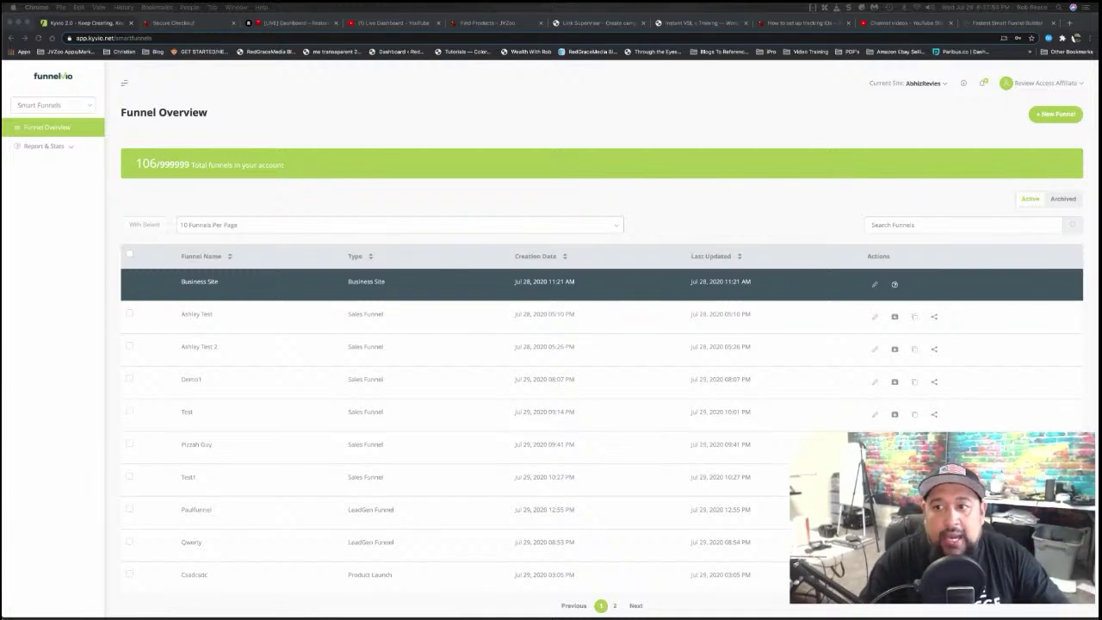
Start a new funnel and choose LeadGen Funnel as its type
click(1046, 118)
click(1058, 116)
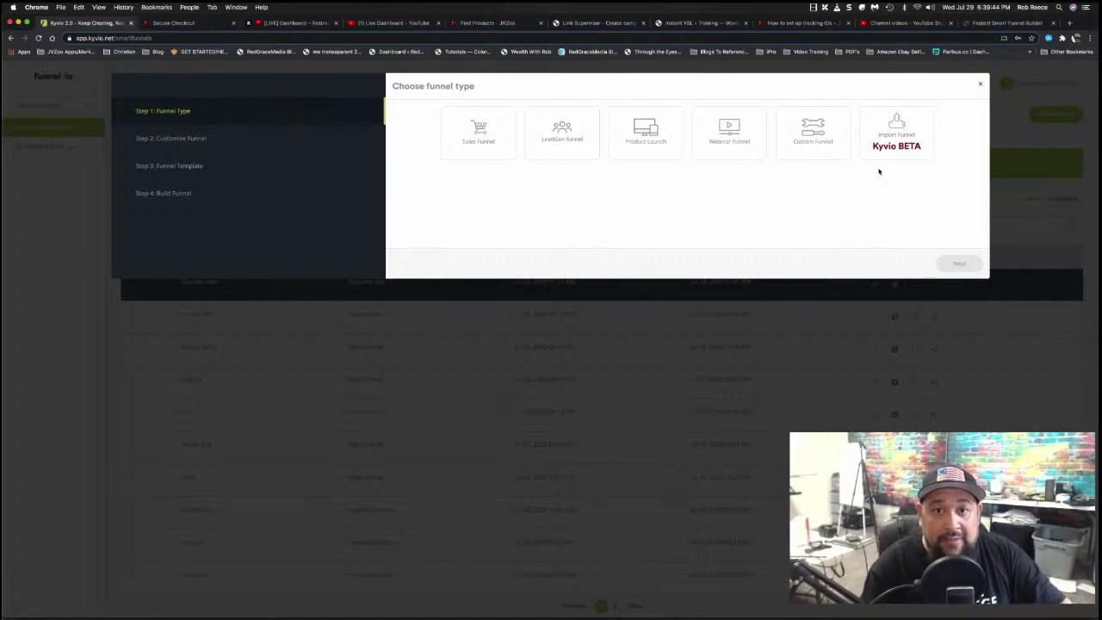
click(568, 136)
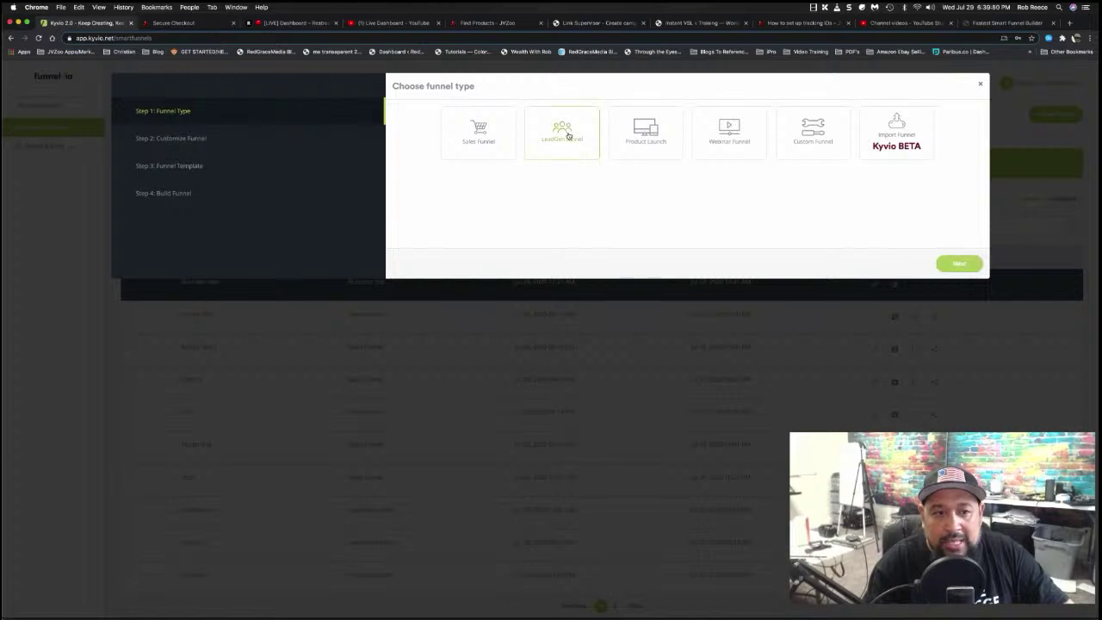
click(959, 264)
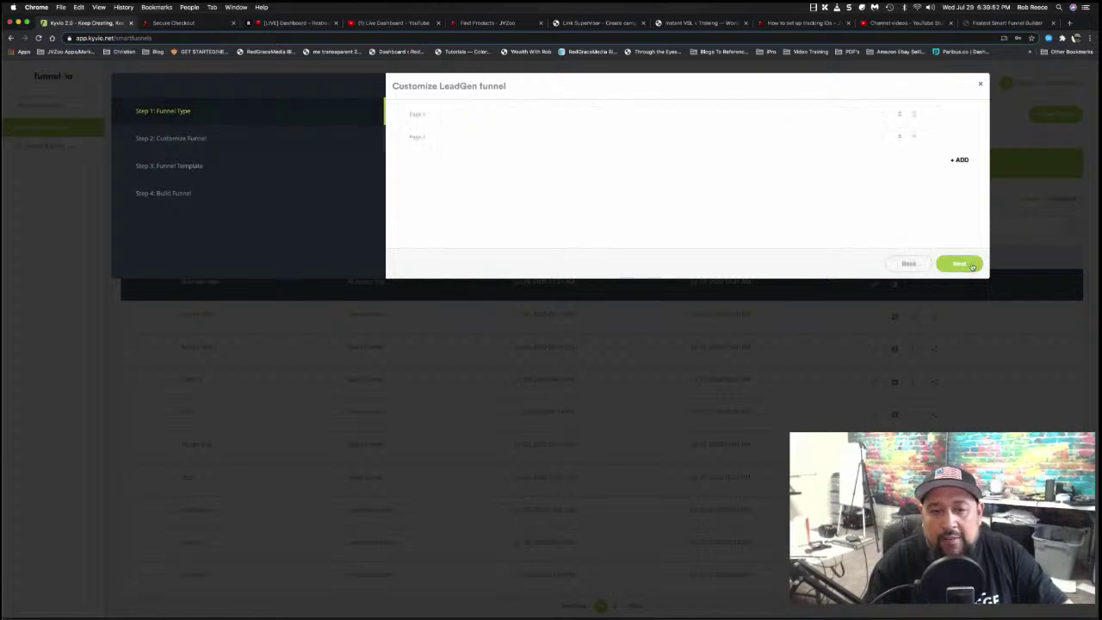
Review the available page types, keeping Landing Page for page 1 and Content Page for page 2, and proceed to the templates
click(631, 118)
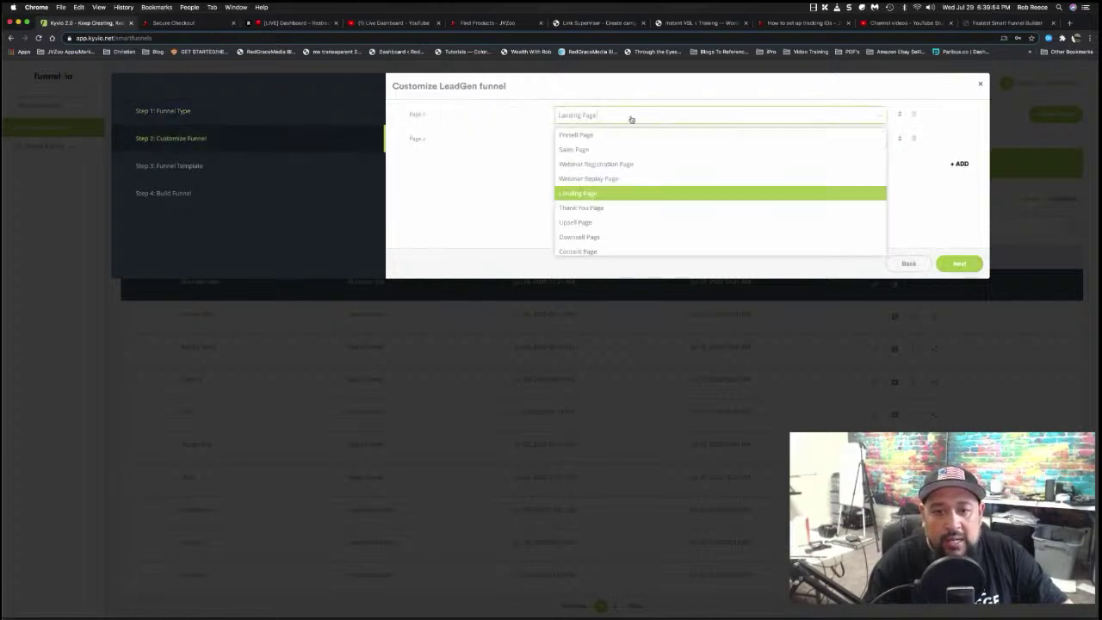
click(597, 193)
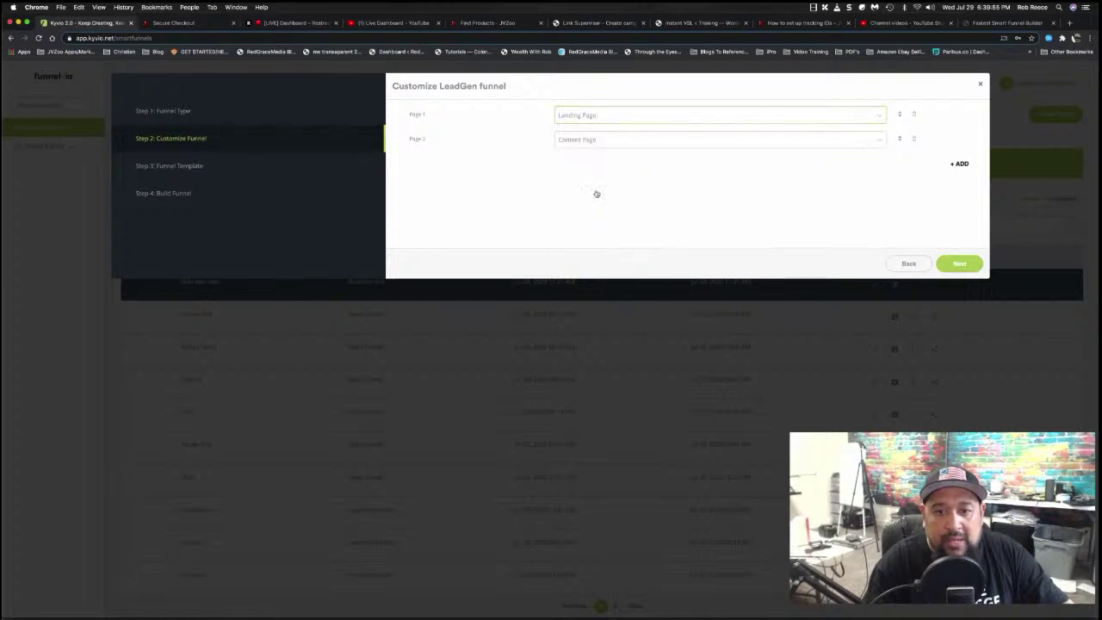
click(639, 143)
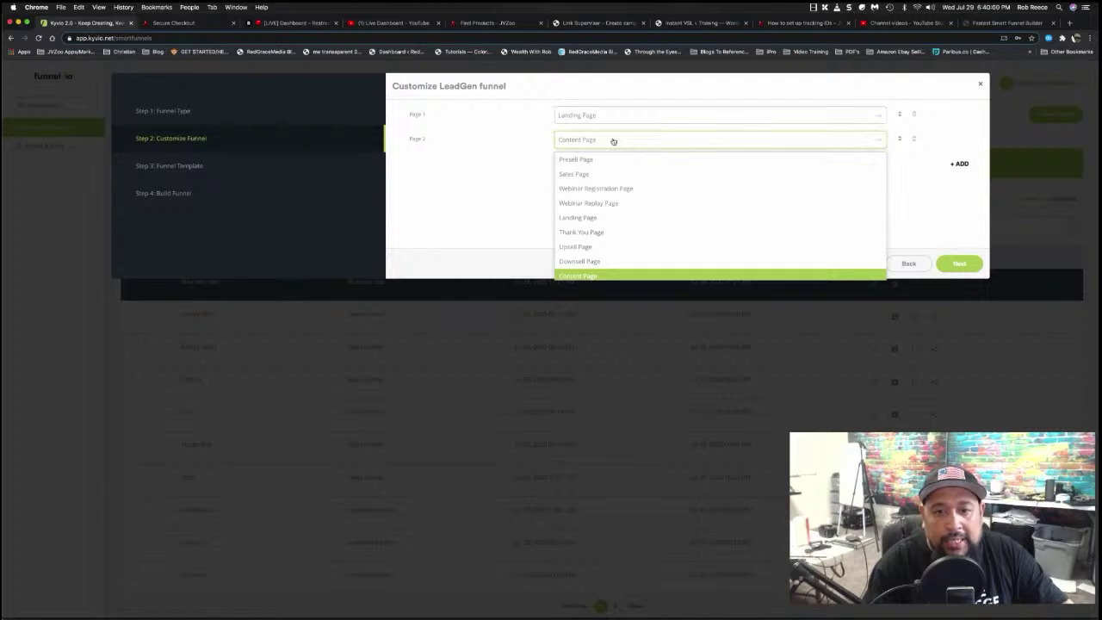
click(721, 115)
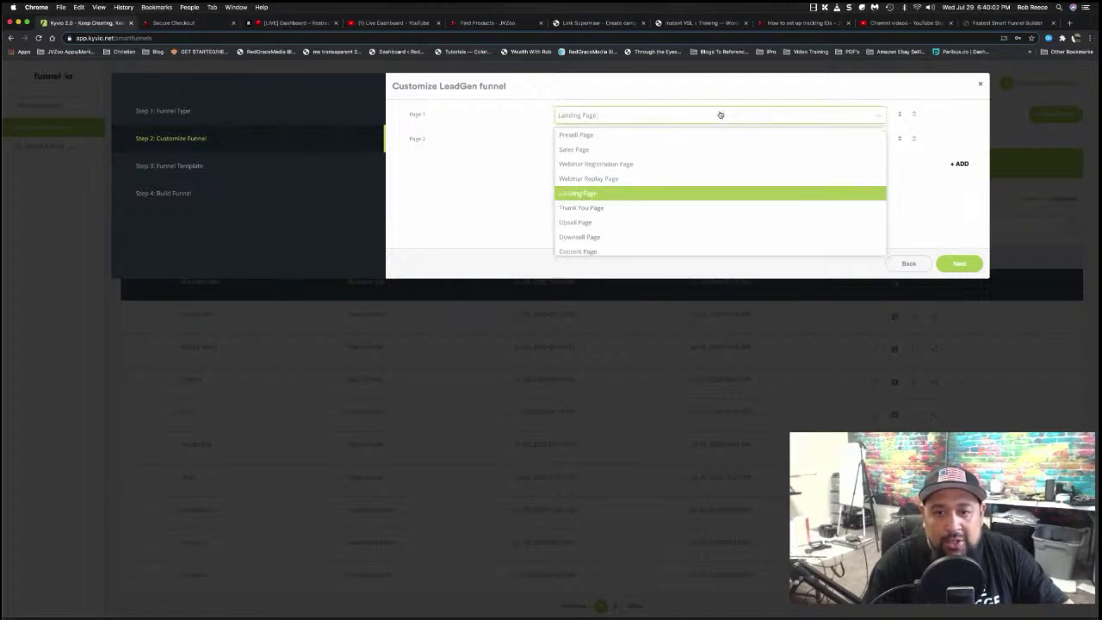
scroll(704, 184, down, 1)
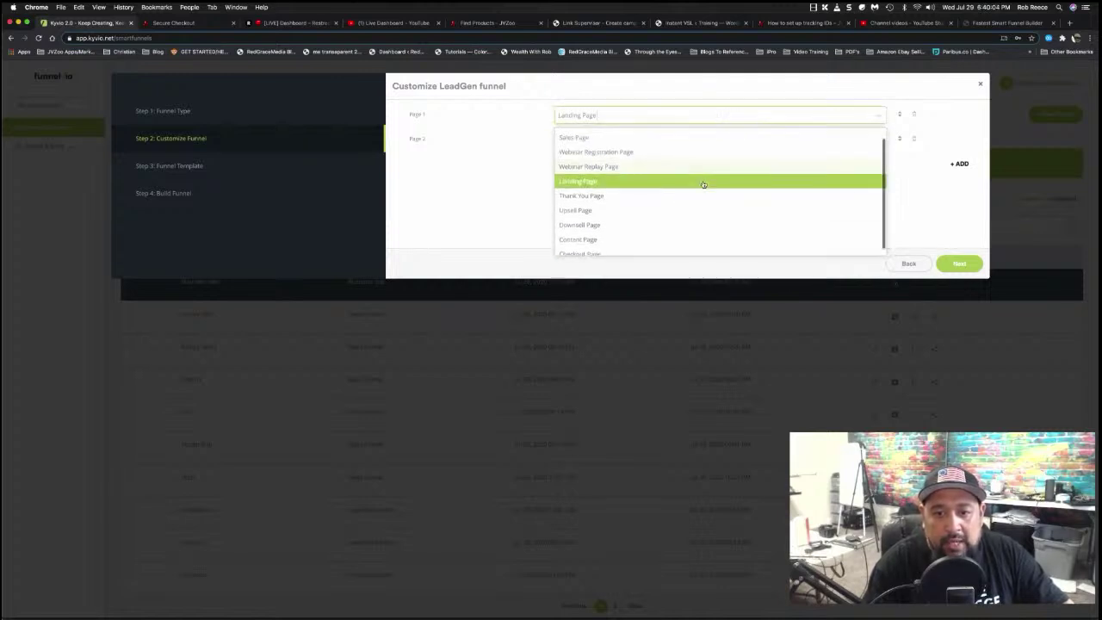
scroll(703, 185, down, 1)
scroll(704, 184, up, 1)
scroll(703, 184, down, 1)
scroll(703, 185, up, 1)
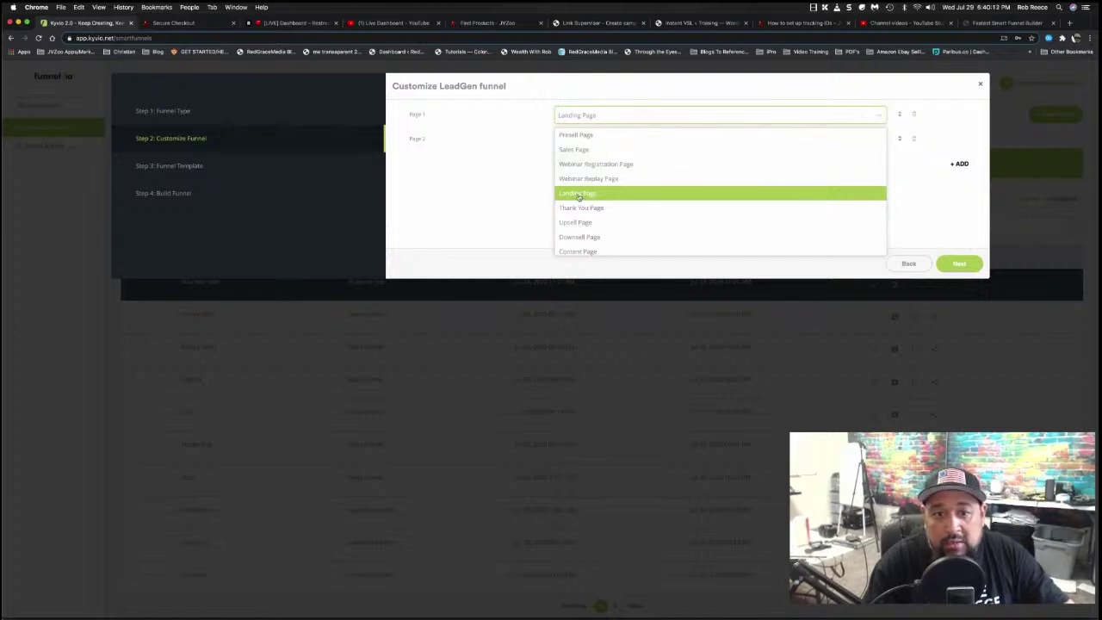
click(522, 179)
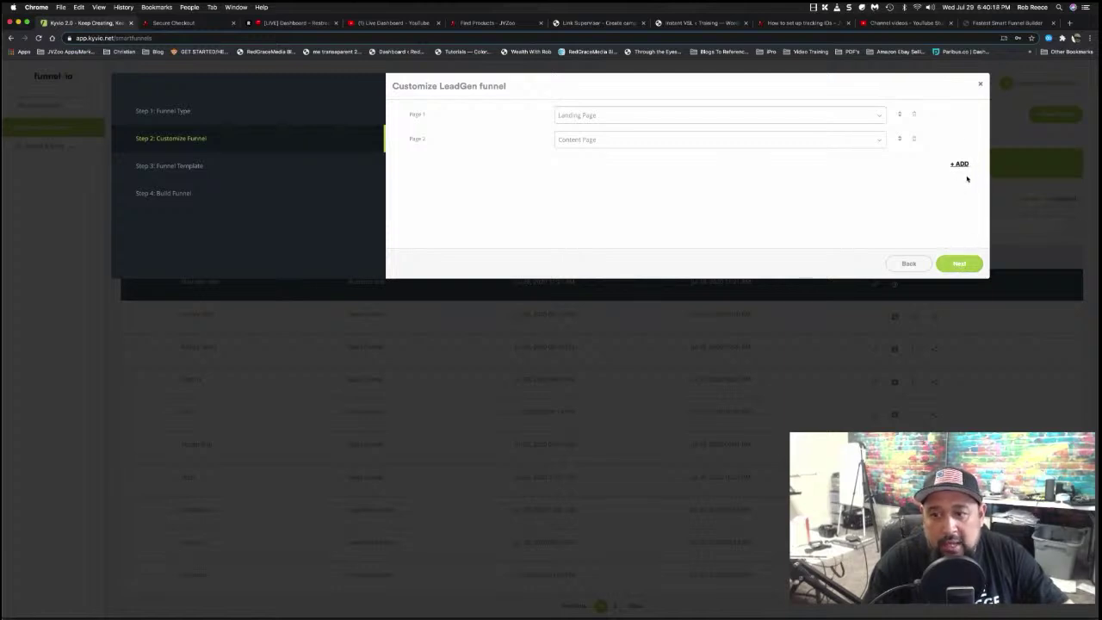
click(957, 264)
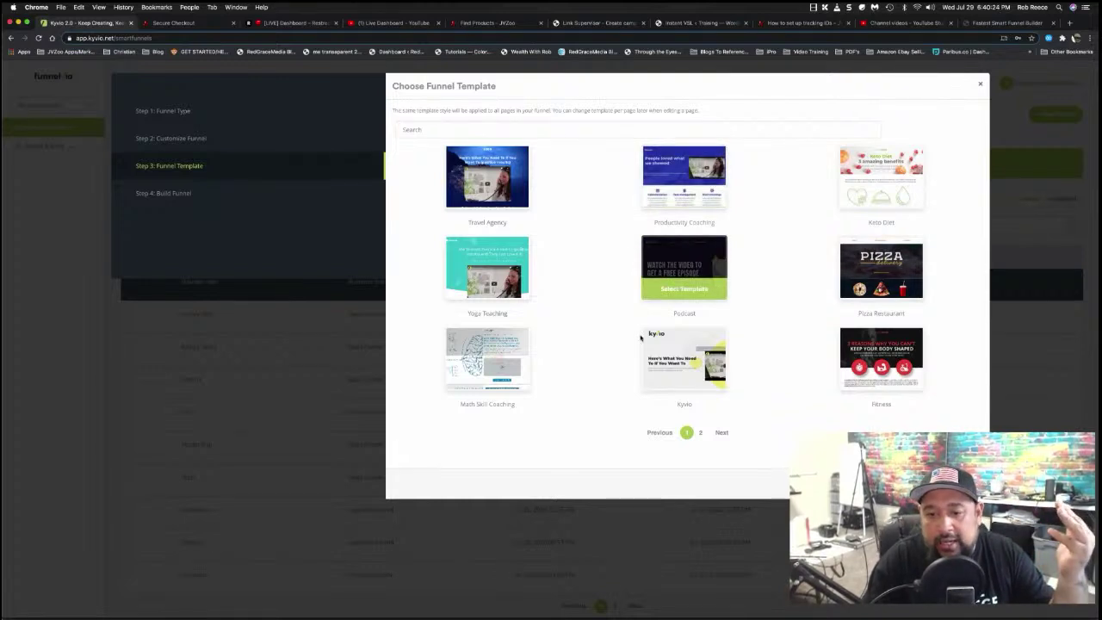
Browse the funnel templates and apply the Travel Agency template to the funnel
click(700, 432)
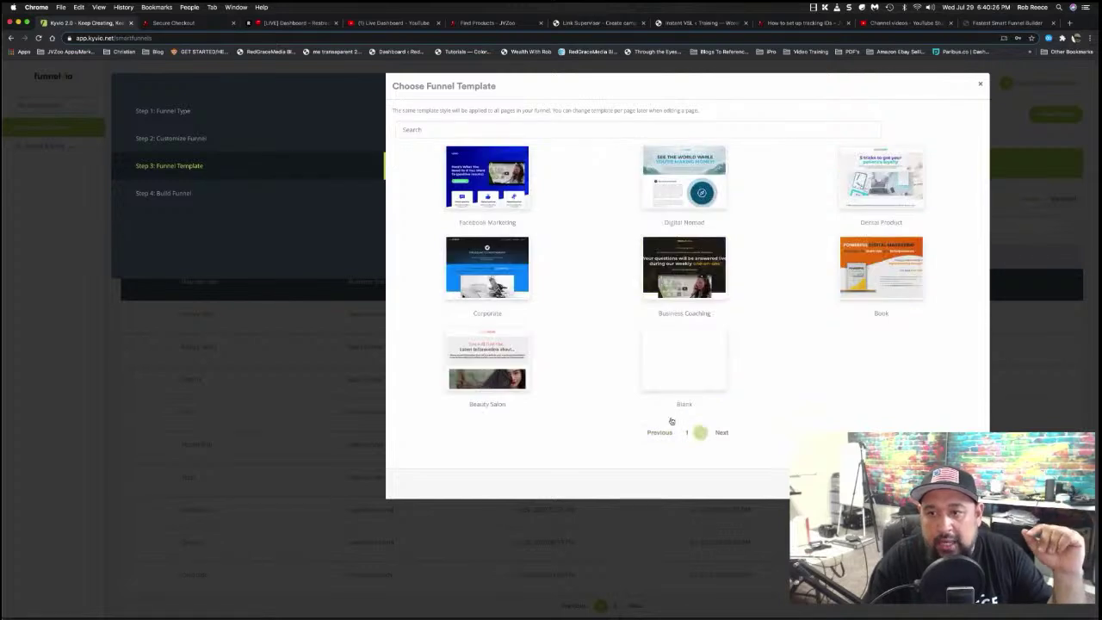
mouse_move(695, 410)
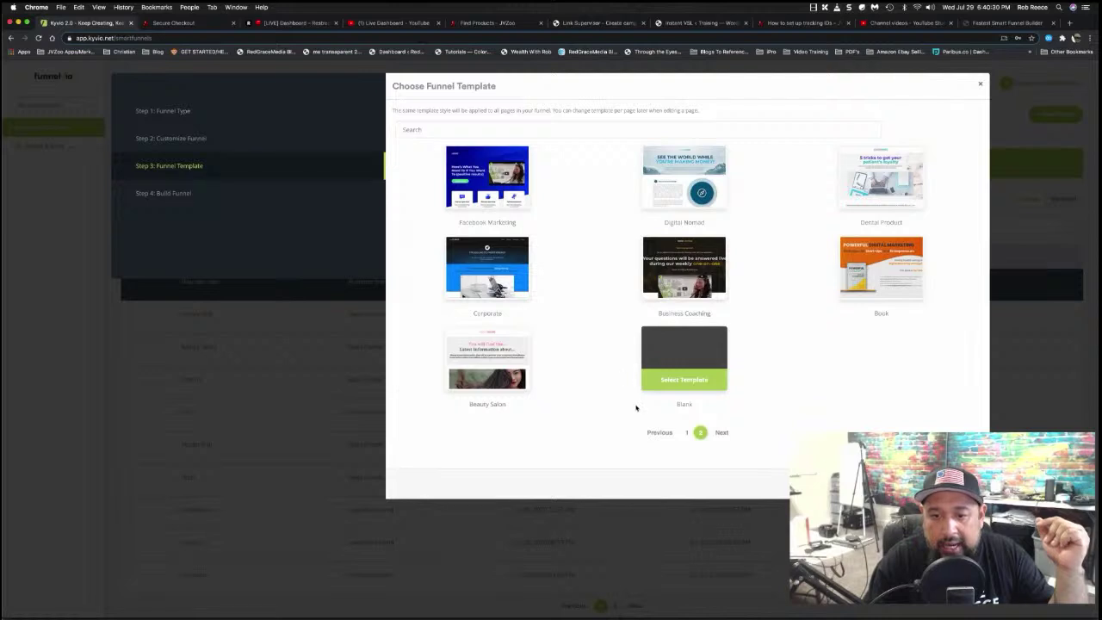
click(687, 432)
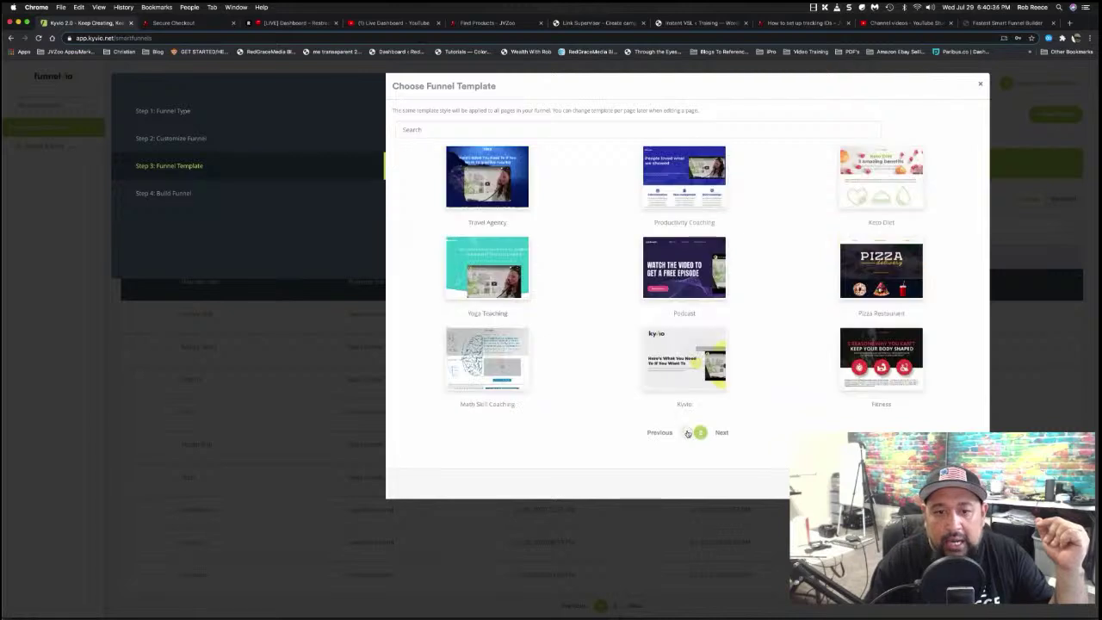
click(497, 201)
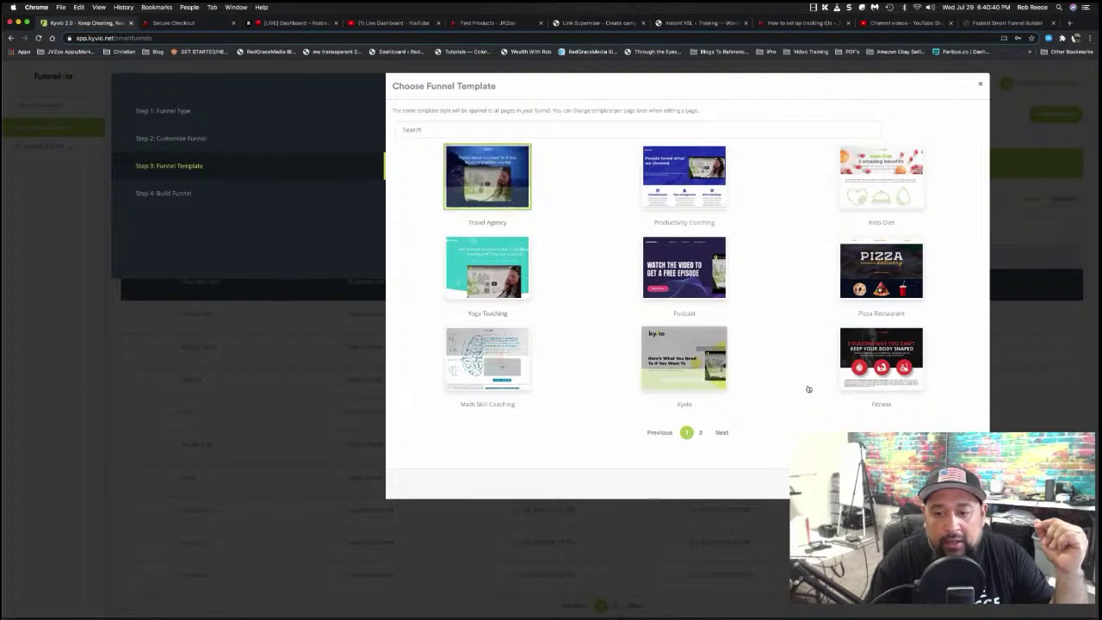
click(881, 379)
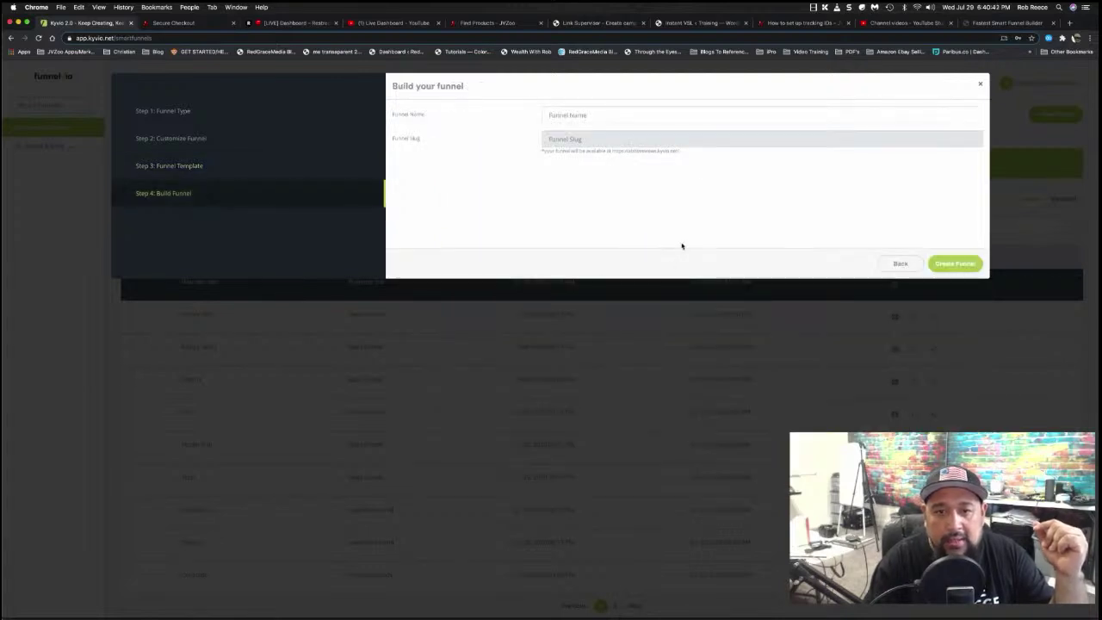
Name the funnel "live stream test", create it and open it in the page builder
click(584, 117)
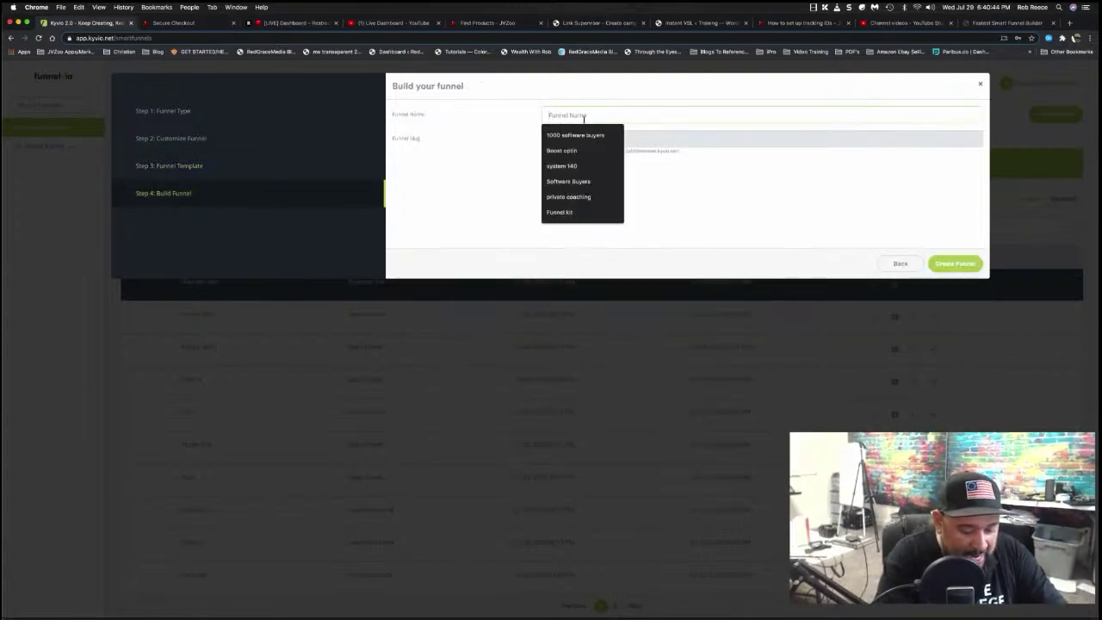
text(live stream)
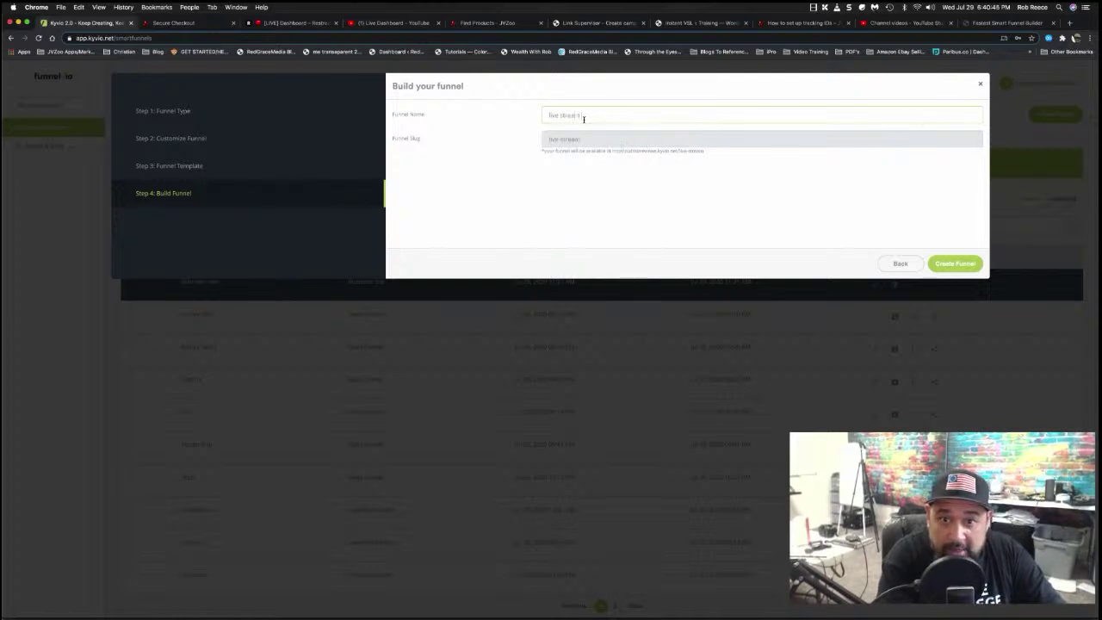
text( test)
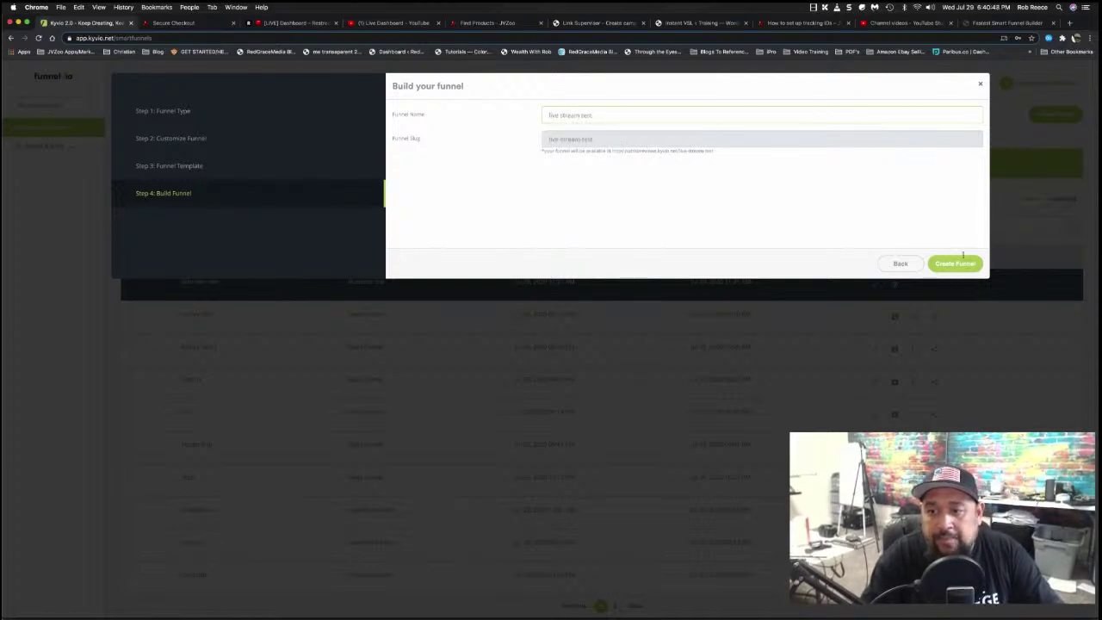
click(756, 189)
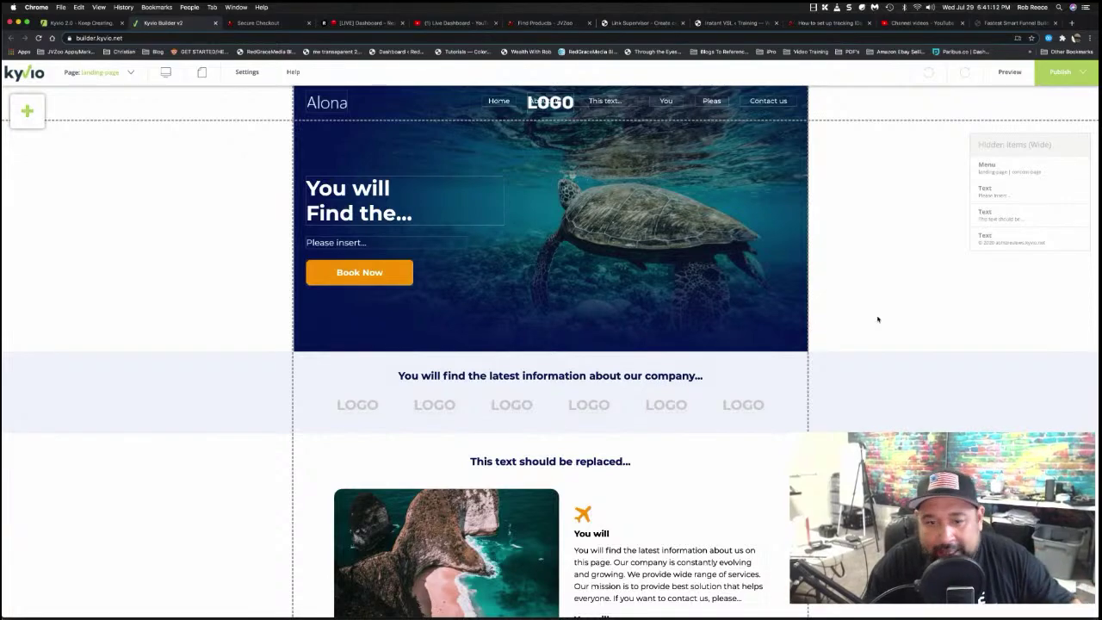
Look through the landing page template from the header to the testimonials to examine its sections and layout
scroll(877, 319, down, 15)
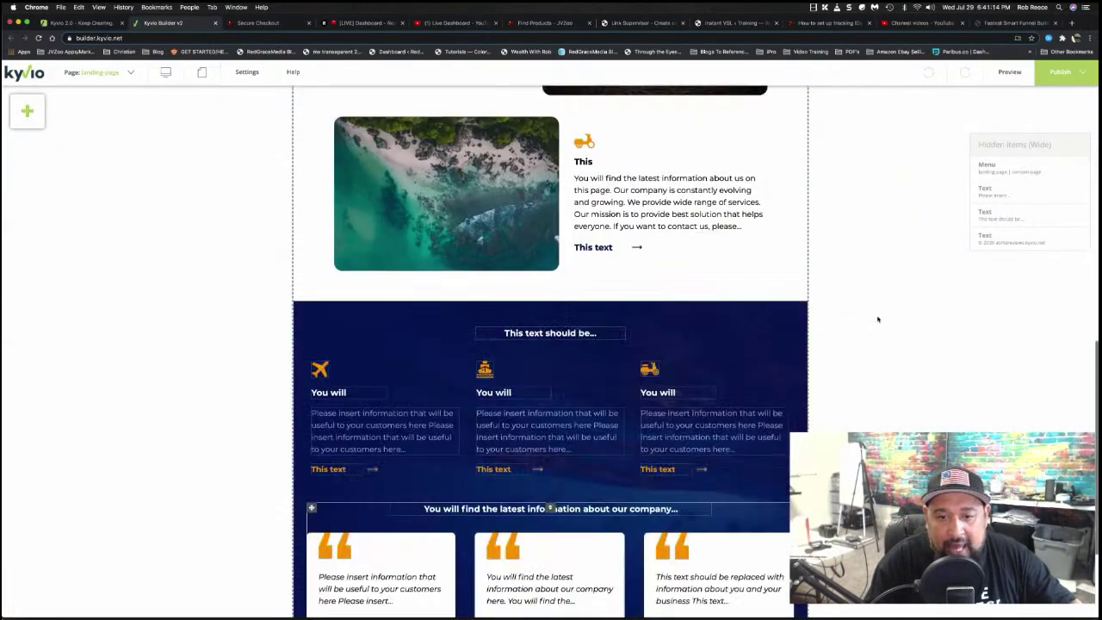
scroll(878, 320, up, 15)
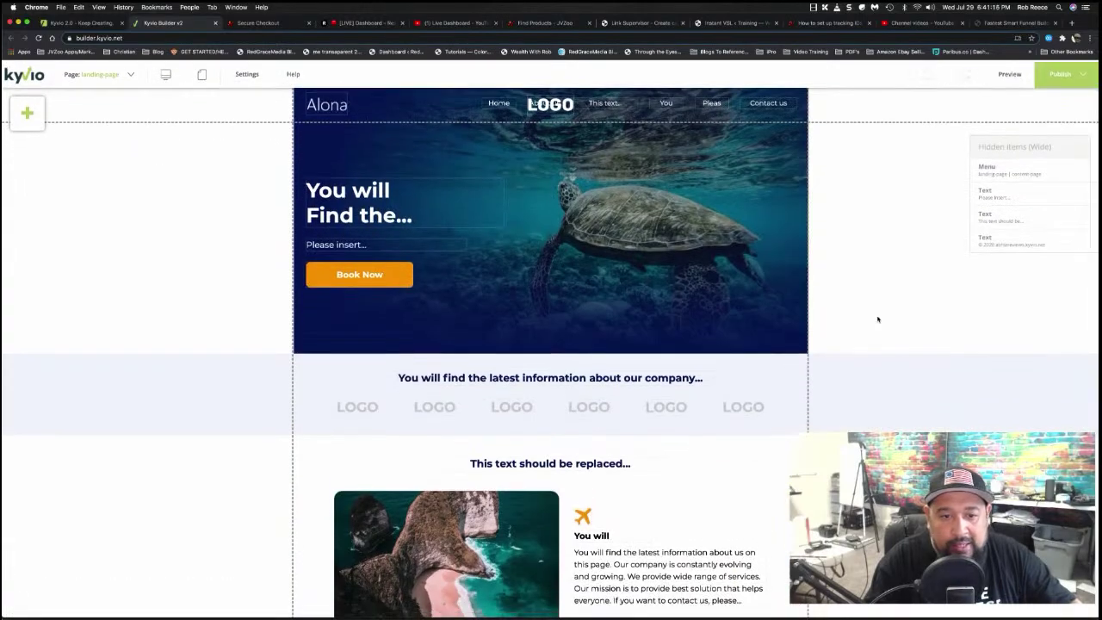
scroll(878, 320, down, 5)
scroll(878, 319, down, 10)
scroll(878, 320, up, 15)
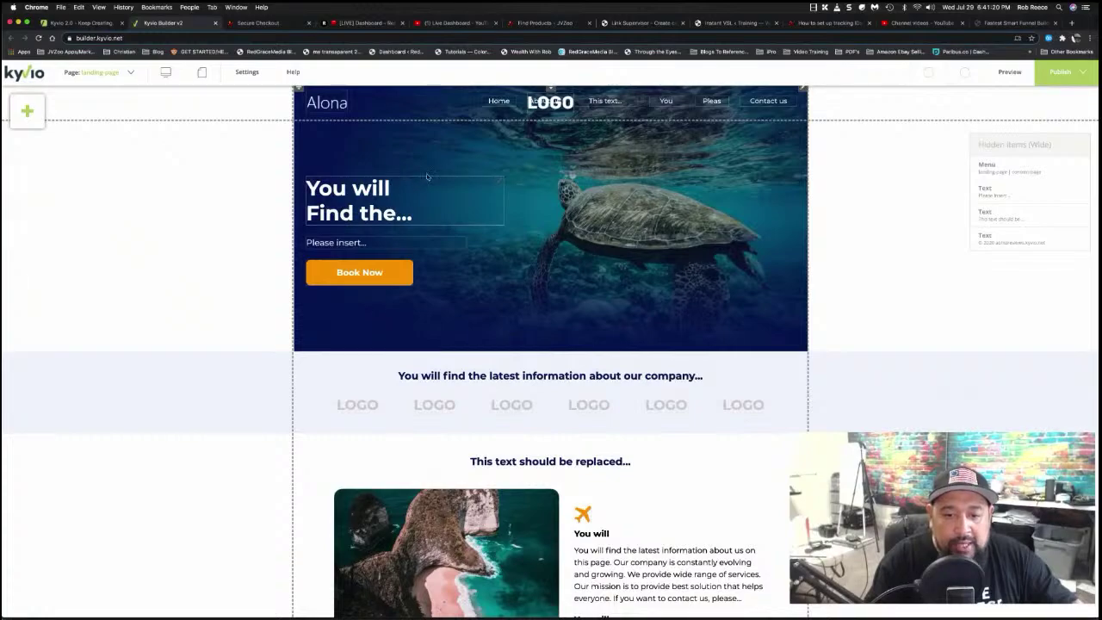
scroll(579, 397, down, 10)
scroll(579, 397, up, 5)
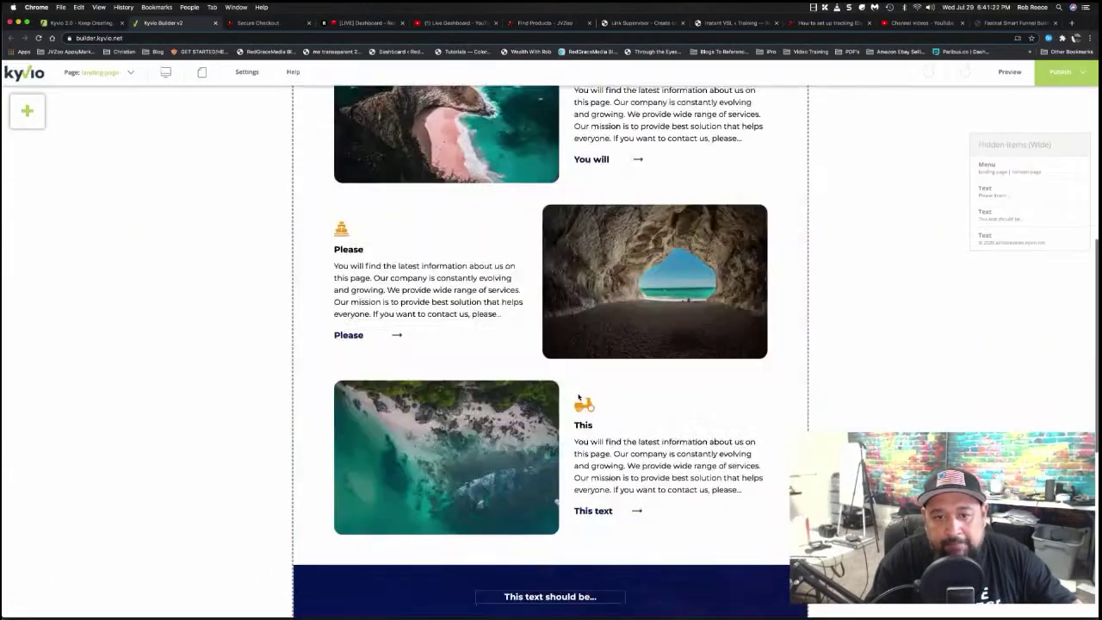
scroll(579, 397, up, 5)
scroll(578, 397, down, 10)
scroll(579, 397, up, 10)
scroll(579, 397, down, 10)
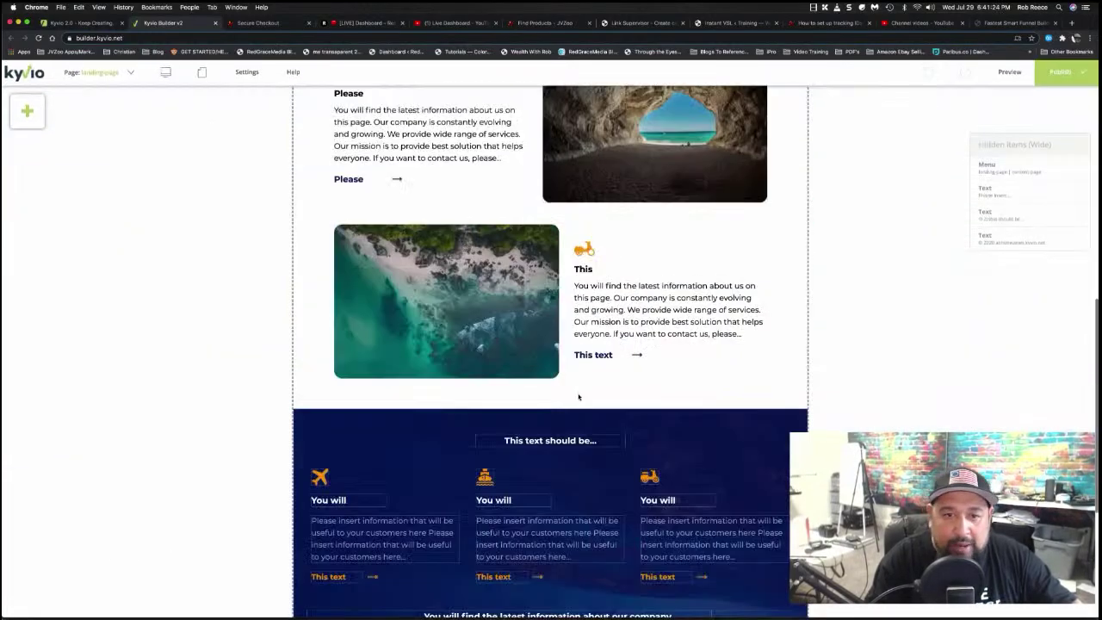
scroll(579, 397, up, 10)
scroll(579, 398, down, 10)
scroll(579, 397, up, 10)
scroll(579, 397, down, 8)
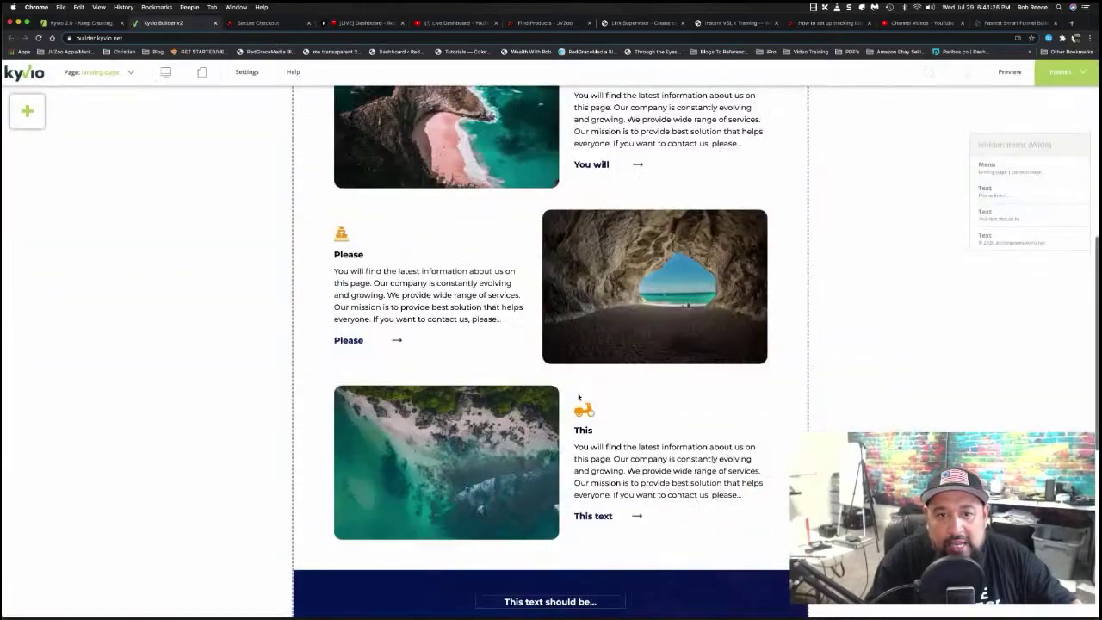
scroll(579, 397, up, 10)
scroll(579, 398, down, 10)
scroll(579, 397, up, 10)
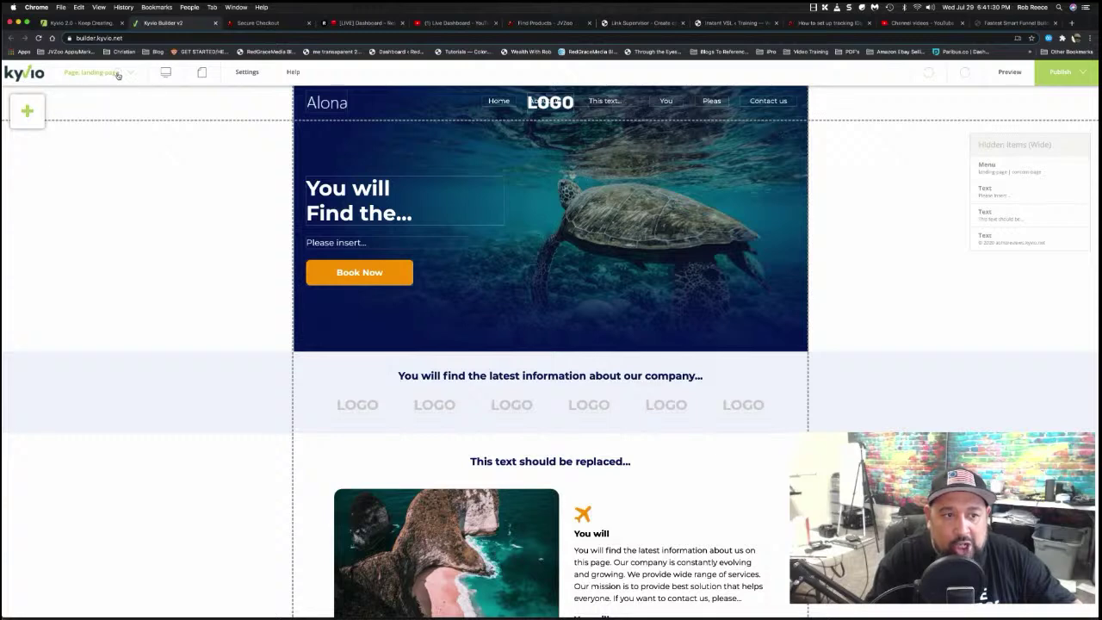
Inspect the landing page's menu item options and close them without changes
click(118, 75)
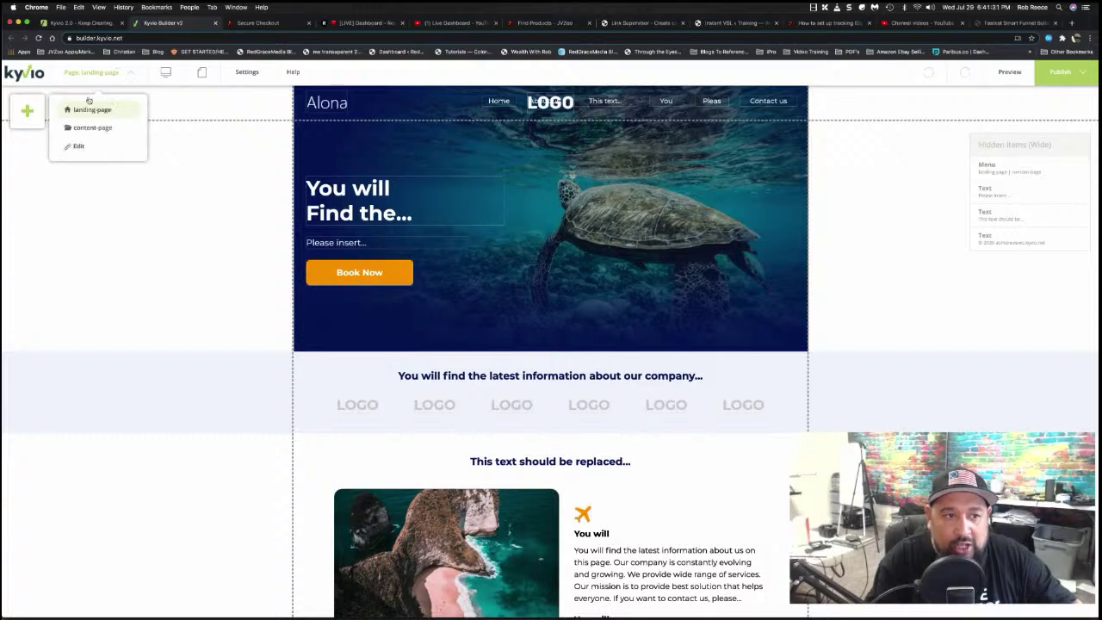
click(78, 150)
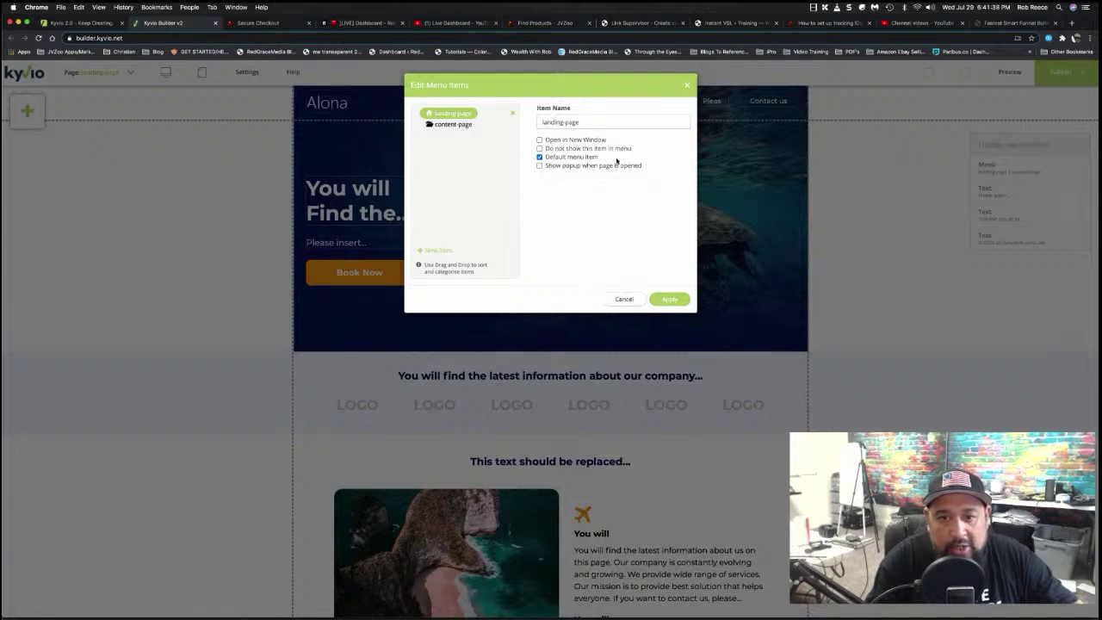
click(625, 299)
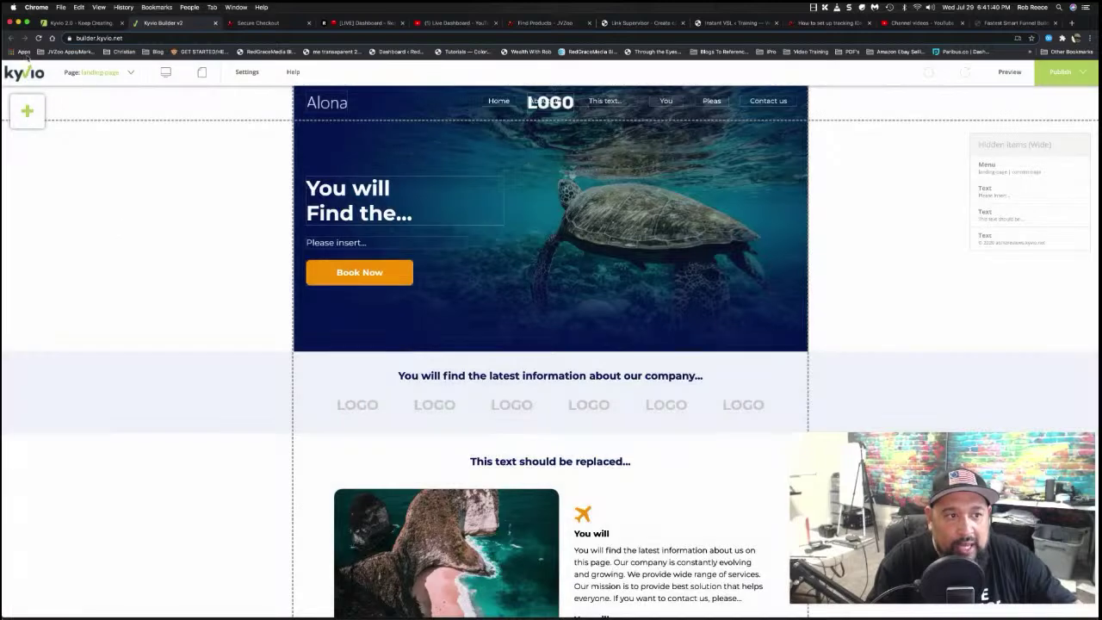
Check the funnel's page list and the builder's site settings options, and look over the landing page's hero section
click(125, 72)
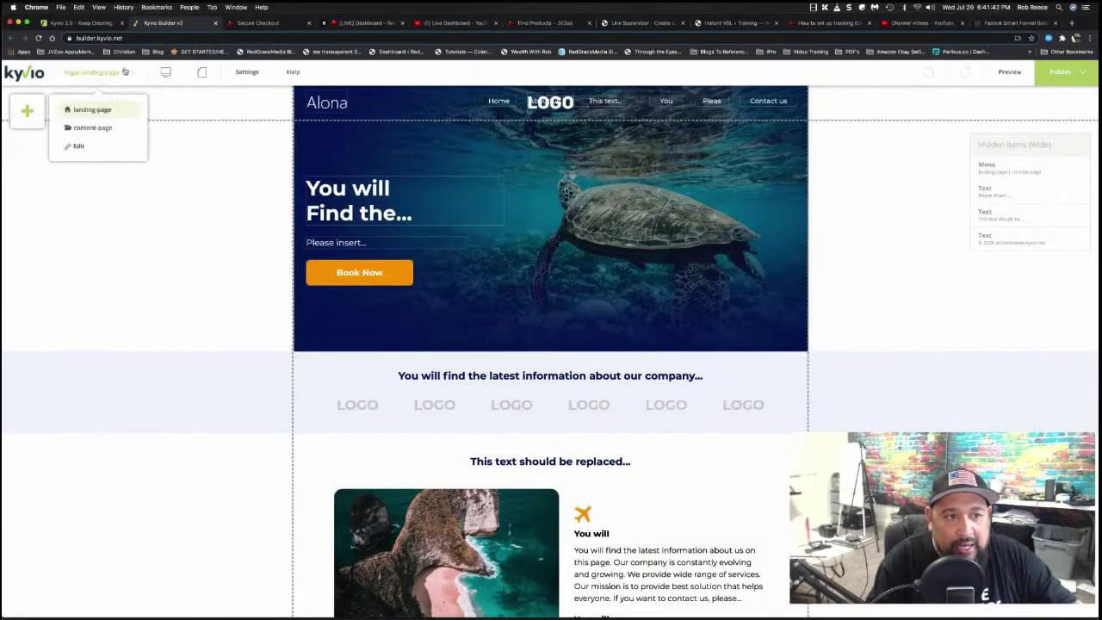
click(248, 72)
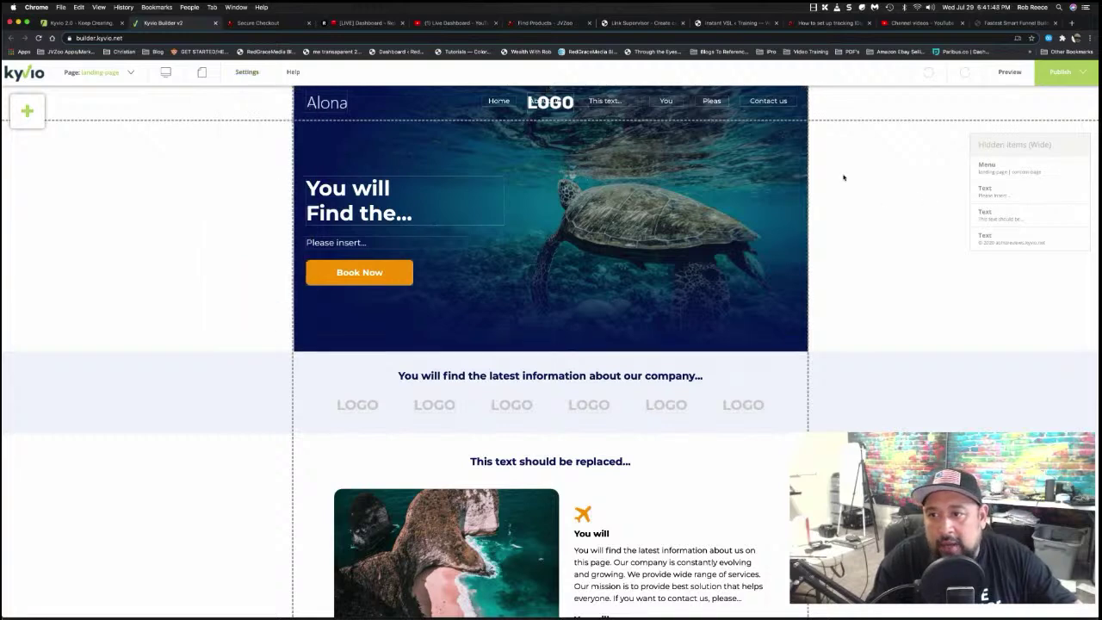
mouse_move(237, 81)
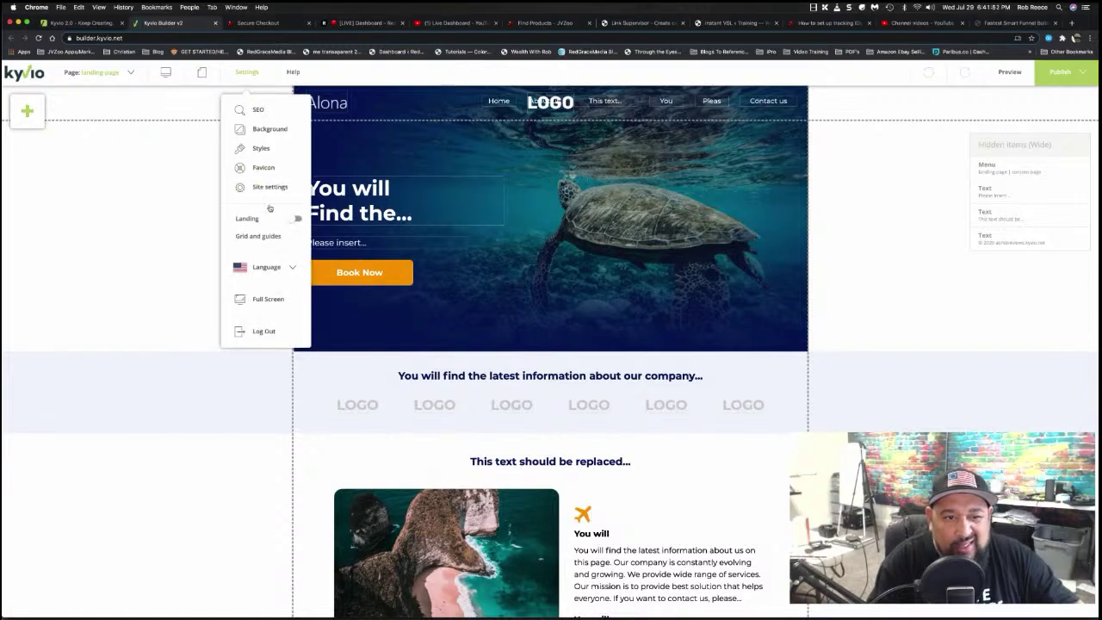
scroll(267, 240, down, 2)
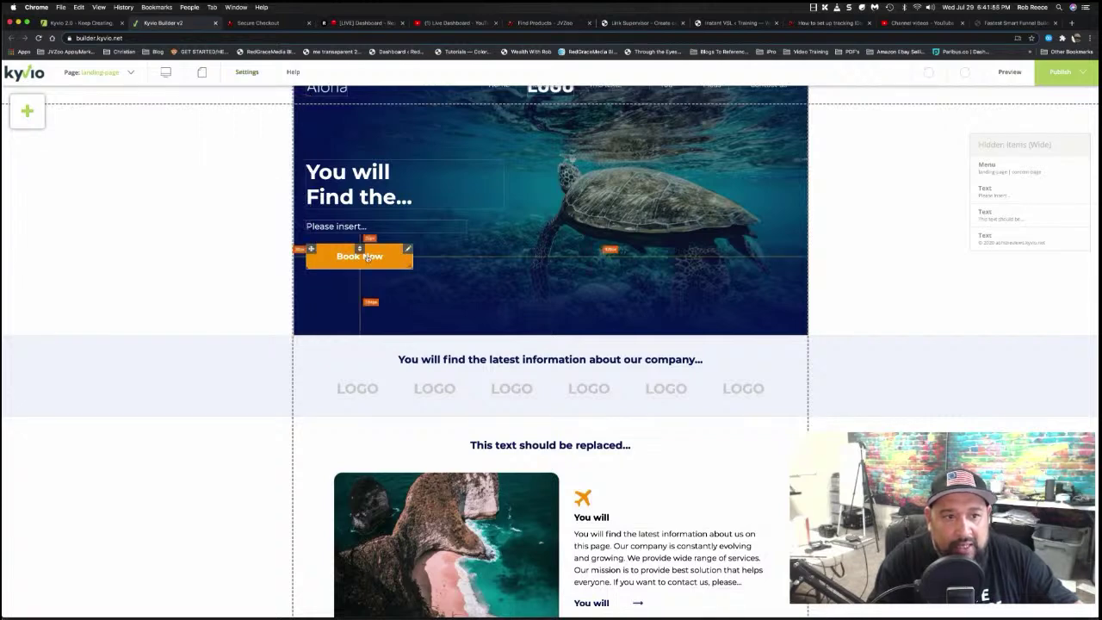
scroll(289, 211, up, 1)
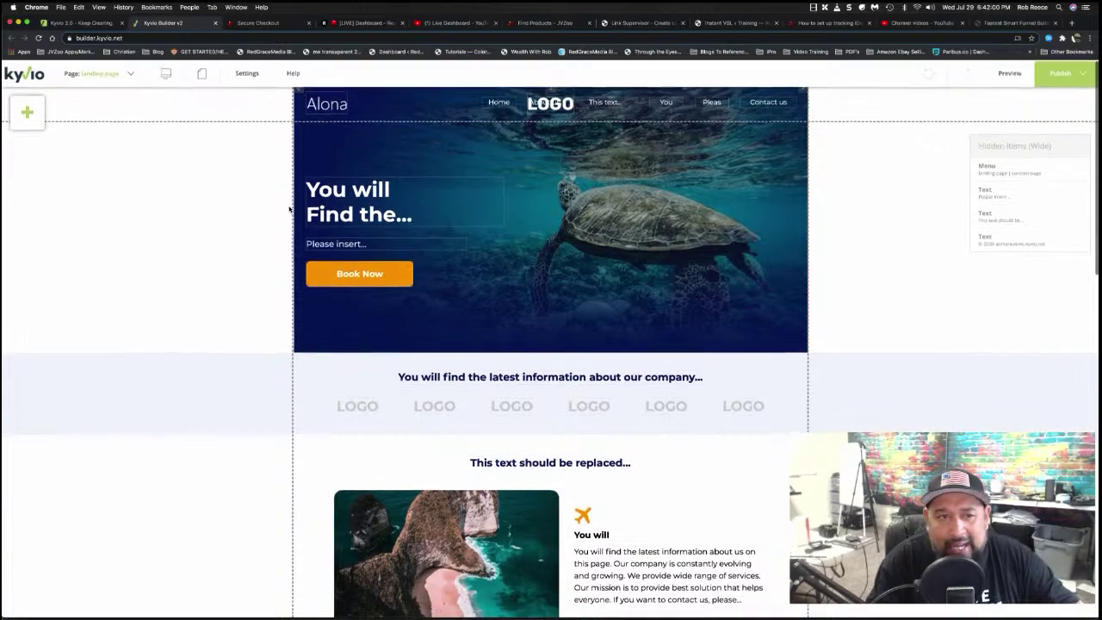
Reopen the landing page from the funnel's page list without saving the modifications
scroll(289, 211, down, 3)
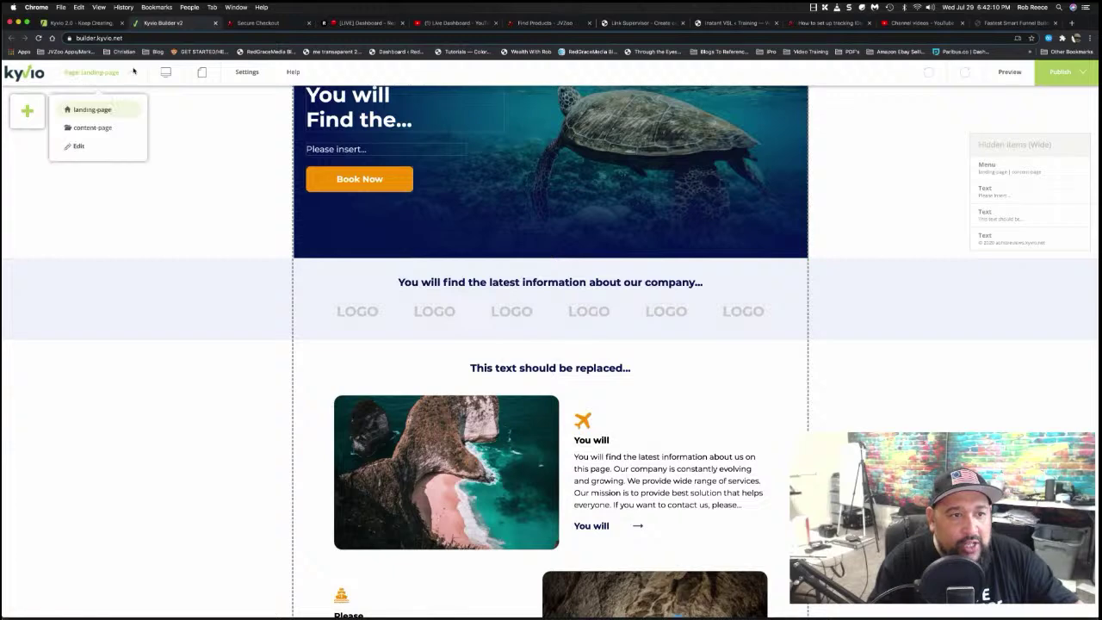
mouse_move(119, 84)
click(89, 109)
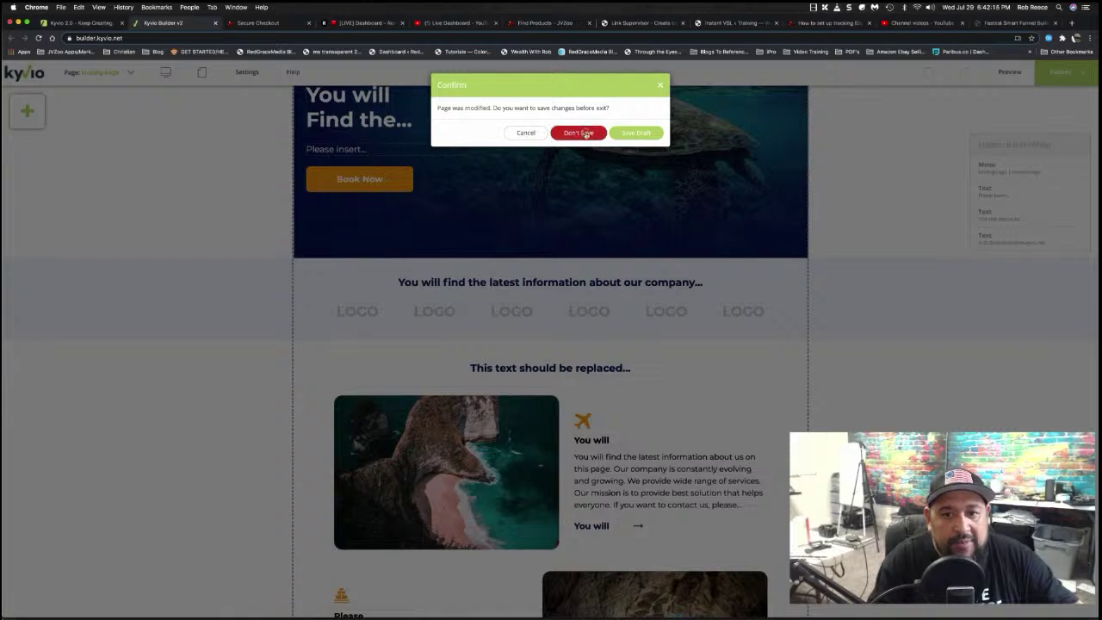
click(579, 133)
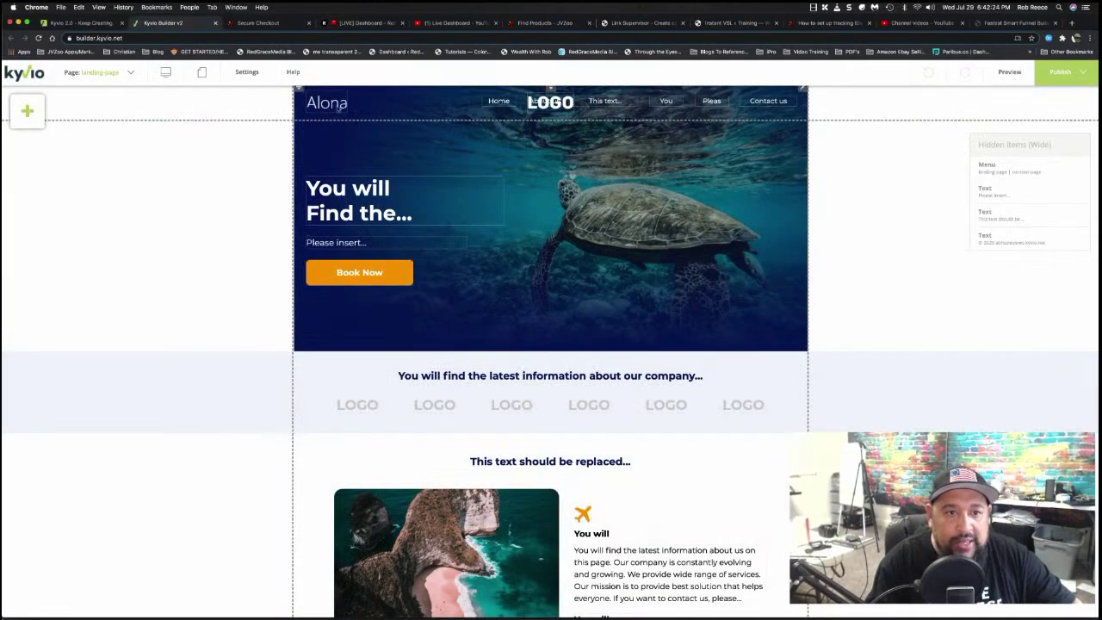
Remove the "Alona" picture, the "Home" text and the "LOGO" picture from the hero section's header
click(338, 107)
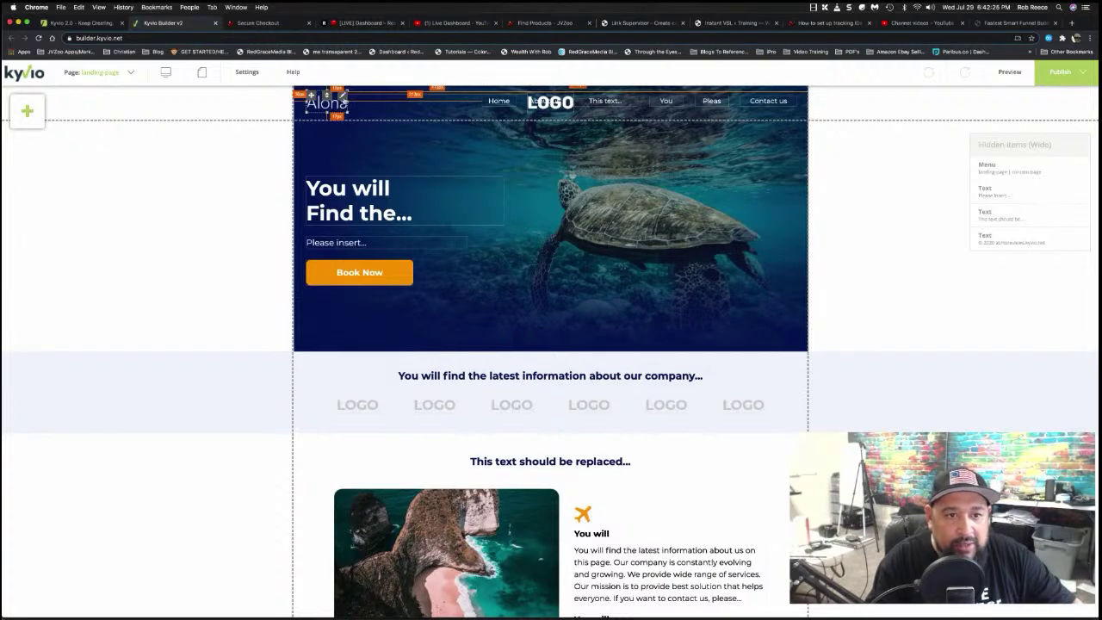
right_click(347, 104)
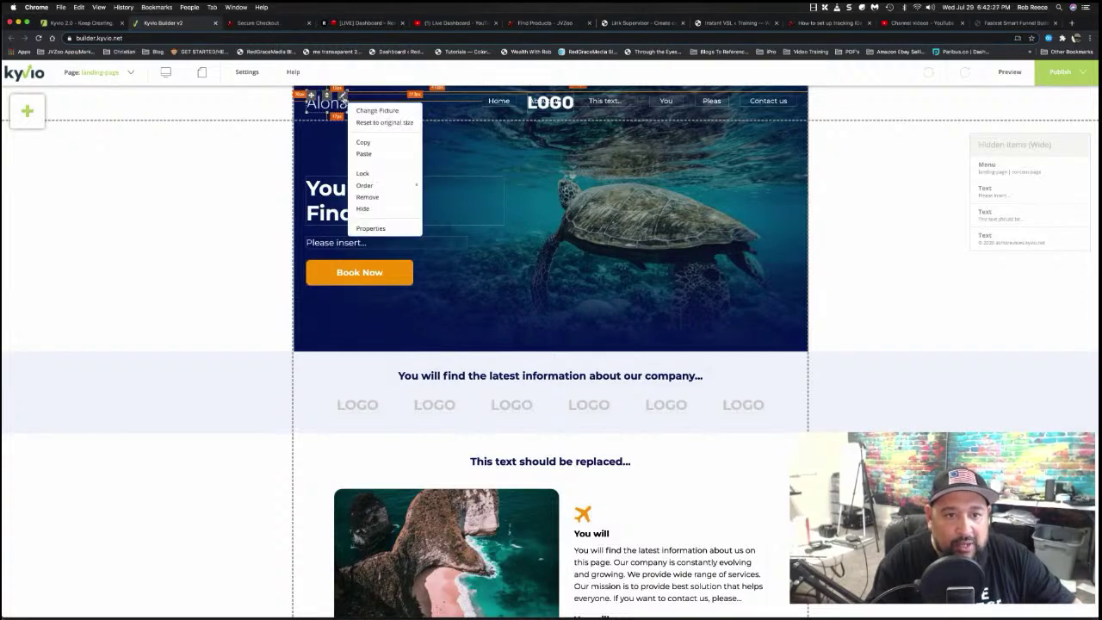
click(367, 197)
click(493, 101)
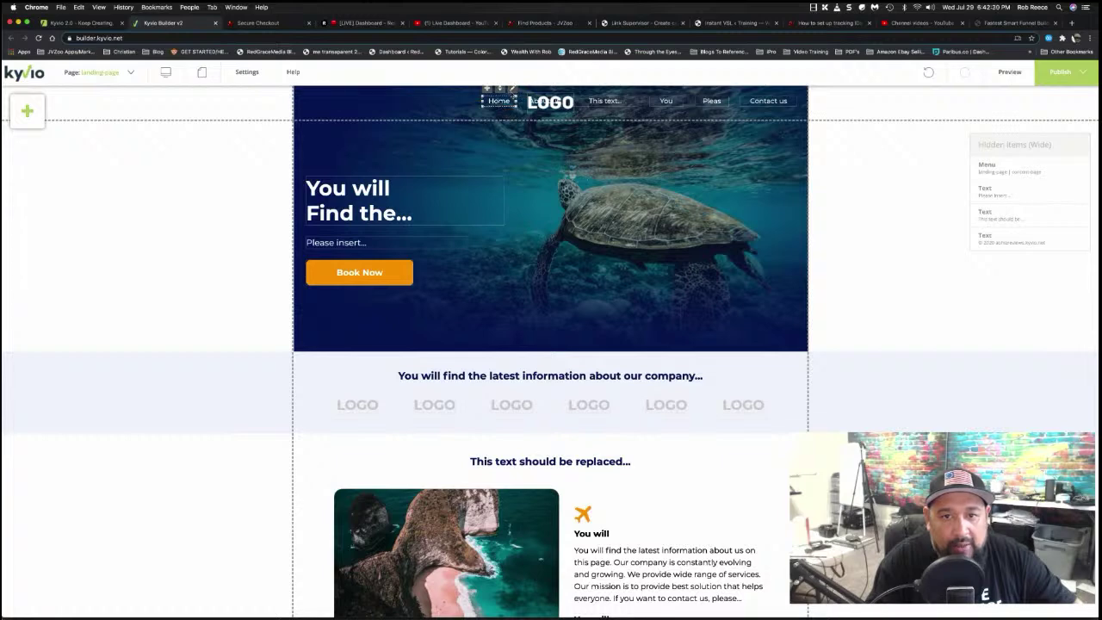
right_click(515, 100)
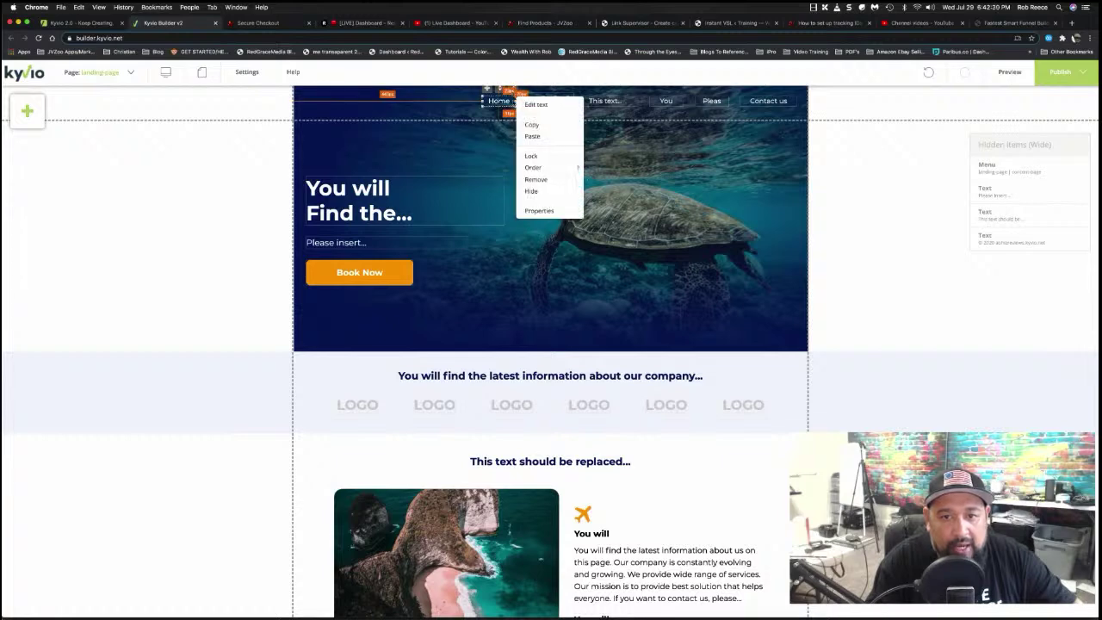
click(542, 180)
right_click(568, 101)
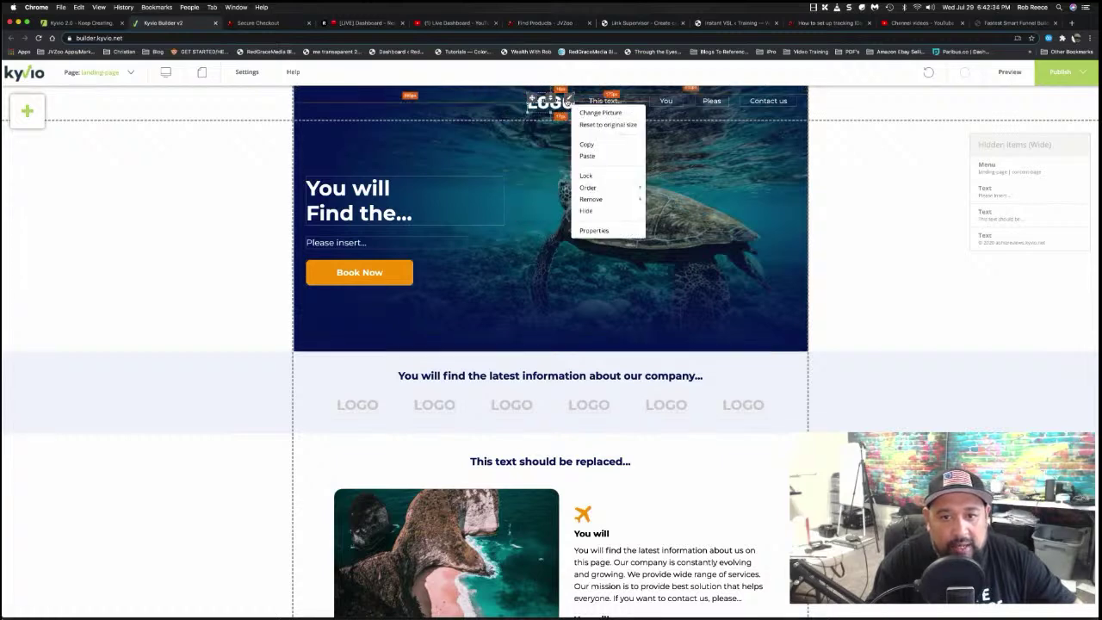
click(603, 200)
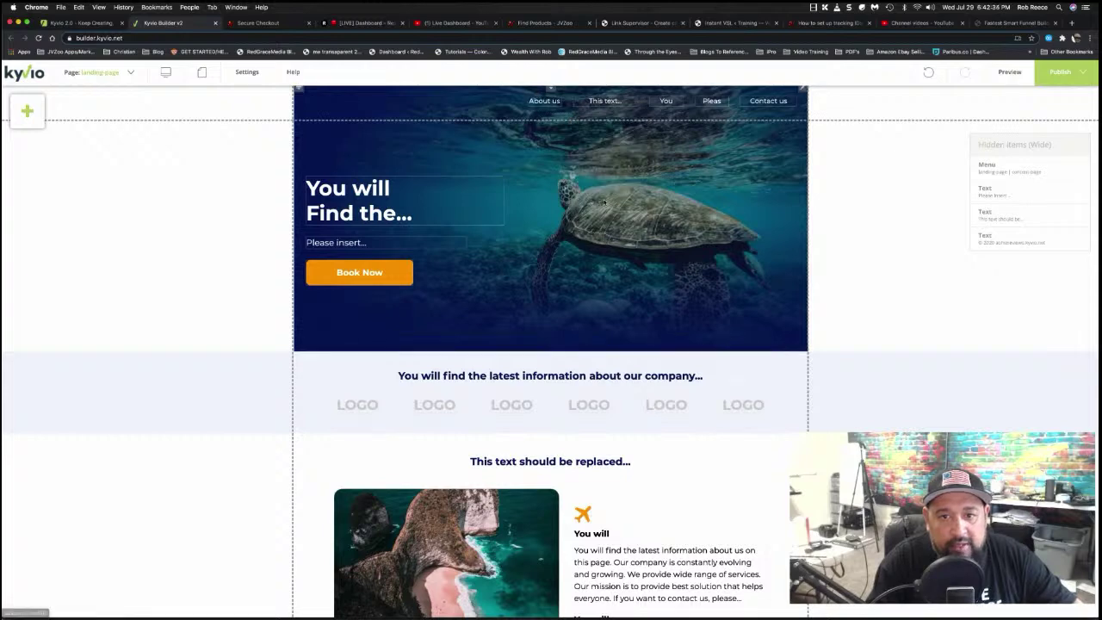
Remove the "About us" and "This text..." items from the header
click(555, 100)
right_click(559, 93)
mouse_move(590, 167)
click(655, 179)
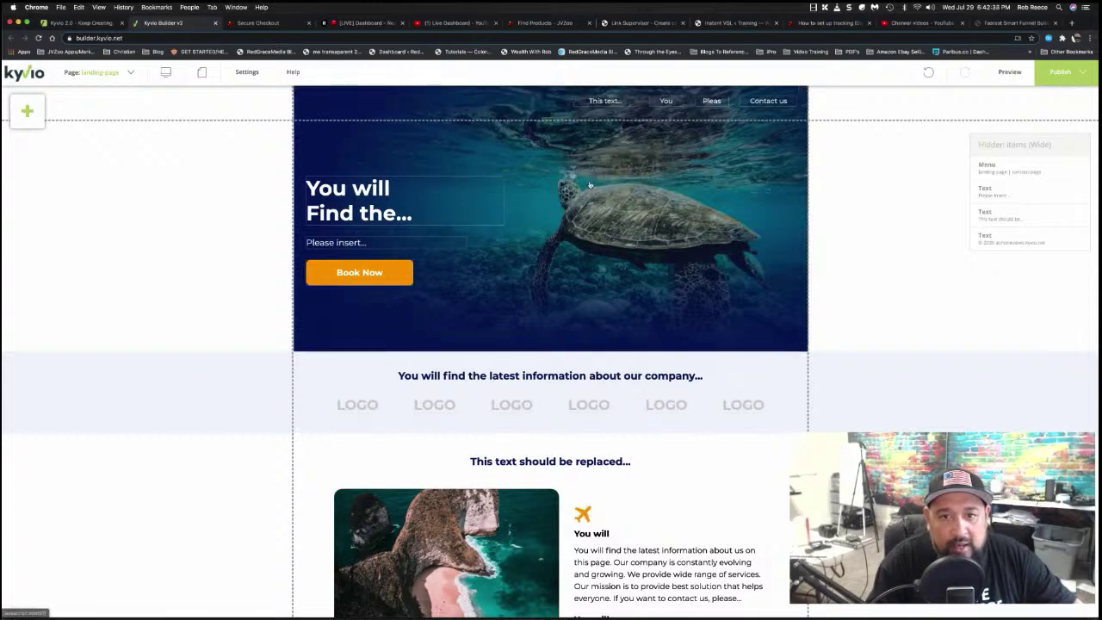
right_click(604, 90)
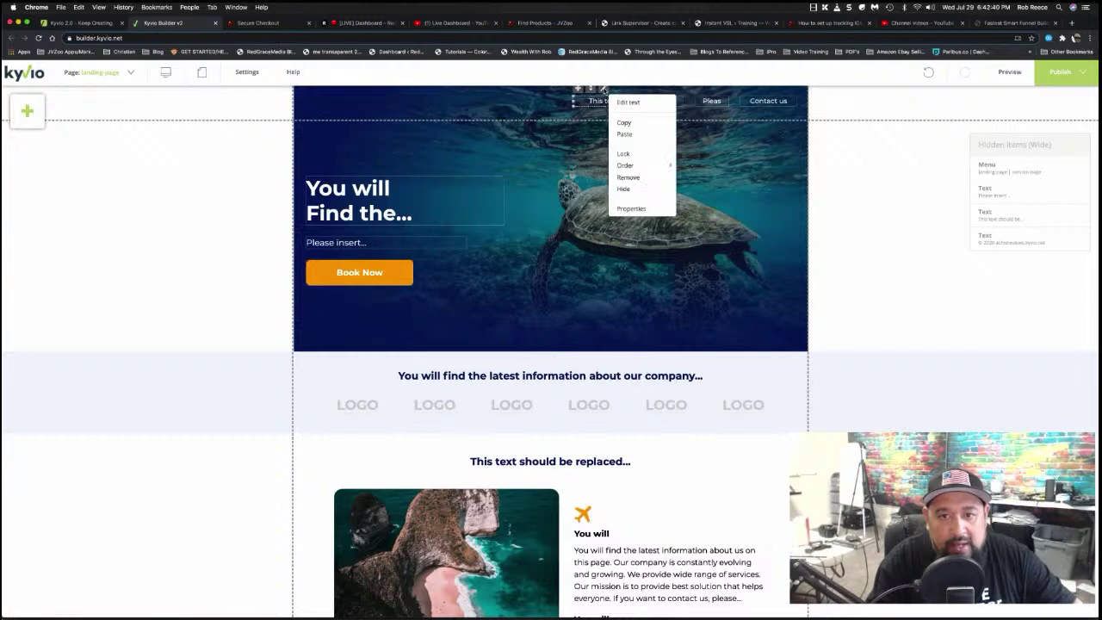
click(637, 177)
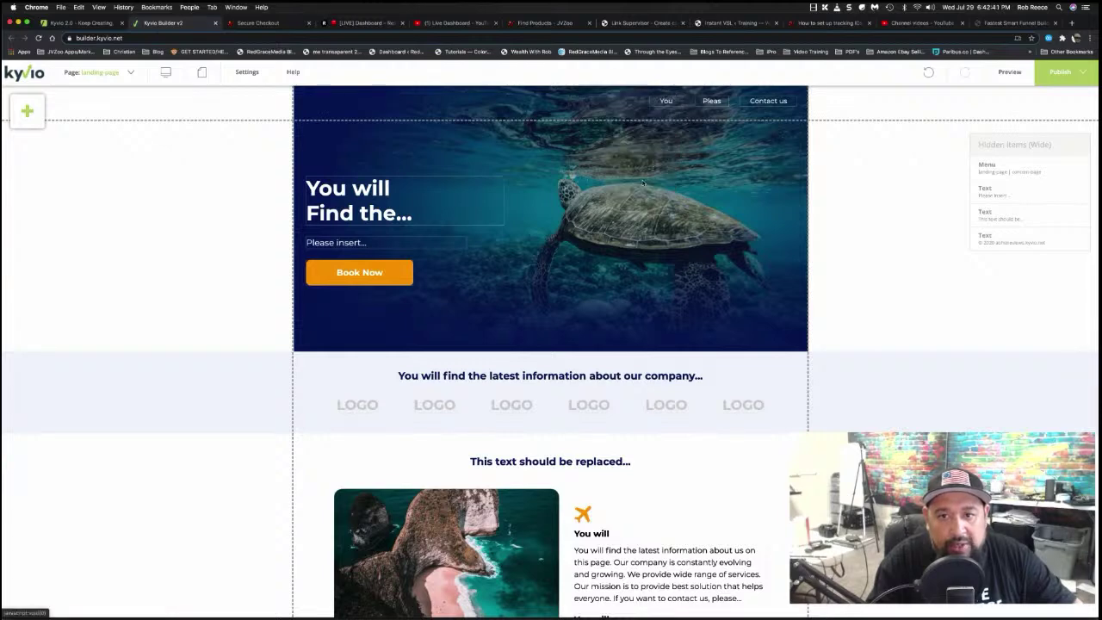
Remove the remaining "You", "Pleas" and "Contact us" items from the header
right_click(679, 101)
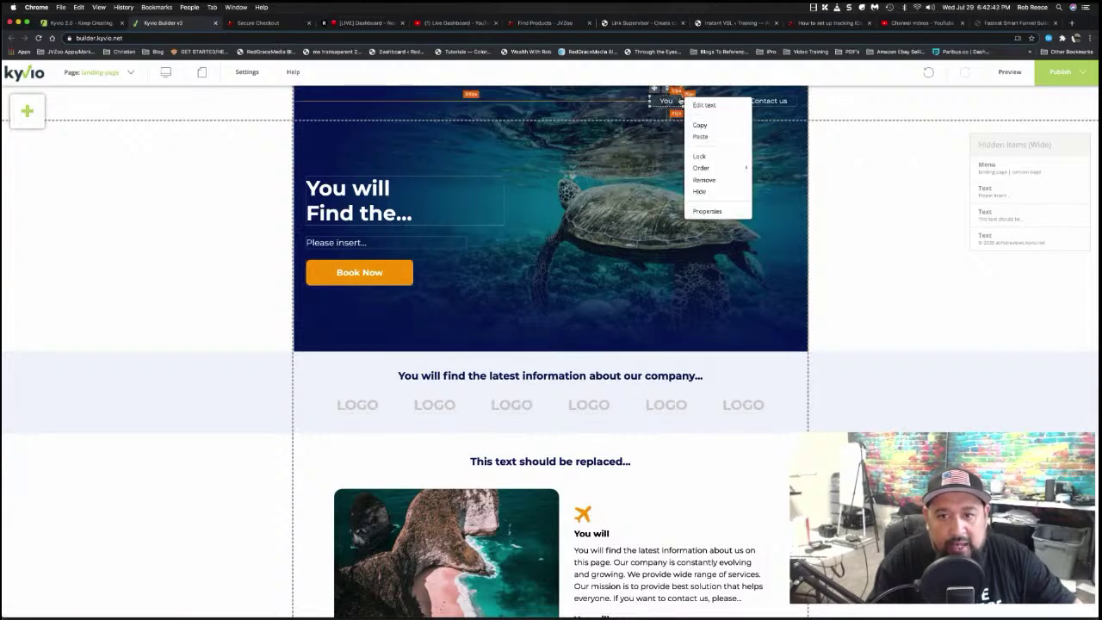
click(705, 180)
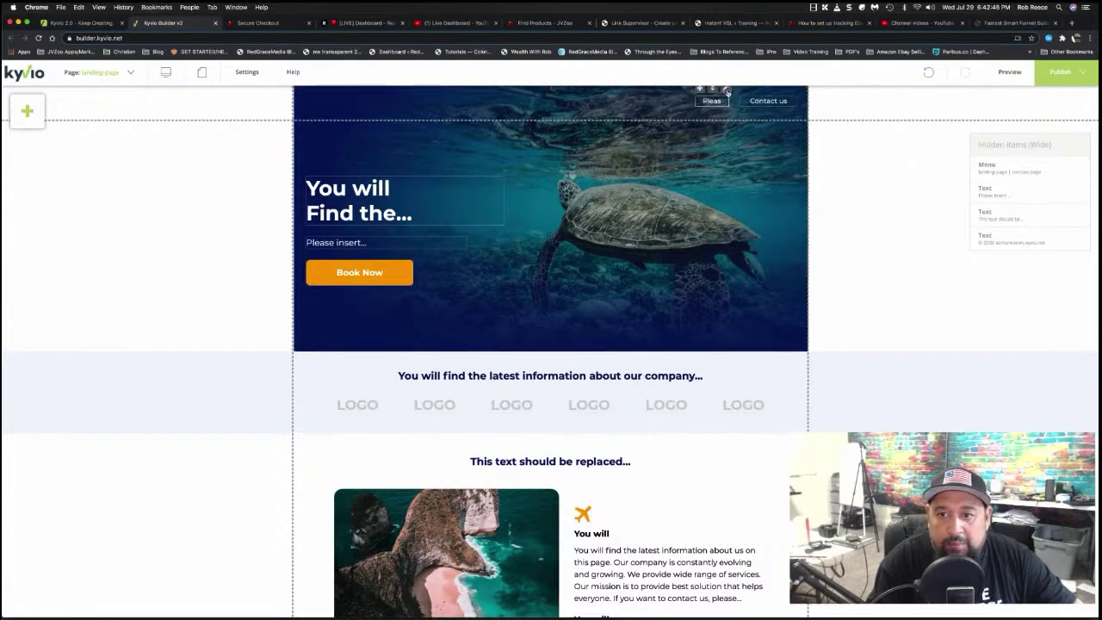
right_click(728, 100)
click(755, 190)
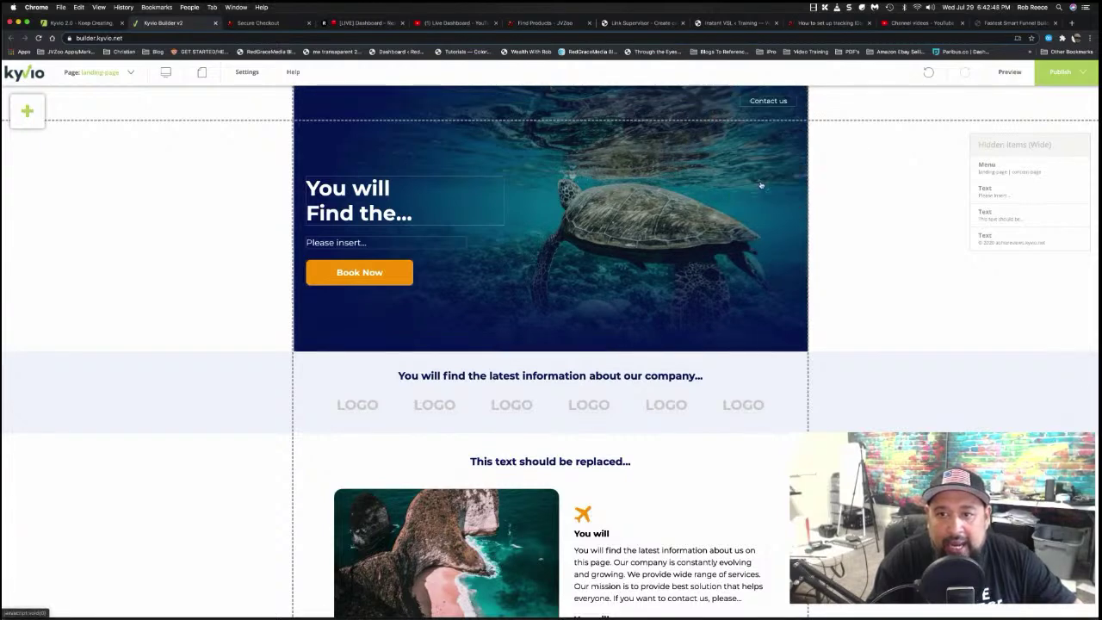
right_click(771, 91)
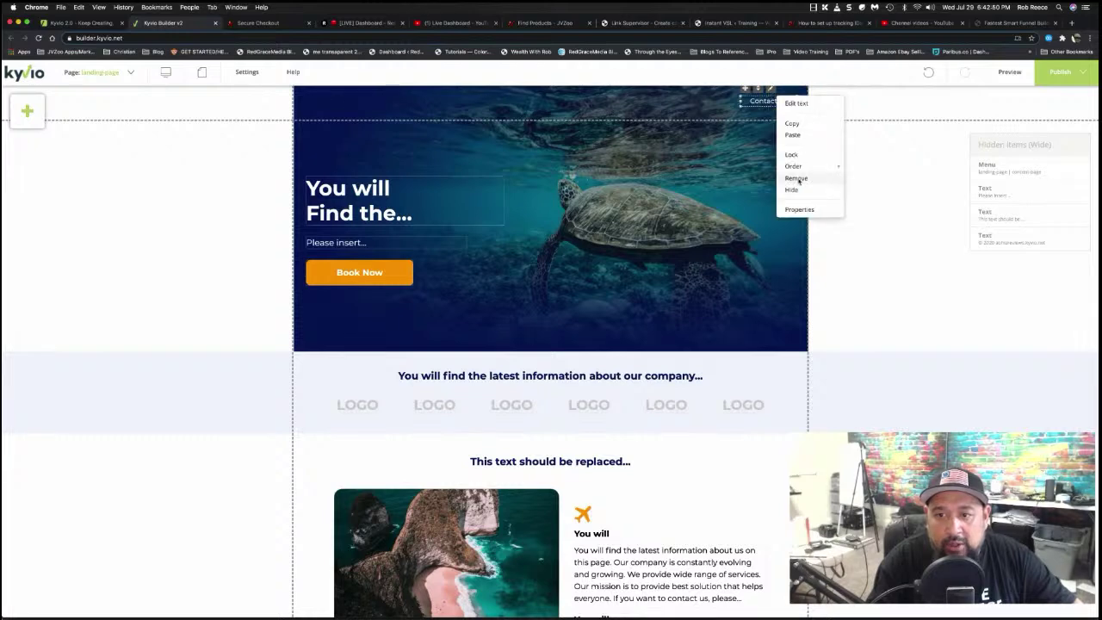
click(797, 180)
Move the hero headline up toward the section's middle and replace its text with "THIS IS THE CHANCE FOR YOU TO HAVE A 1 TIME PRICE FUNNEL BUILDER"
click(390, 194)
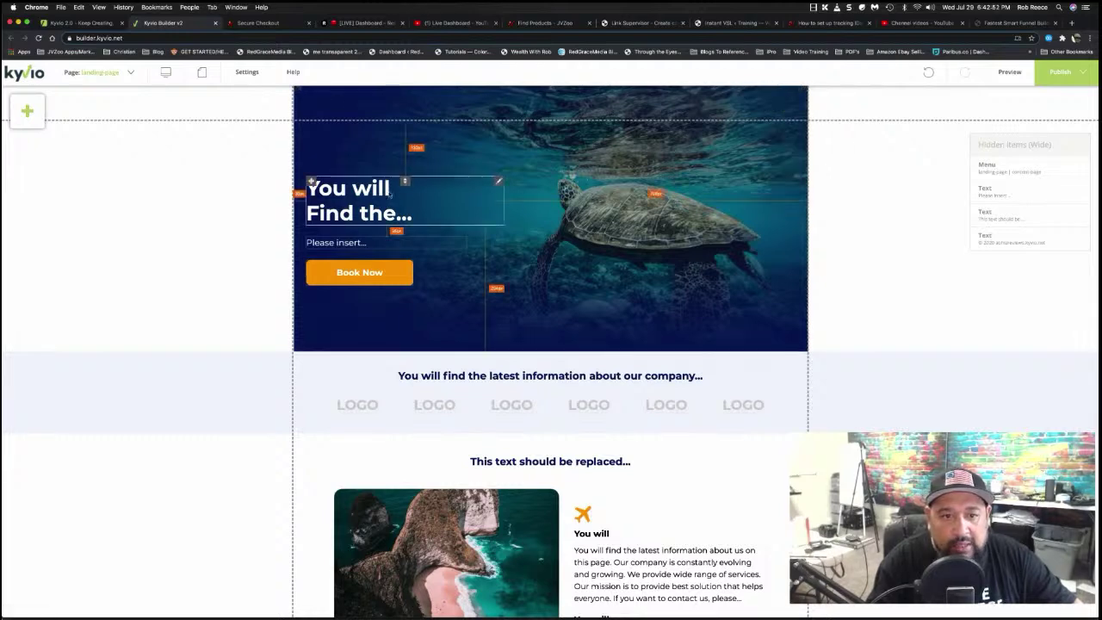
drag(414, 195, 547, 183)
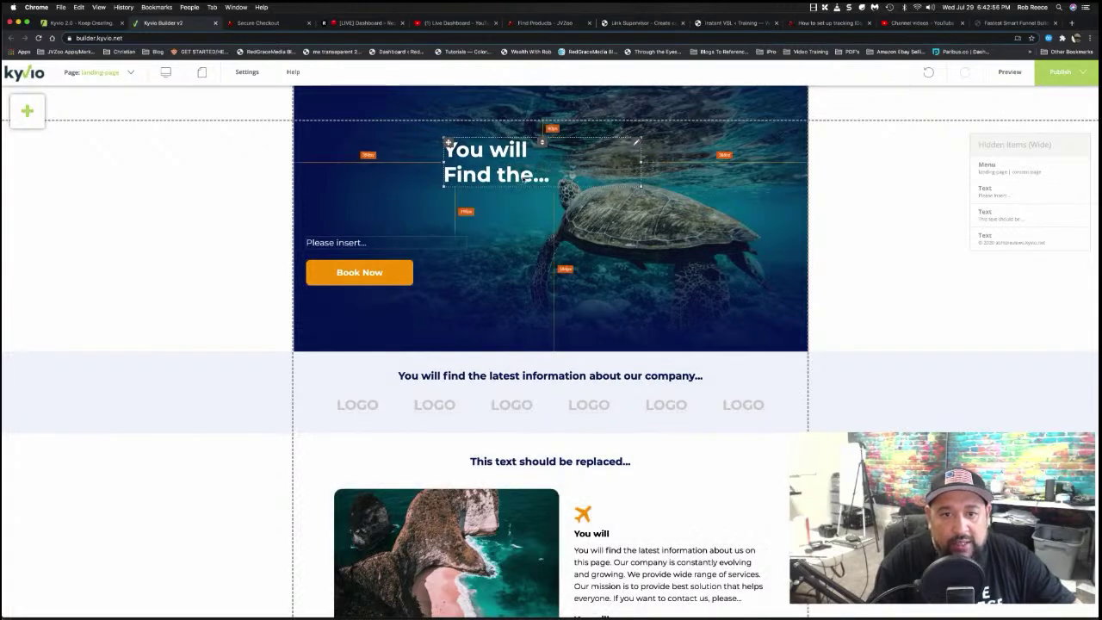
double_click(525, 176)
drag(554, 182, 459, 148)
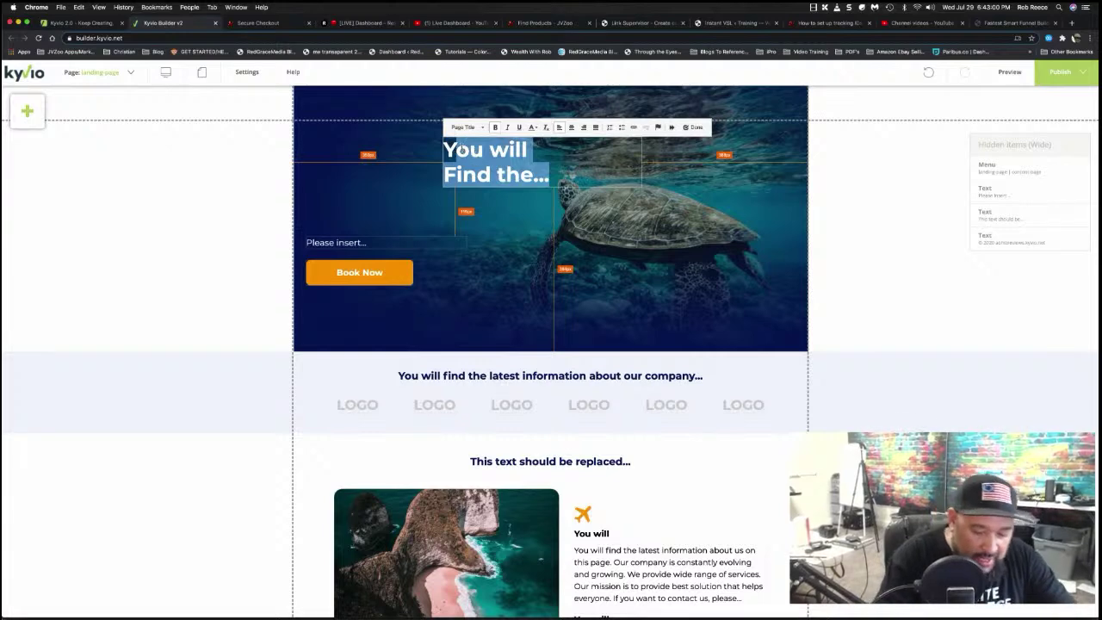
key(BackSpace)
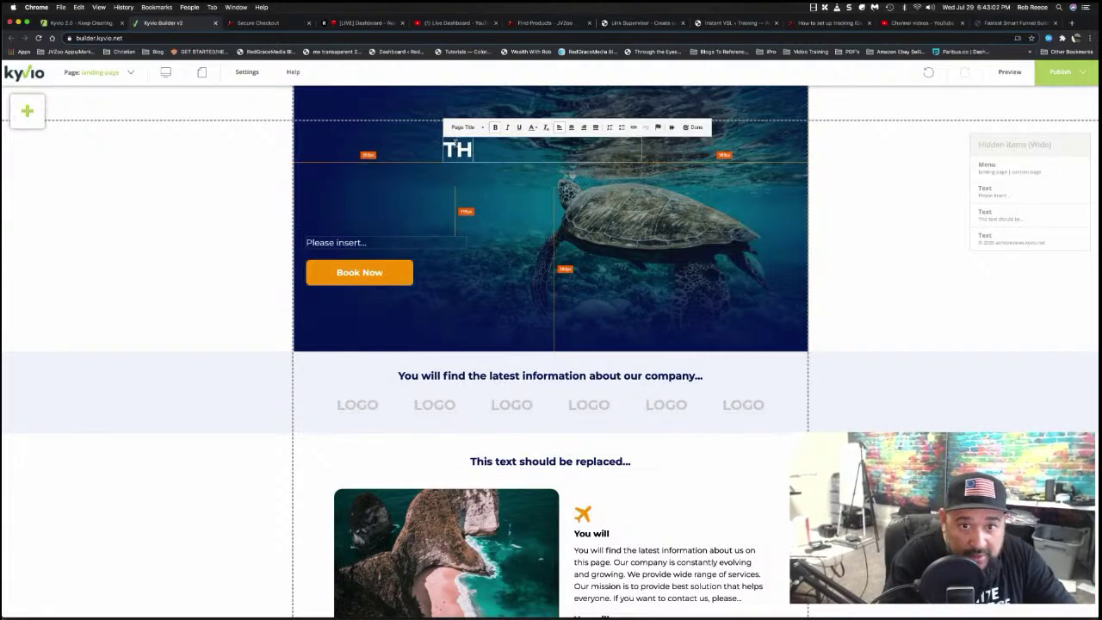
text(T)
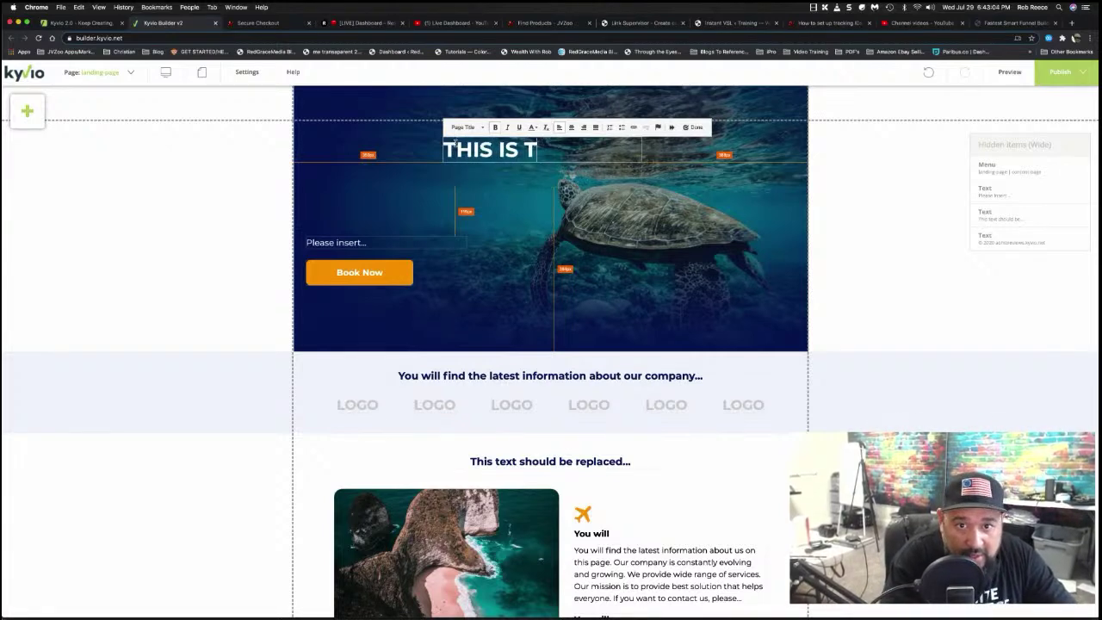
text(HIS S THE CHANCE F)
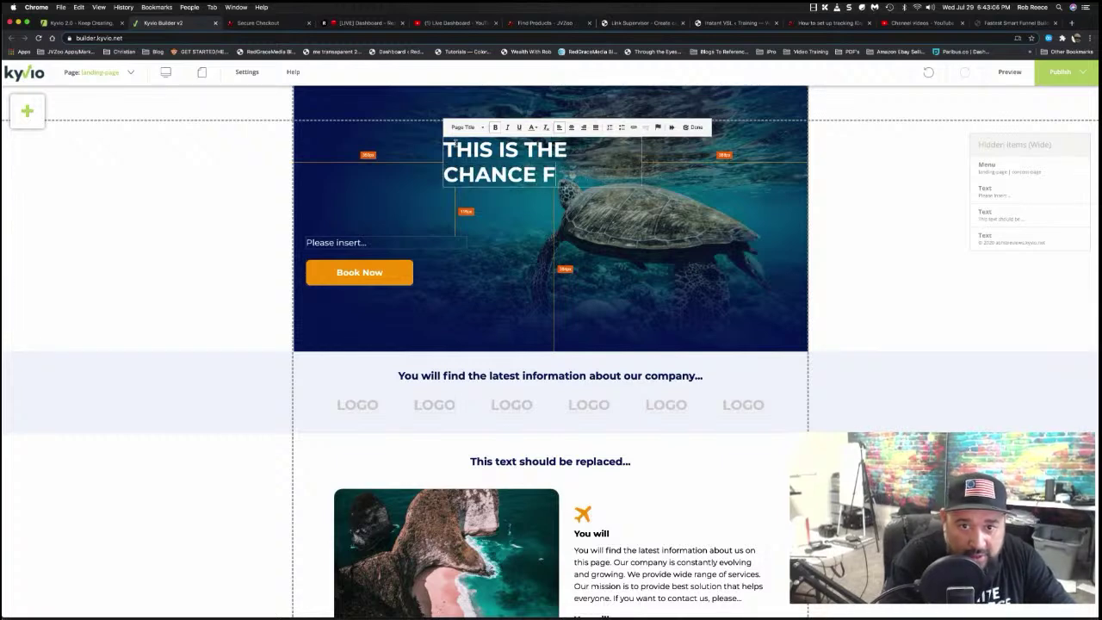
text(OR YOU T)
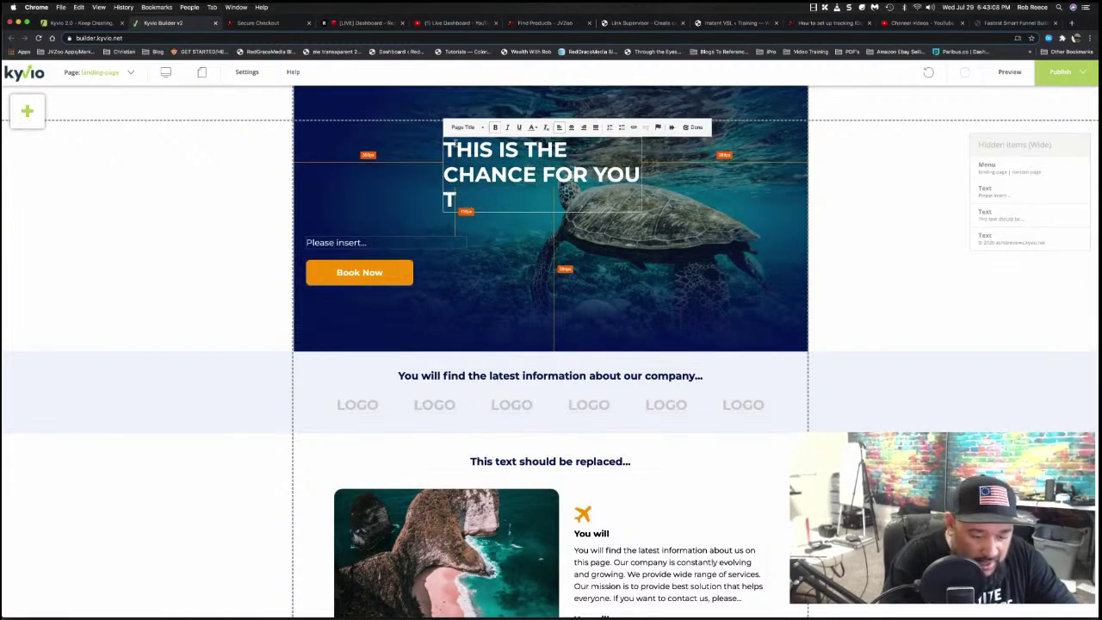
text(O HAVE A 1 T)
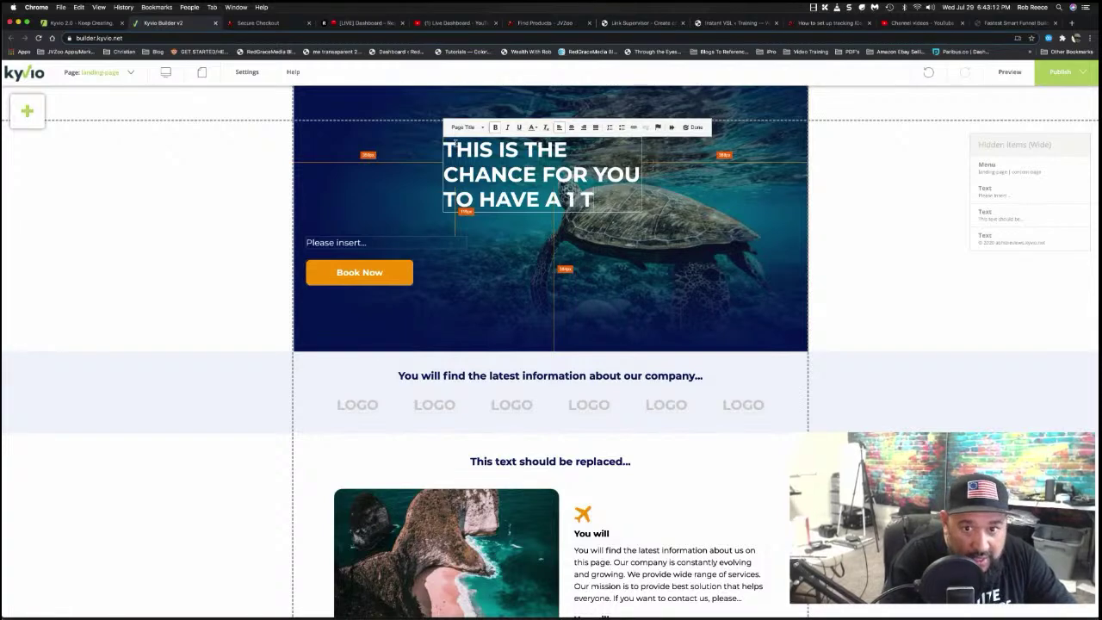
text(IME PROC)
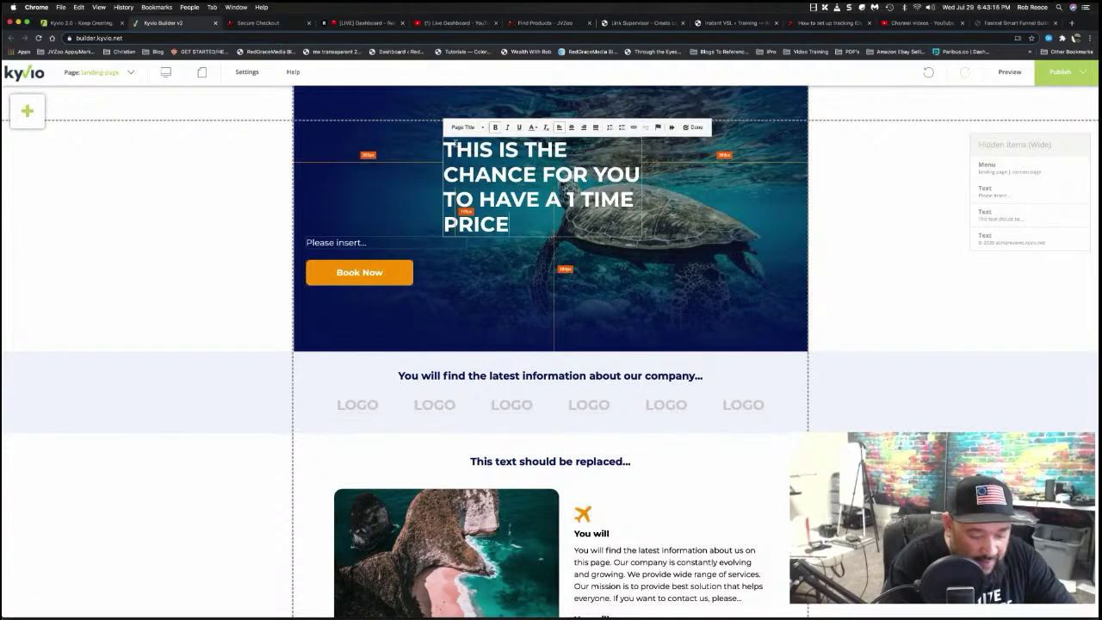
text(E FUNNEL BUILDER)
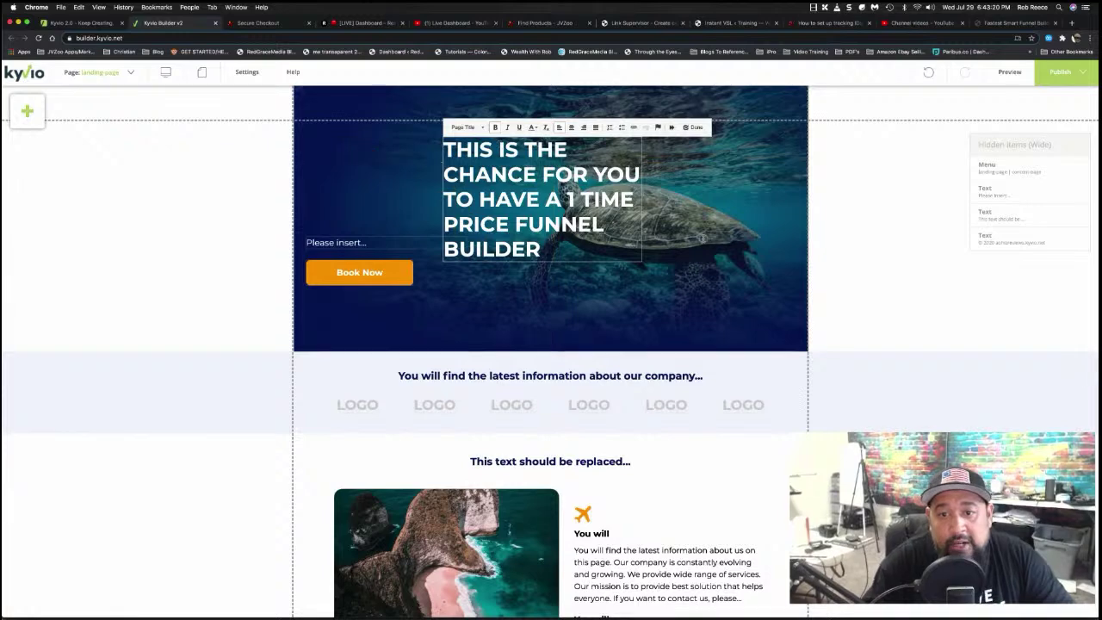
click(552, 388)
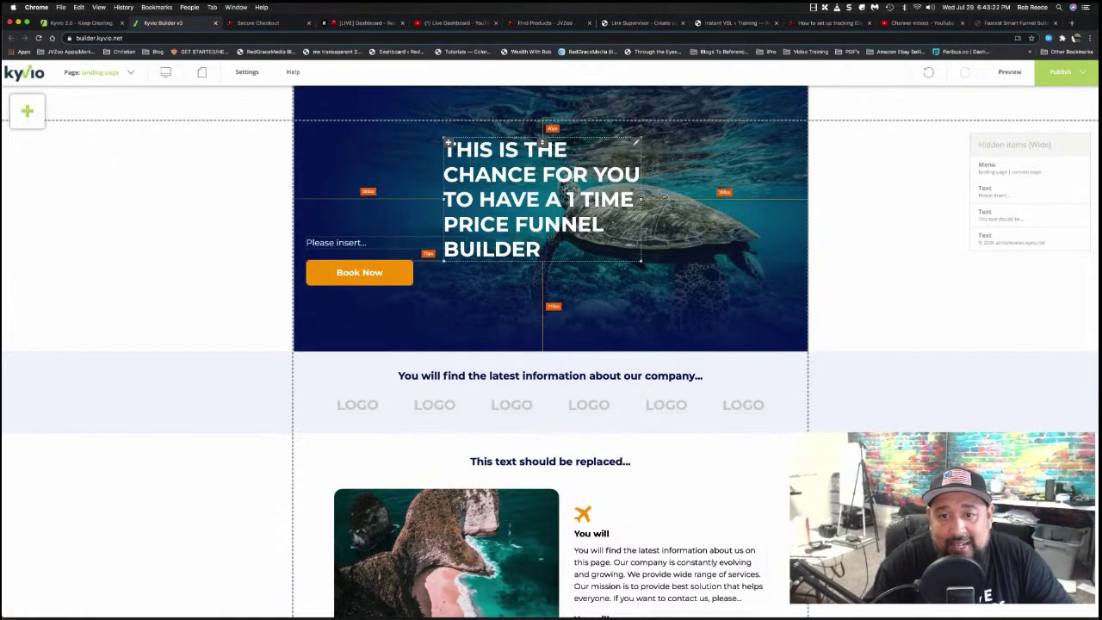
Widen the headline box so the text fits on three lines, shift it slightly left and center-align its text
drag(642, 199, 766, 186)
drag(506, 160, 470, 159)
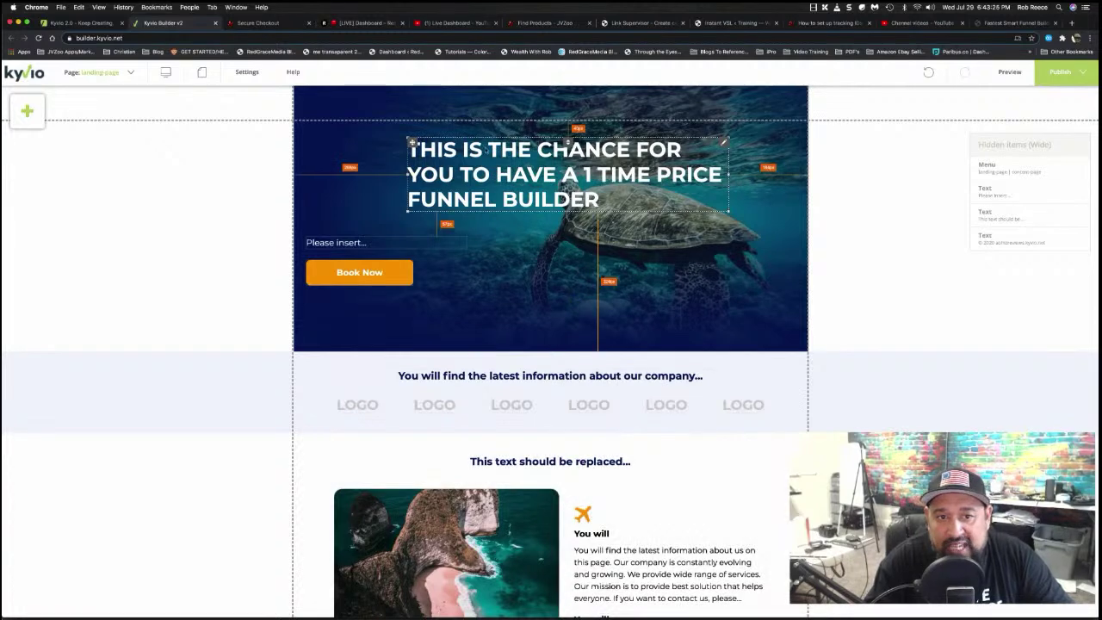
drag(725, 144, 720, 144)
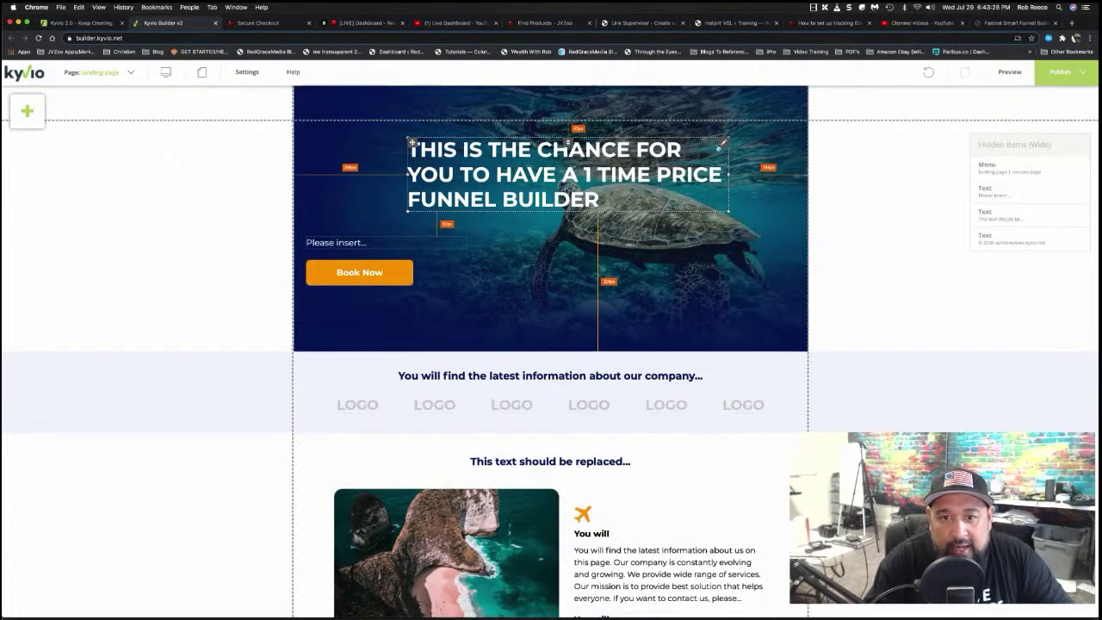
double_click(618, 198)
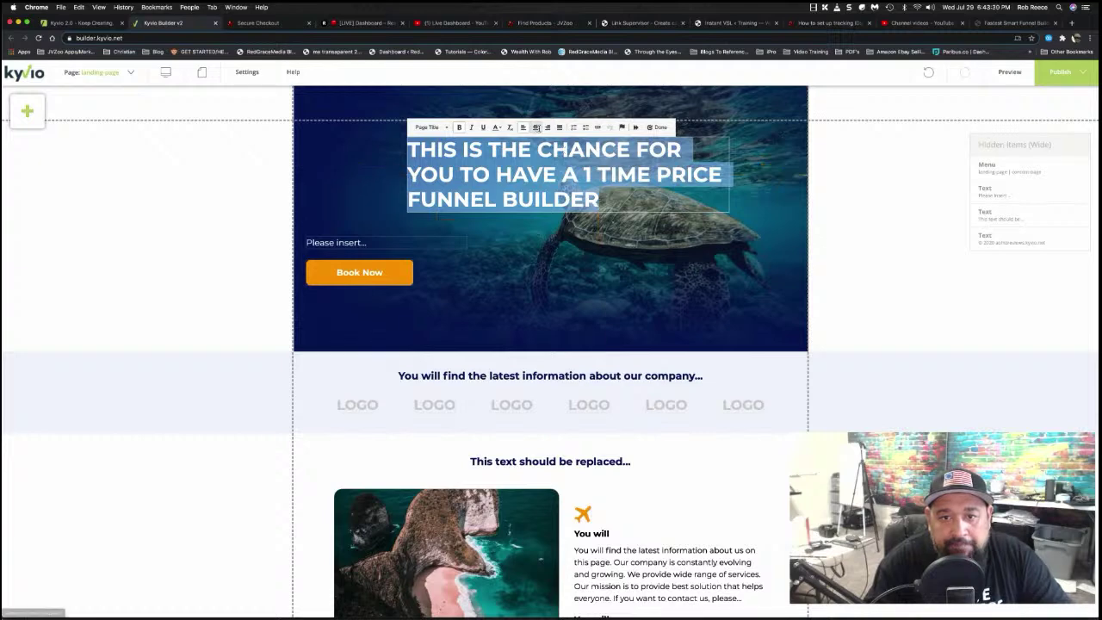
click(535, 127)
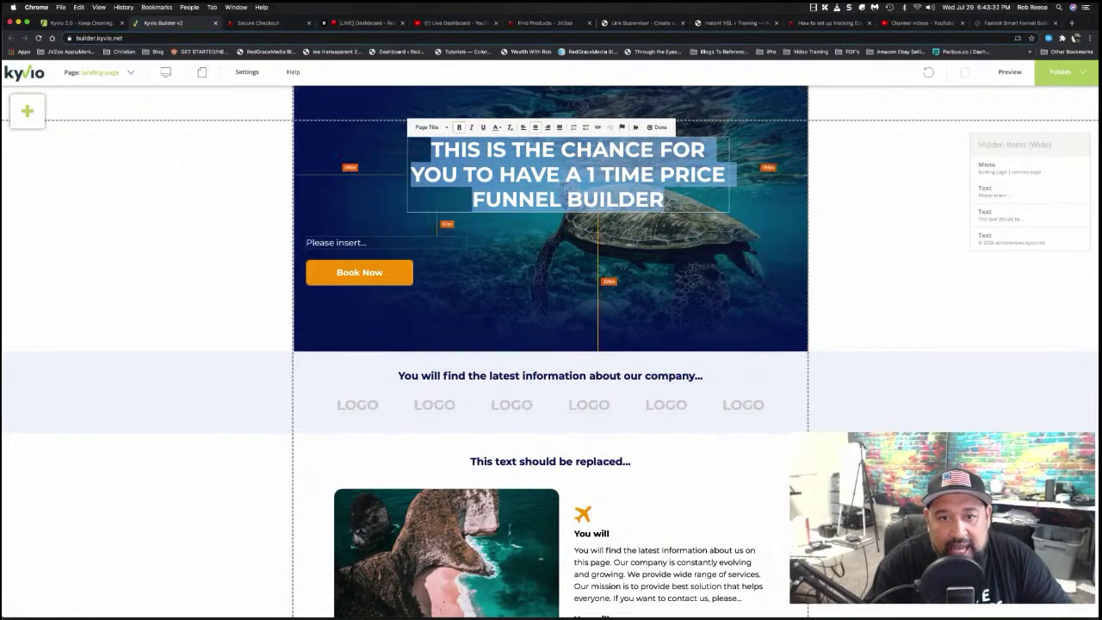
Remove the "Please insert..." text from the hero section and move the "Book Now" button to the middle beneath the headline
click(363, 243)
right_click(363, 244)
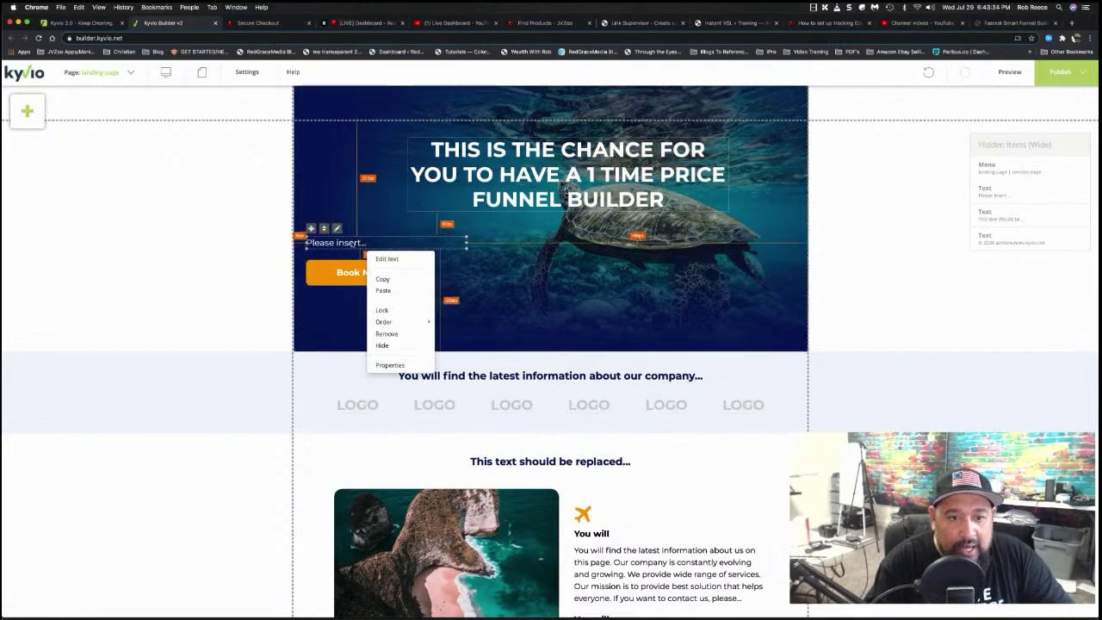
click(393, 334)
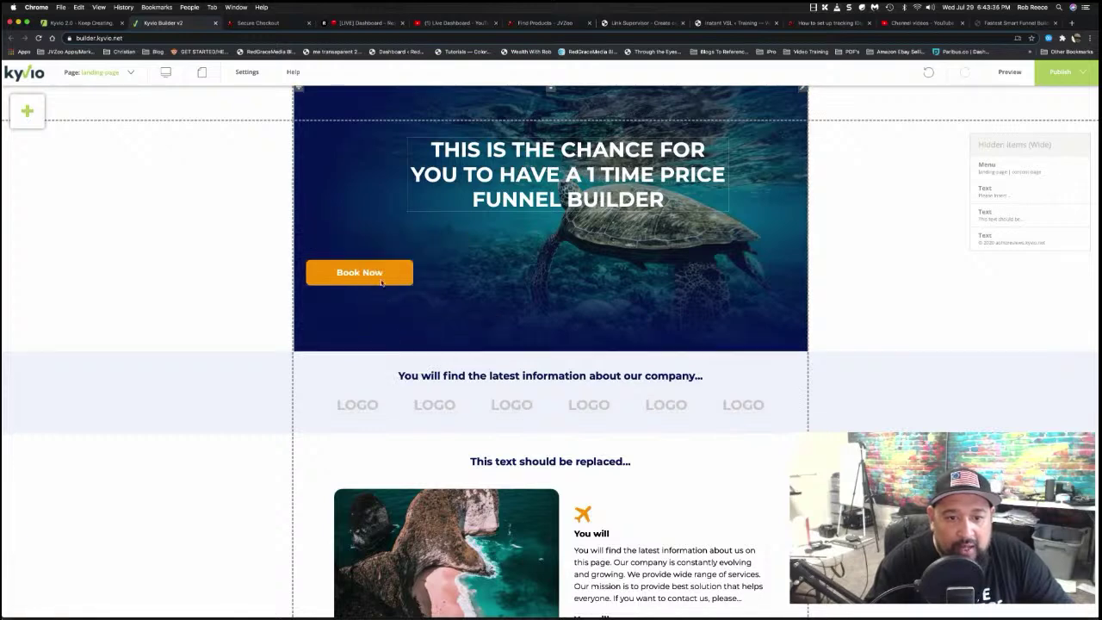
drag(384, 278, 562, 249)
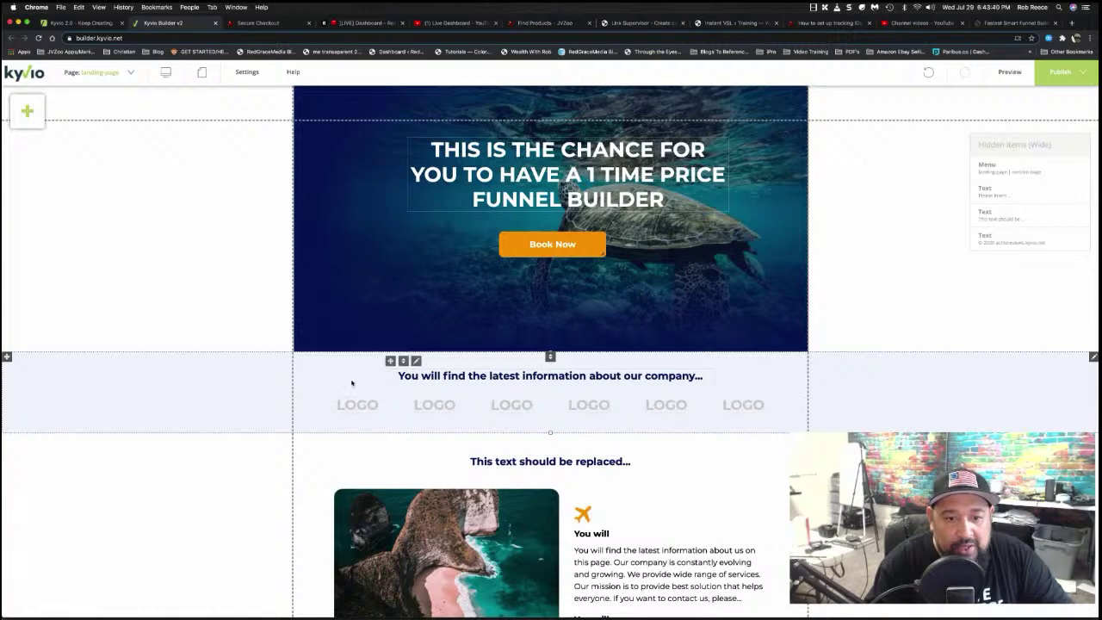
Remove the "You will find the latest information about our company..." heading and the second LOGO from the strip below the hero section
right_click(421, 370)
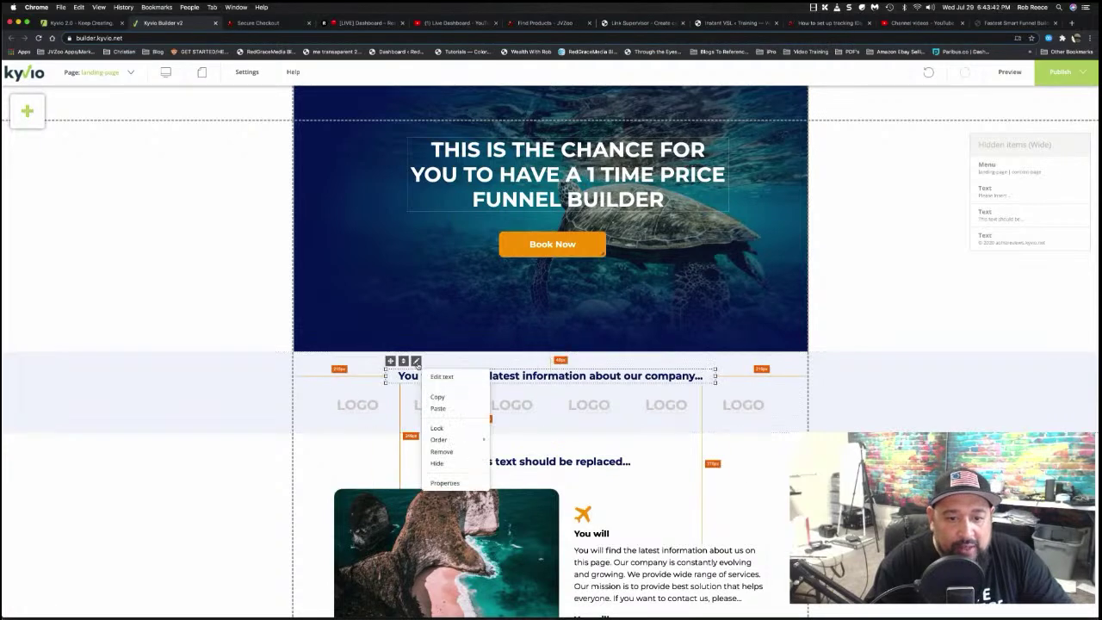
click(441, 452)
right_click(451, 405)
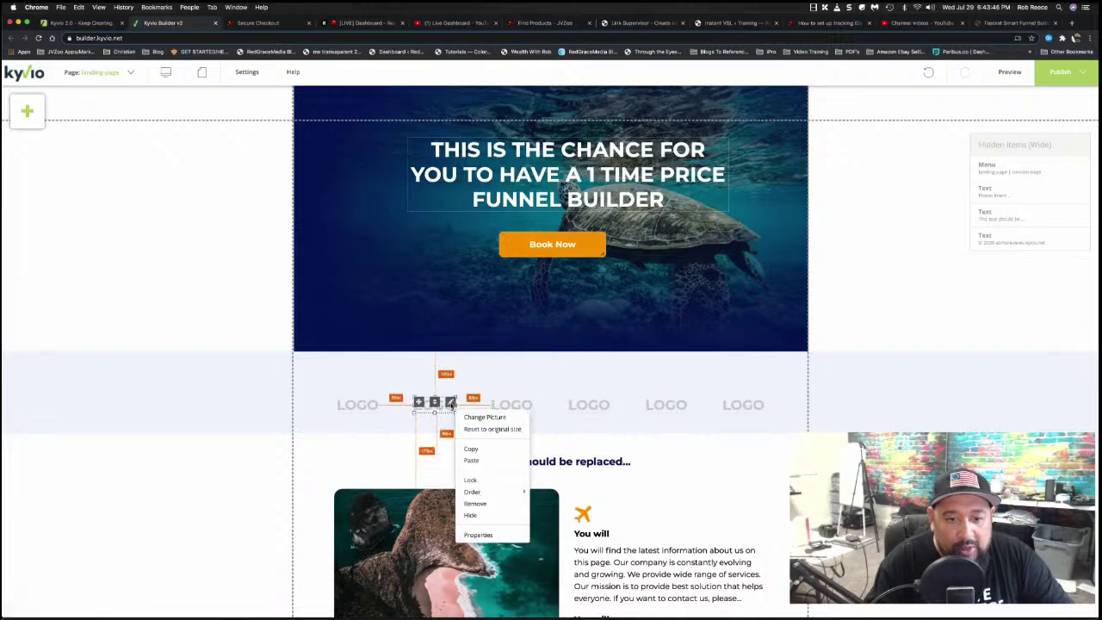
click(474, 504)
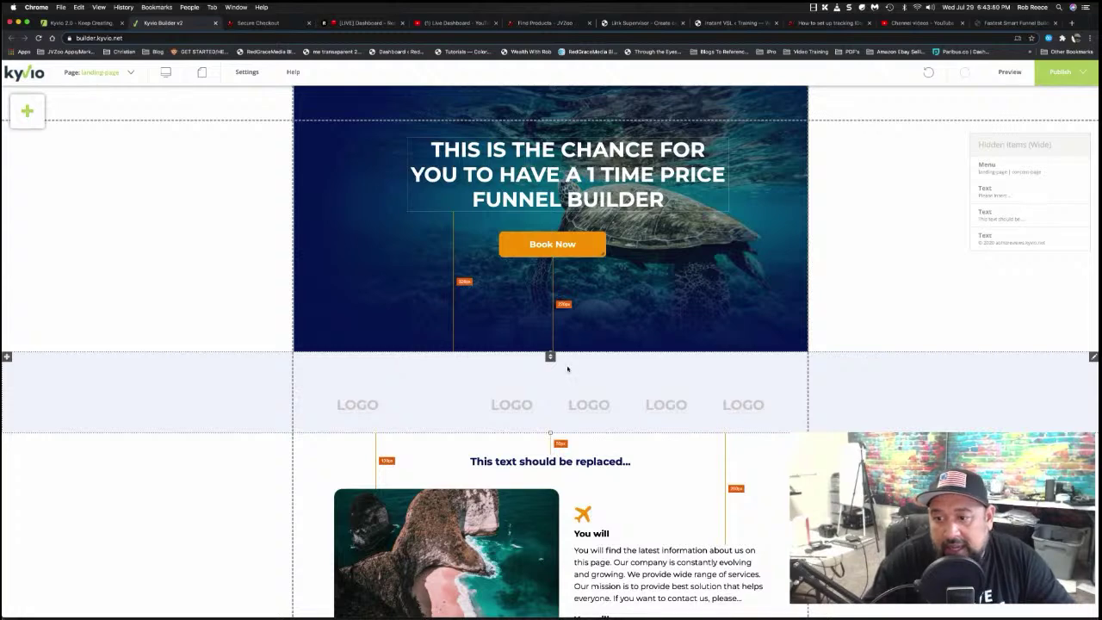
Remove the light background strip below the hero section and the two rightmost LOGO placeholders in it
right_click(1076, 373)
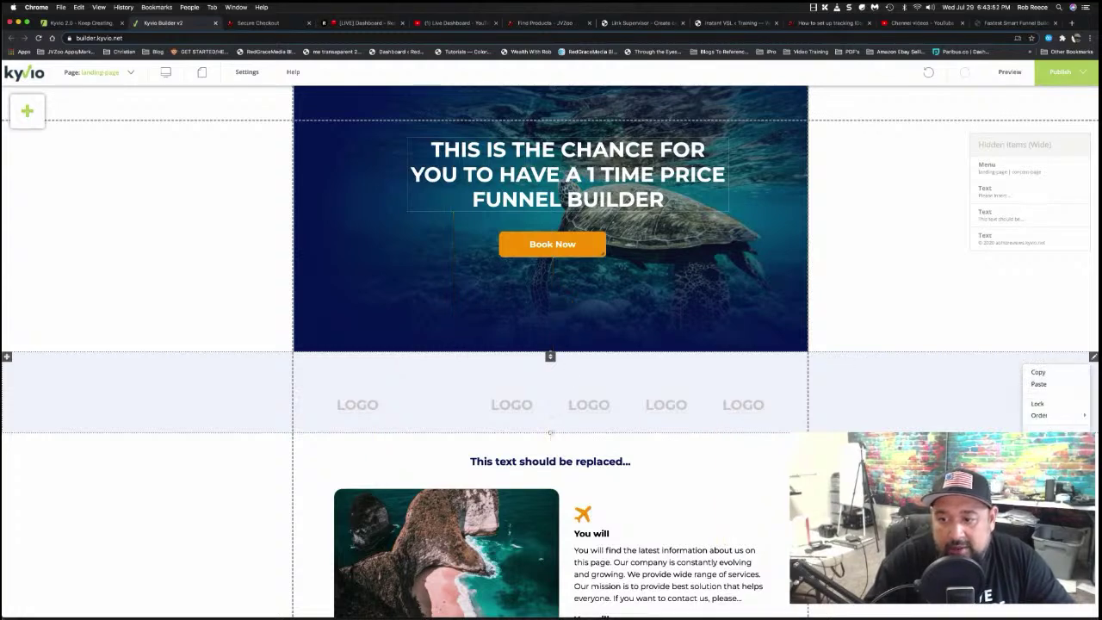
right_click(770, 405)
drag(766, 407, 685, 406)
right_click(685, 407)
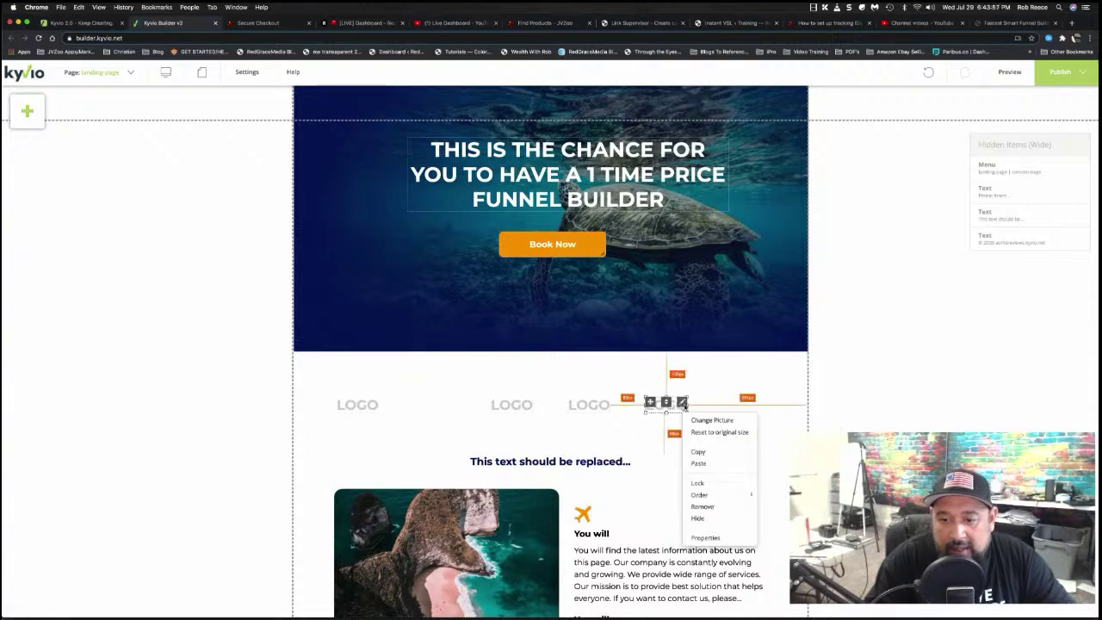
click(703, 507)
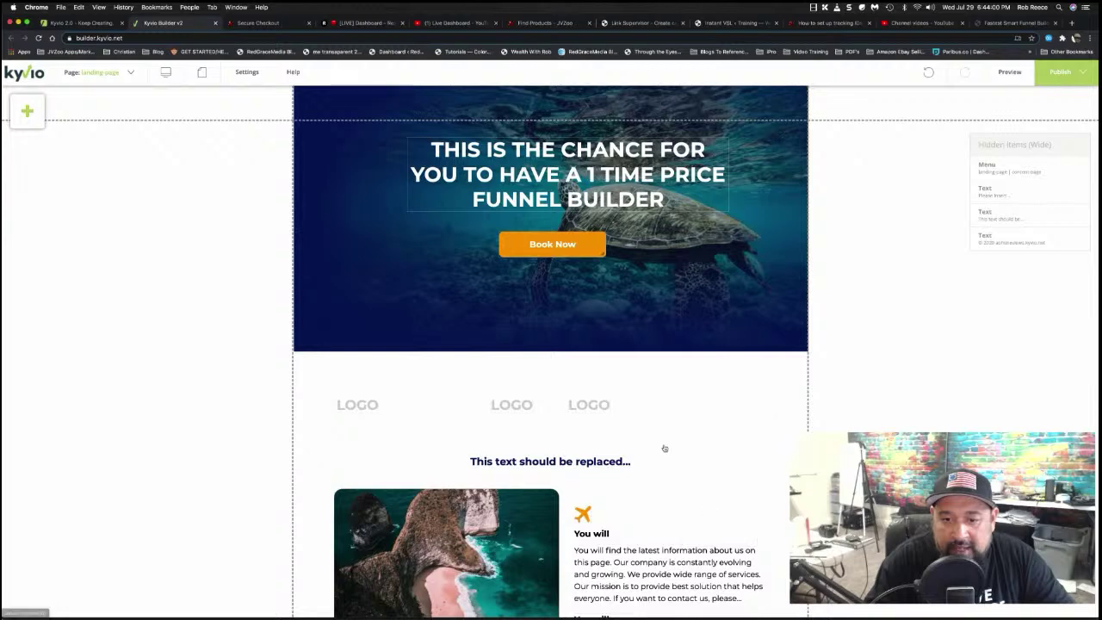
Remove the three remaining LOGO placeholders between the hero and the "This text should be replaced..." heading
right_click(608, 405)
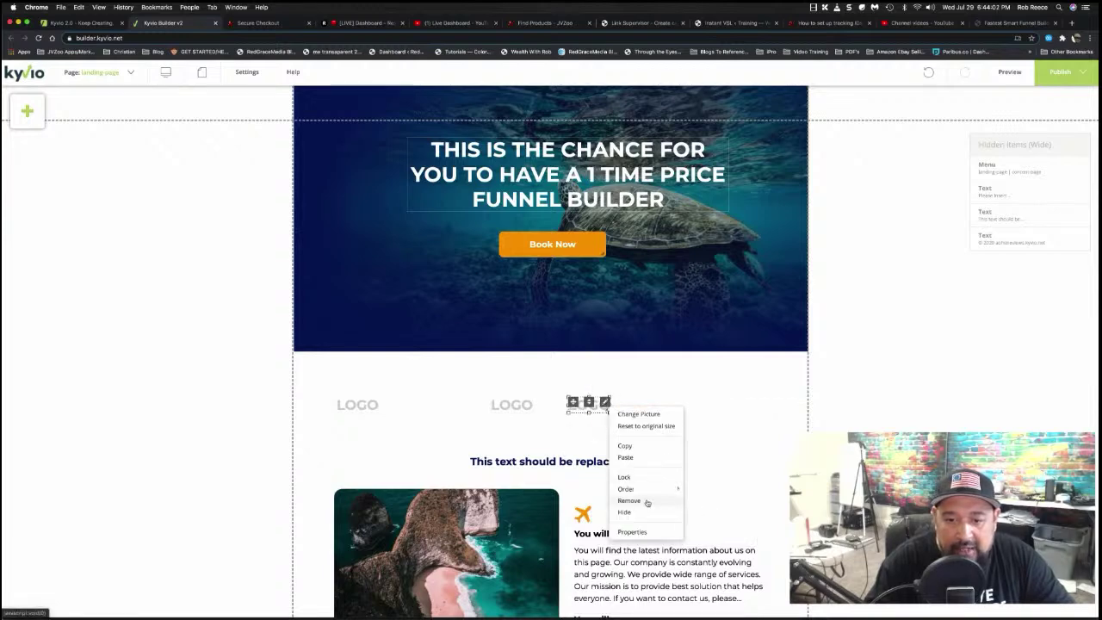
click(629, 500)
click(513, 405)
right_click(529, 403)
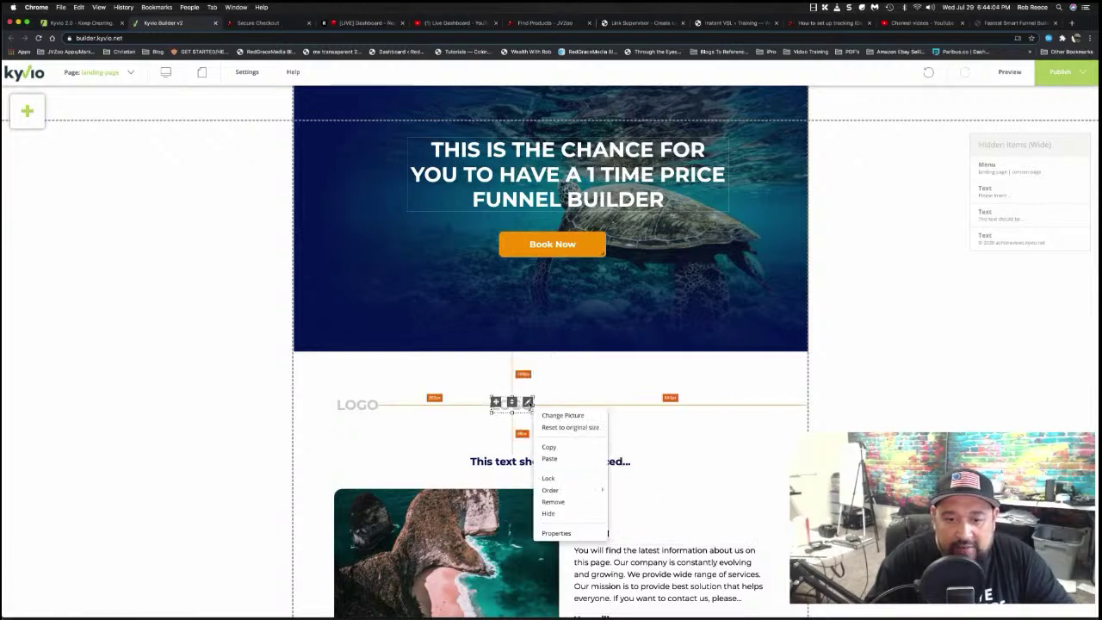
click(555, 501)
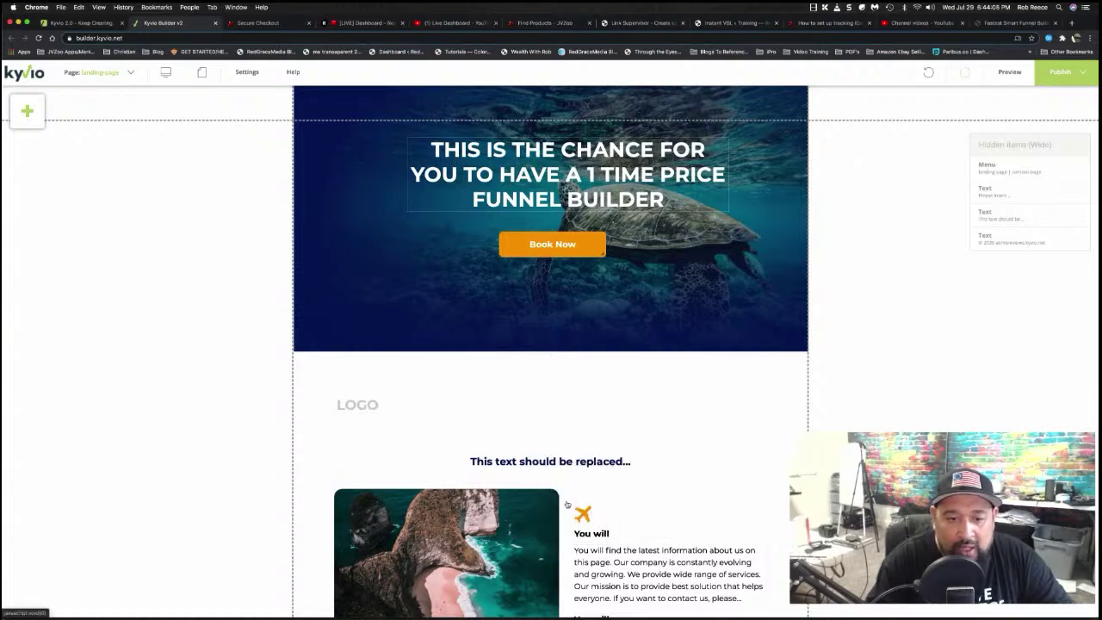
right_click(382, 407)
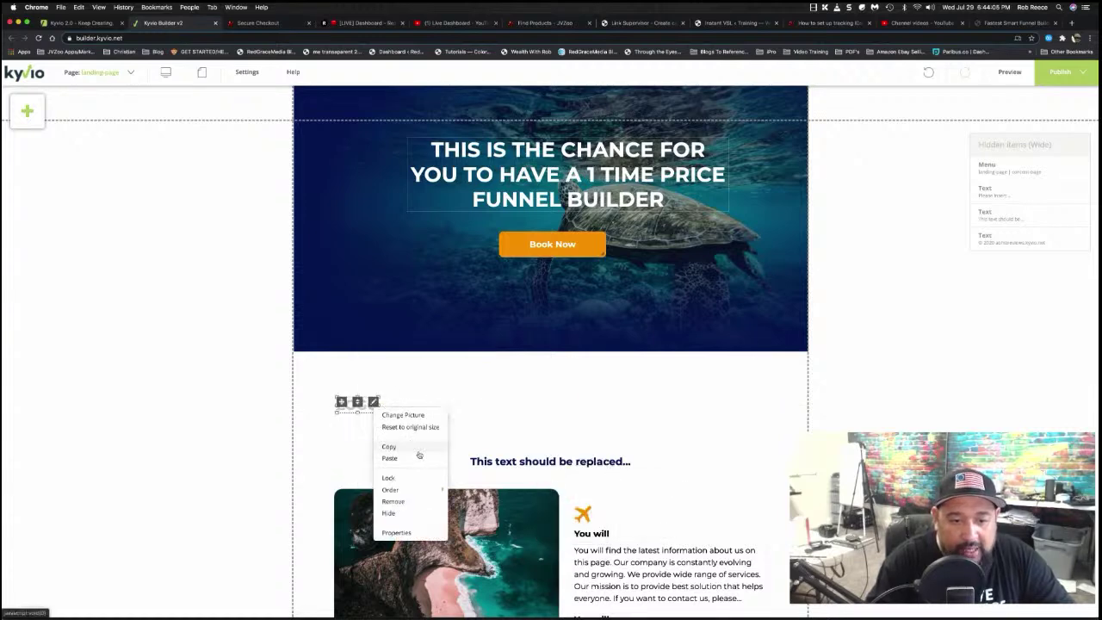
click(418, 503)
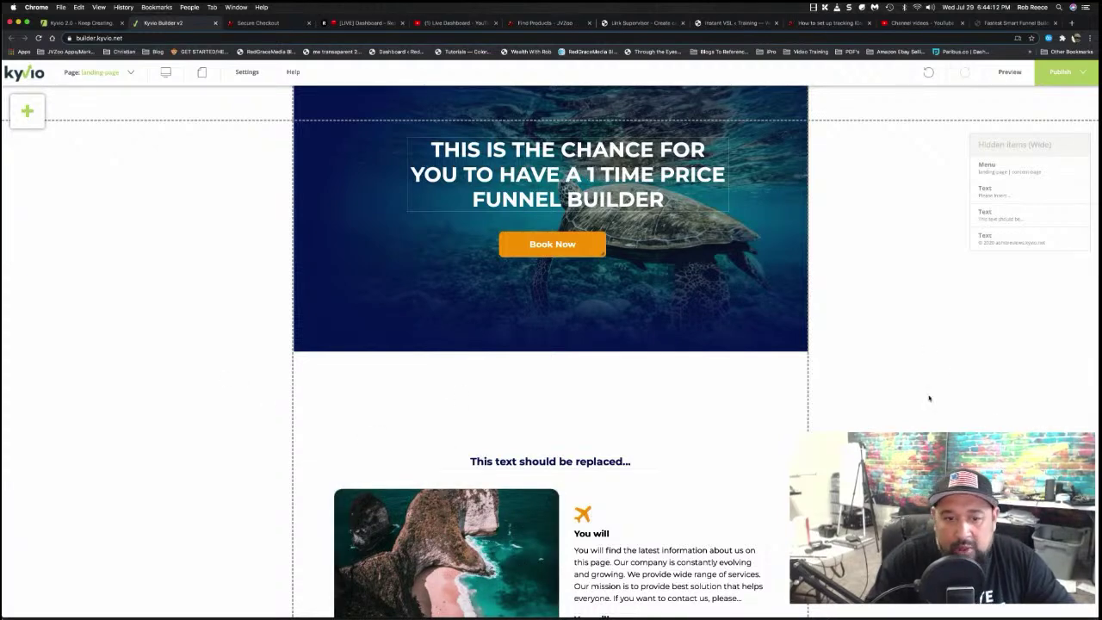
Remove the dark blue background behind the "This text should be..." columns and testimonials just above the footer
scroll(738, 398, down, 12)
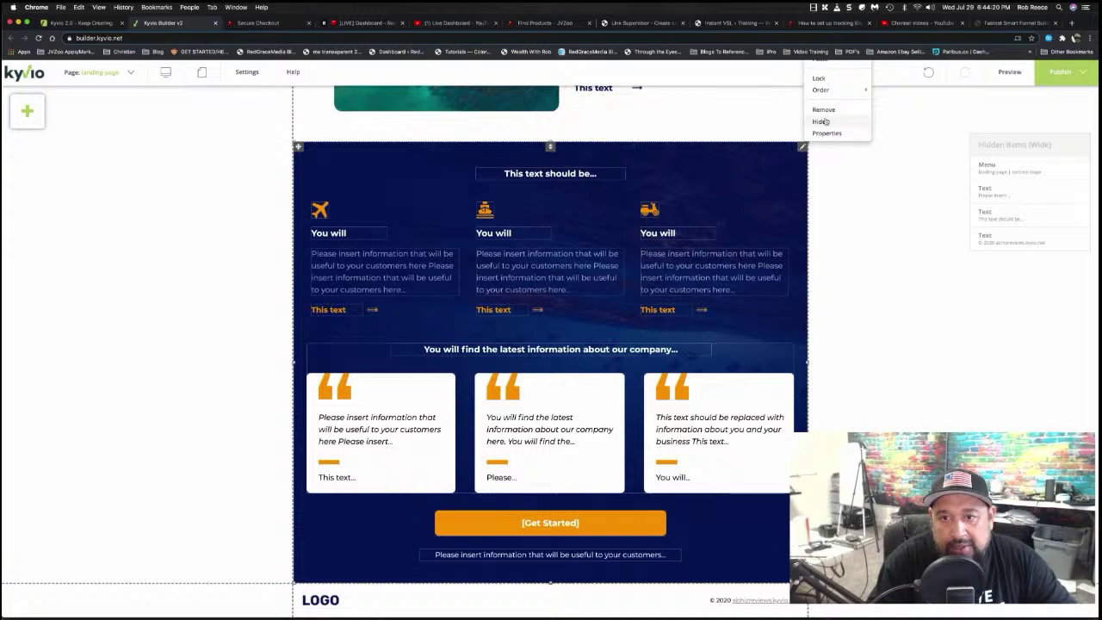
click(819, 122)
scroll(763, 308, up, 10)
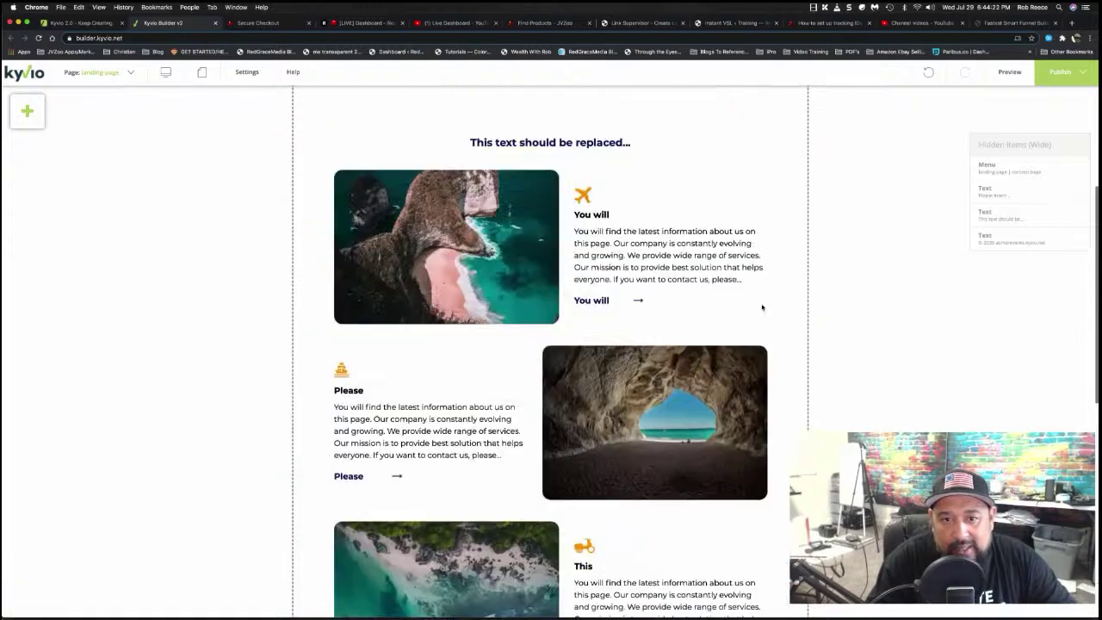
scroll(763, 308, down, 4)
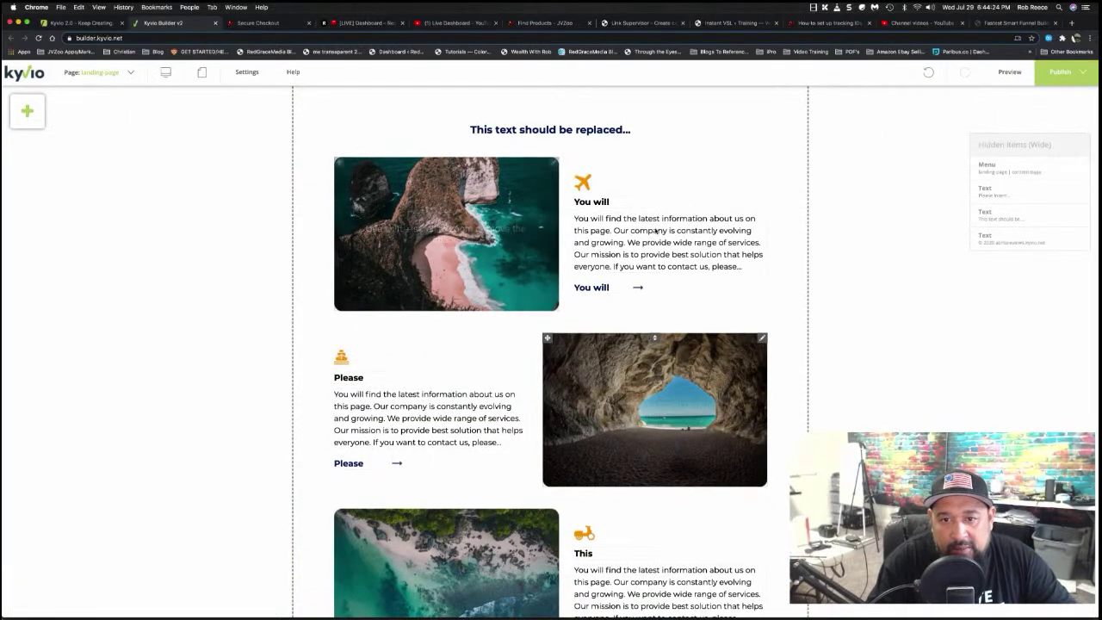
scroll(649, 269, up, 4)
scroll(650, 269, down, 5)
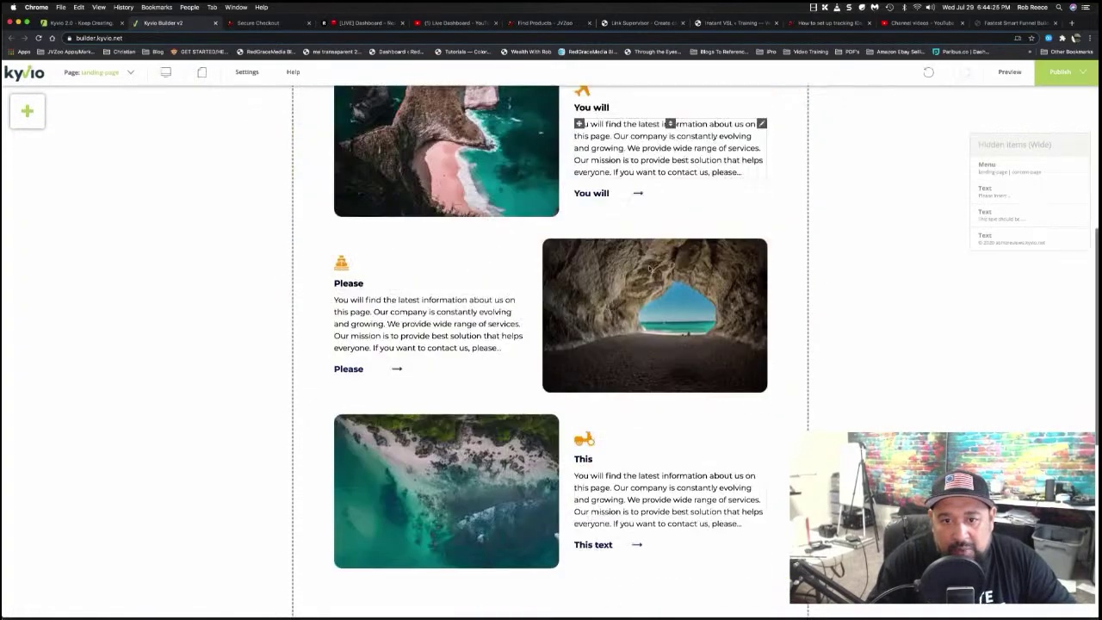
scroll(650, 269, up, 5)
Move the "Book Now" button slightly lower beneath the headline and try to publish the page
click(552, 259)
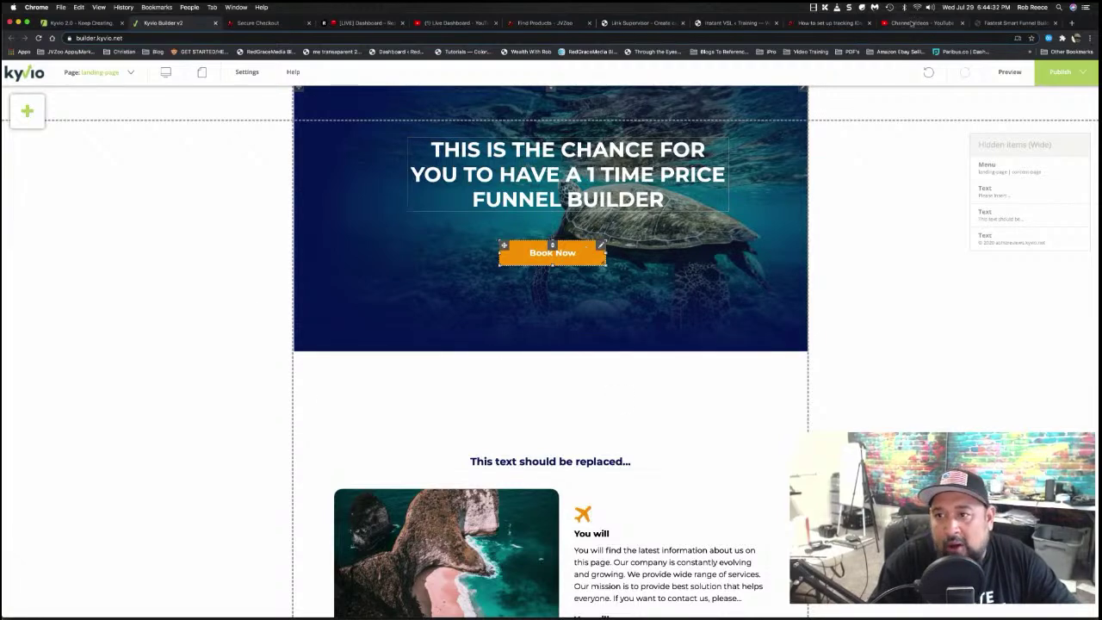
click(1064, 72)
click(1043, 109)
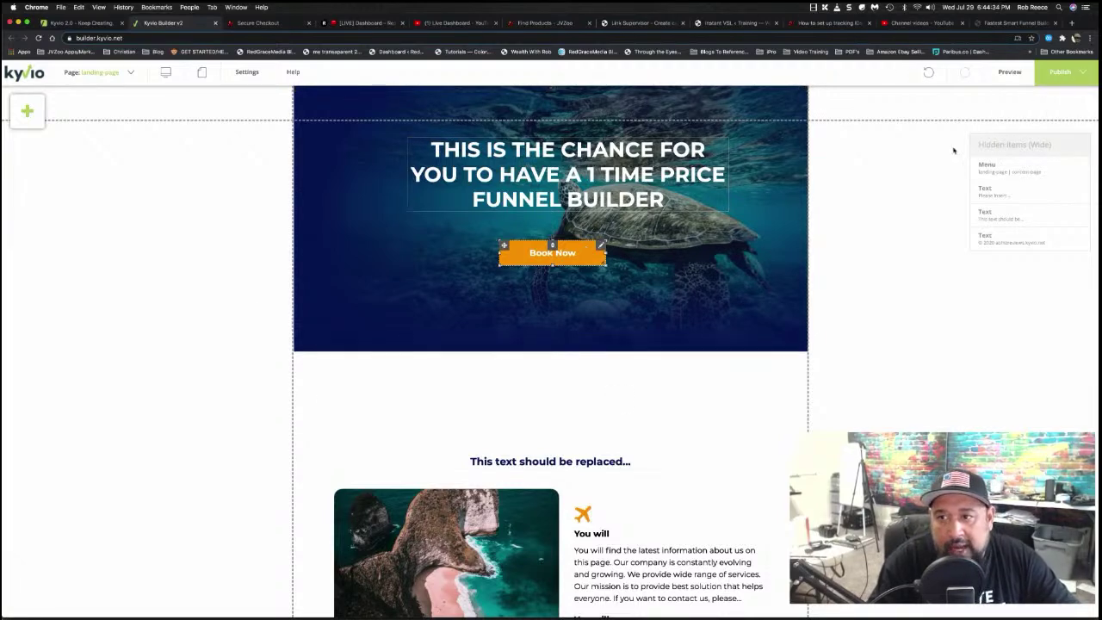
click(1051, 78)
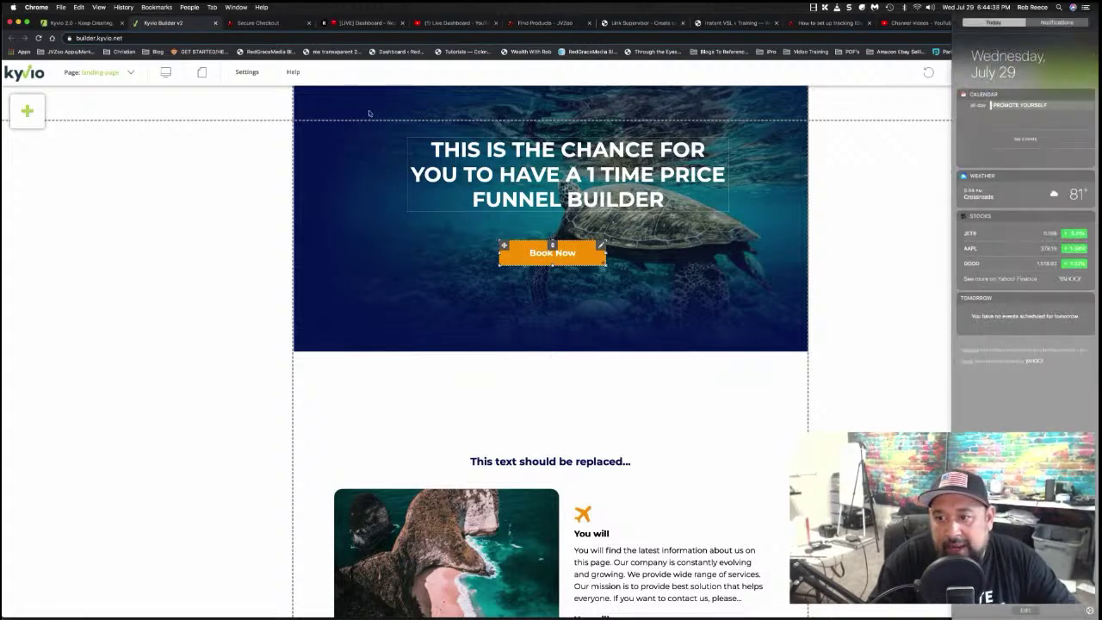
Review the remaining sections of the landing page from the hero down to the footer
scroll(876, 344, down, 5)
scroll(876, 345, down, 5)
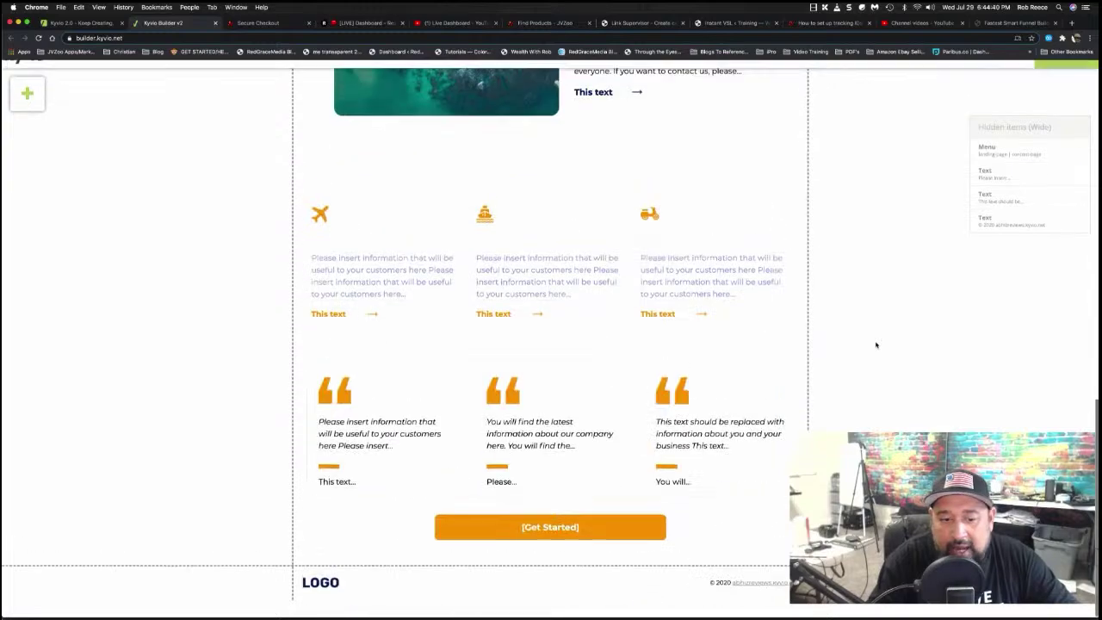
scroll(876, 344, up, 15)
scroll(876, 344, down, 10)
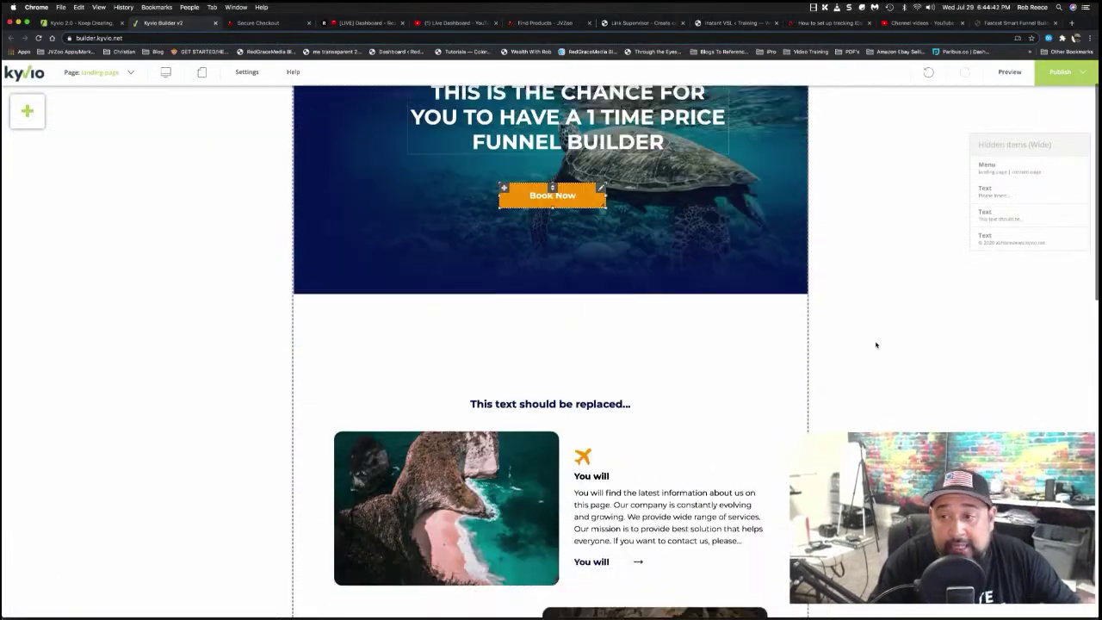
scroll(876, 345, up, 10)
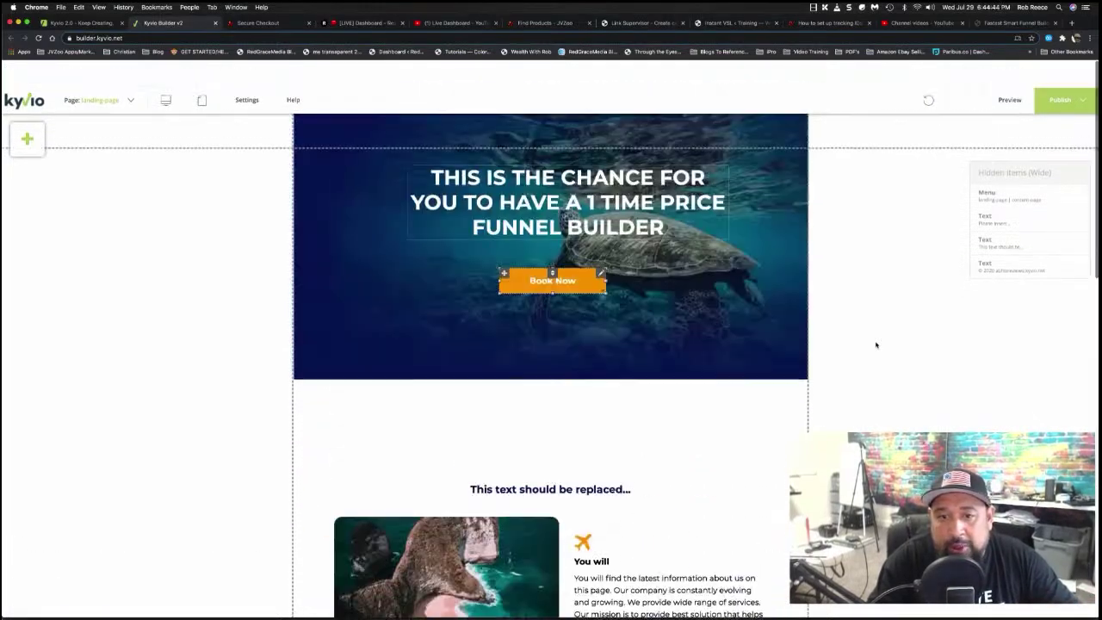
scroll(876, 342, down, 8)
scroll(852, 319, up, 8)
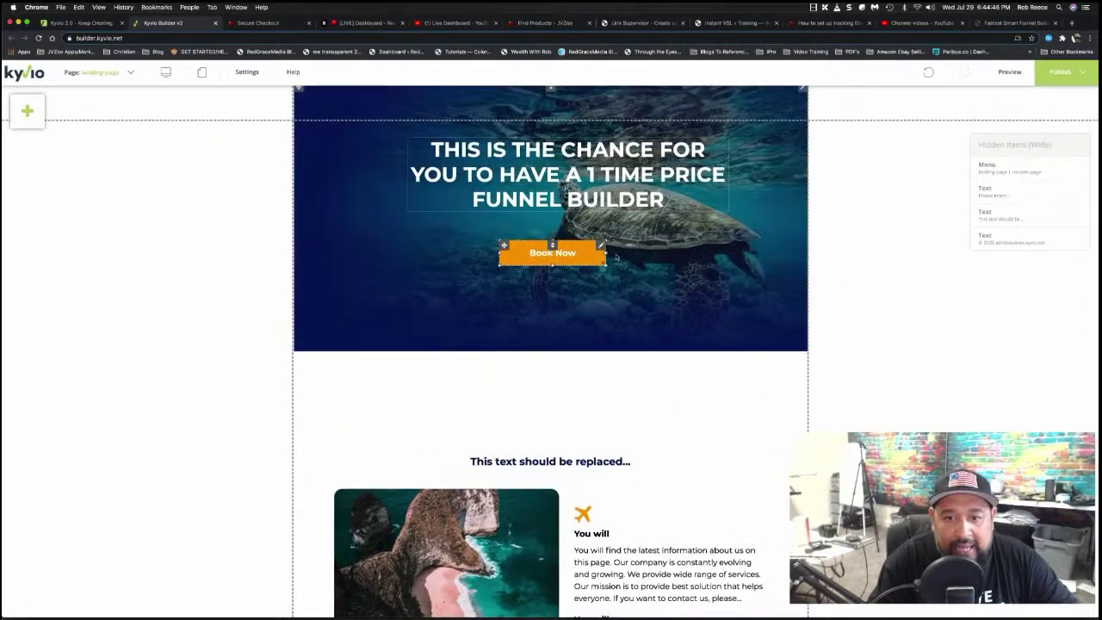
Widen the "Book Now" button to match the headline box's full width, align it directly beneath, and publish the page
drag(606, 259, 726, 253)
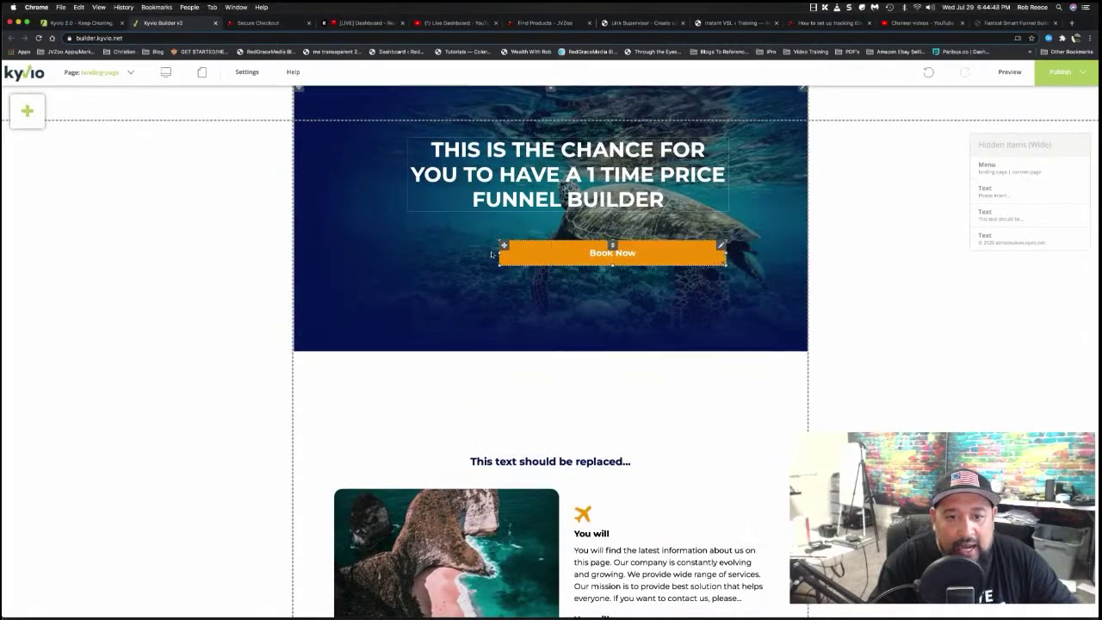
drag(500, 254, 409, 249)
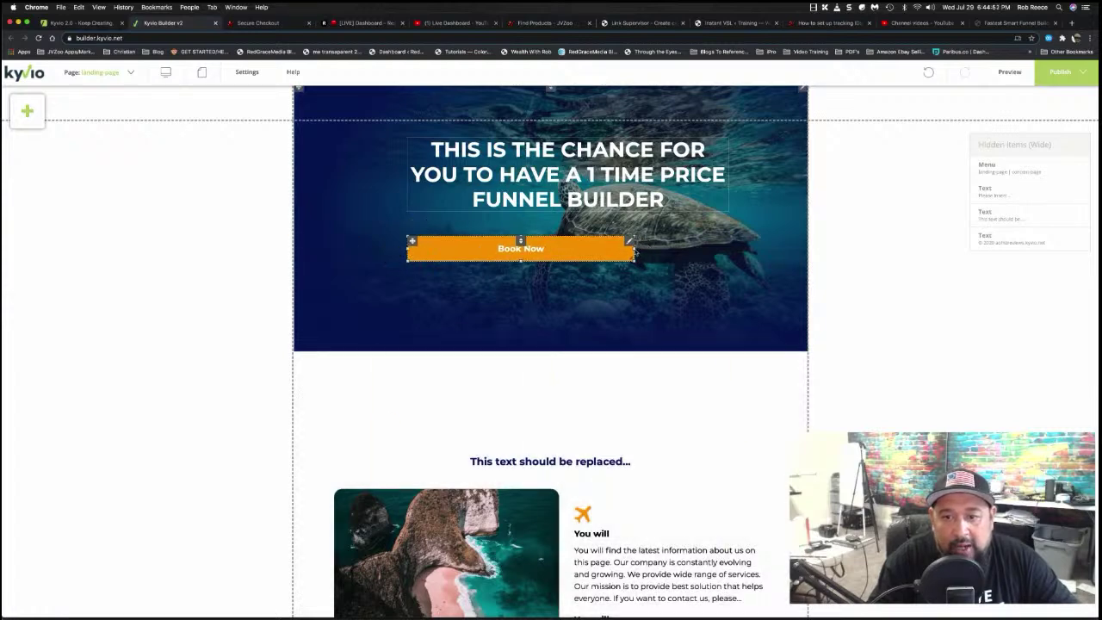
drag(635, 252, 731, 248)
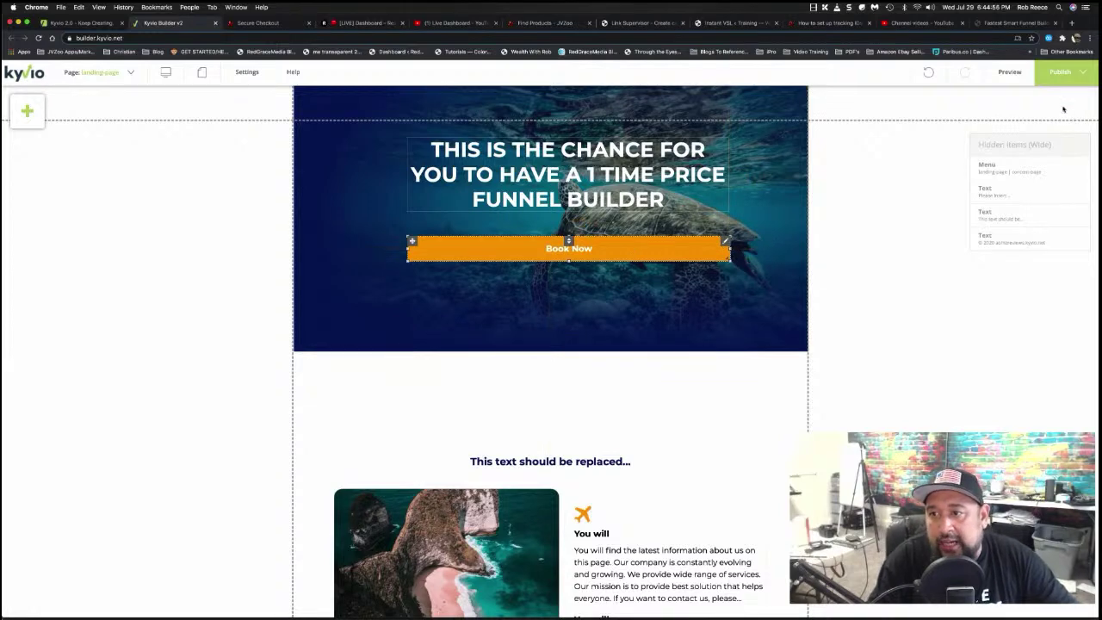
mouse_move(1062, 109)
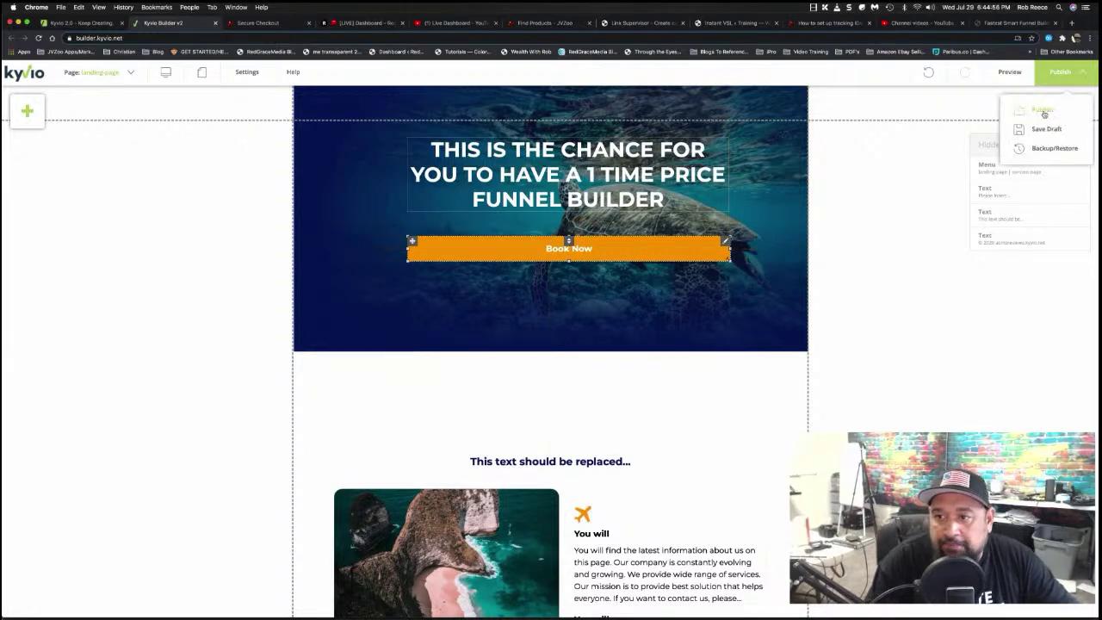
click(1043, 112)
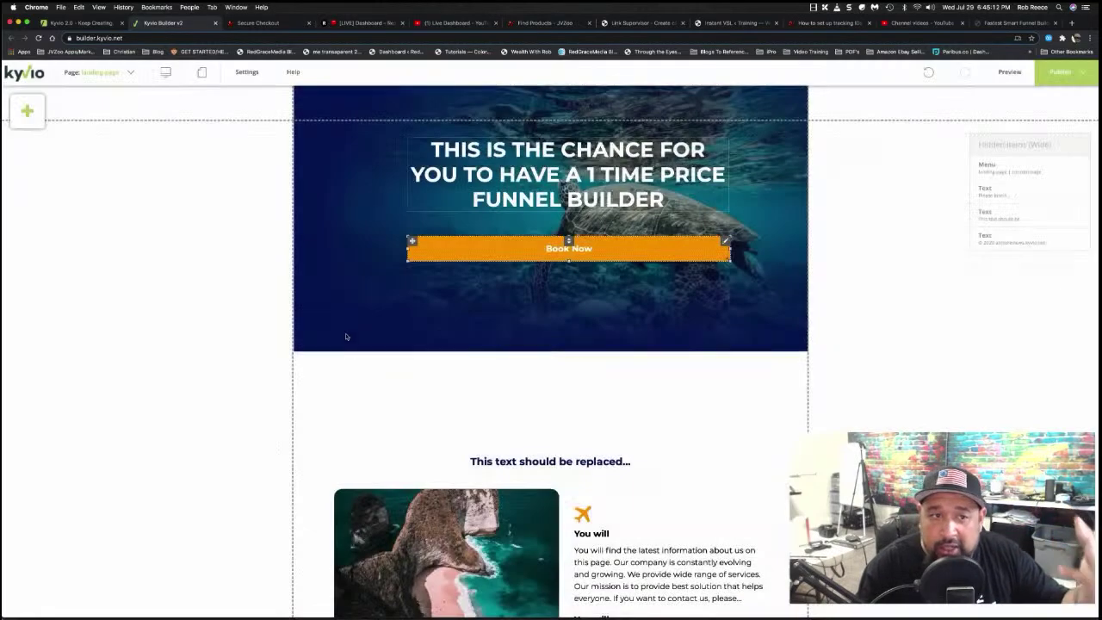
Examine the funnel's list of pages and the types of elements available for the landing page
click(109, 74)
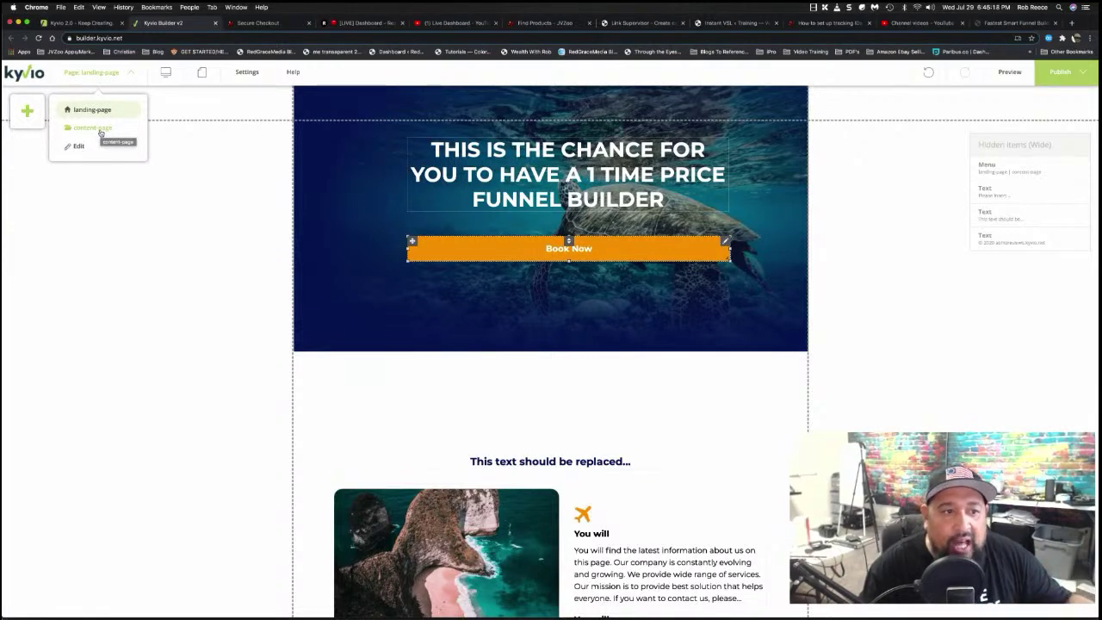
click(28, 111)
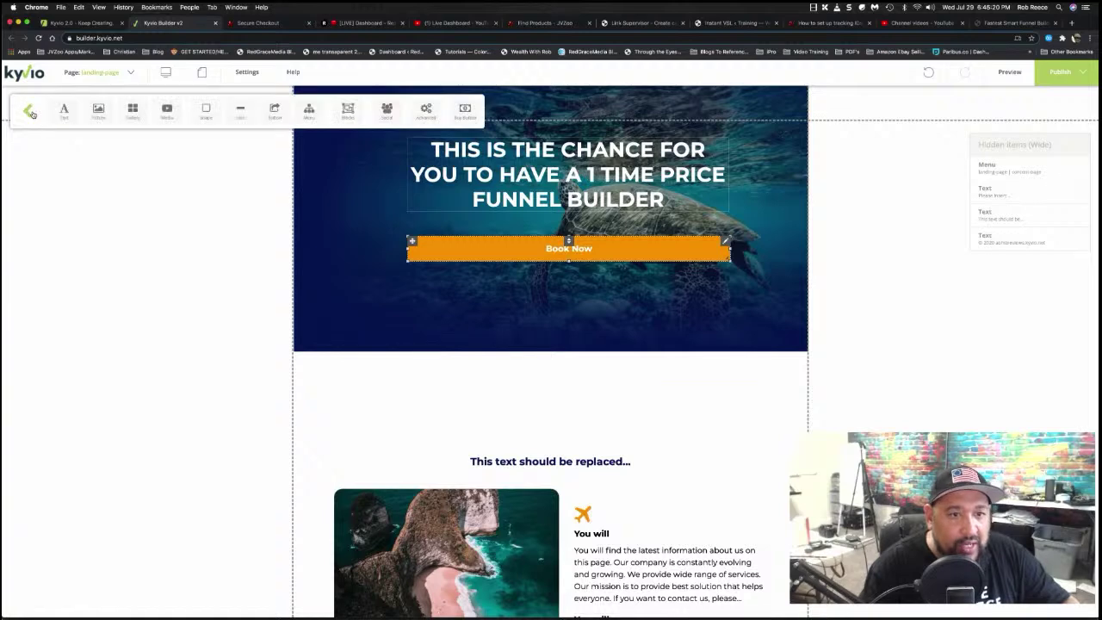
click(29, 112)
Insert a green "100% money back guarantee" button beneath "Book Now" in the hero section and remove it again
click(28, 113)
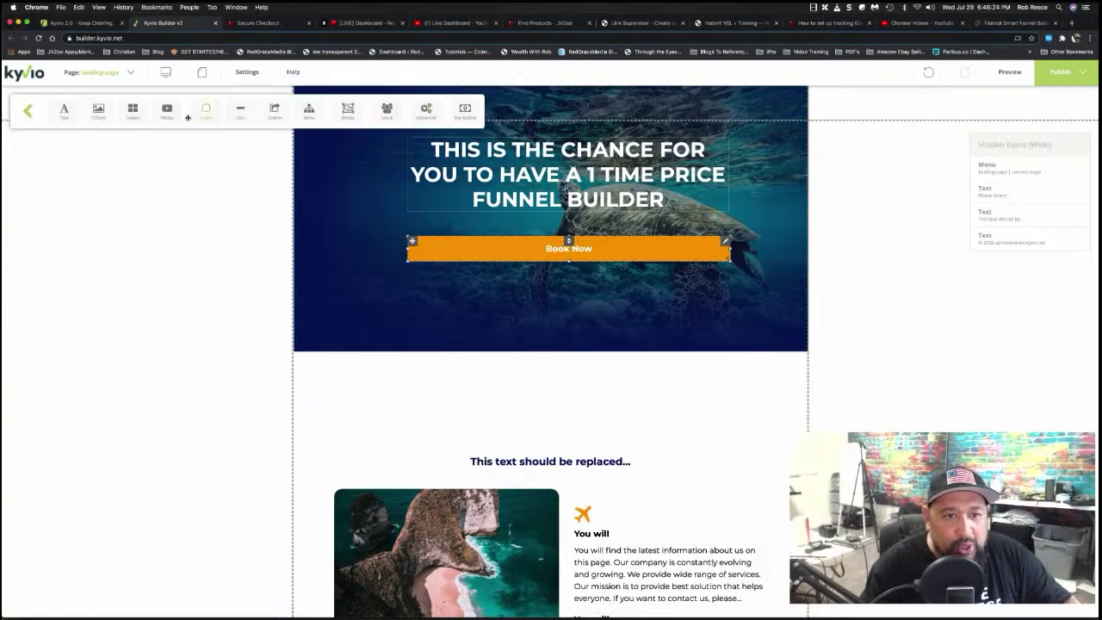
click(272, 111)
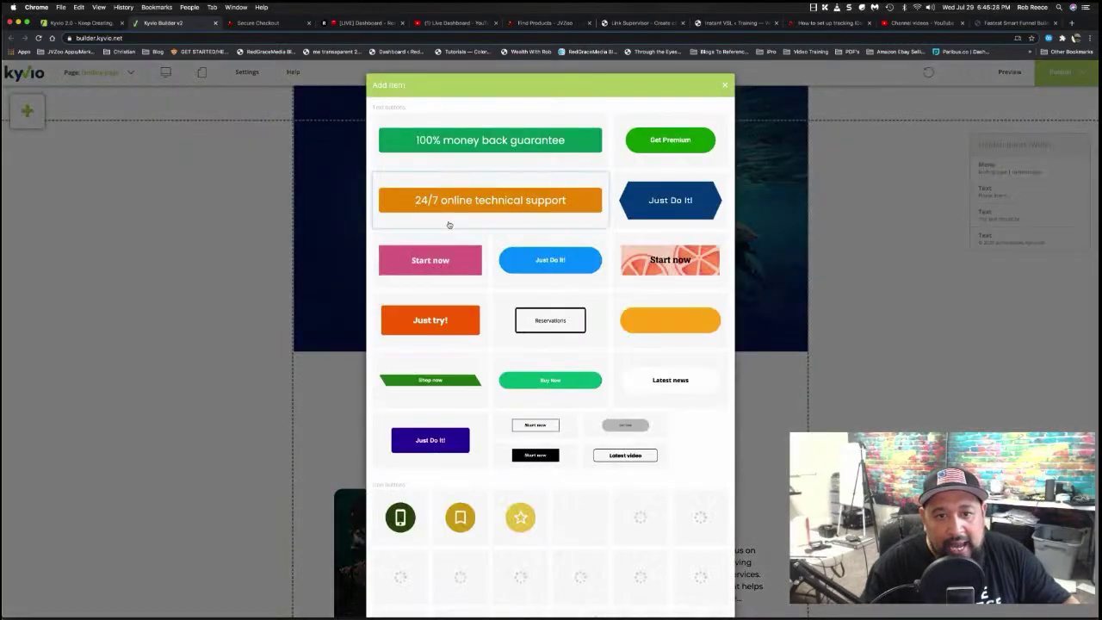
click(464, 144)
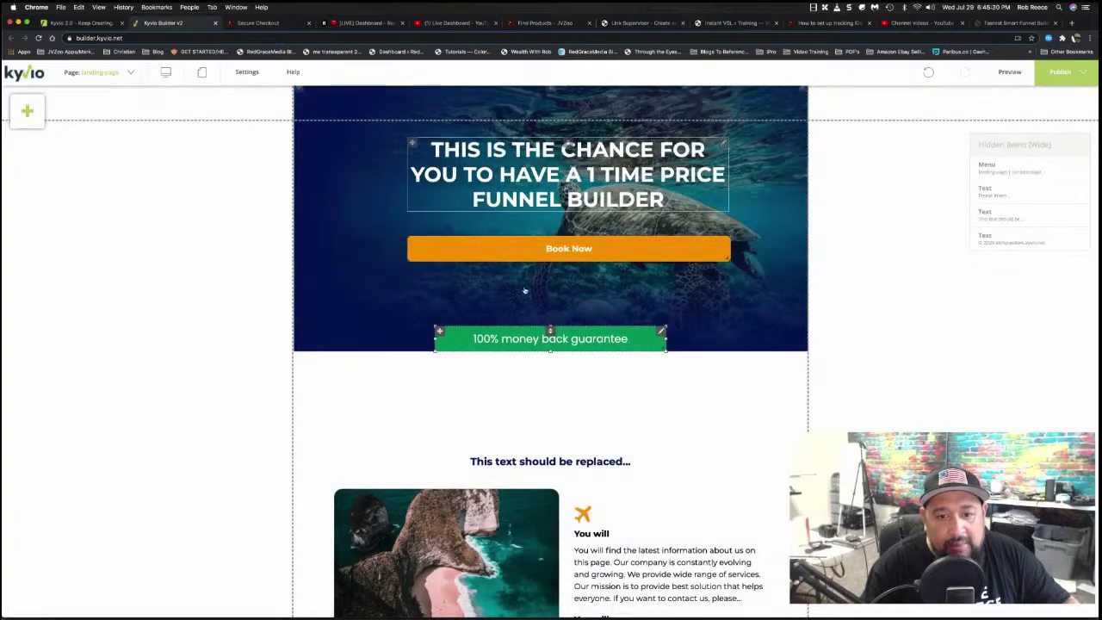
drag(560, 347, 583, 304)
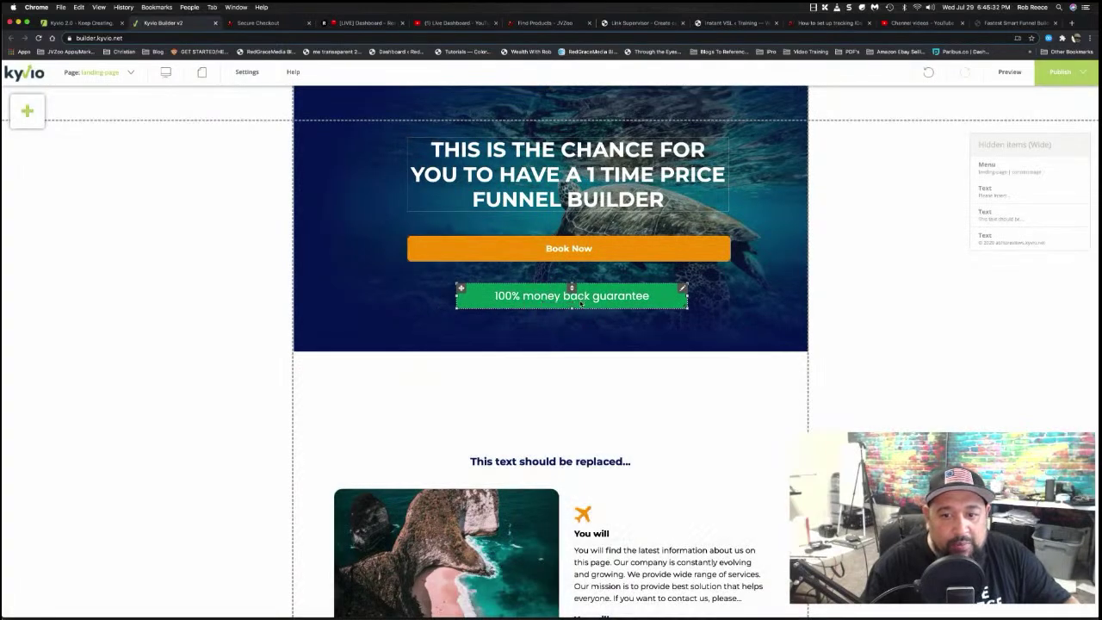
right_click(686, 294)
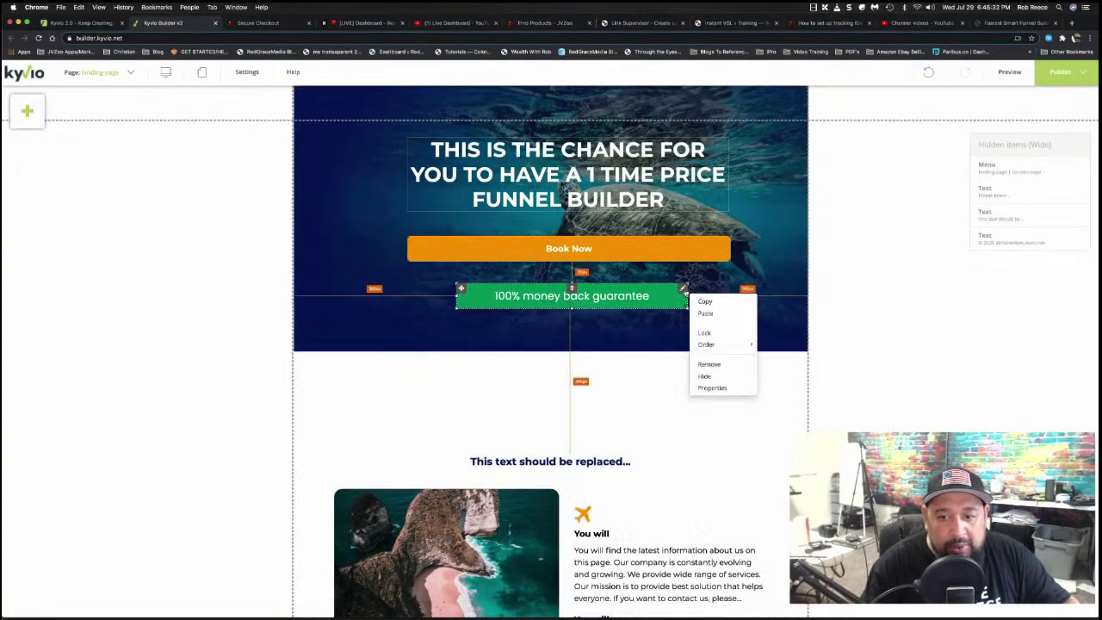
click(709, 365)
Add a Spotify player from the media elements to the landing page and place it just beneath the "Book Now" button
click(95, 71)
click(38, 109)
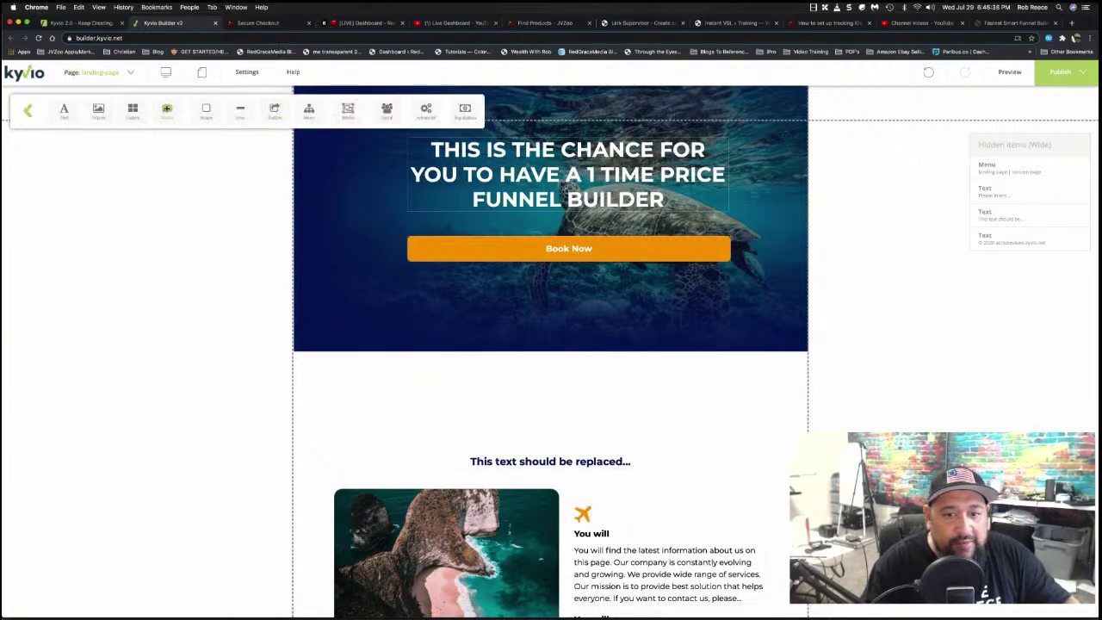
drag(167, 109, 537, 312)
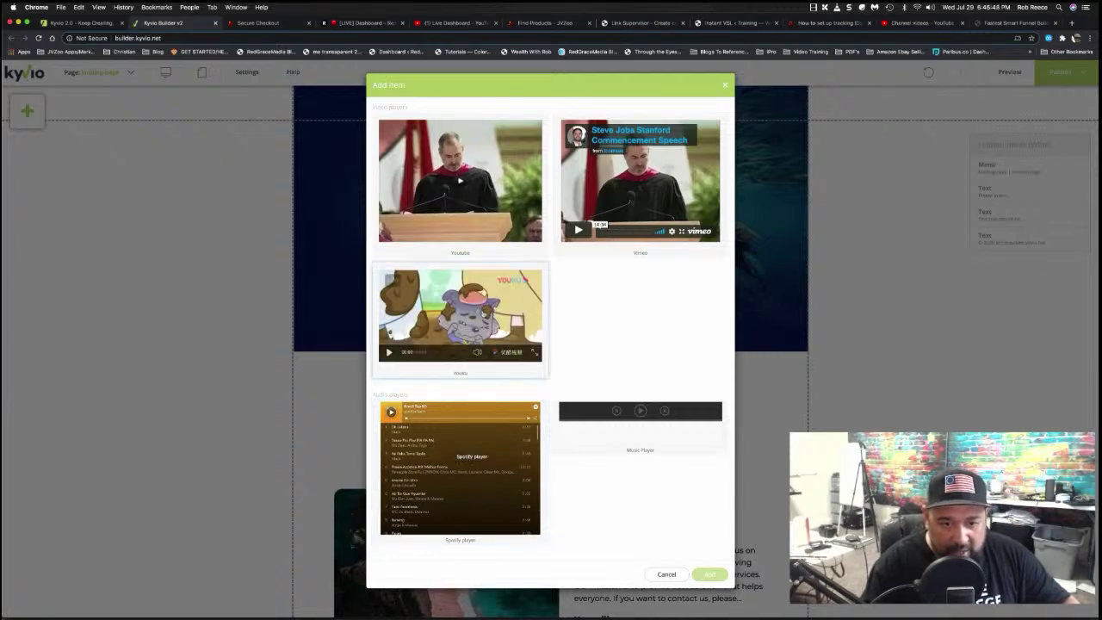
double_click(481, 474)
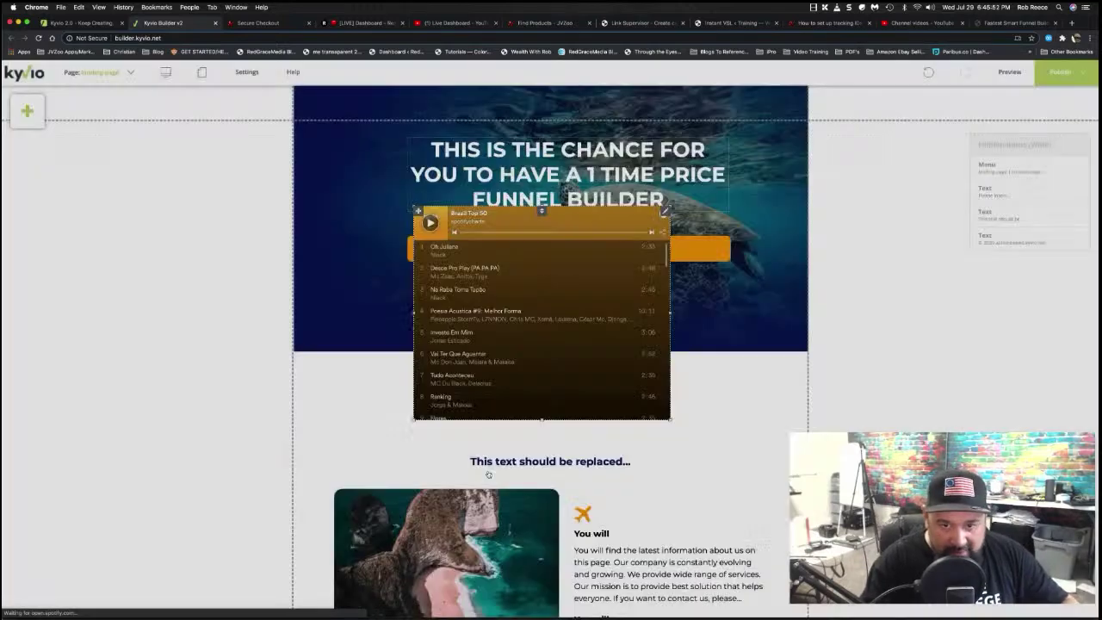
drag(565, 314, 603, 364)
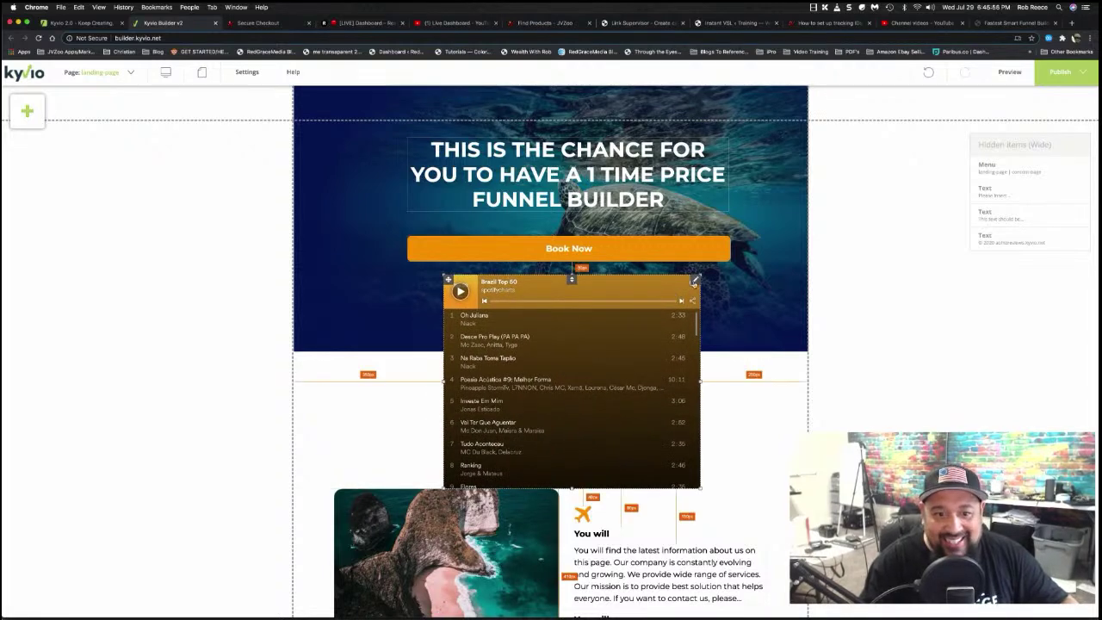
Inspect the Spotify player's link setting without changing it, and nudge the player slightly closer to the "Book Now" button
double_click(500, 322)
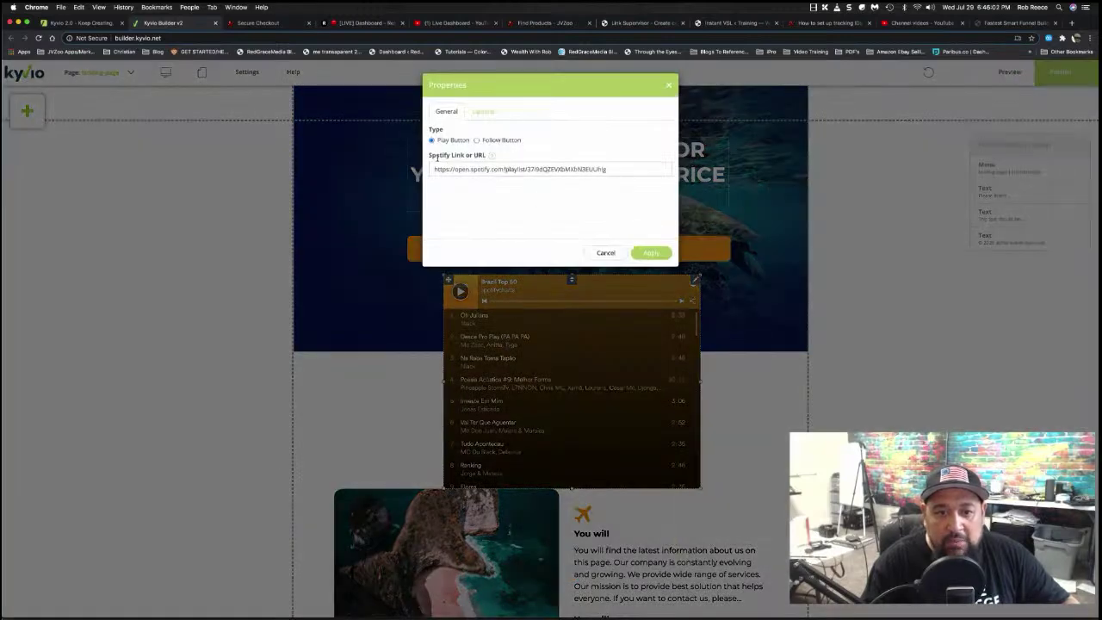
drag(429, 159, 487, 160)
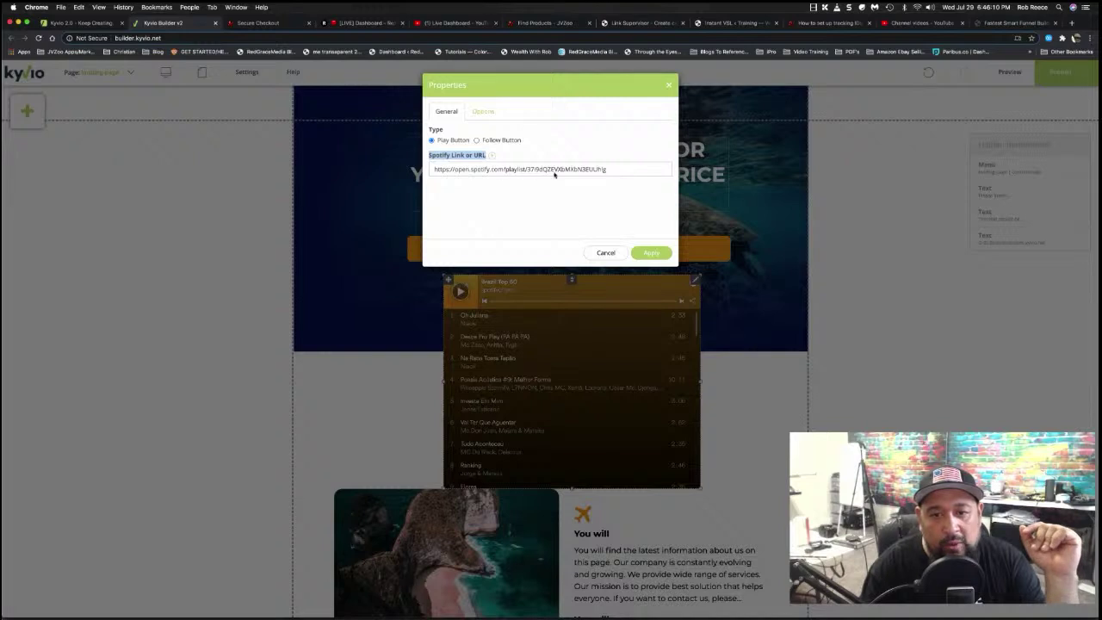
drag(621, 170, 430, 168)
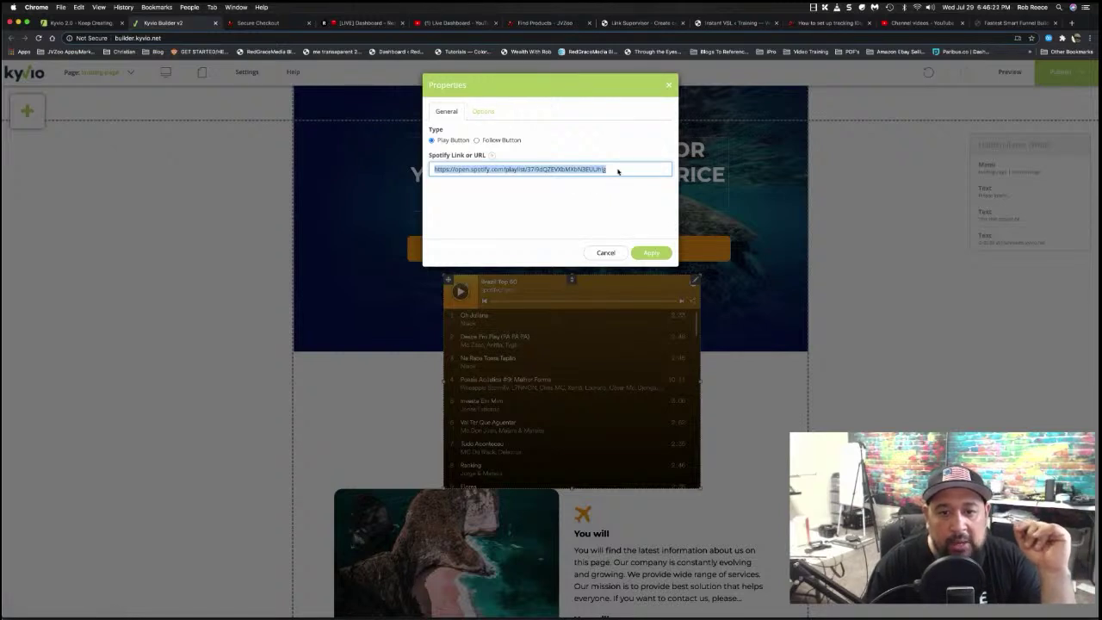
click(607, 252)
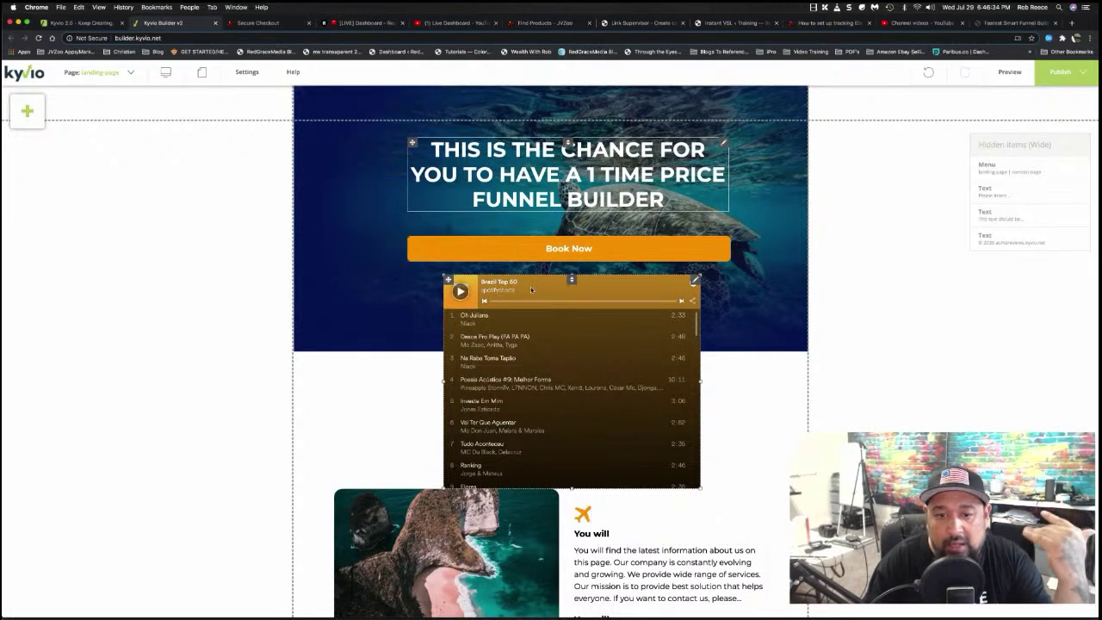
drag(535, 289, 587, 297)
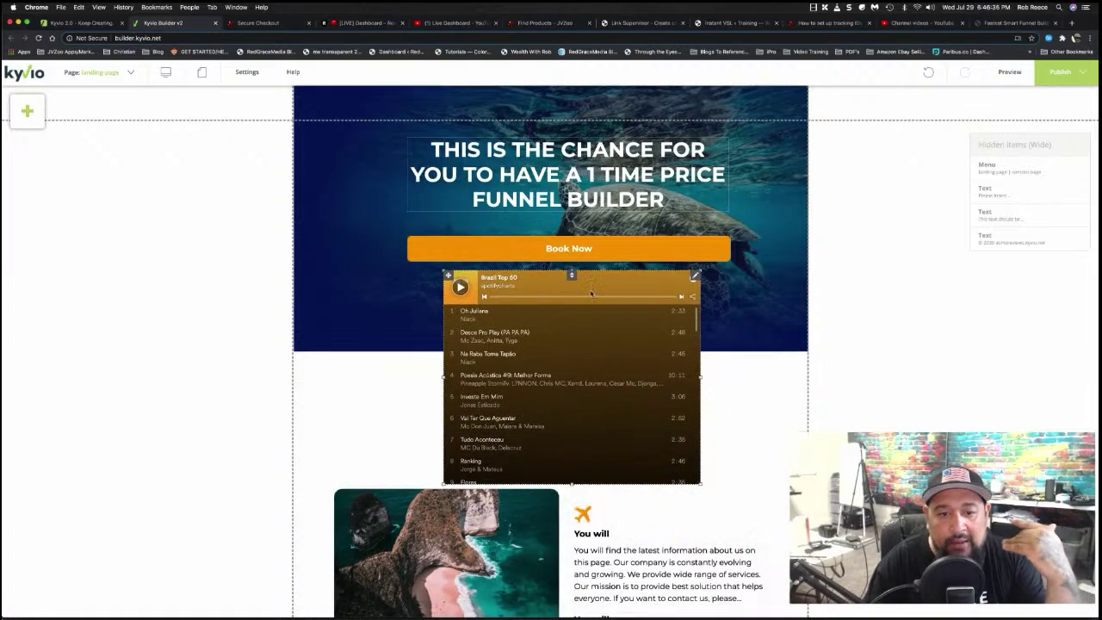
Save the landing page as a draft and open content-page to review its sections
click(104, 75)
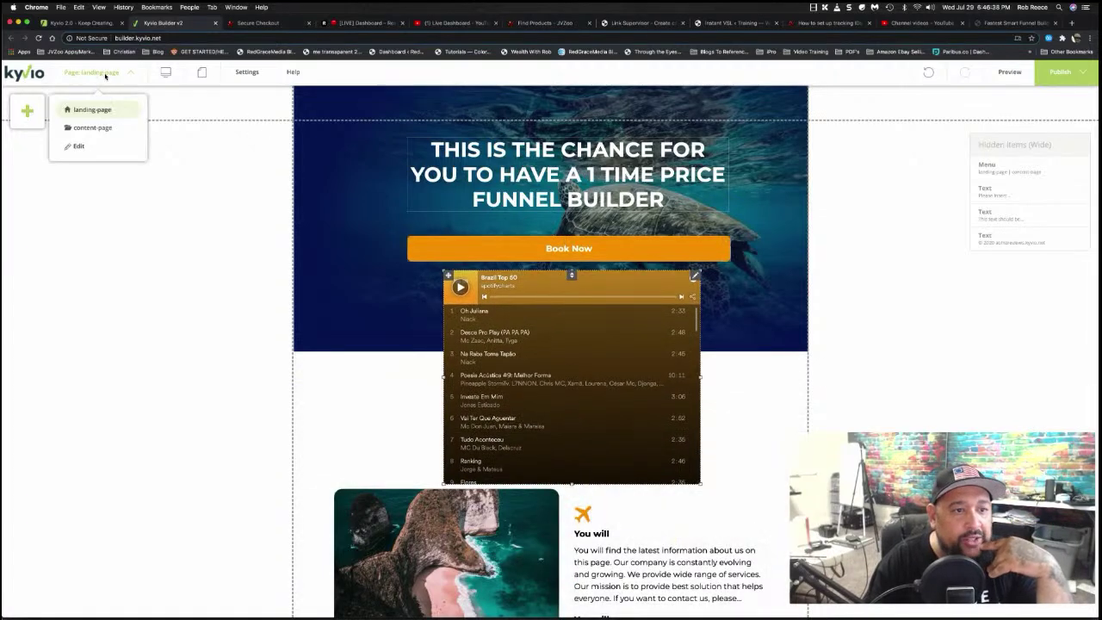
click(97, 127)
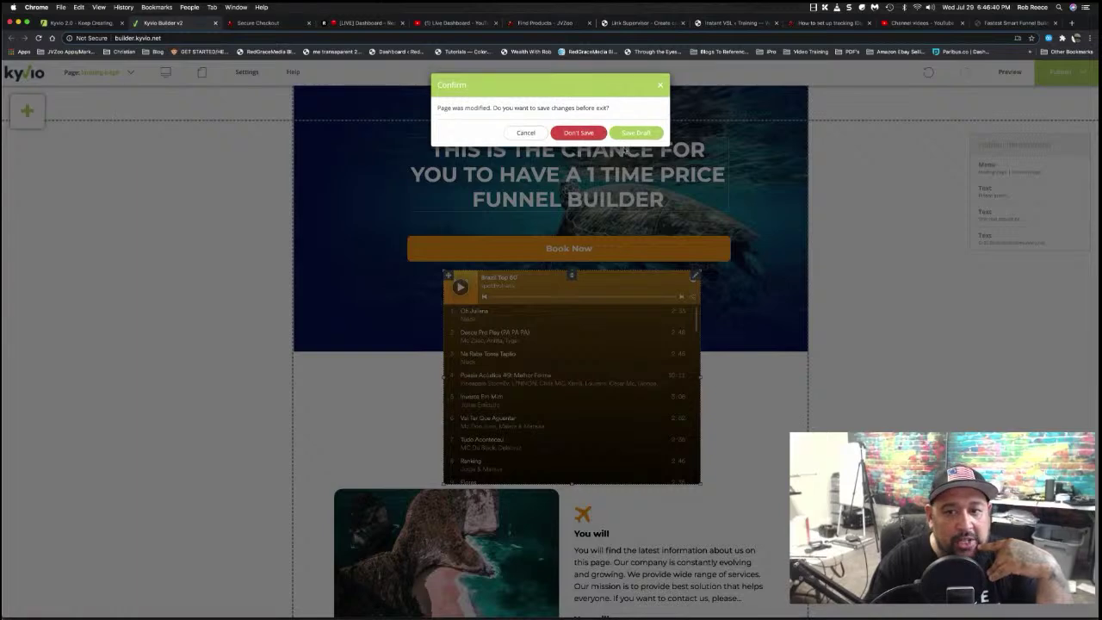
click(635, 129)
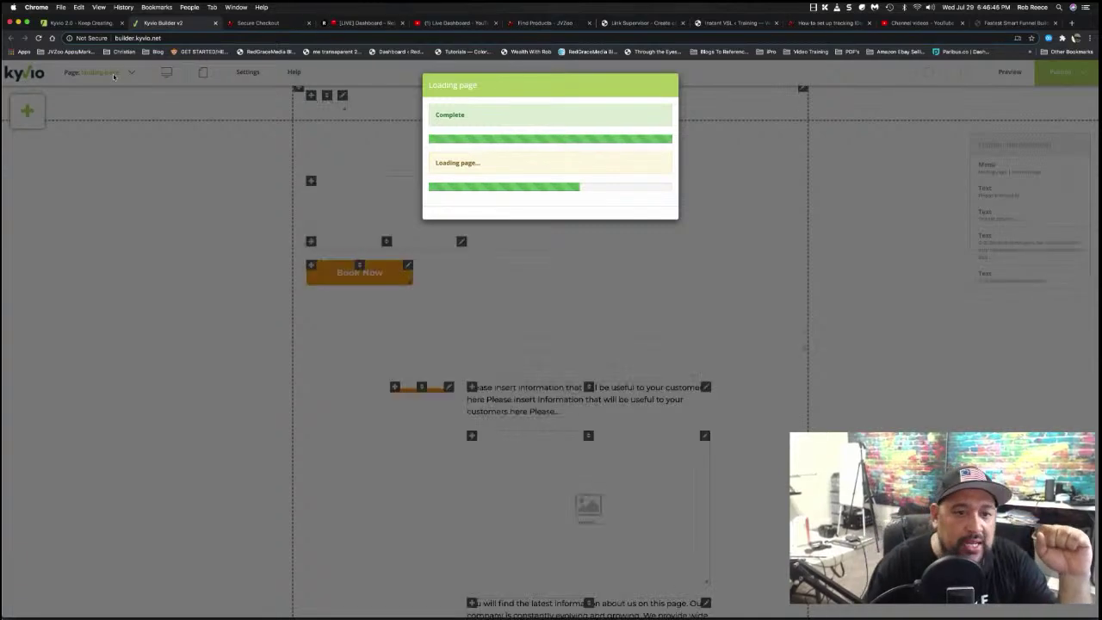
scroll(512, 337, down, 10)
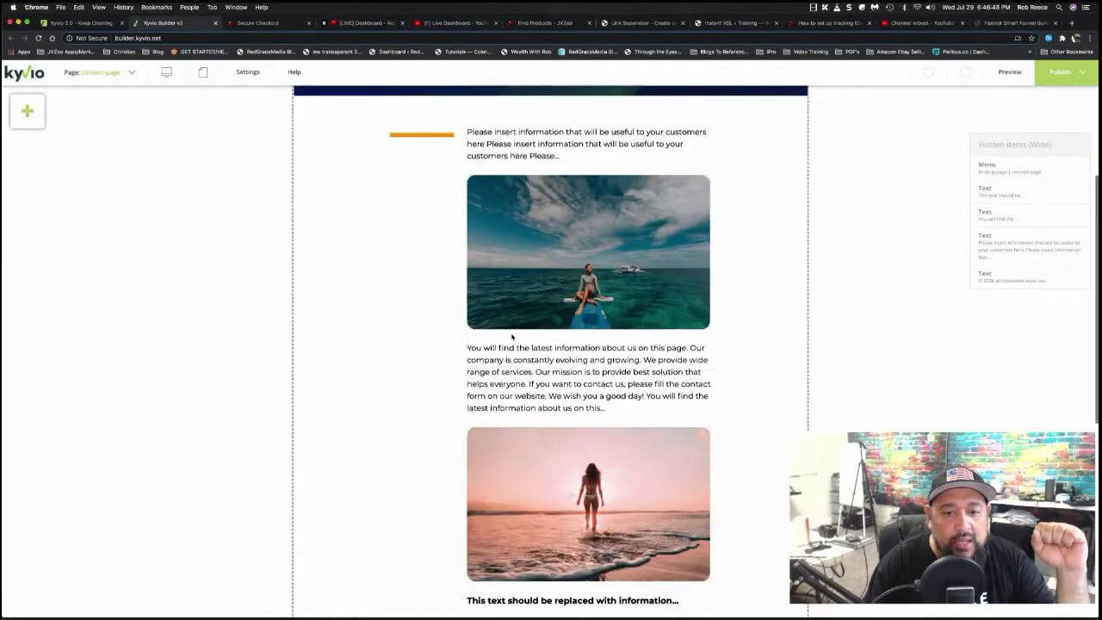
scroll(511, 337, up, 10)
scroll(511, 337, down, 4)
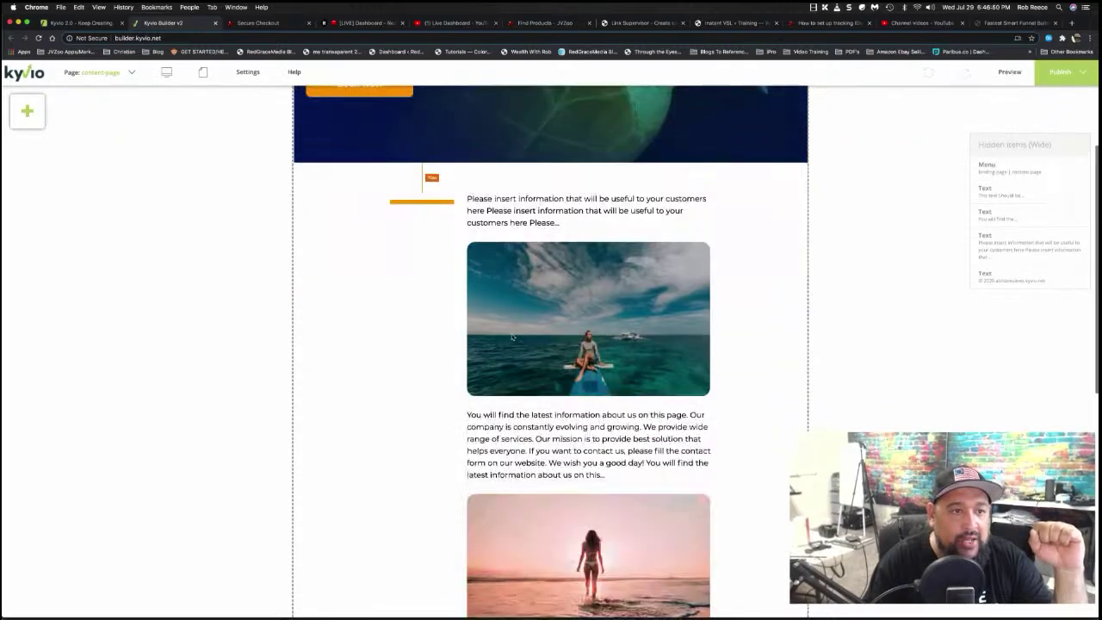
scroll(511, 337, up, 4)
Stay on content-page and move its headline up and toward the horizontal center of the hero section
click(129, 73)
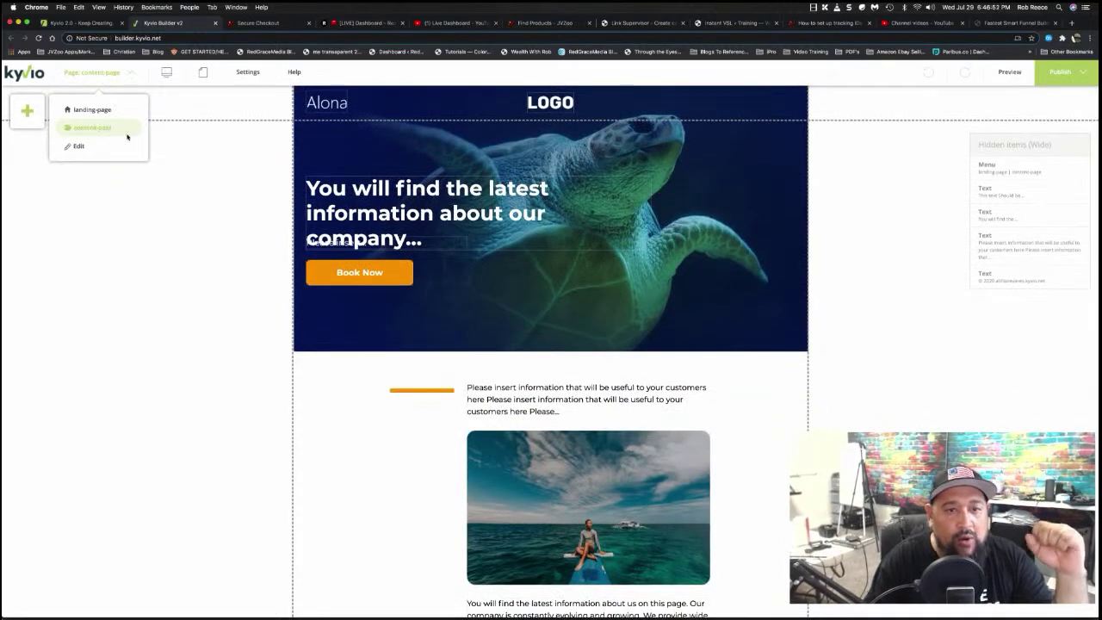
click(121, 129)
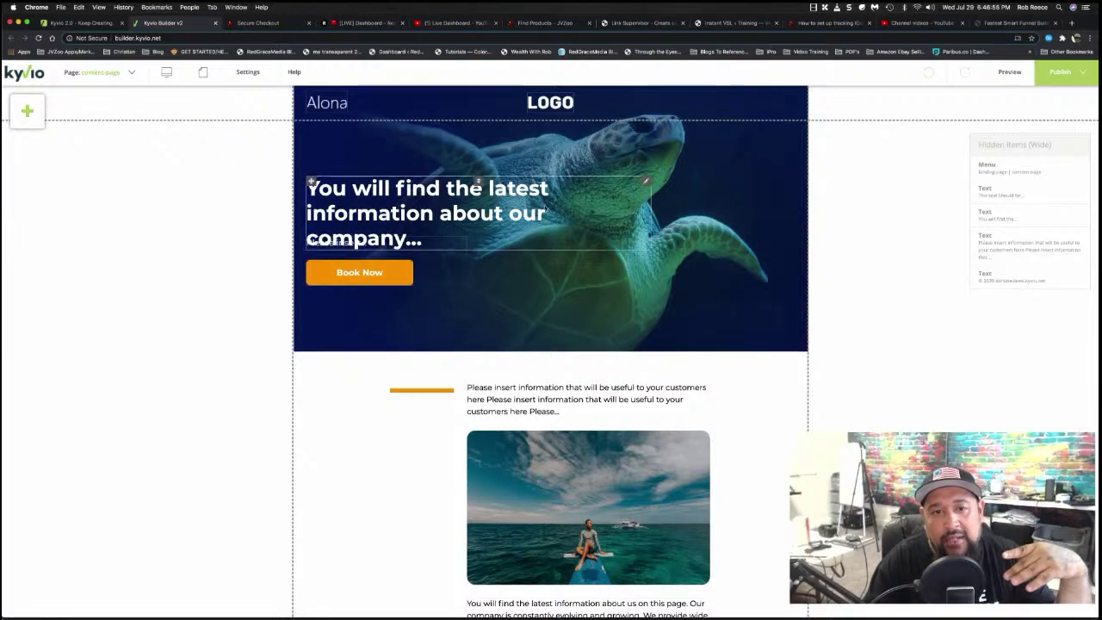
scroll(526, 179, down, 2)
mouse_move(525, 172)
mouse_down()
mouse_move(508, 129)
mouse_move(517, 182)
mouse_move(547, 175)
mouse_move(541, 182)
mouse_up()
Try out the content page's layout switches, enabling Tablet and Phone and turning off Wide and Desktop
click(167, 75)
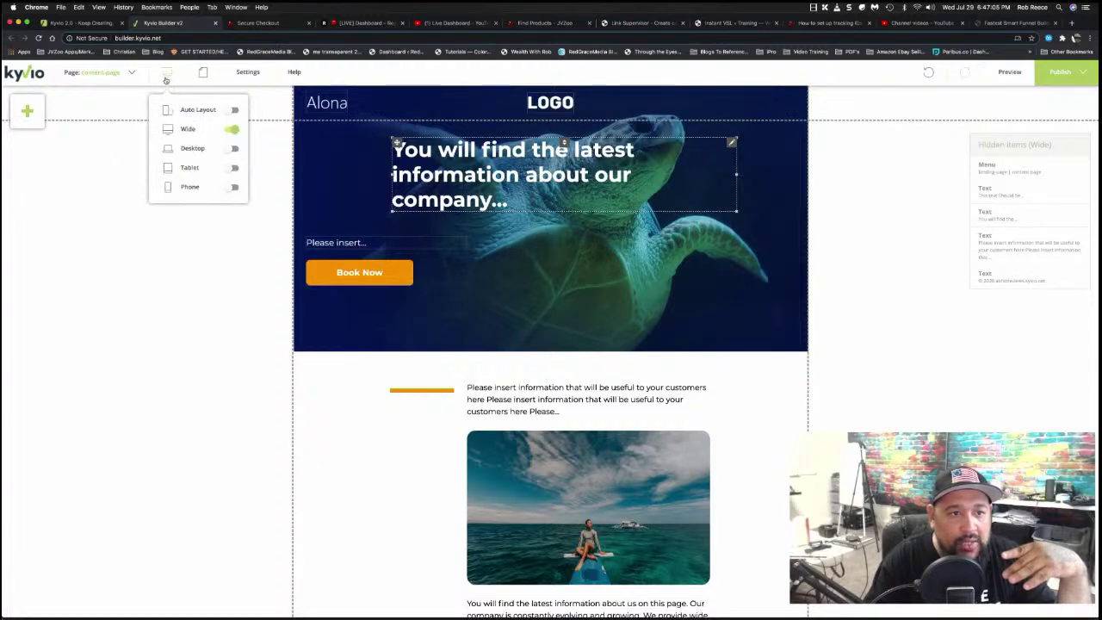
click(232, 150)
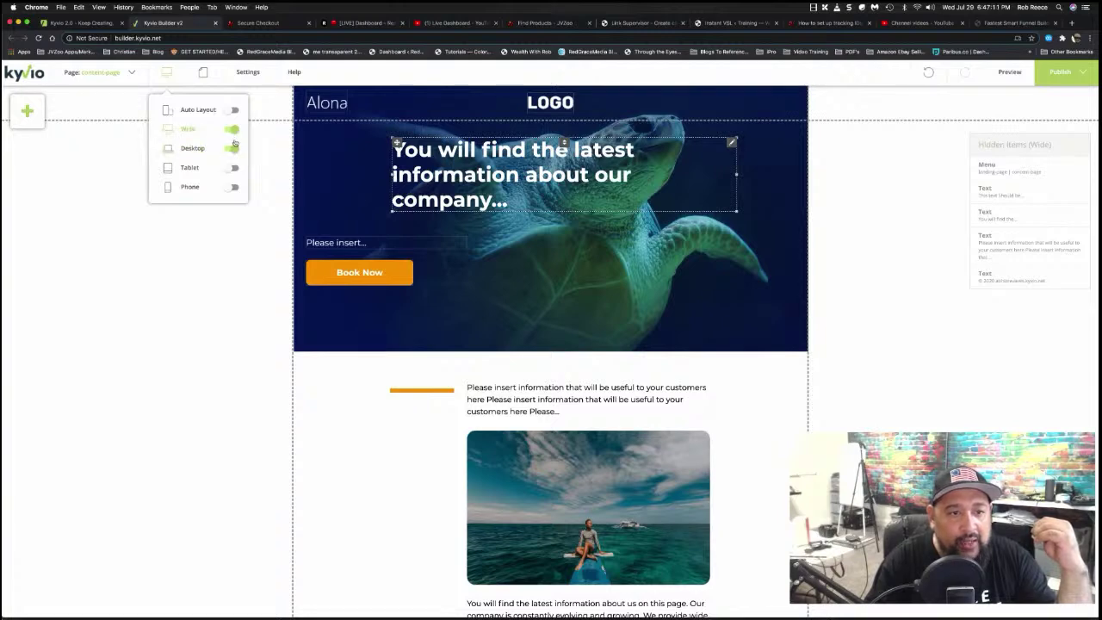
click(232, 187)
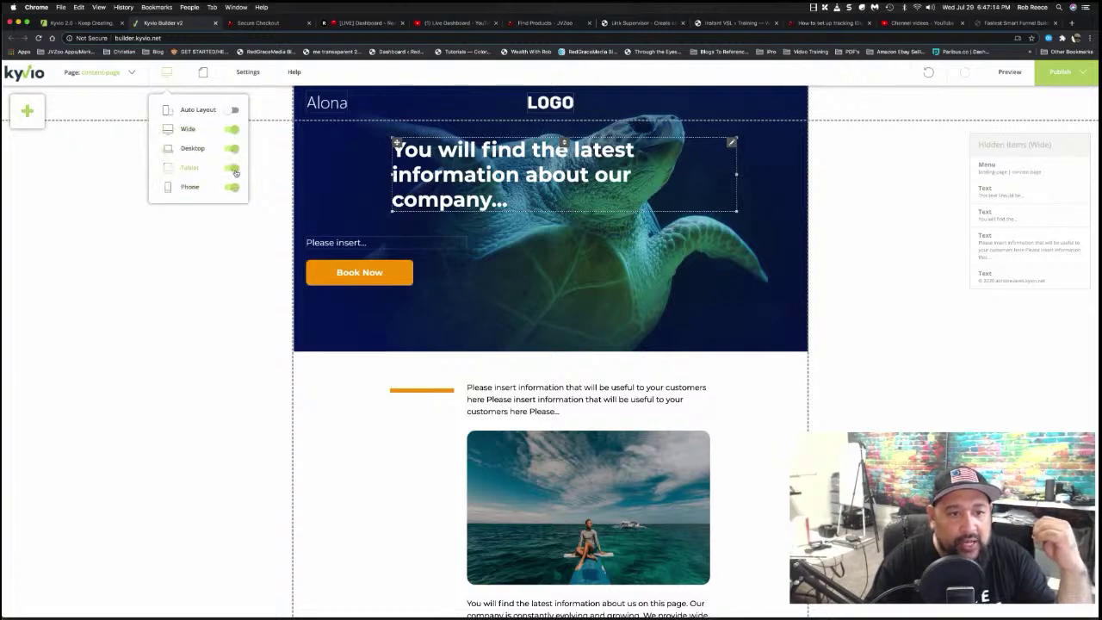
click(234, 129)
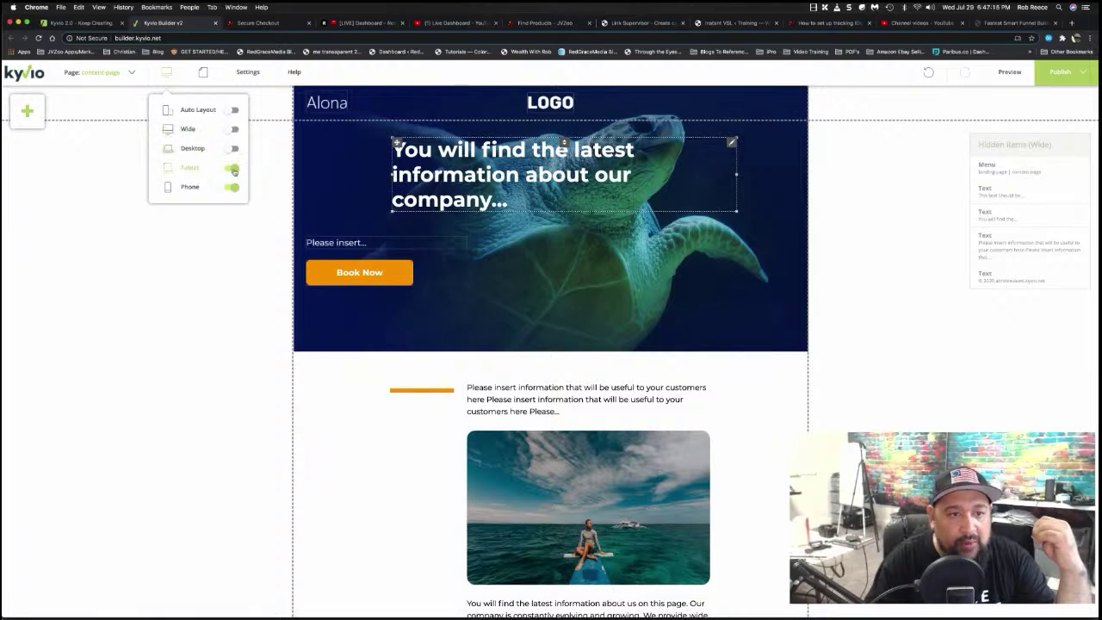
click(215, 229)
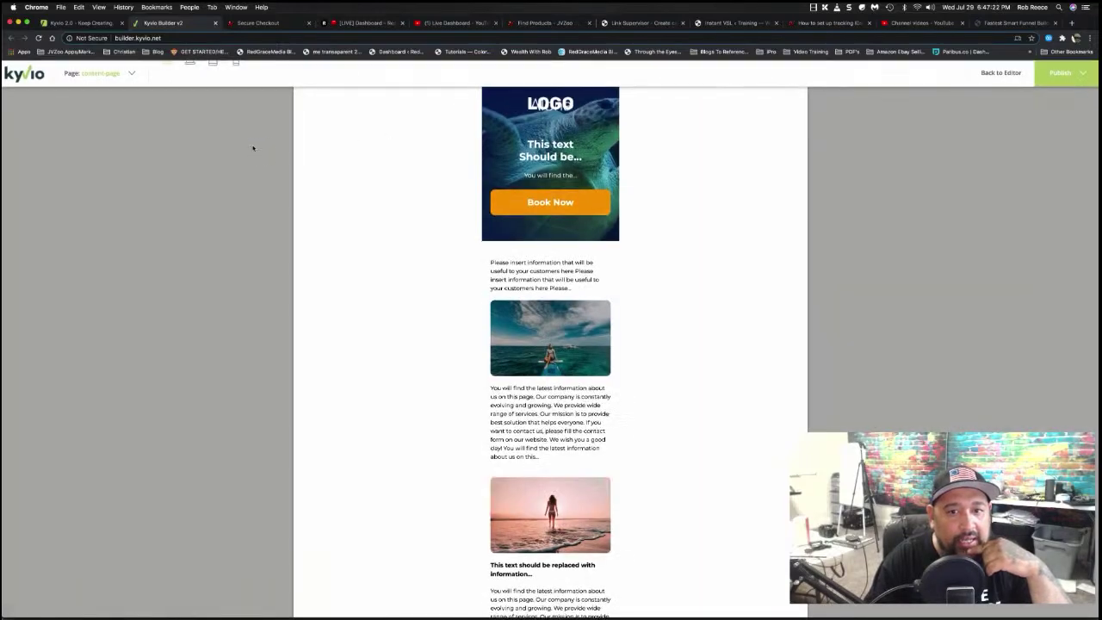
Preview the content page in the desktop, tablet, phone and wide sizes, and return to the editor
click(191, 64)
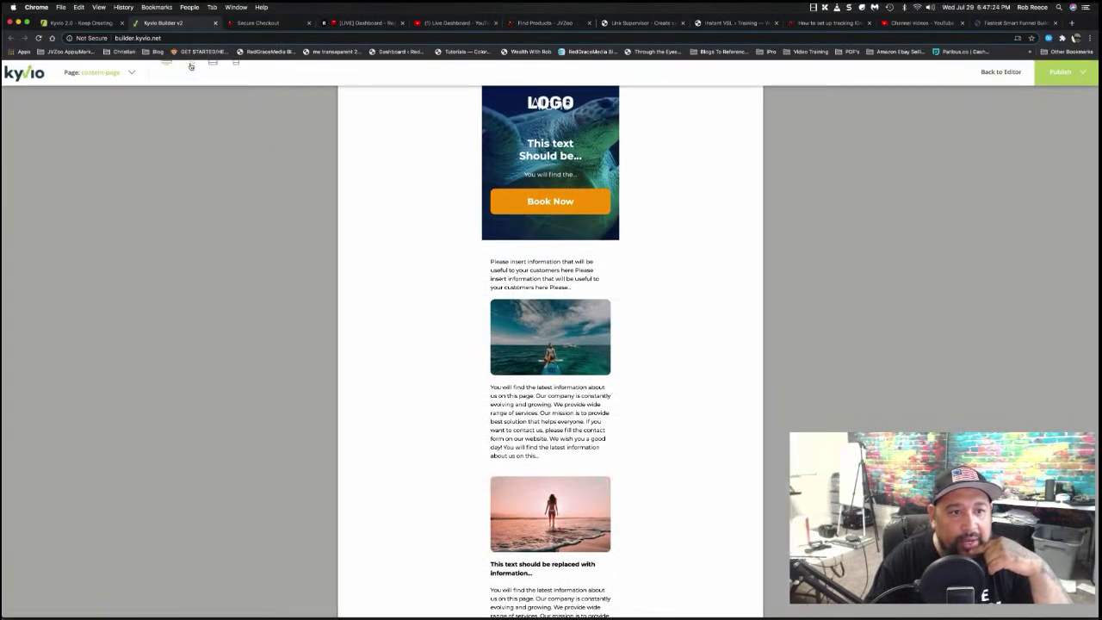
click(212, 66)
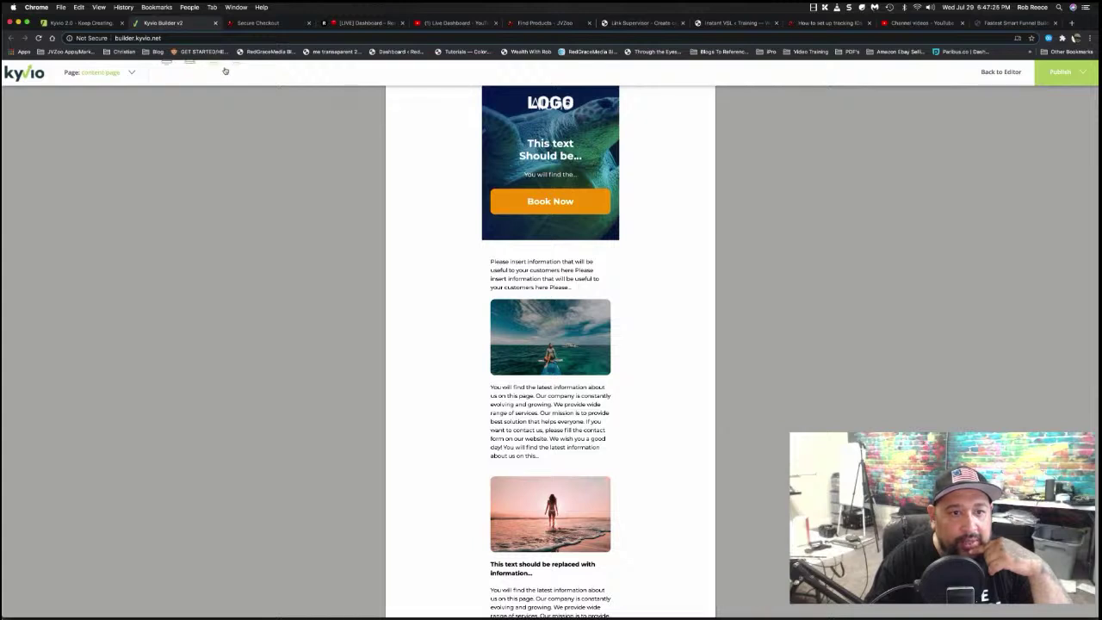
click(234, 66)
click(167, 66)
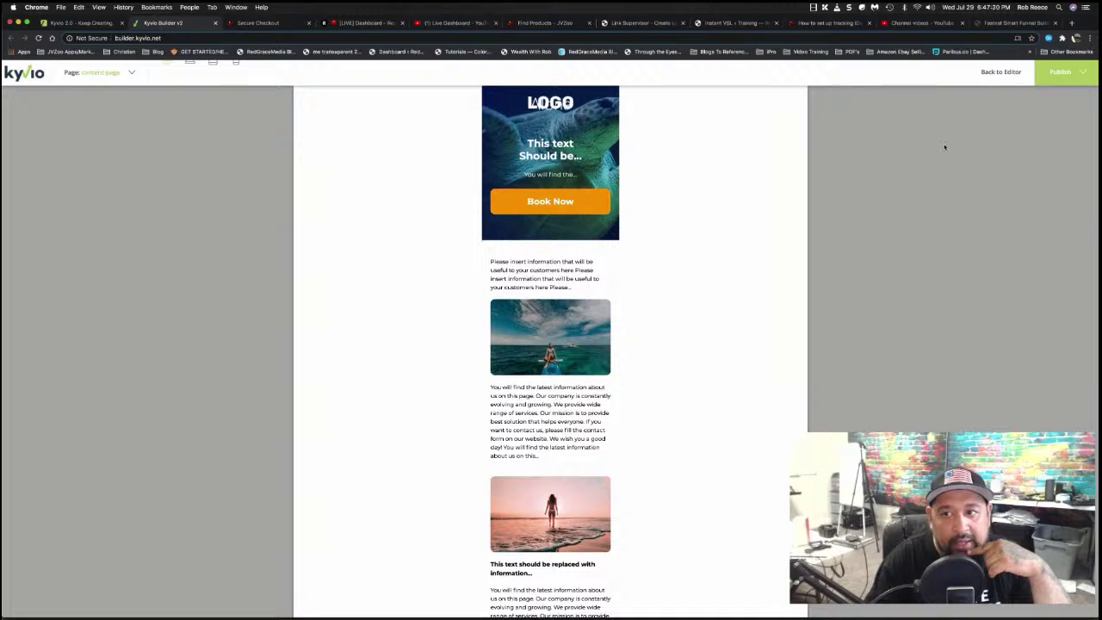
click(1001, 72)
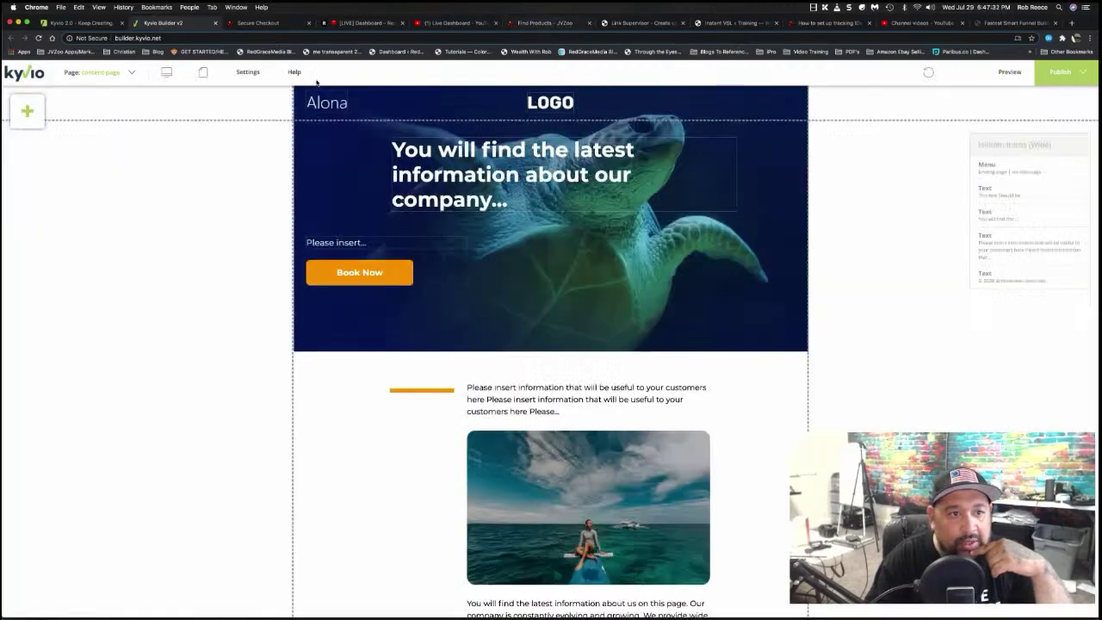
Turn off the individual device layouts and enable Auto Layout for the content page
click(172, 74)
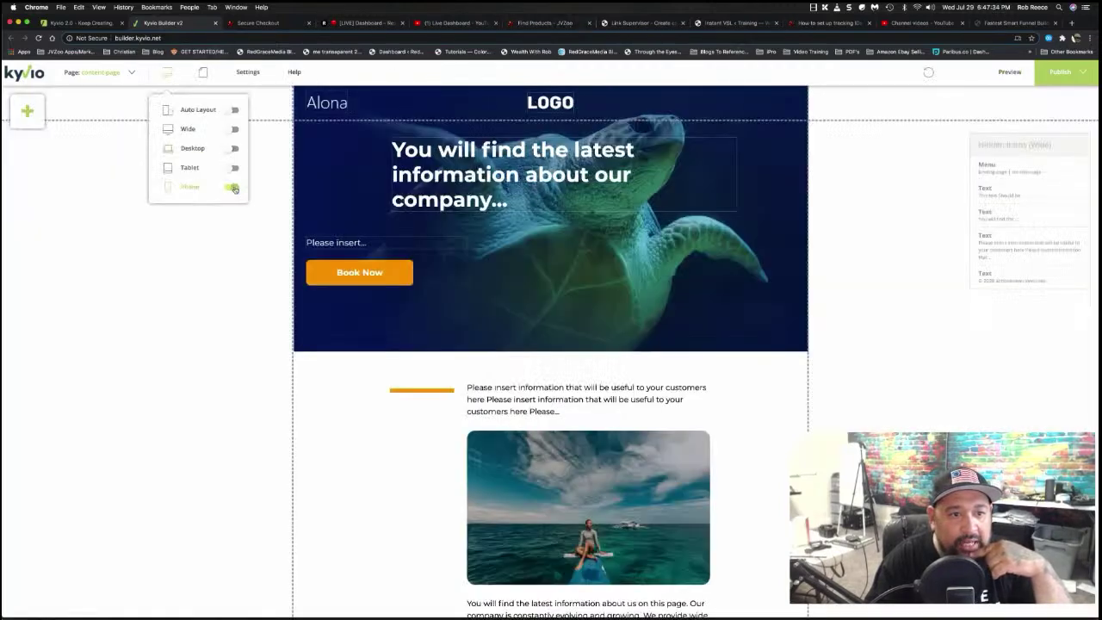
click(175, 82)
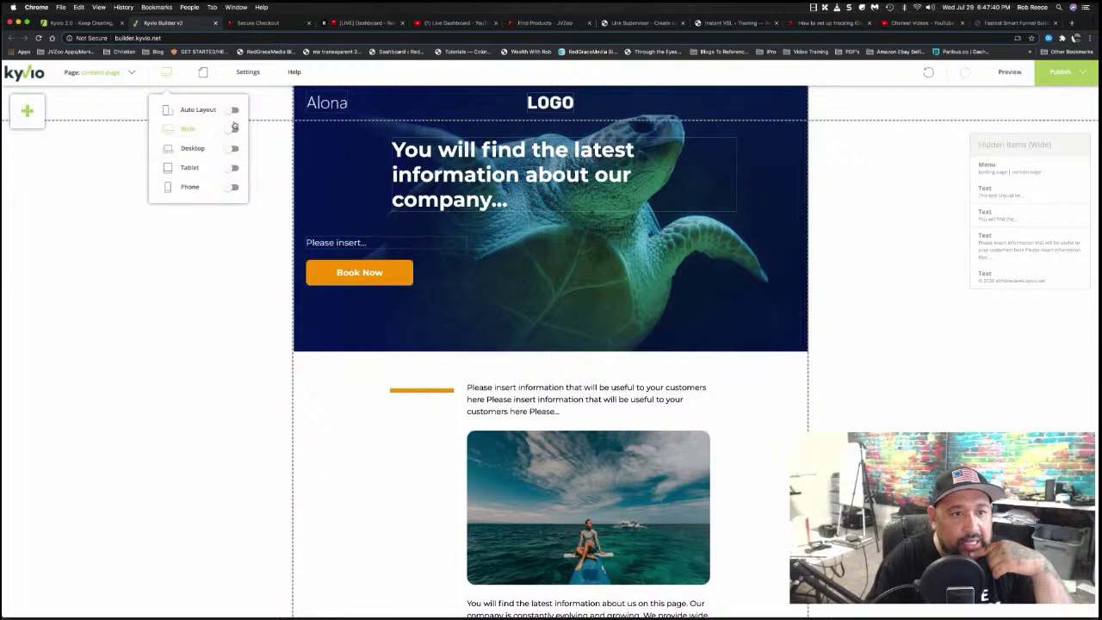
click(233, 110)
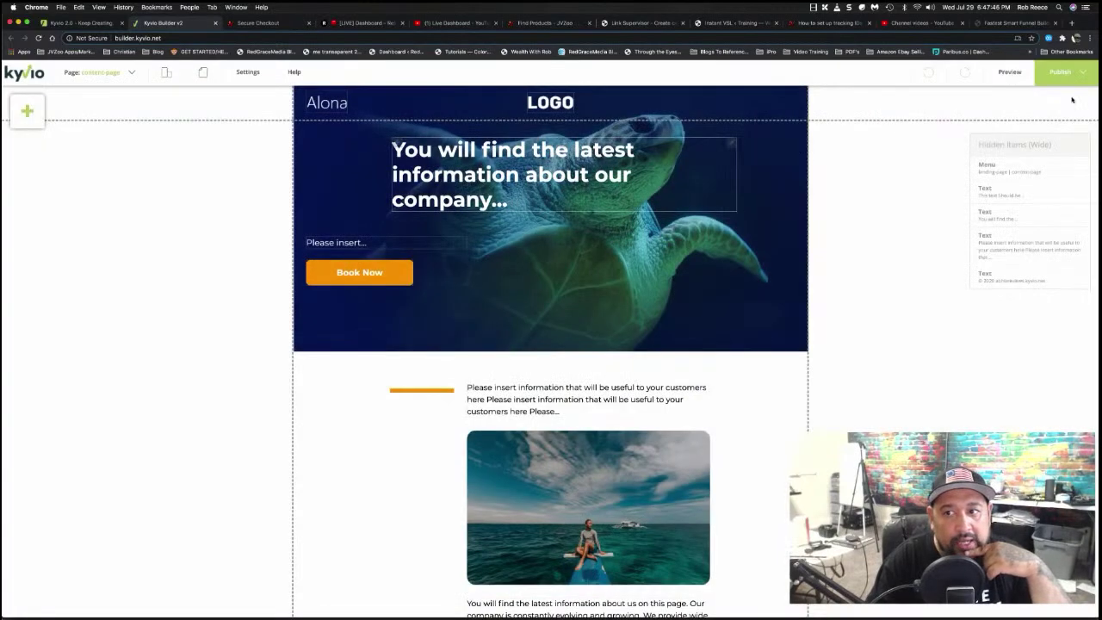
Preview the auto-laid-out content page at wide, desktop, tablet and phone sizes, and go back to editing
click(1008, 72)
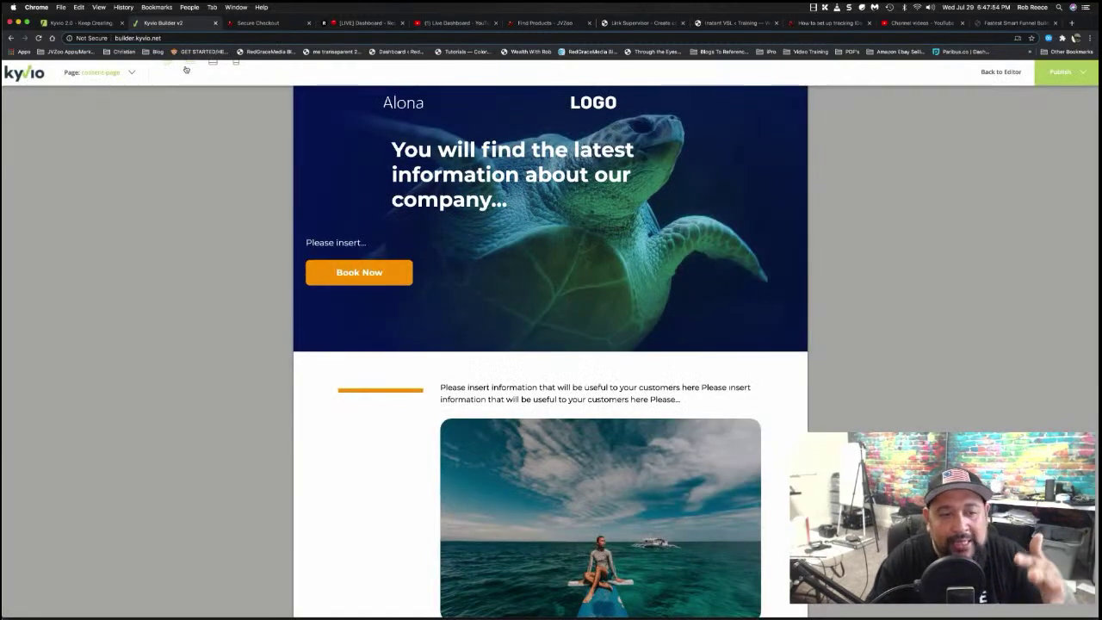
click(187, 69)
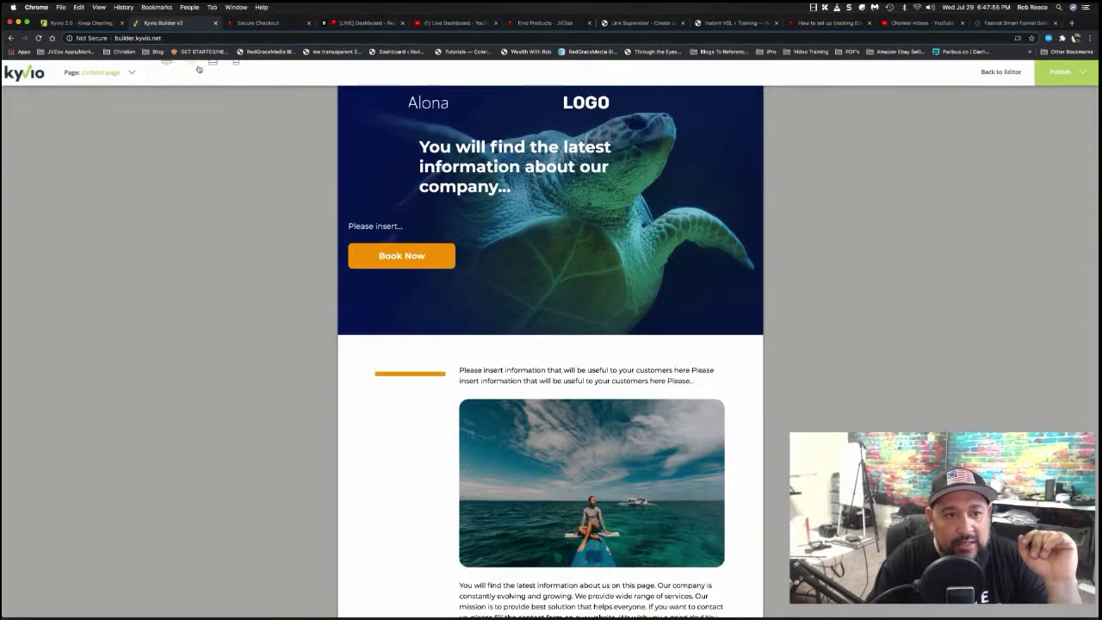
click(209, 68)
click(232, 69)
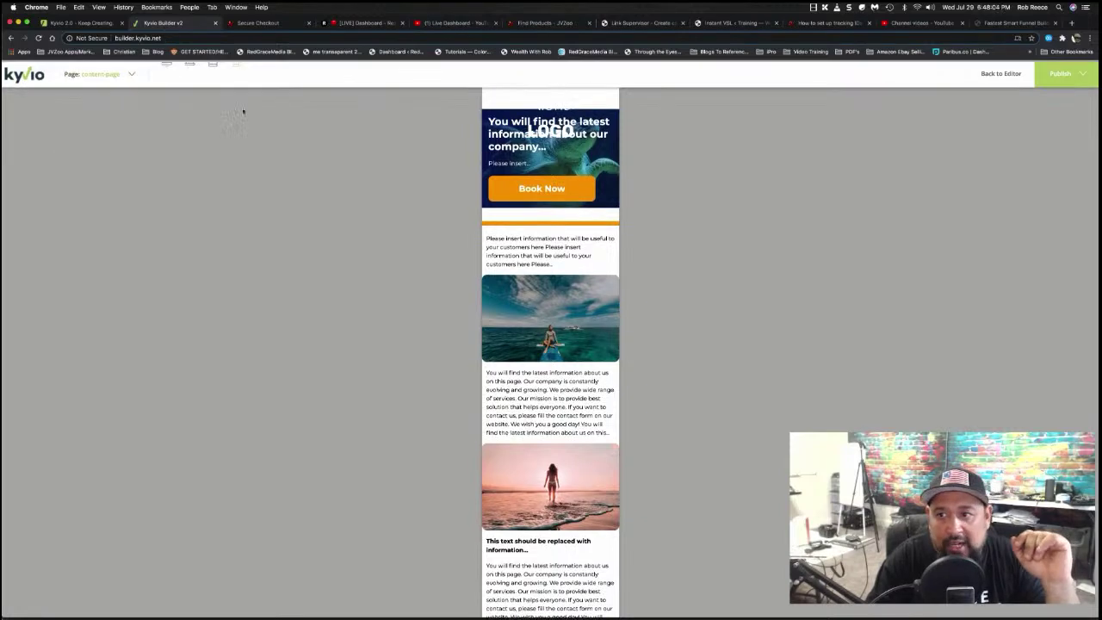
click(1003, 74)
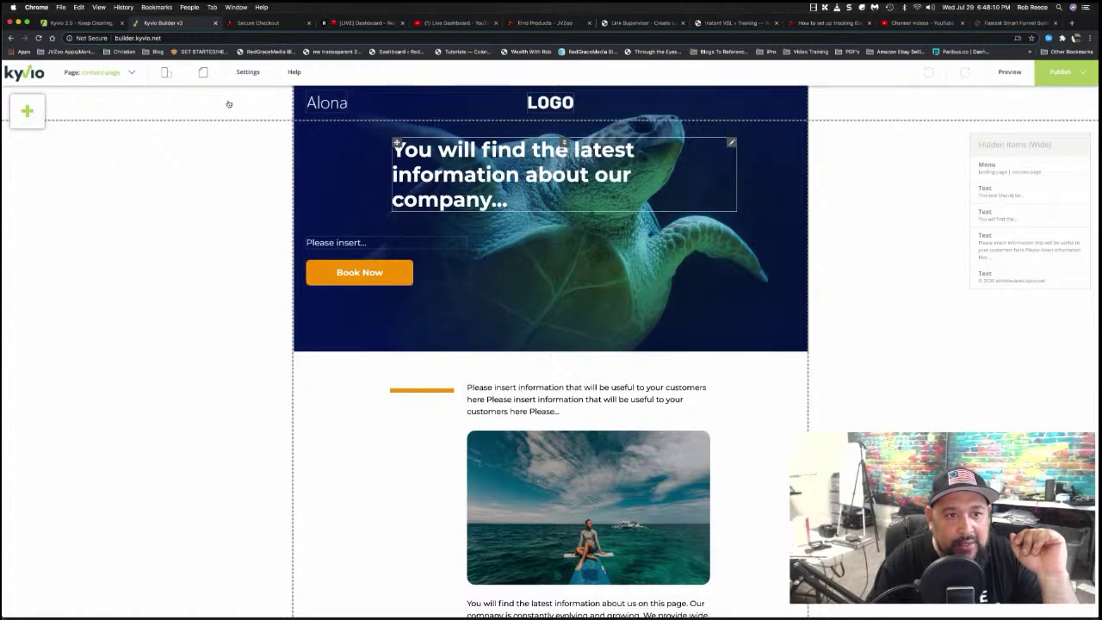
Turn off Auto Layout for the content page, choosing to return to the previous design from before auto layout
mouse_move(167, 74)
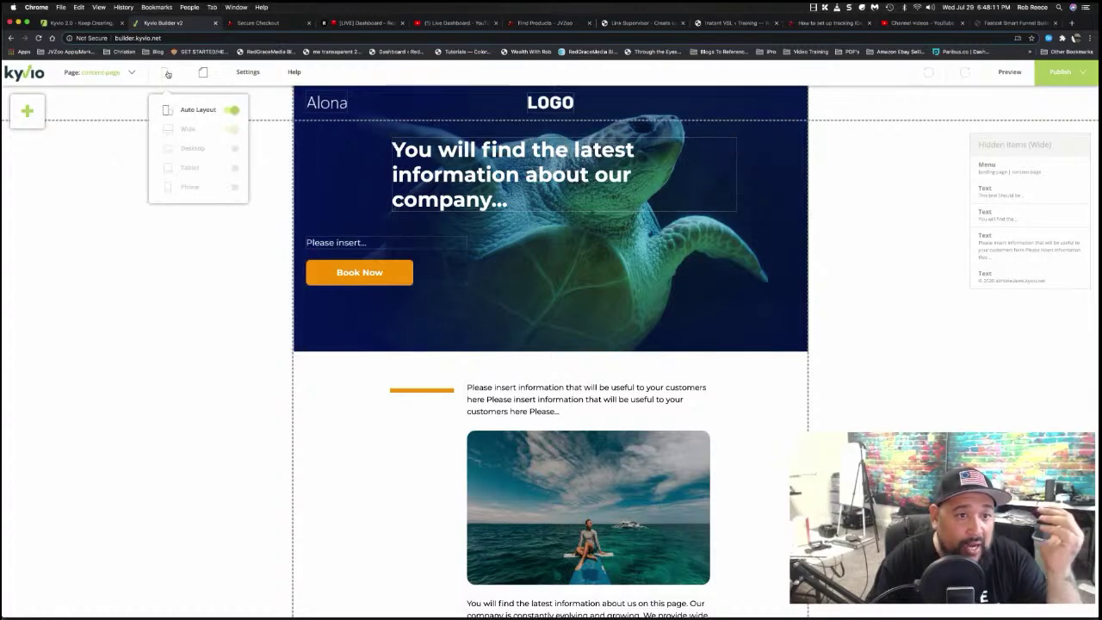
click(234, 111)
click(618, 144)
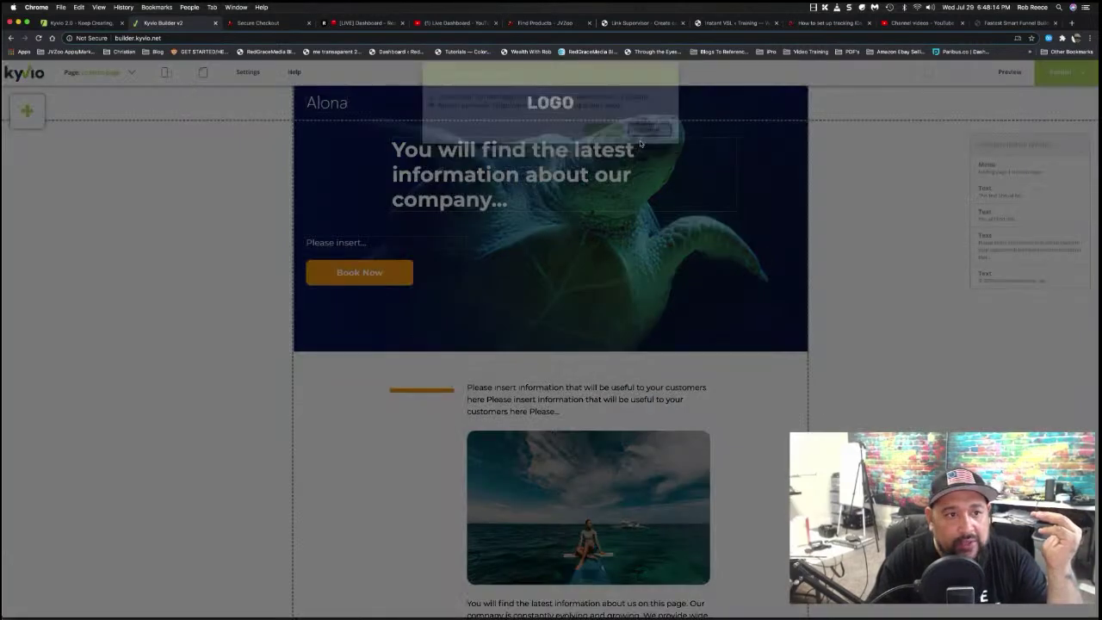
mouse_move(159, 75)
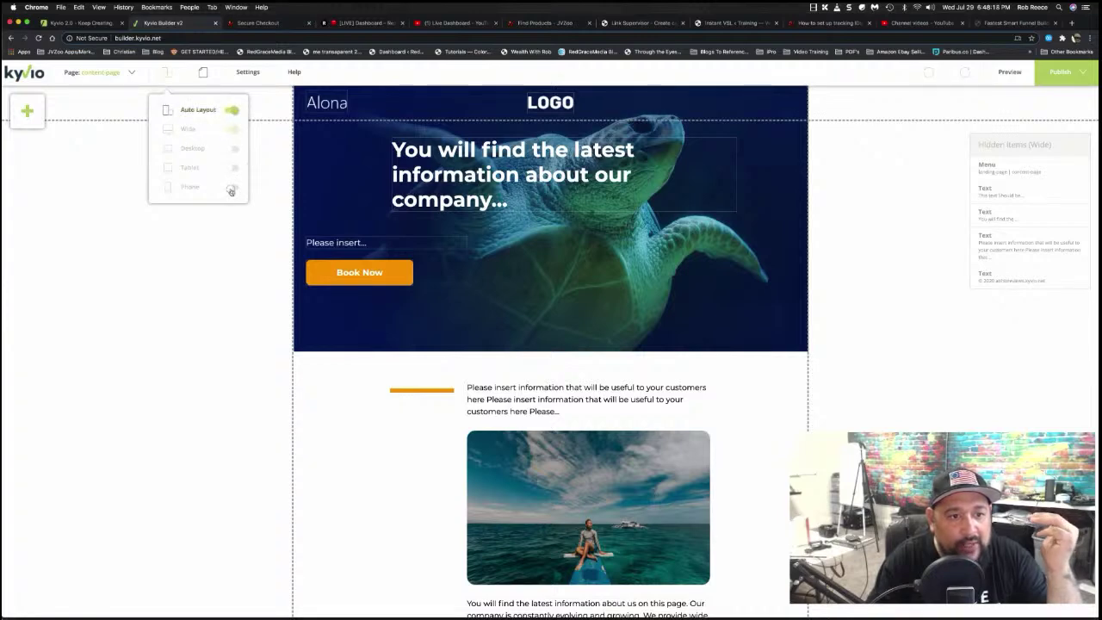
click(233, 111)
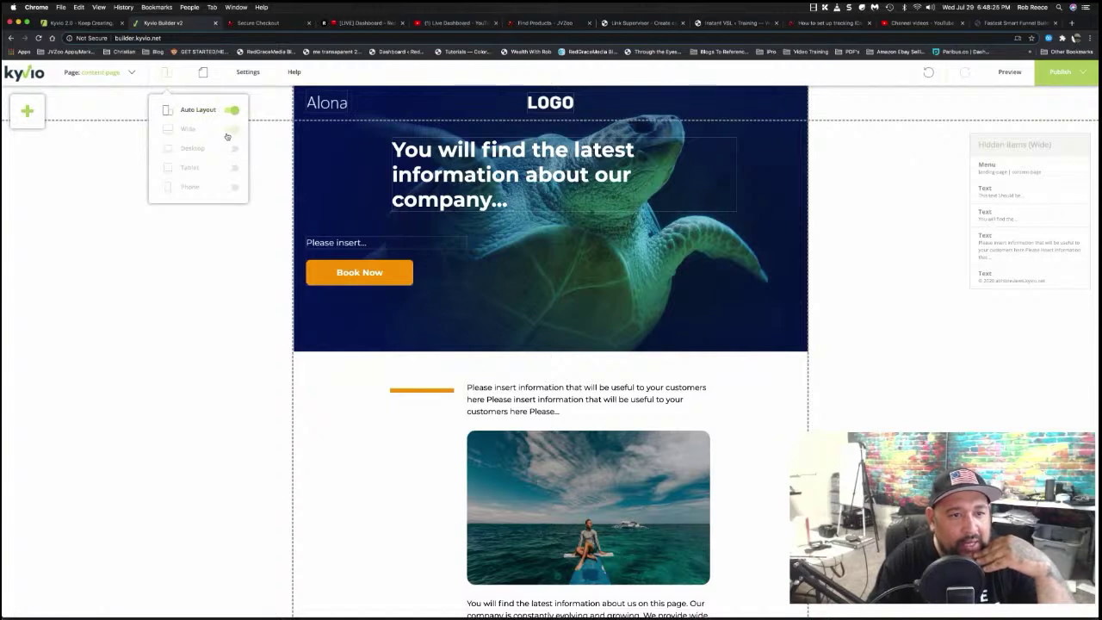
click(233, 110)
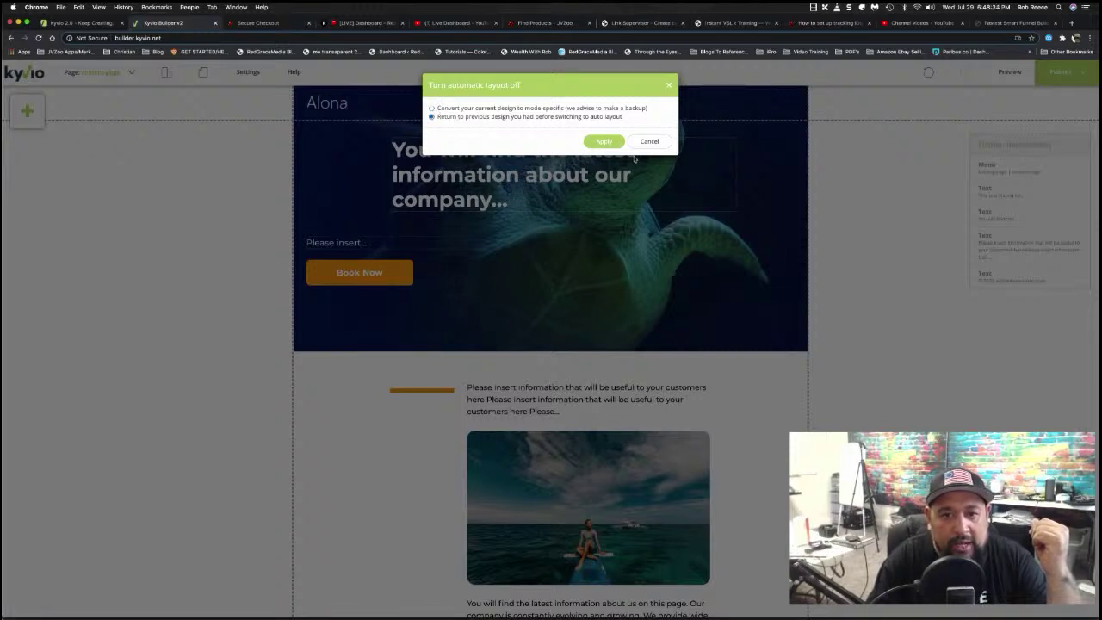
click(604, 141)
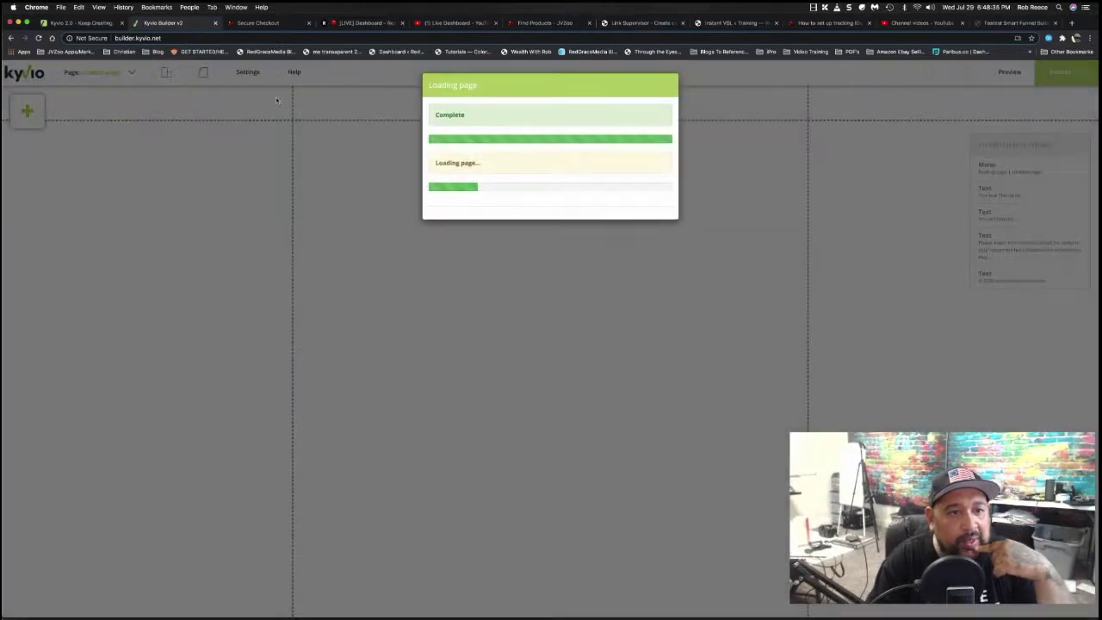
click(167, 73)
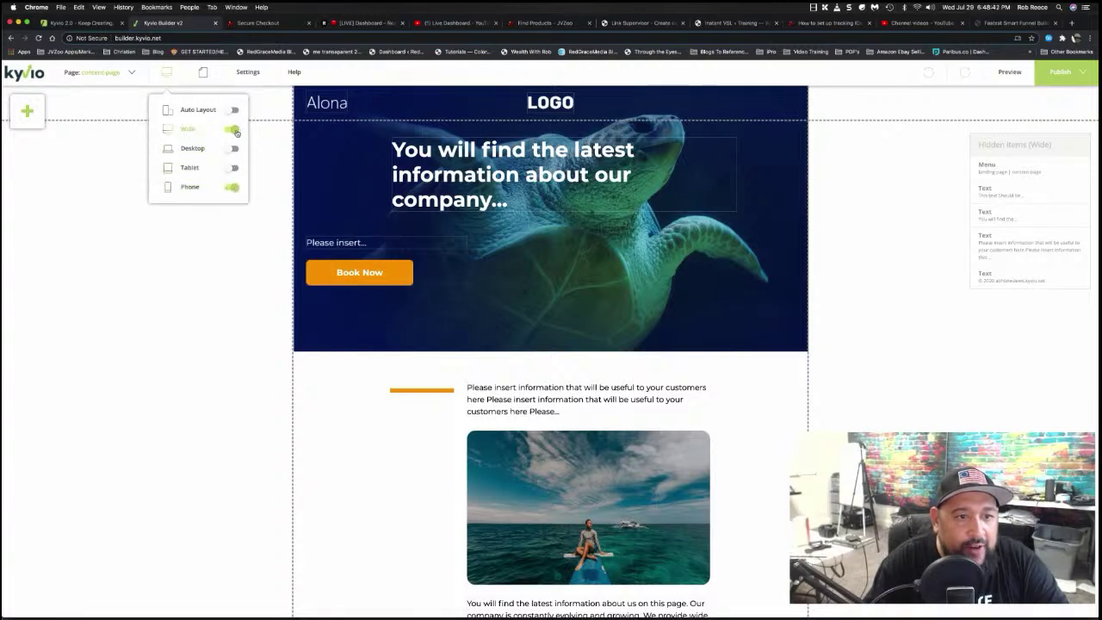
click(264, 139)
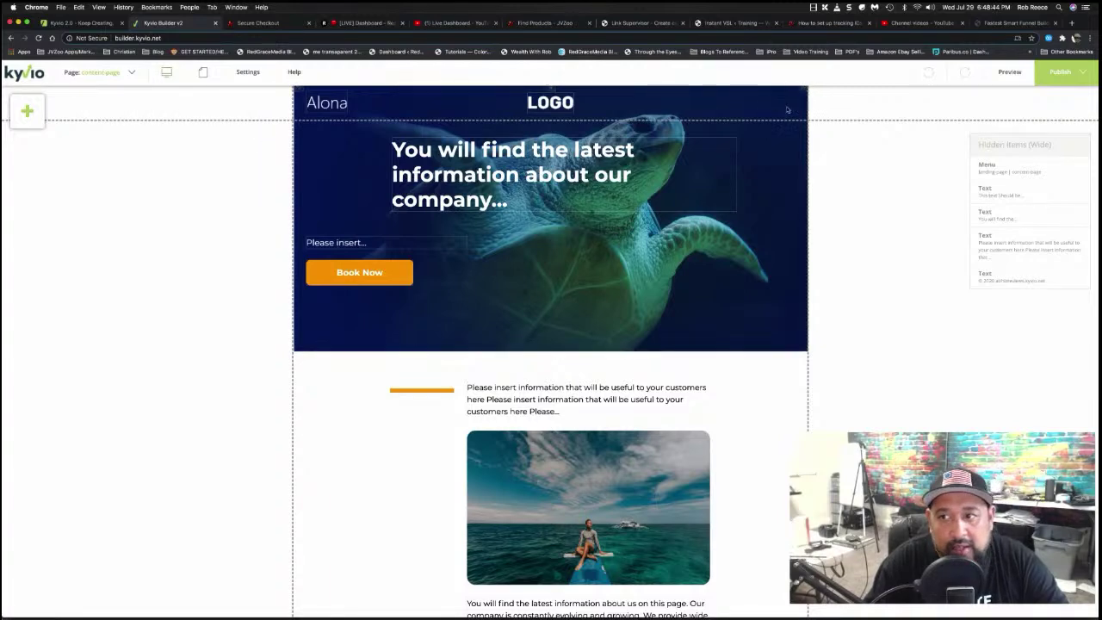
Preview the content page at phone size and return to the editor
click(1060, 73)
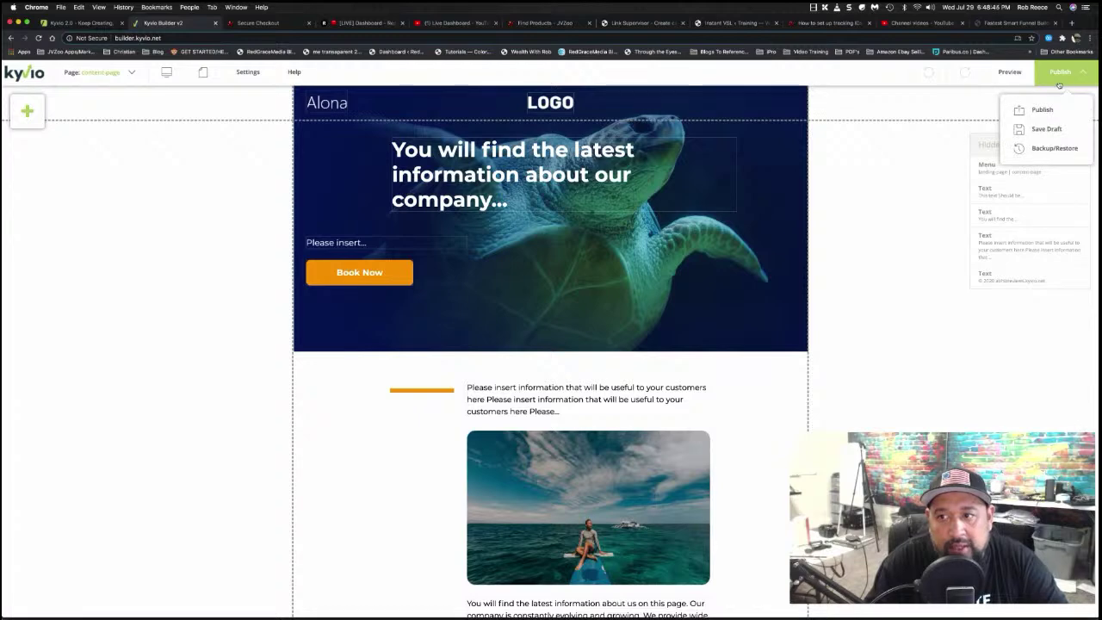
click(1013, 73)
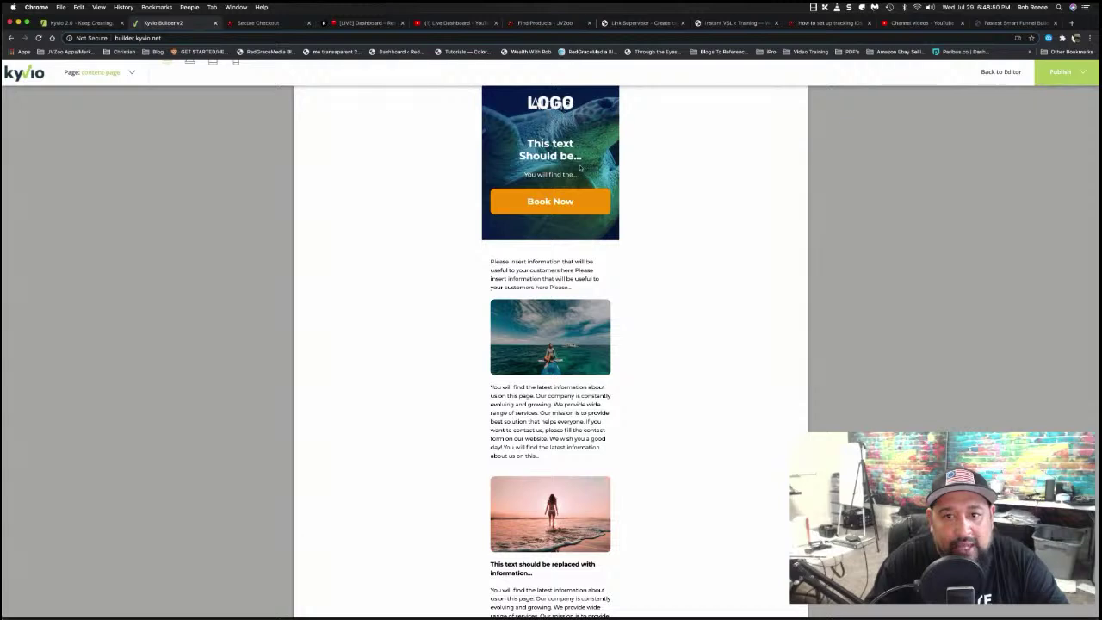
scroll(655, 138, down, 1)
scroll(706, 121, up, 1)
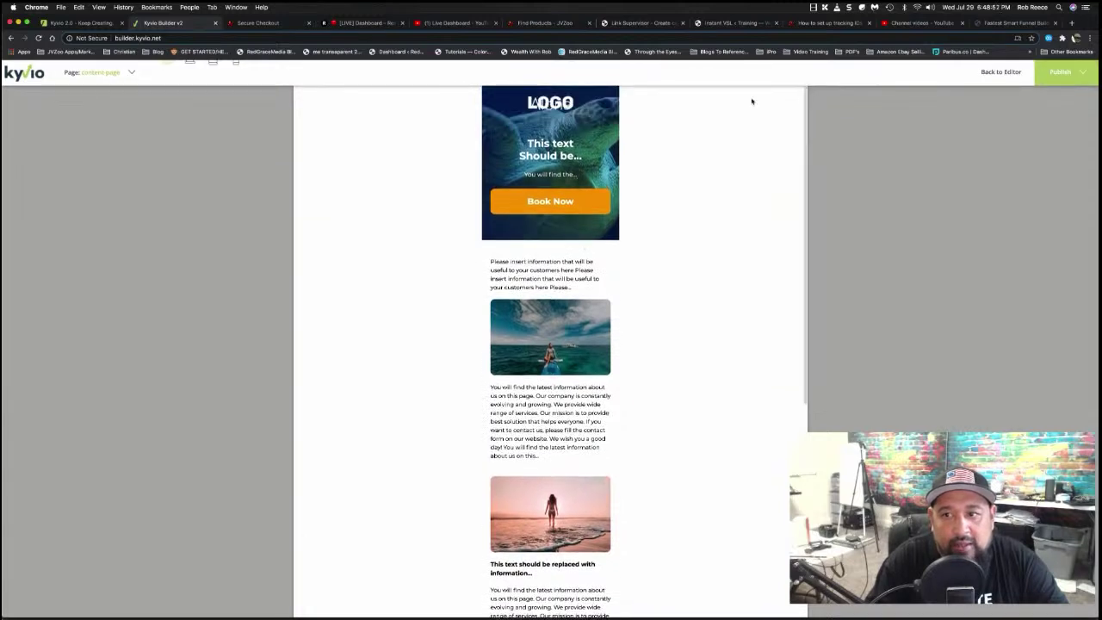
click(1003, 74)
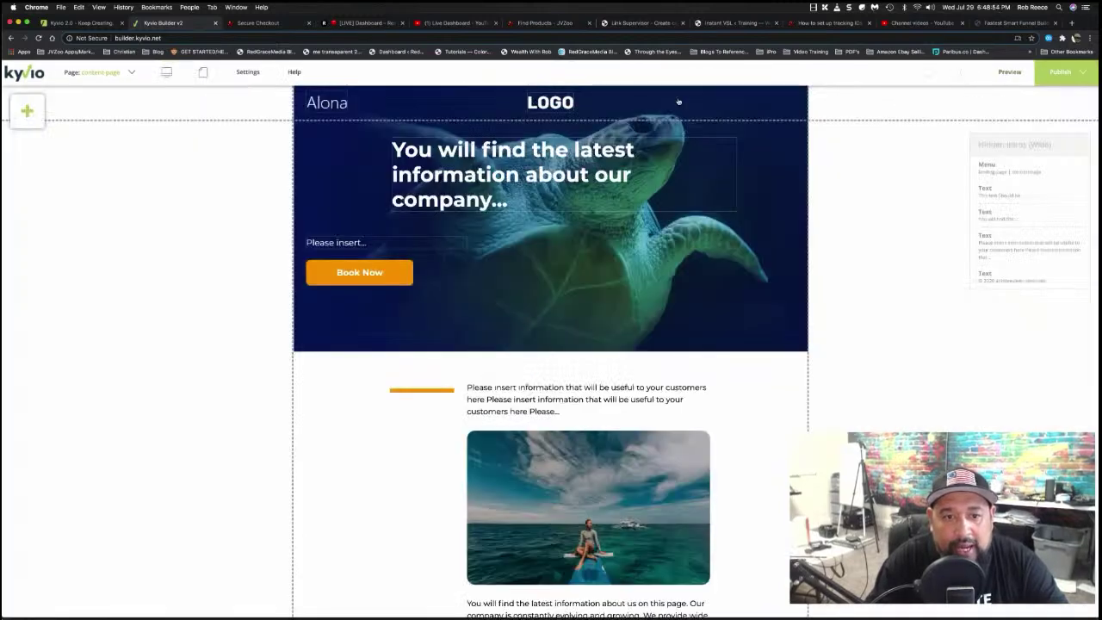
Move the hero headline slightly lower and remove the Alona logo picture from the header
drag(542, 172, 543, 198)
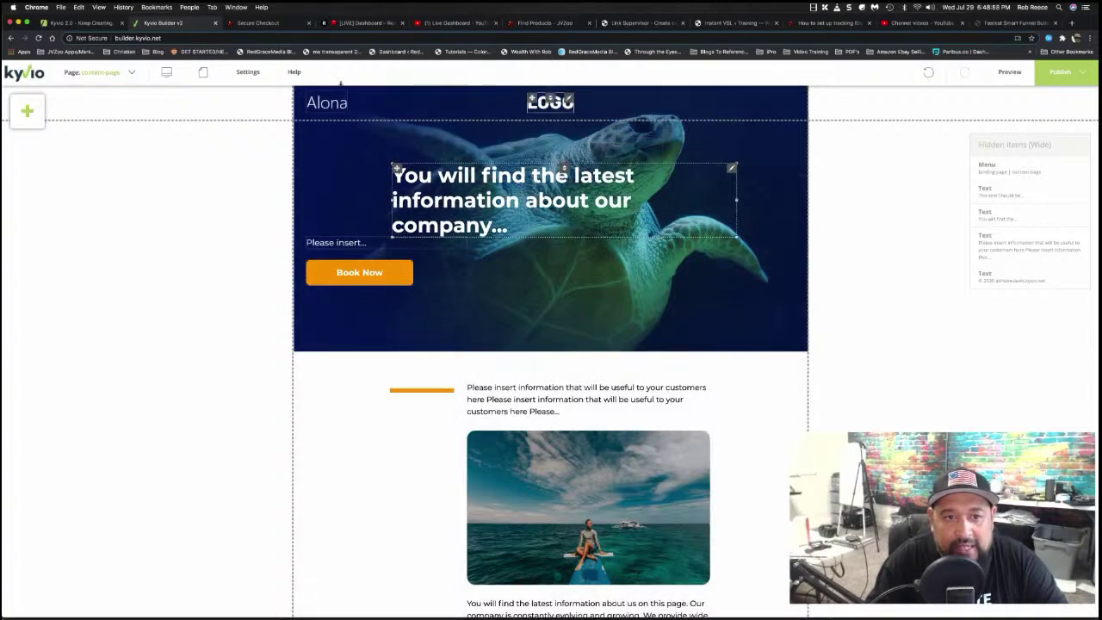
drag(330, 103, 372, 108)
right_click(399, 109)
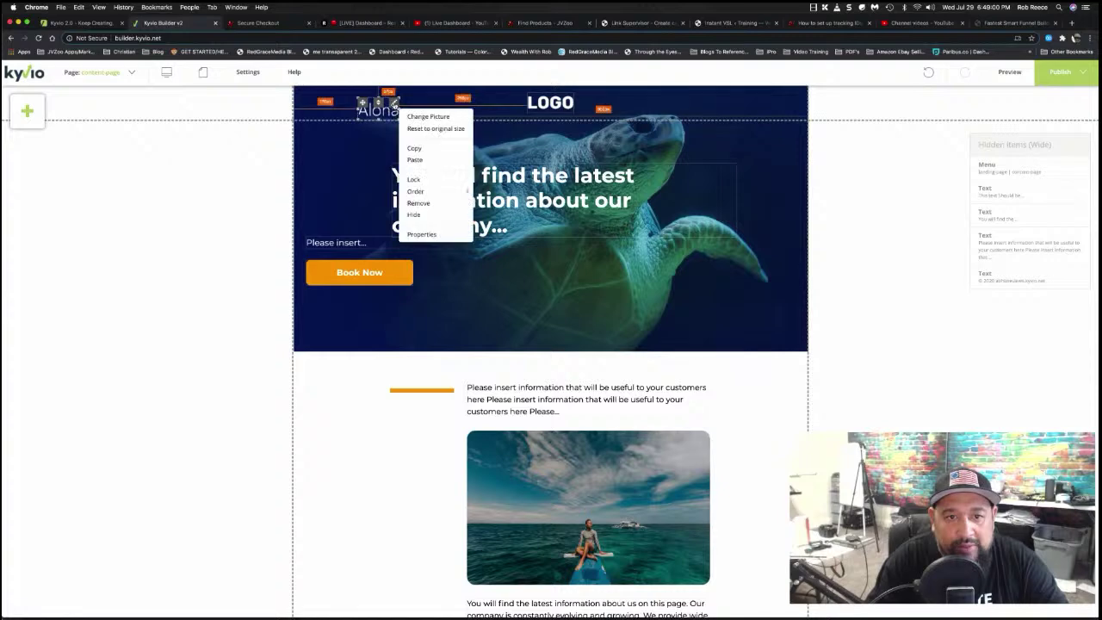
click(419, 203)
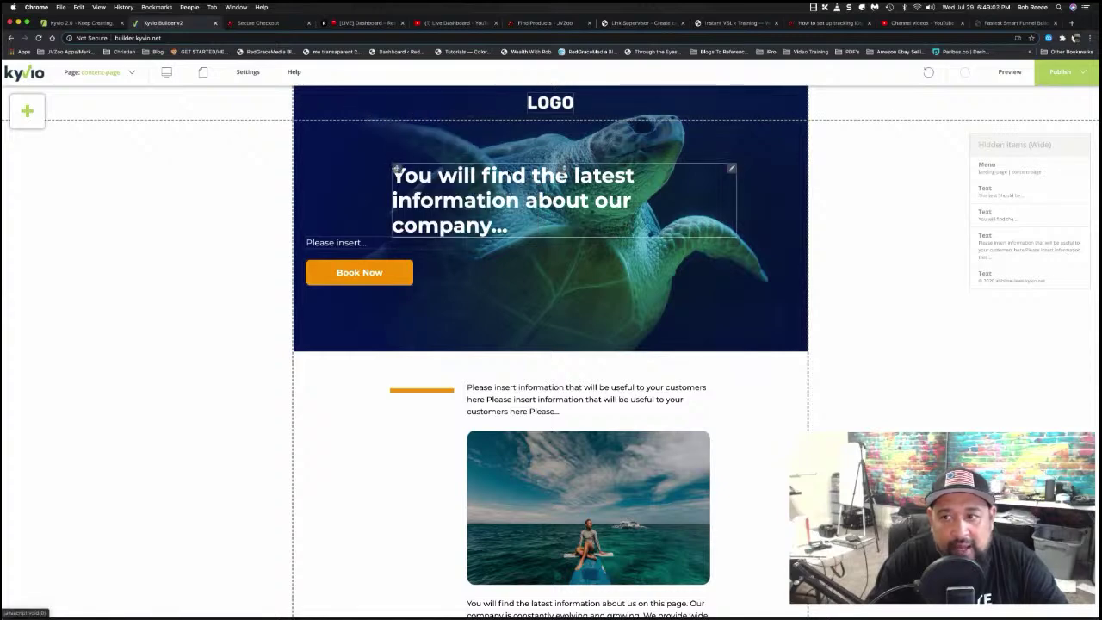
Check the phone preview for the header without the Alona picture, and go back to editing
click(1010, 74)
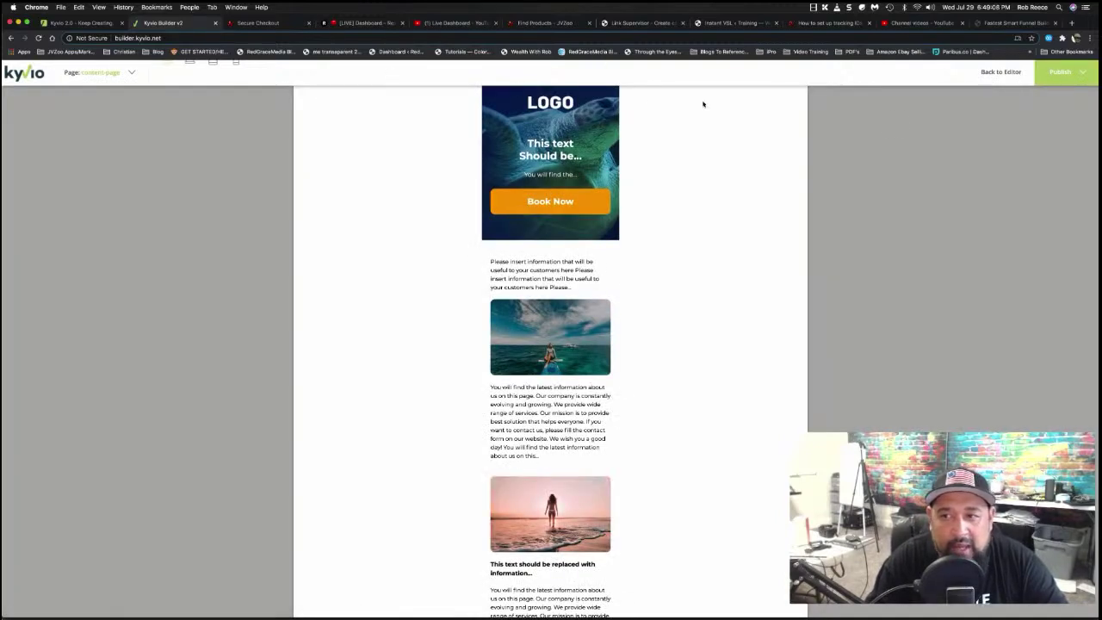
click(1001, 71)
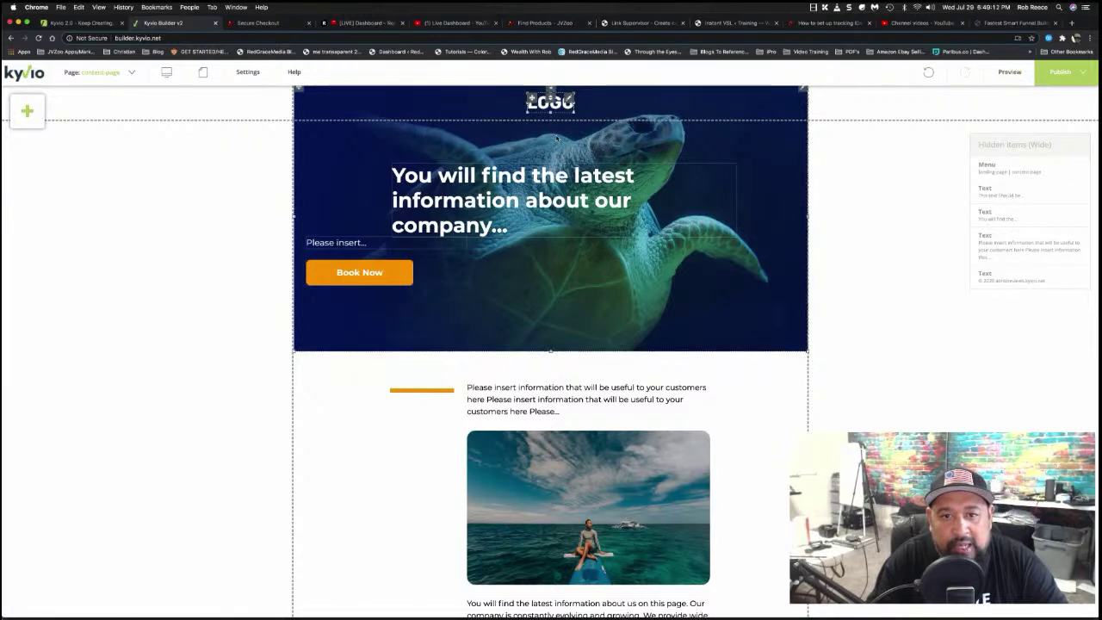
scroll(557, 139, down, 10)
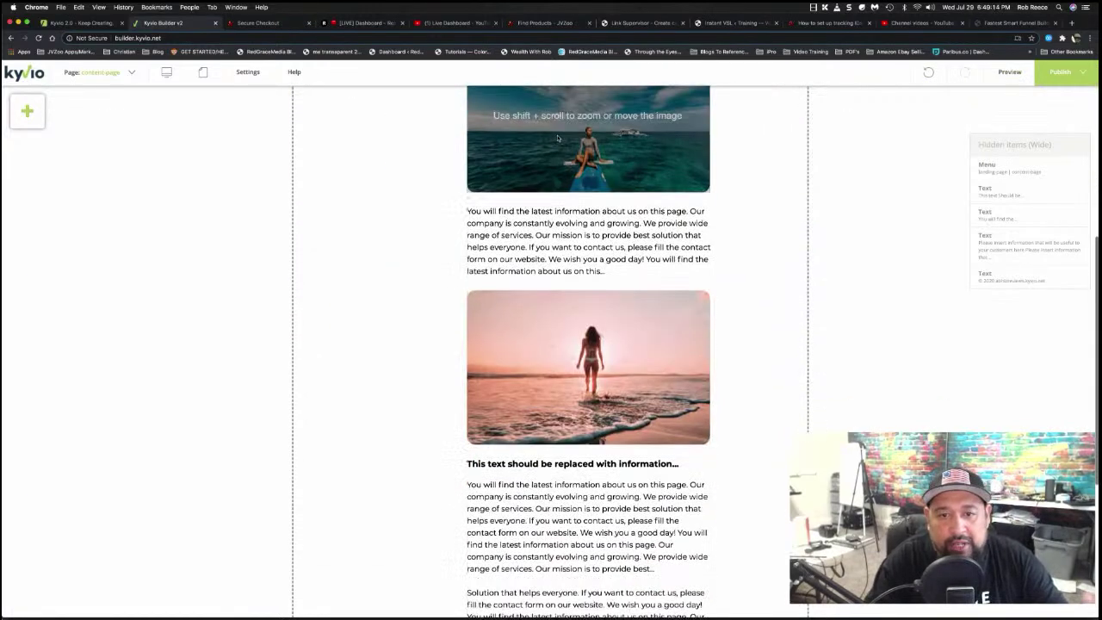
drag(558, 144, 598, 173)
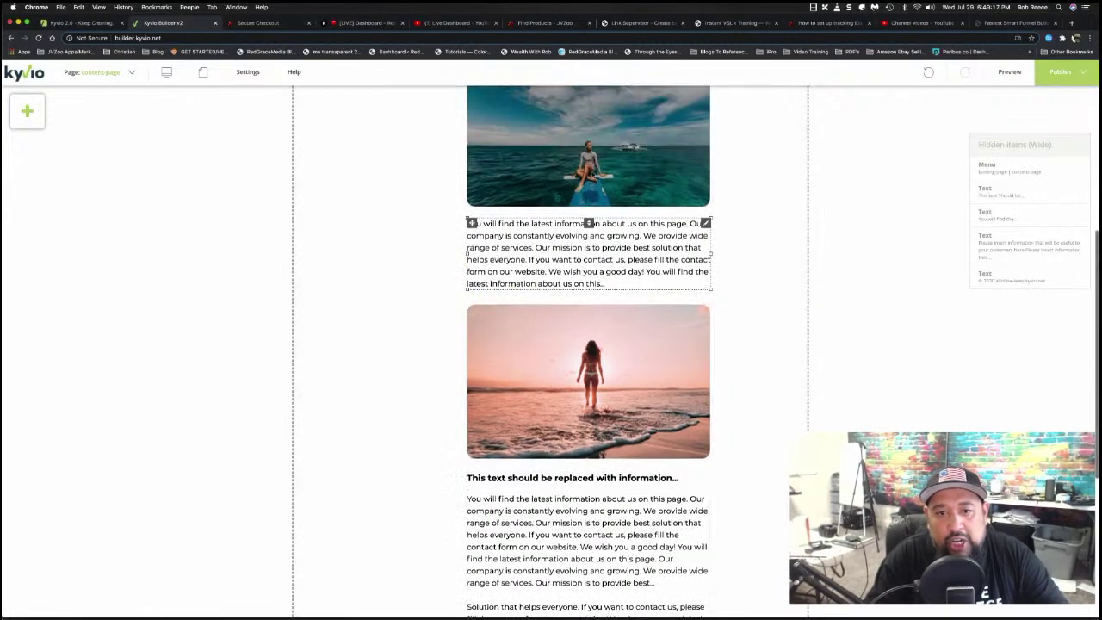
double_click(606, 174)
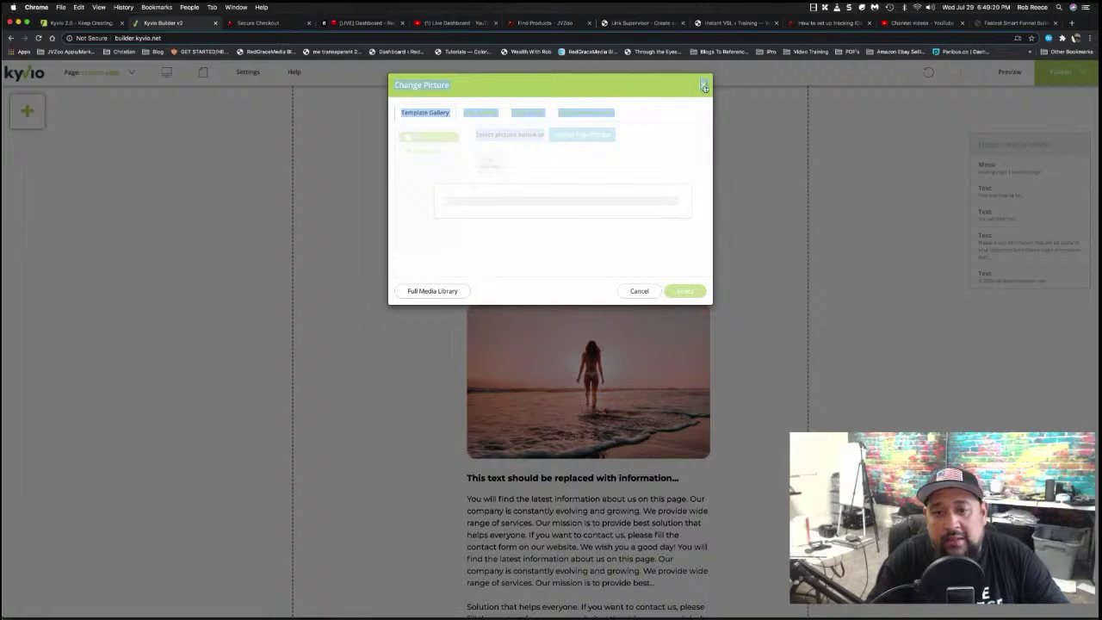
click(704, 87)
scroll(746, 186, up, 4)
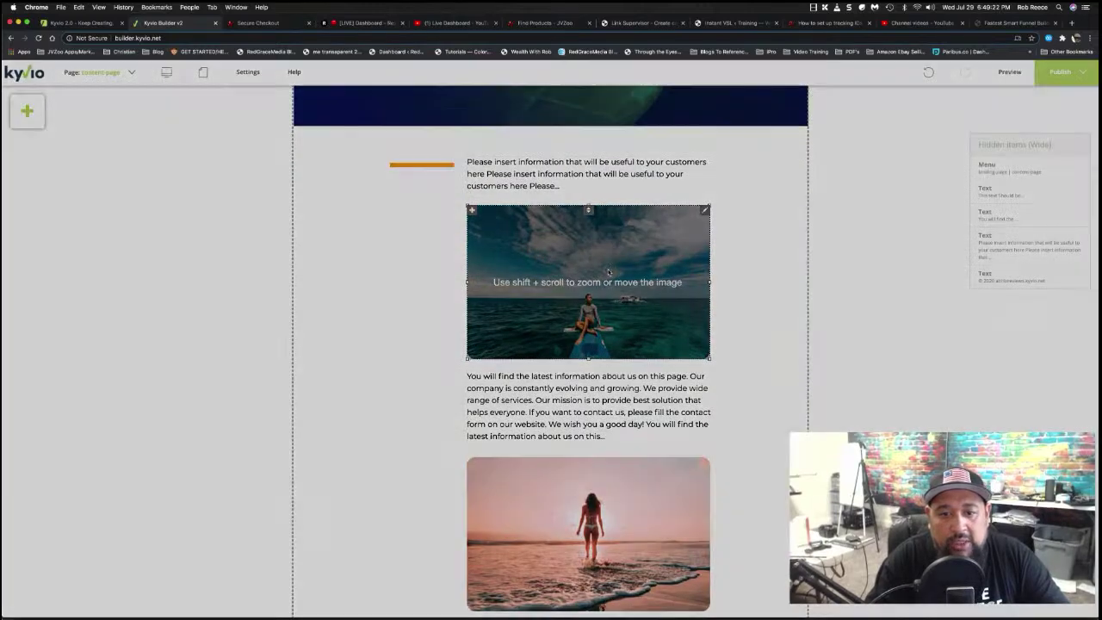
Upload a picture found by searching the Pictures folder for "lifestyle" and replace the boat photo with it
double_click(608, 272)
click(590, 90)
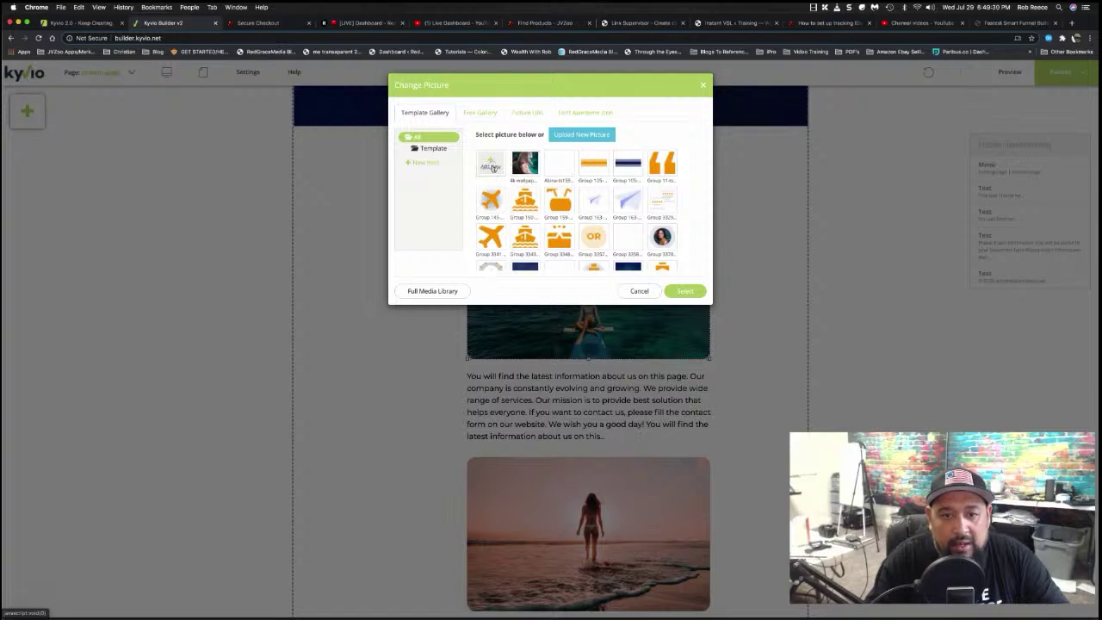
click(493, 167)
click(661, 53)
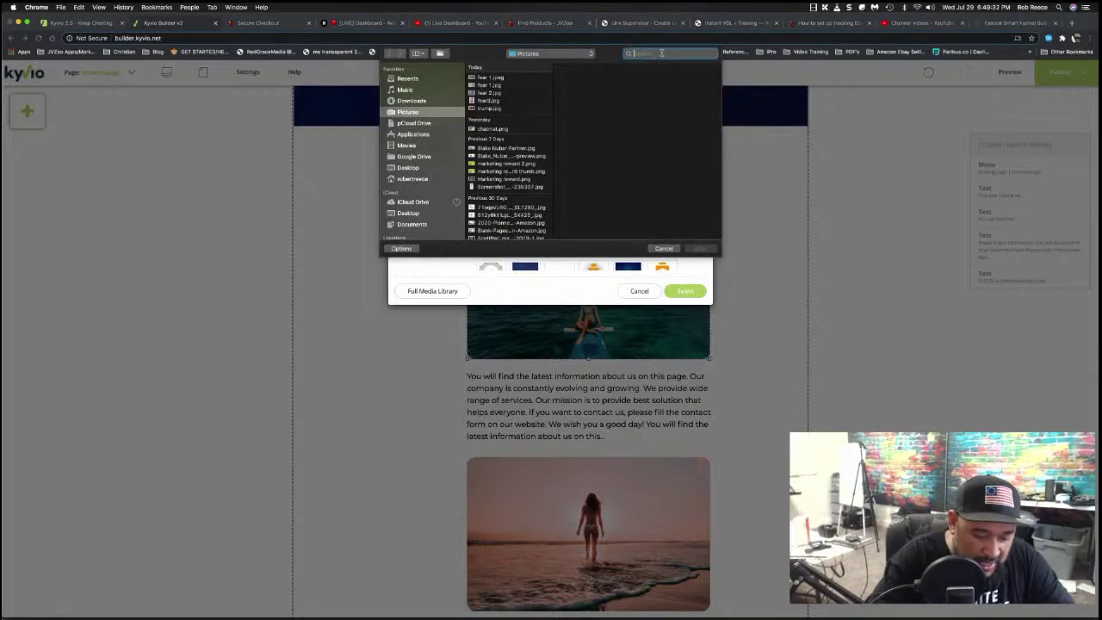
text(fear)
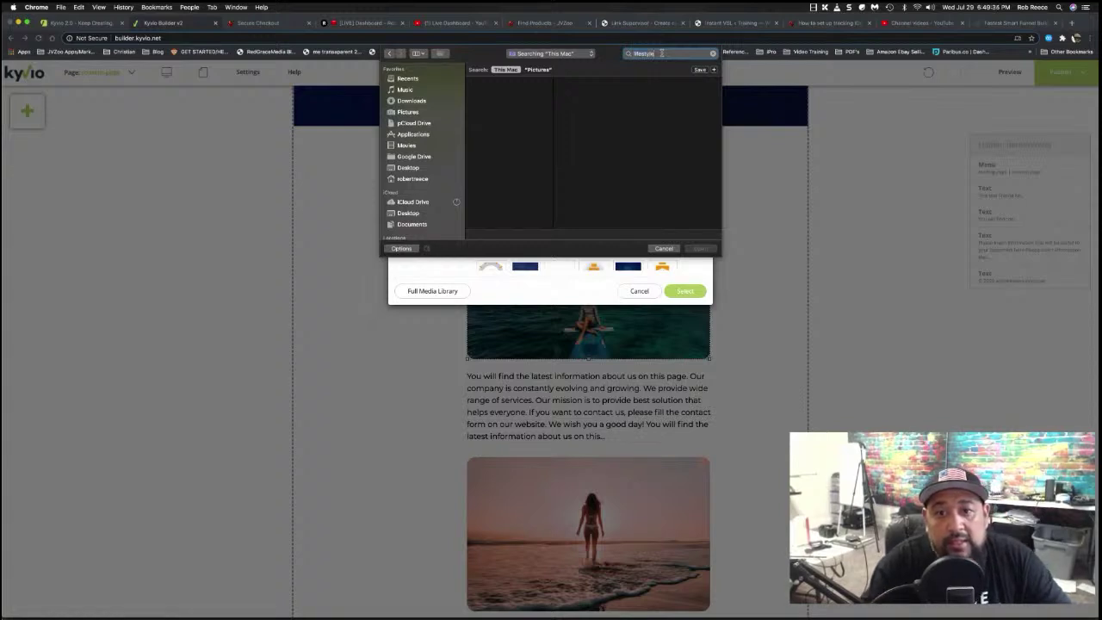
click(536, 73)
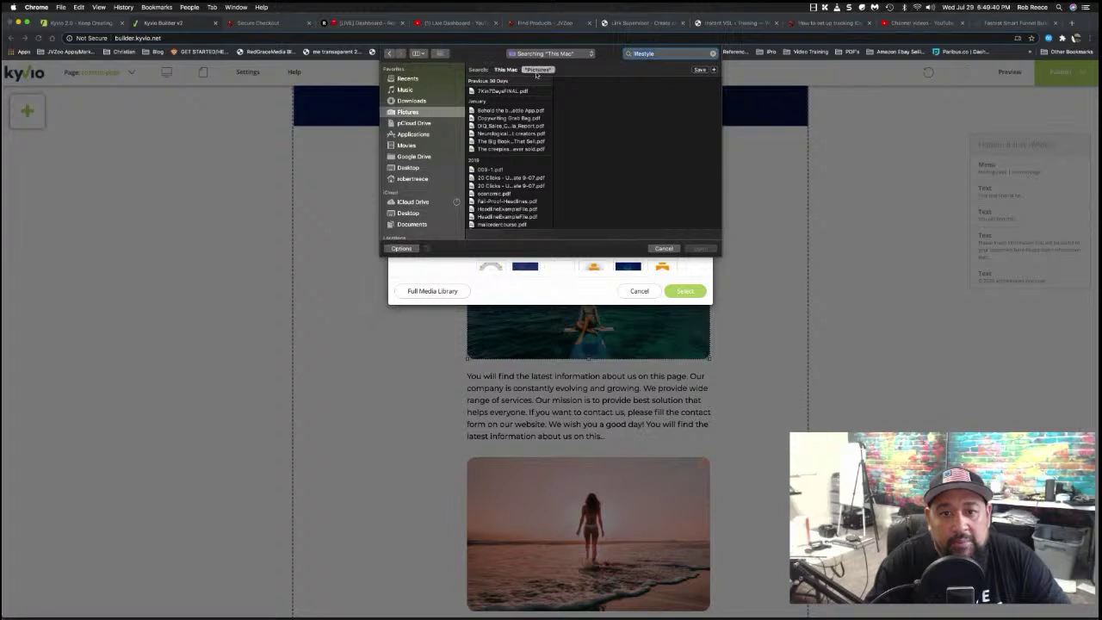
double_click(492, 106)
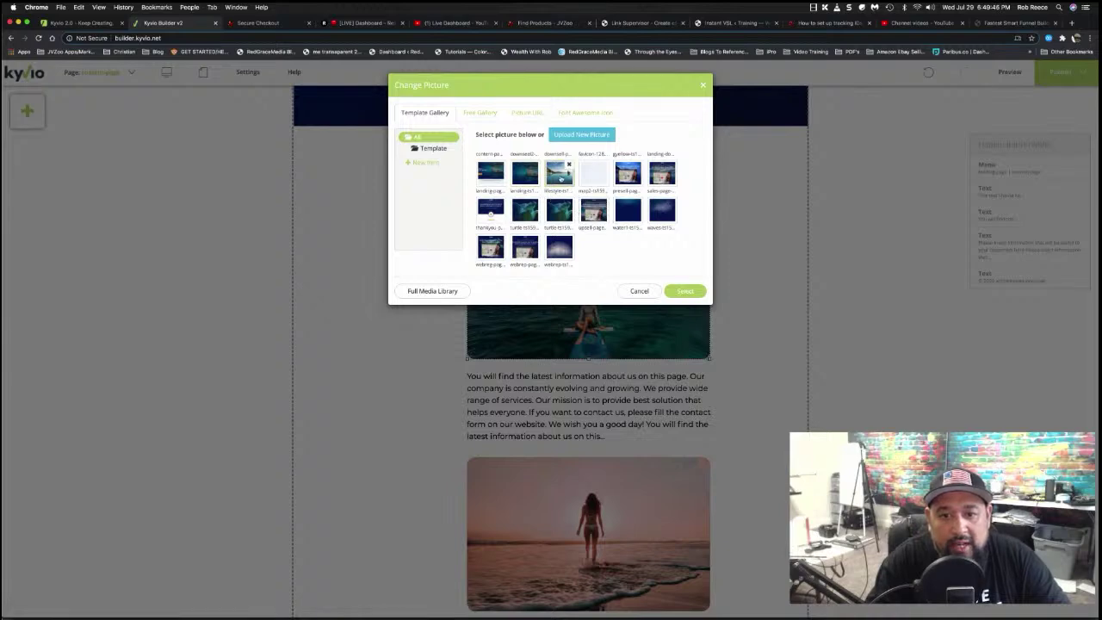
double_click(558, 177)
Replace the hero section's turtle background image with the uploaded lifestyle pool picture and apply the change
scroll(592, 299, up, 5)
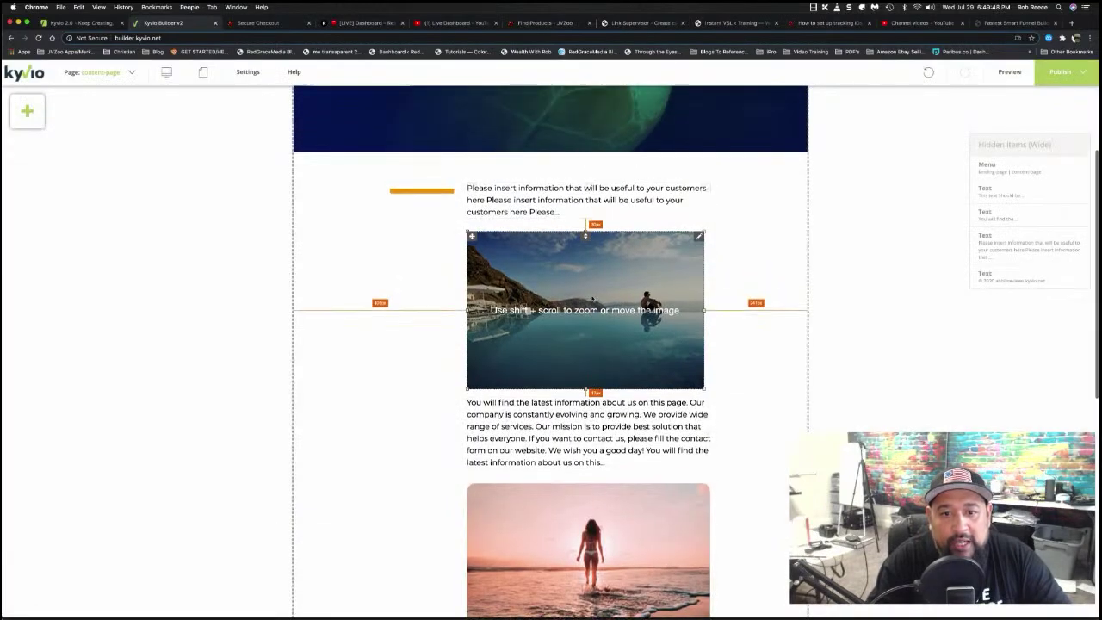
double_click(773, 217)
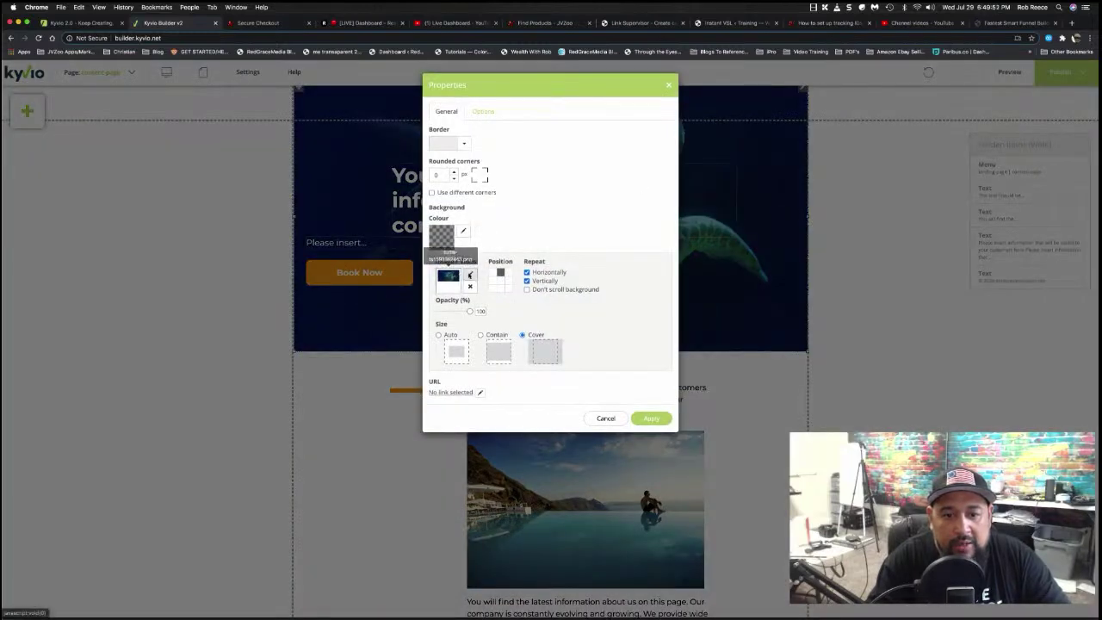
click(449, 276)
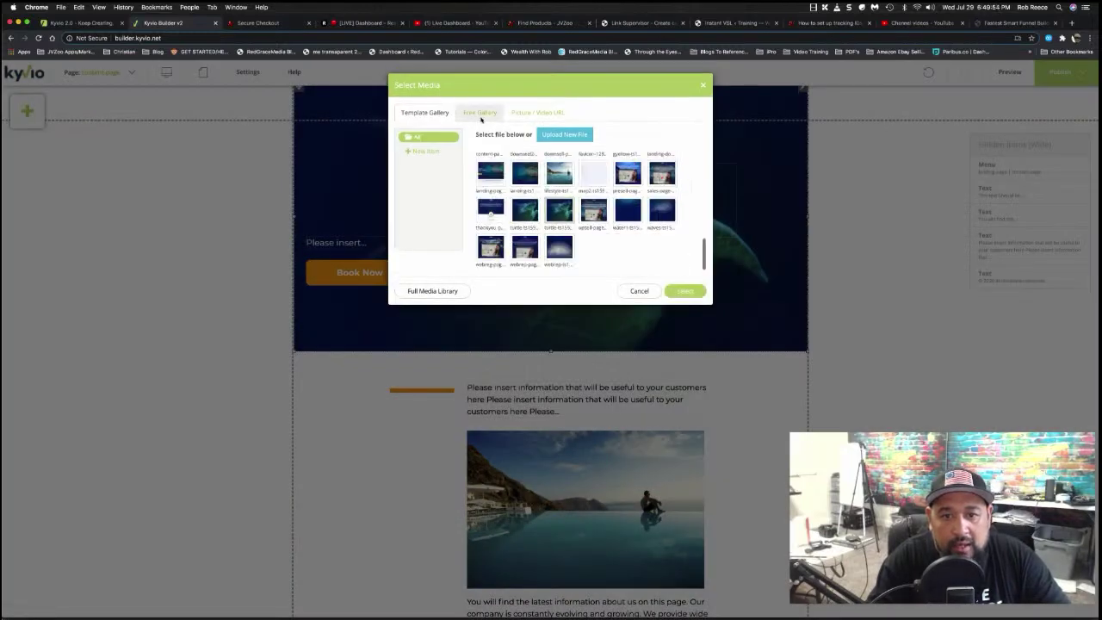
double_click(635, 240)
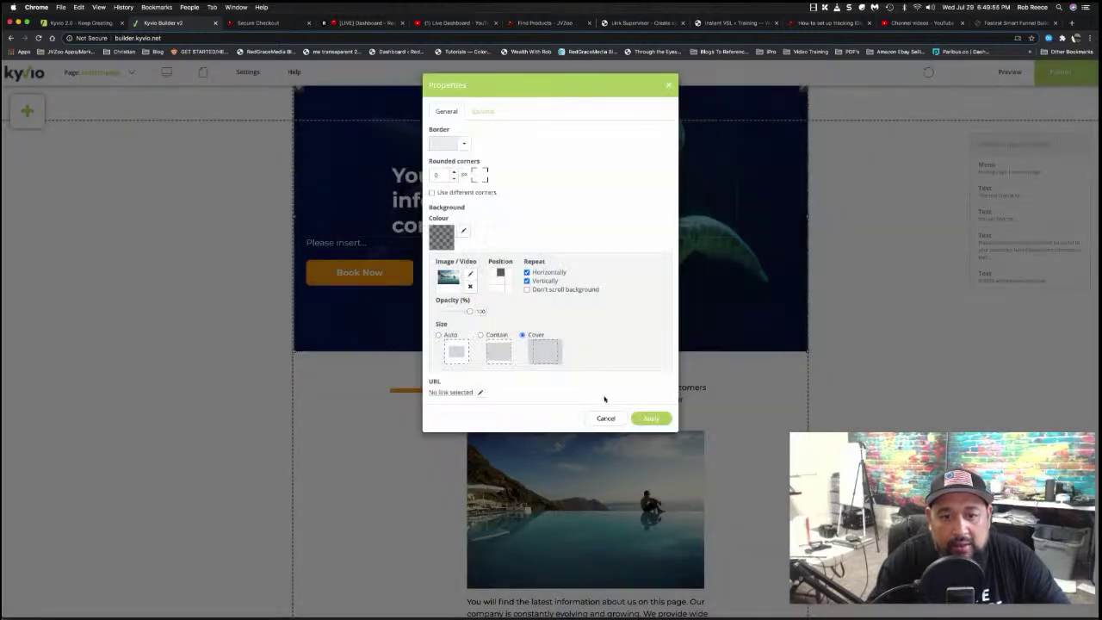
click(661, 423)
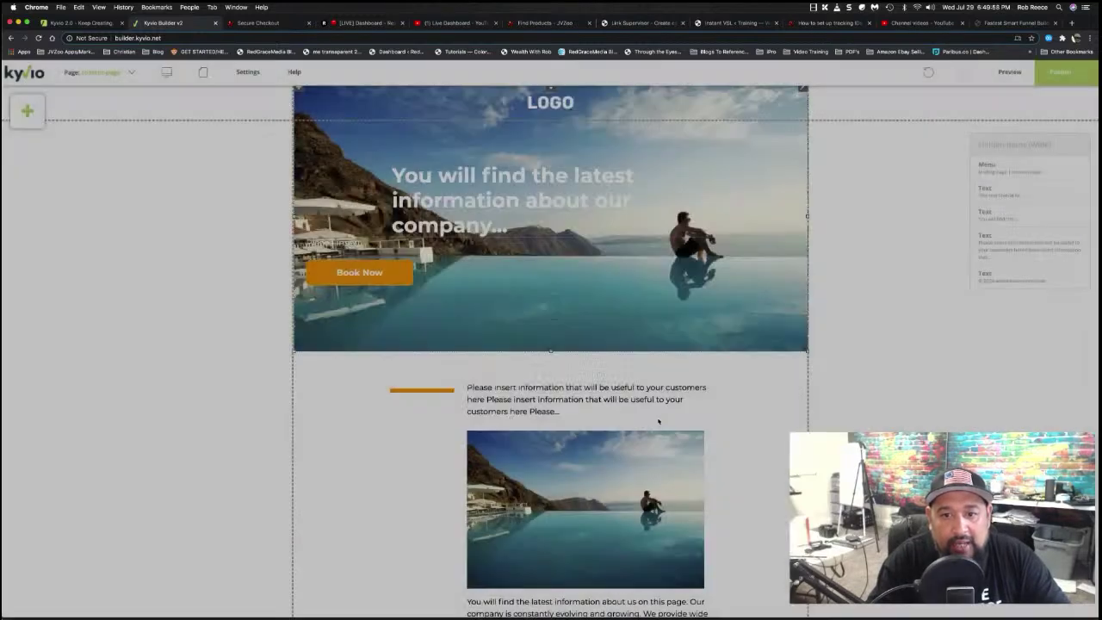
Reposition the hero headline, and move the "Please insert..." text and Book Now button beneath it toward the middle
mouse_move(540, 187)
mouse_down()
mouse_move(523, 184)
mouse_move(549, 196)
mouse_up()
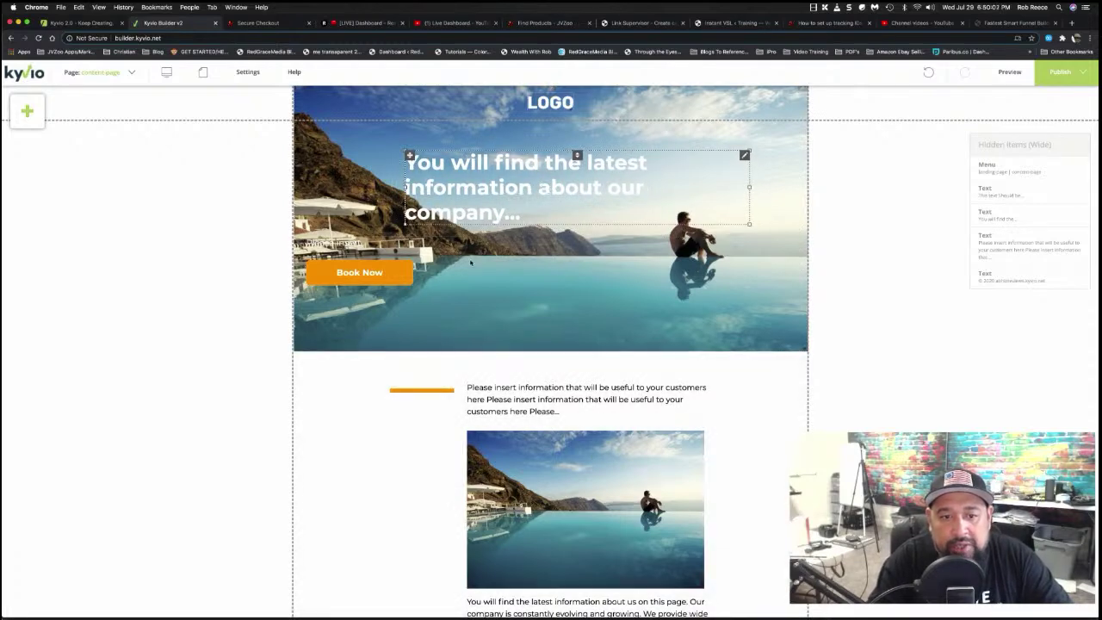
drag(517, 400, 591, 238)
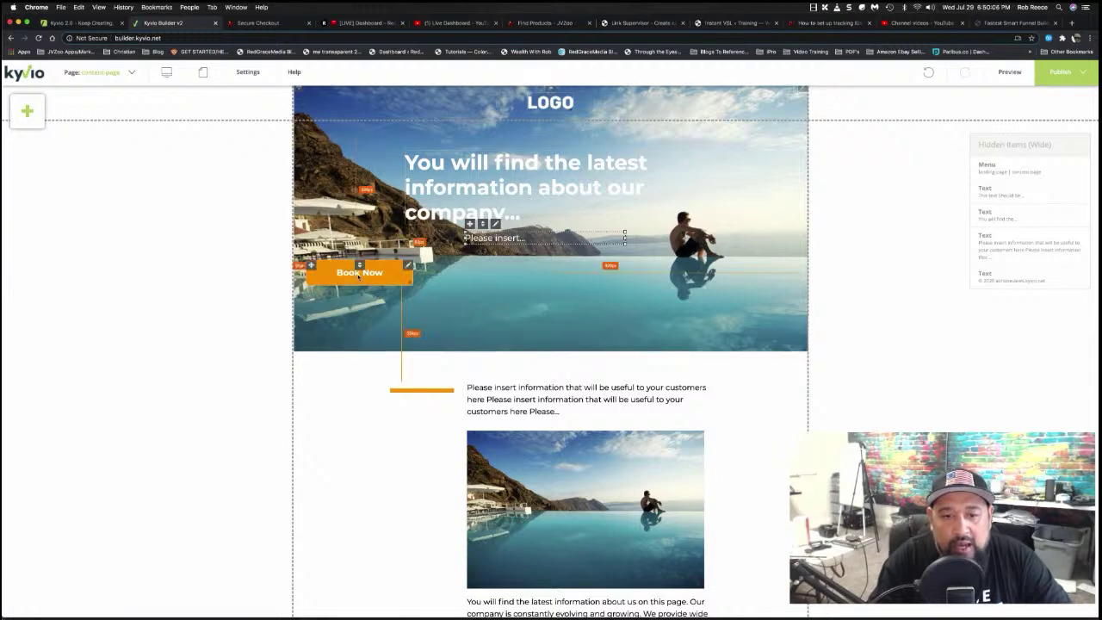
drag(359, 276, 551, 282)
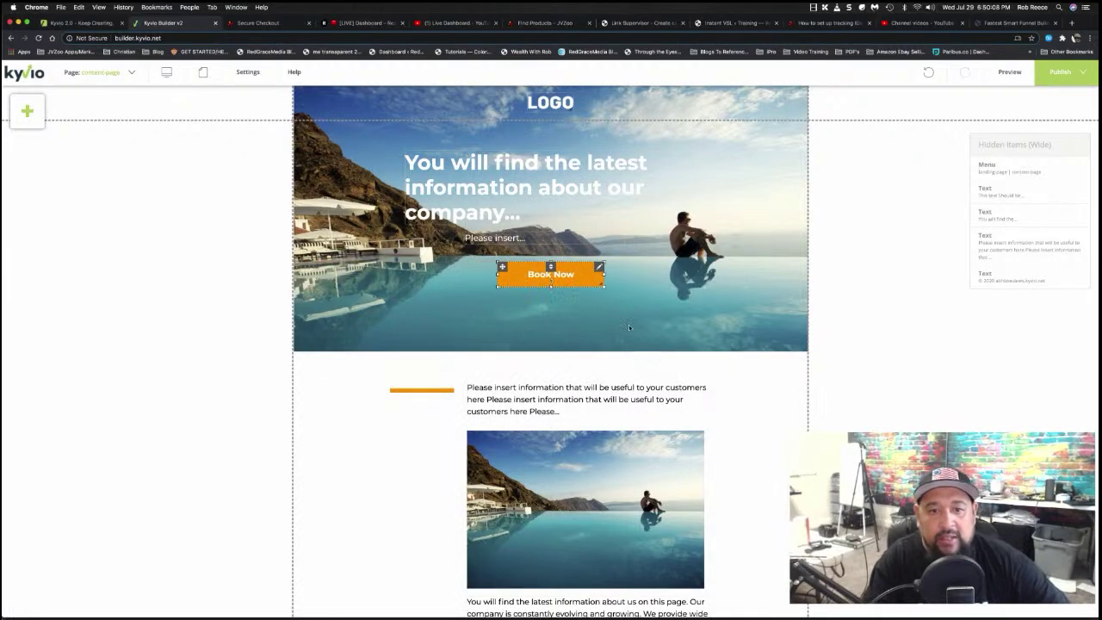
scroll(629, 325, down, 3)
scroll(629, 327, down, 15)
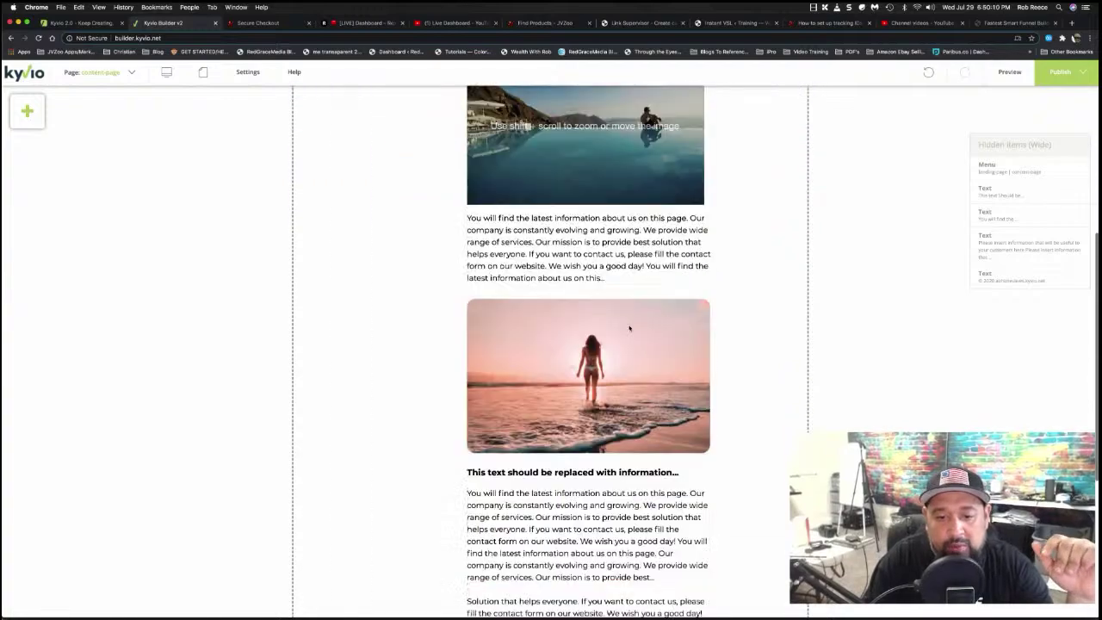
Open the template selection for the funnel and look through all available templates
scroll(629, 327, up, 15)
scroll(629, 327, up, 2)
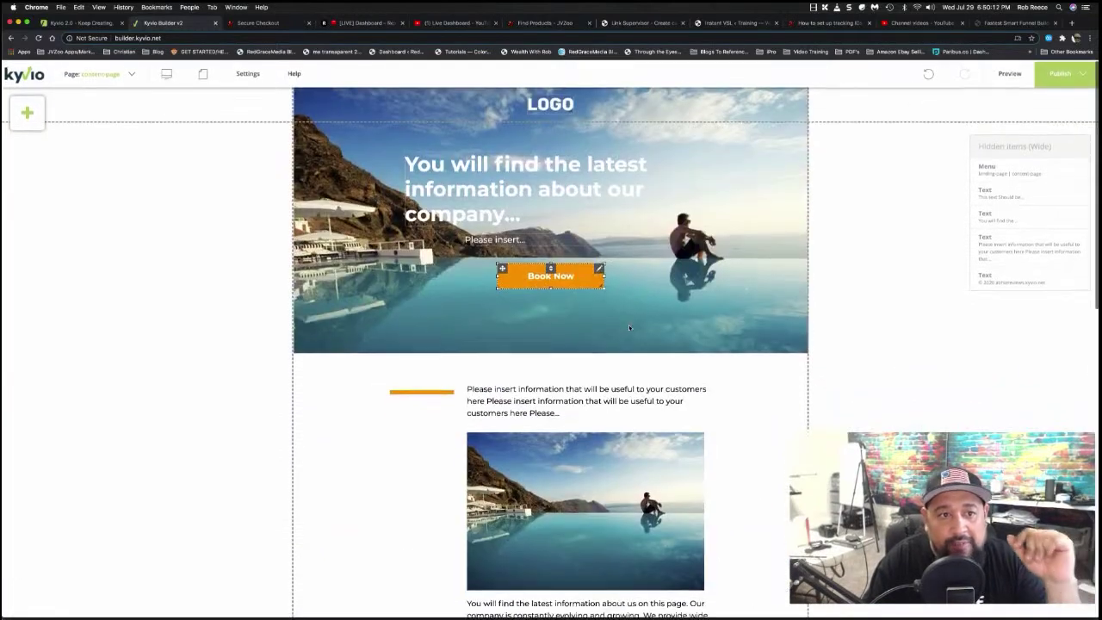
click(166, 72)
click(129, 73)
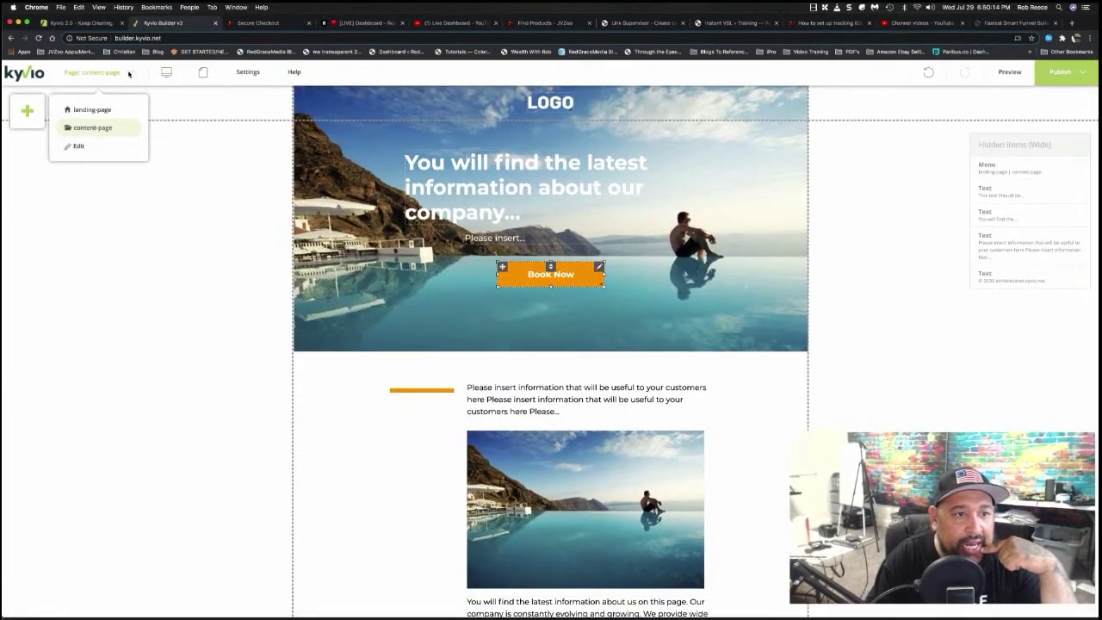
mouse_move(205, 82)
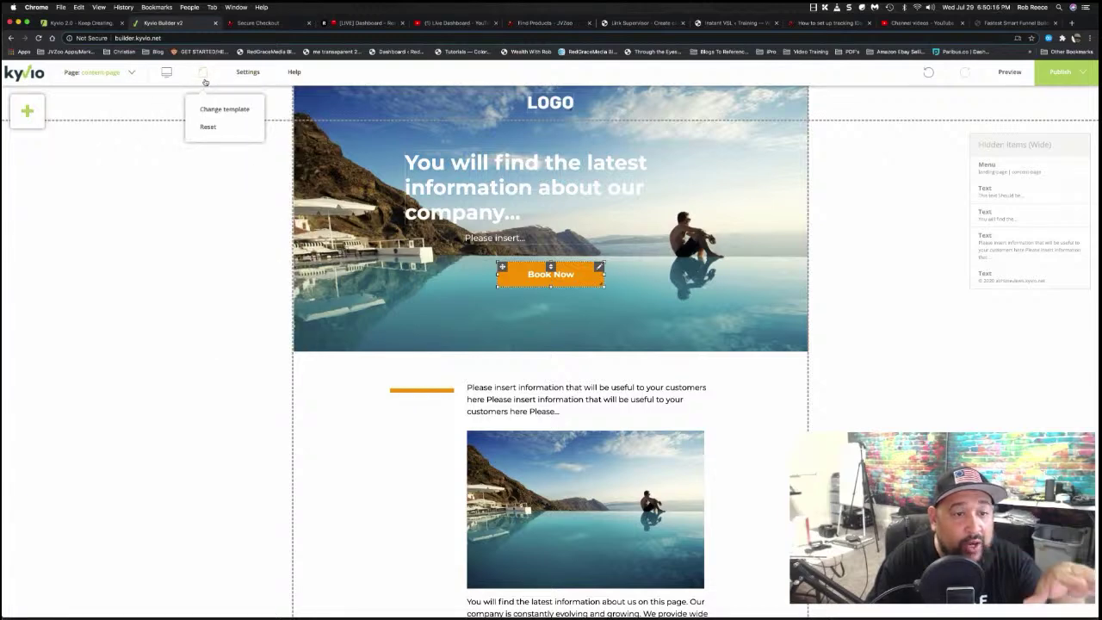
click(222, 110)
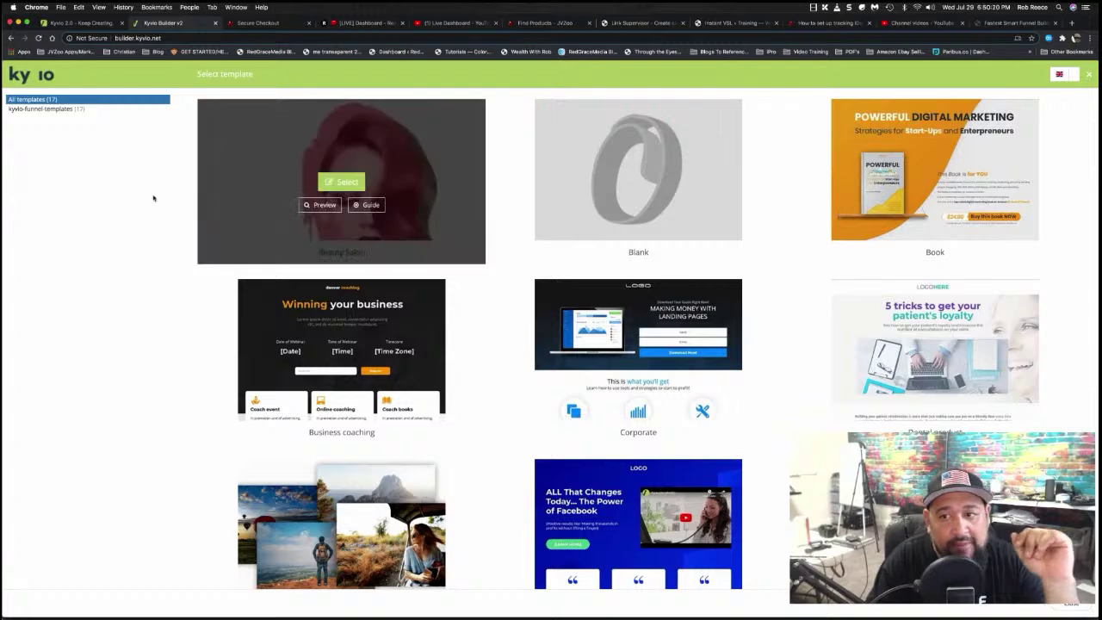
scroll(557, 239, down, 3)
scroll(556, 239, up, 1)
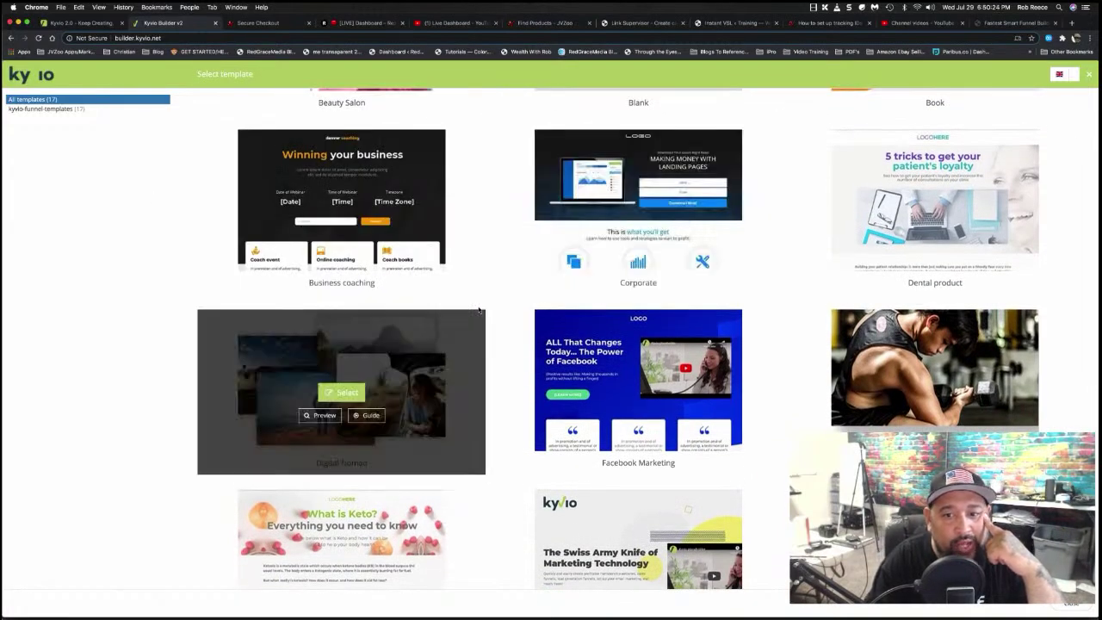
scroll(479, 311, down, 4)
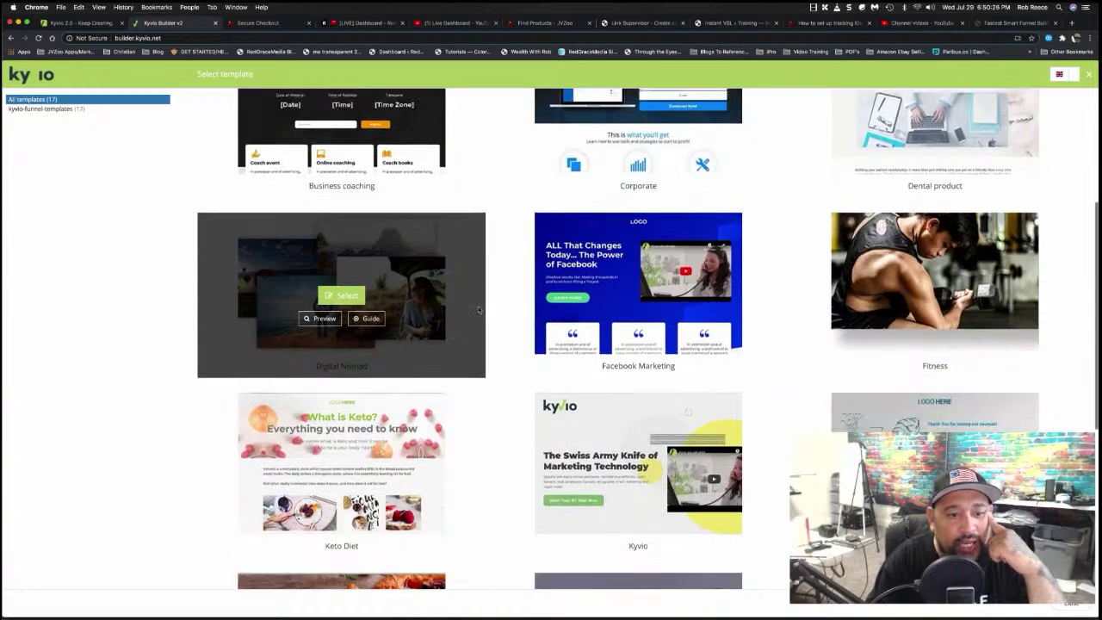
scroll(480, 311, up, 8)
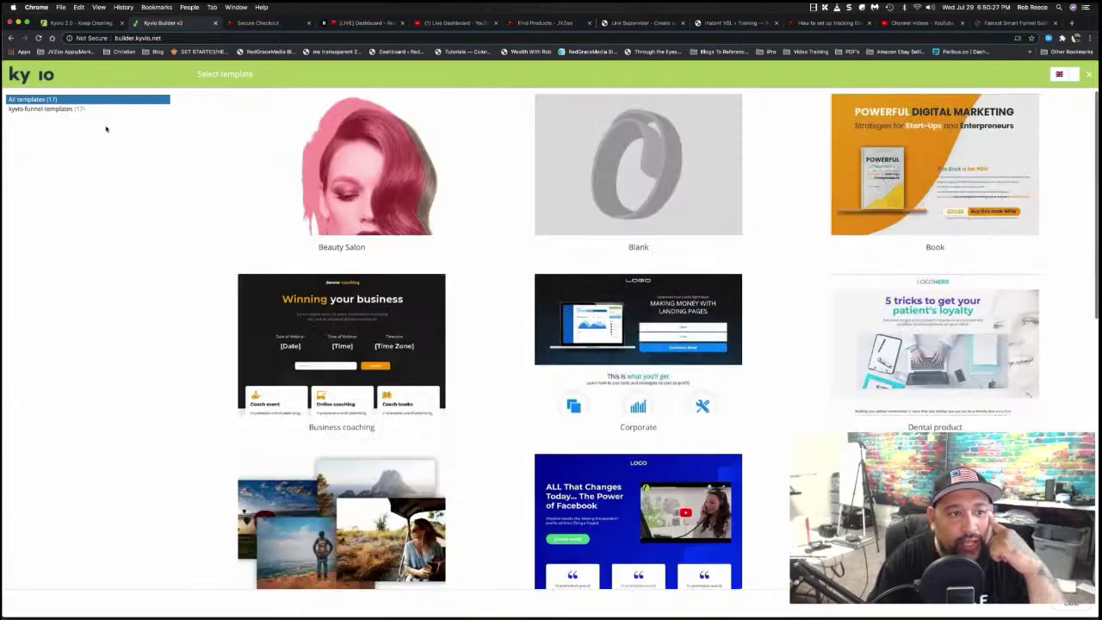
Replace the current template with the Blank one from kyvio-funnel-templates and confirm the change
click(47, 109)
scroll(531, 353, down, 10)
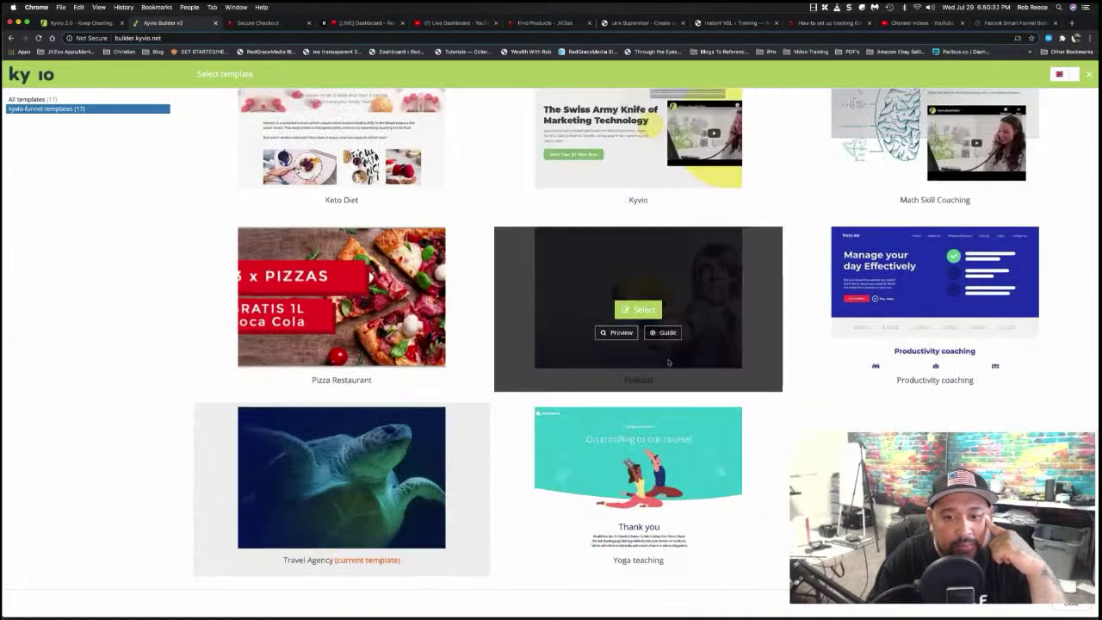
scroll(696, 457, up, 1)
scroll(696, 457, up, 8)
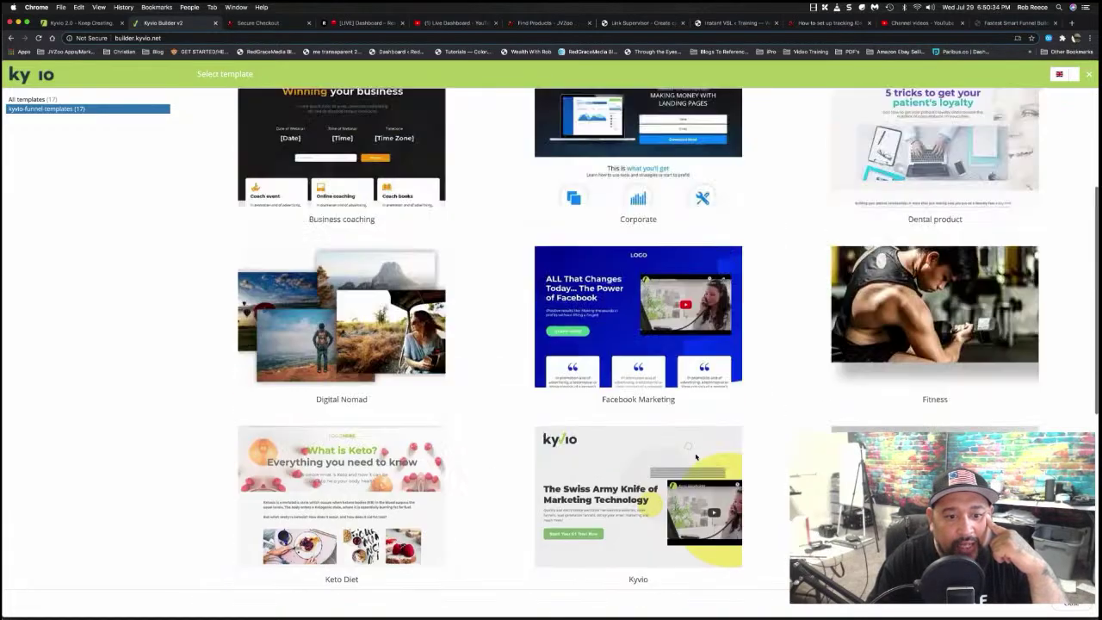
scroll(696, 457, up, 2)
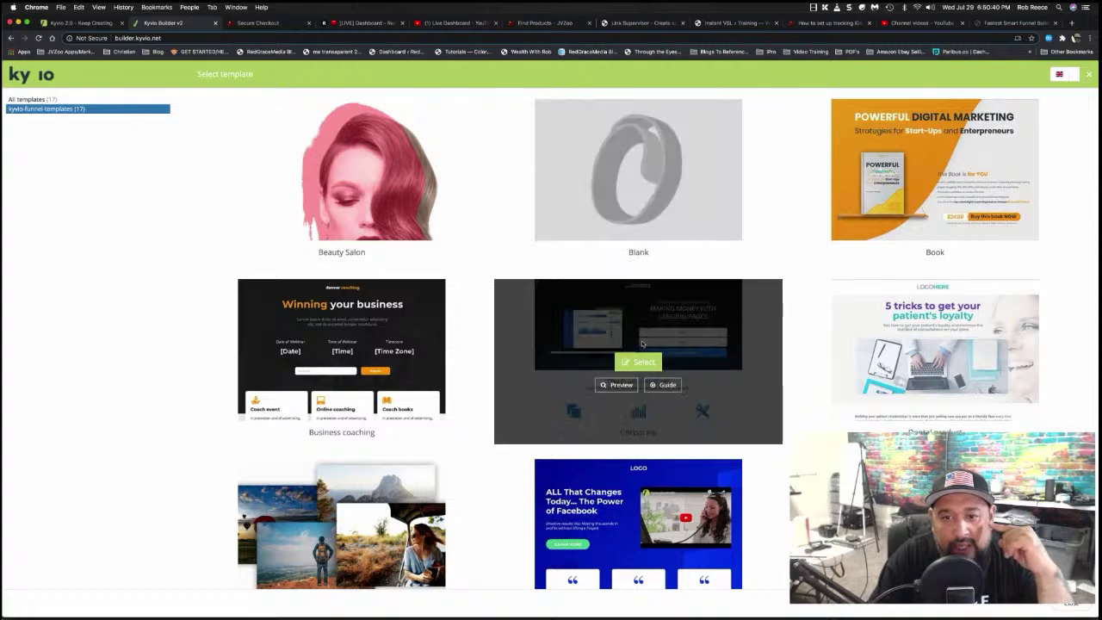
click(639, 182)
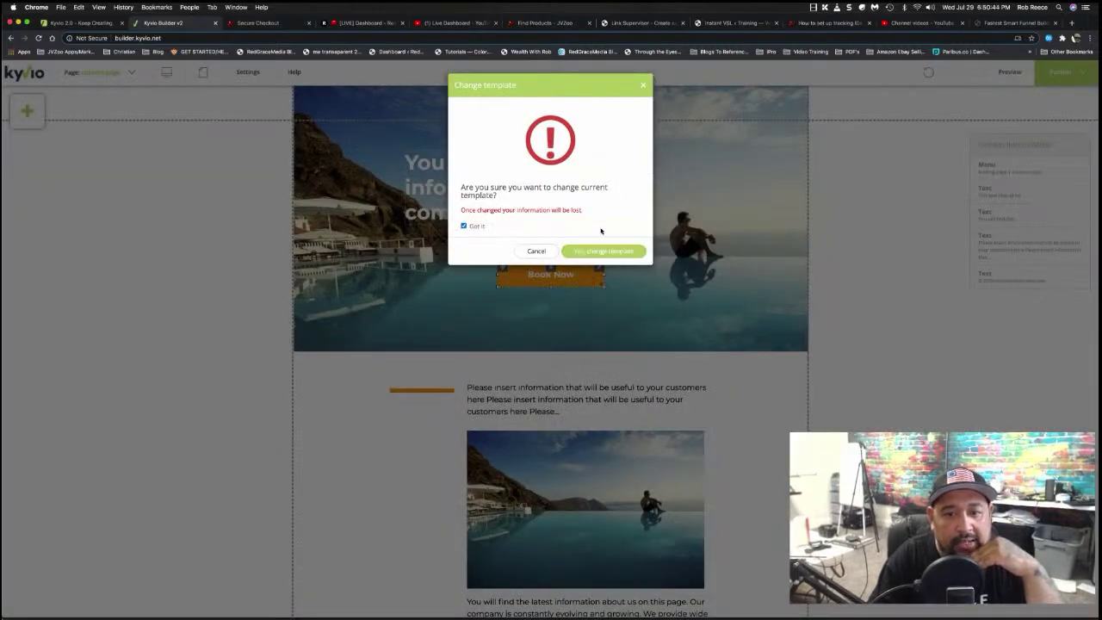
click(603, 251)
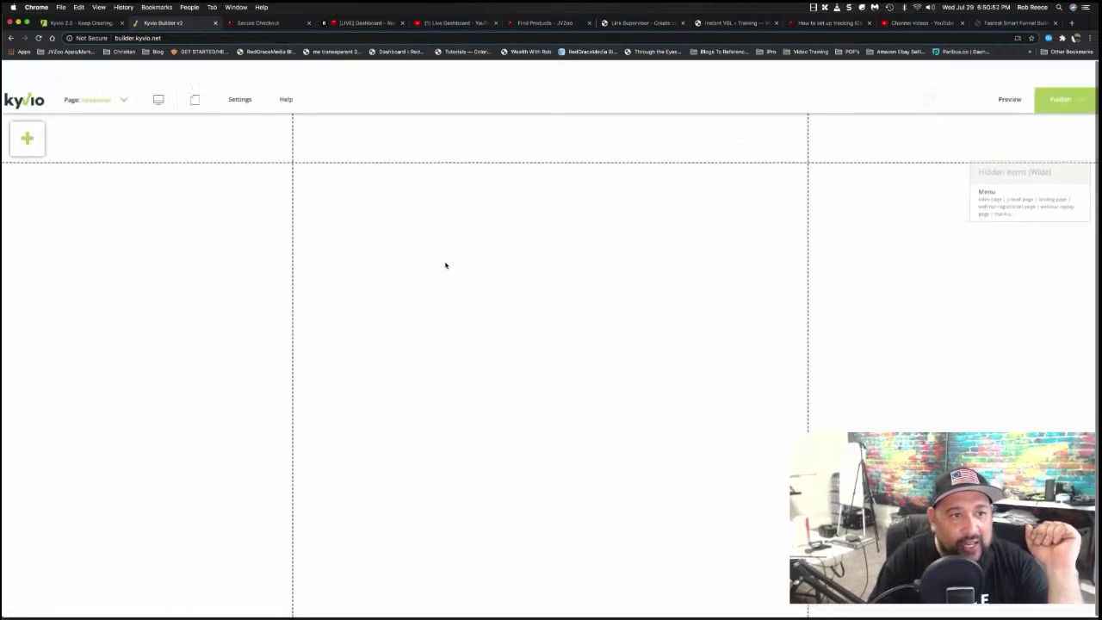
Add a Heading 1 text item at the top of the blank sales page and widen its box on both sides
click(29, 113)
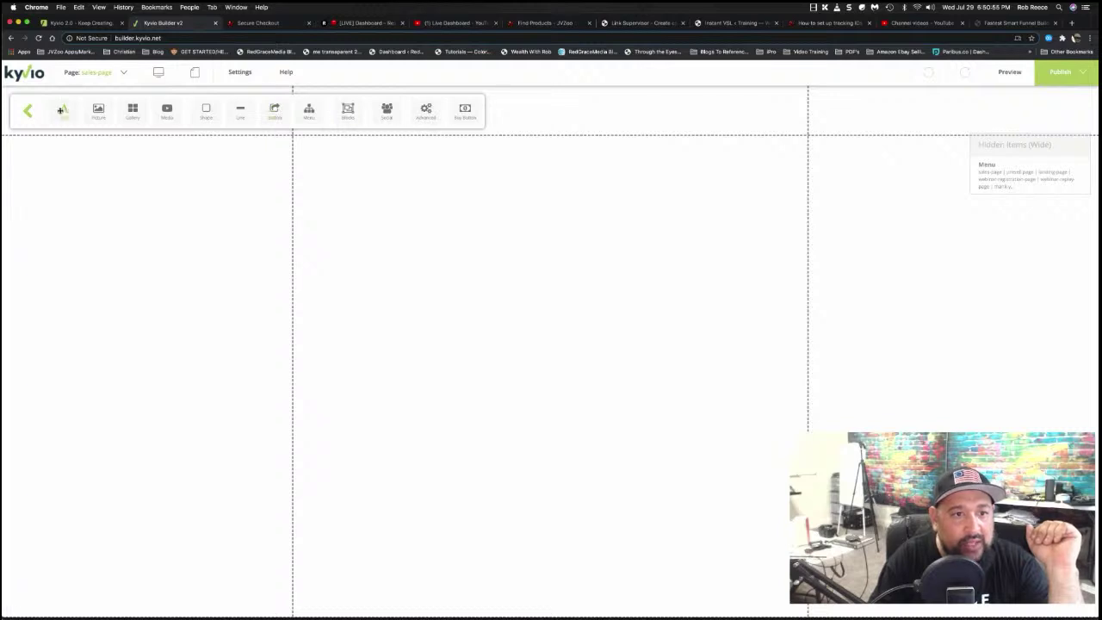
drag(62, 110, 528, 102)
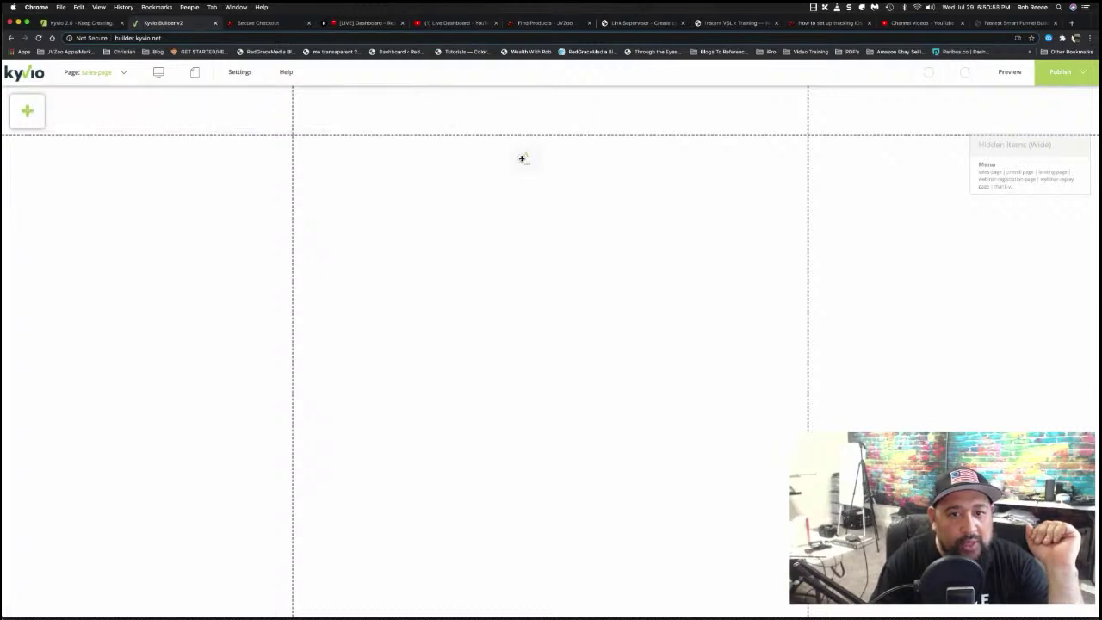
drag(522, 159, 522, 160)
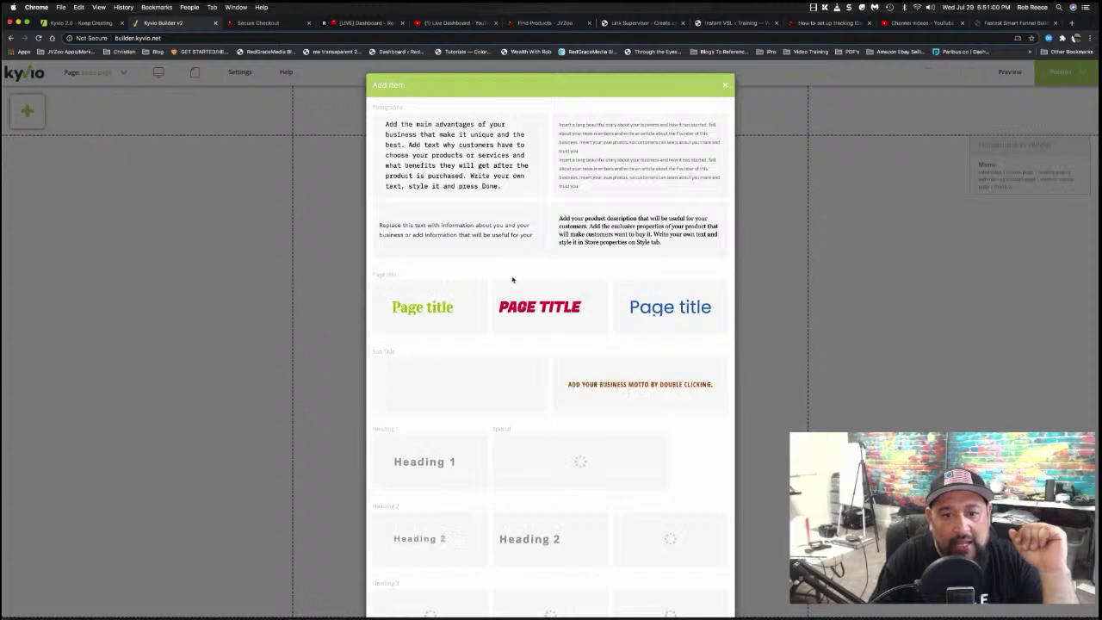
scroll(512, 278, down, 5)
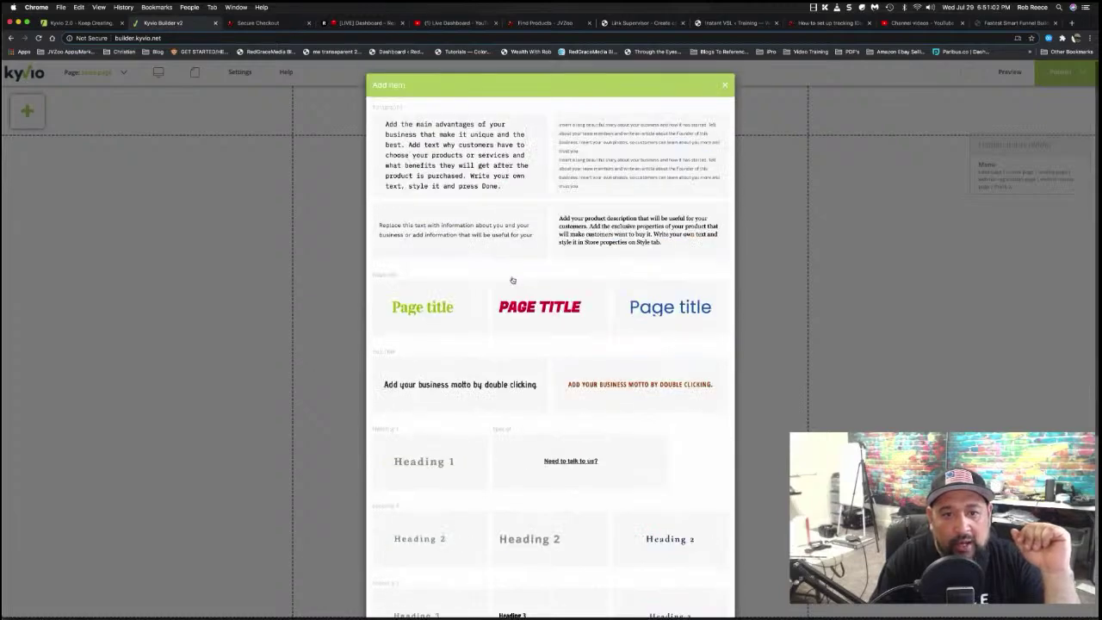
scroll(512, 279, down, 5)
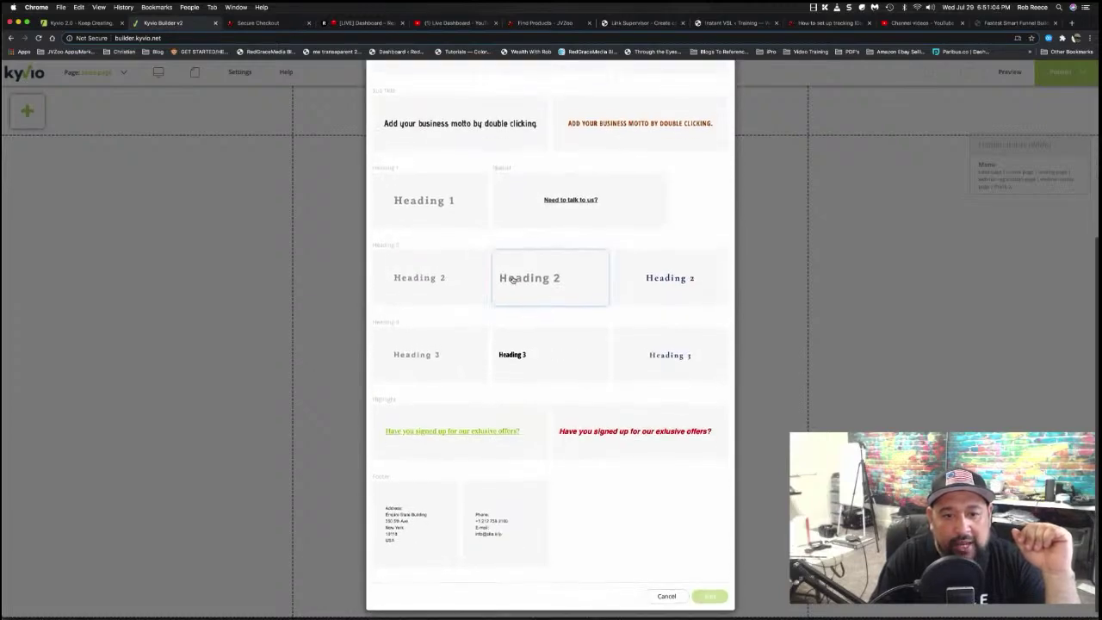
scroll(517, 277, up, 1)
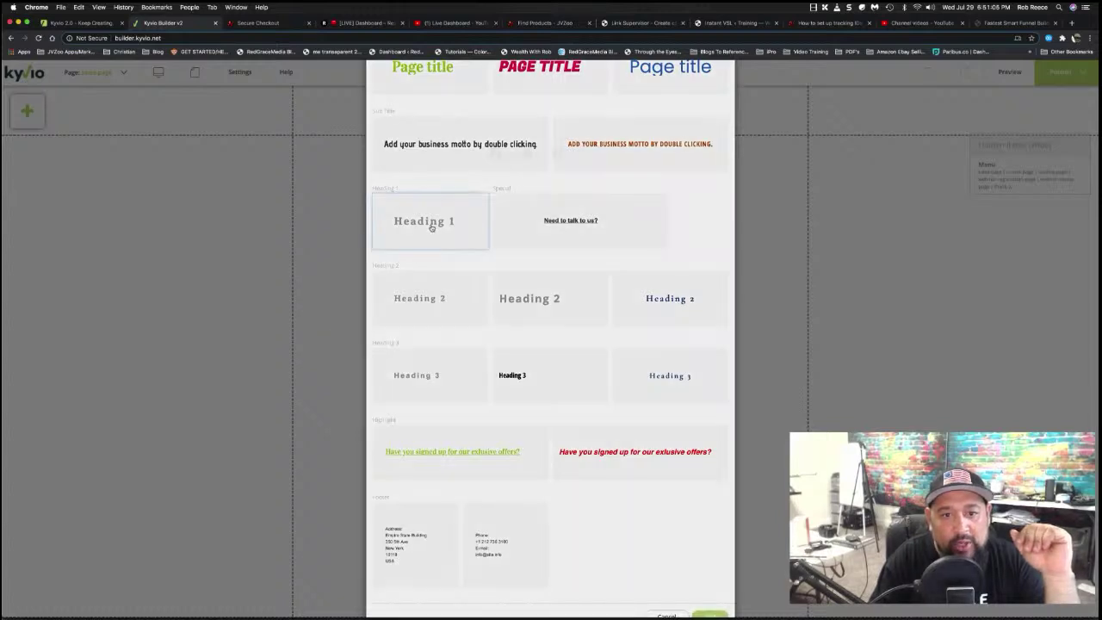
click(433, 227)
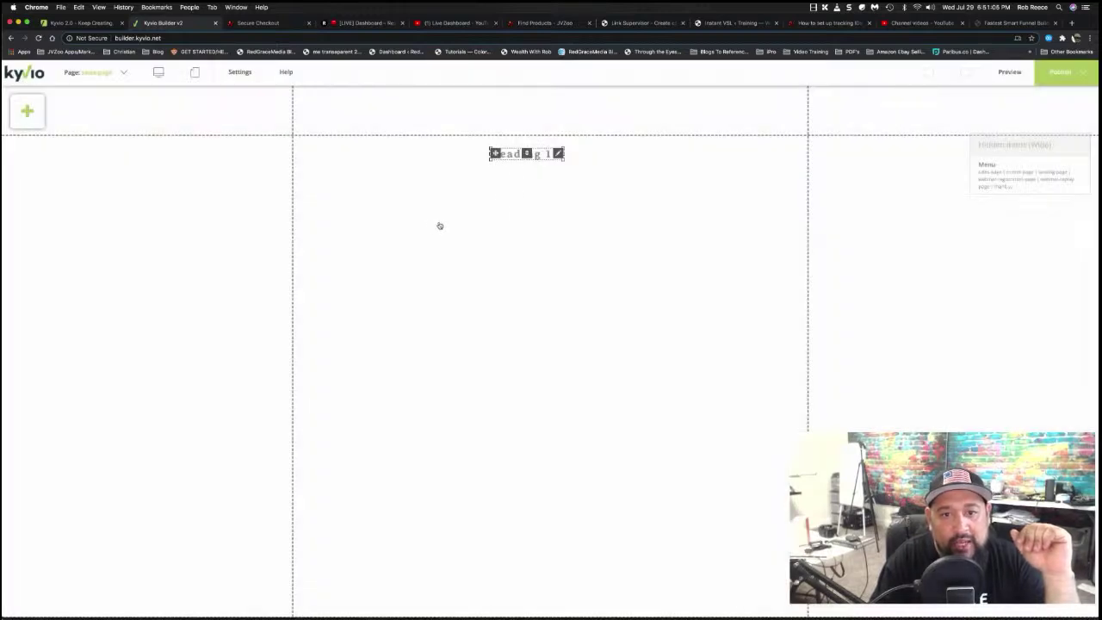
drag(565, 154, 739, 150)
drag(486, 152, 418, 147)
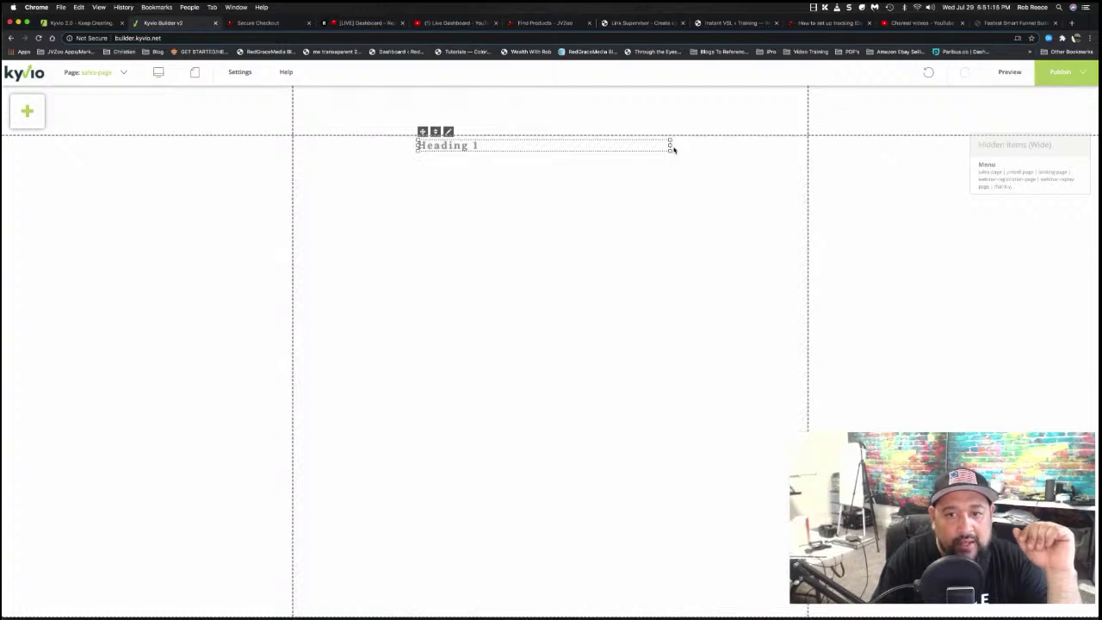
Replace the heading's placeholder text with "THIS IS THE HEADLINE THAT IS SUPPOSE TO MAKE YOU WANT TO BUY SOMETHING"
double_click(673, 148)
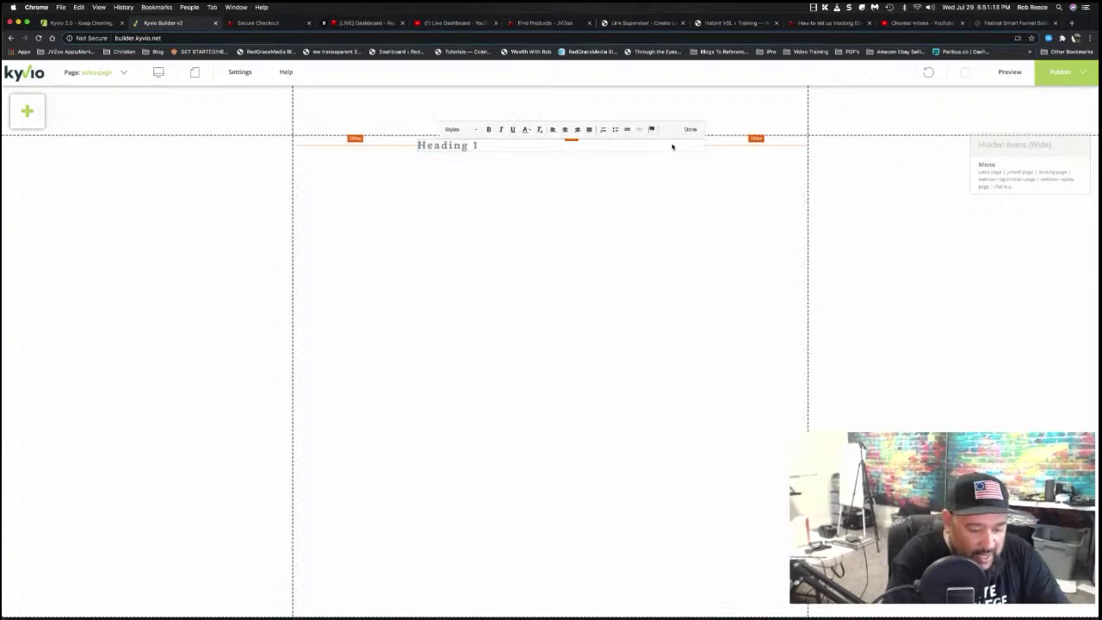
text(THIS IS THE )
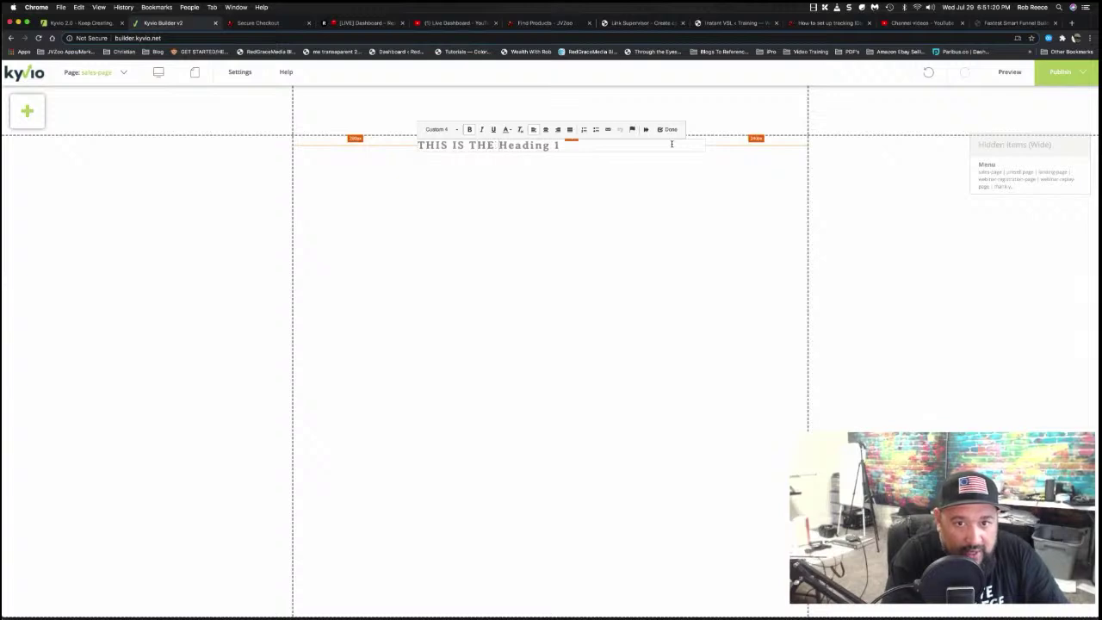
text(HEADLINE TH)
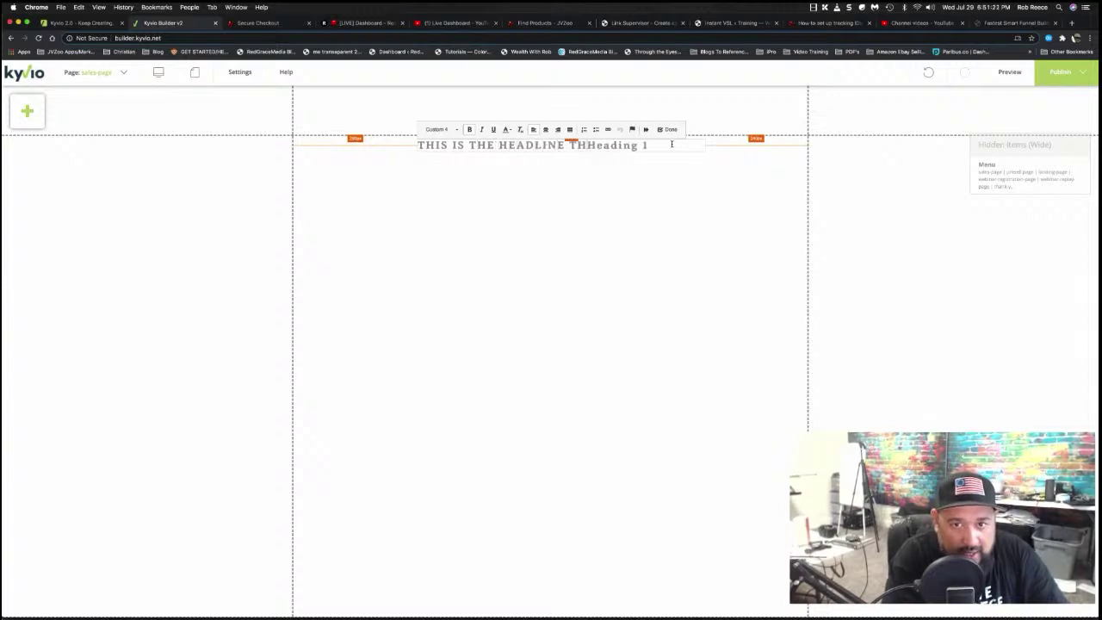
text(AT IS SUPPOS)
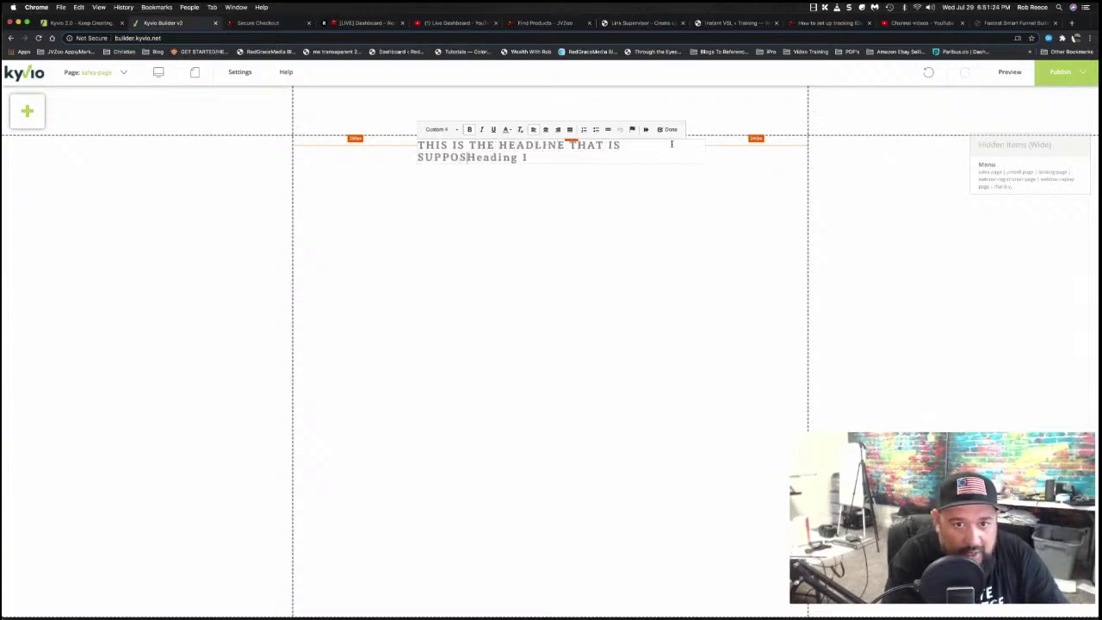
text(E TO MA)
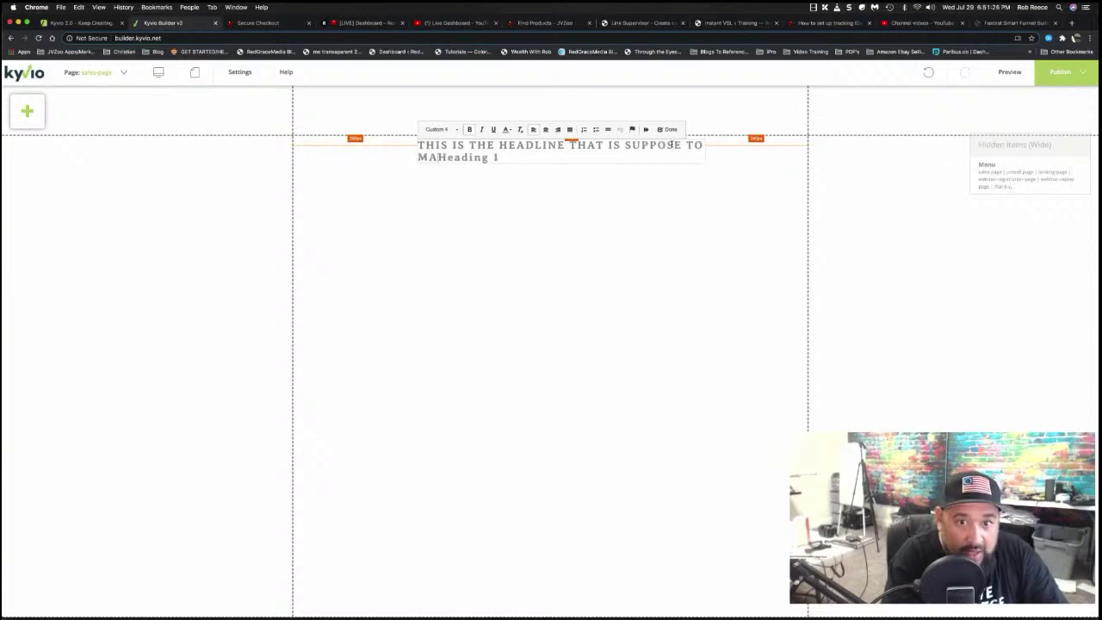
text(KE YOU WANT TO)
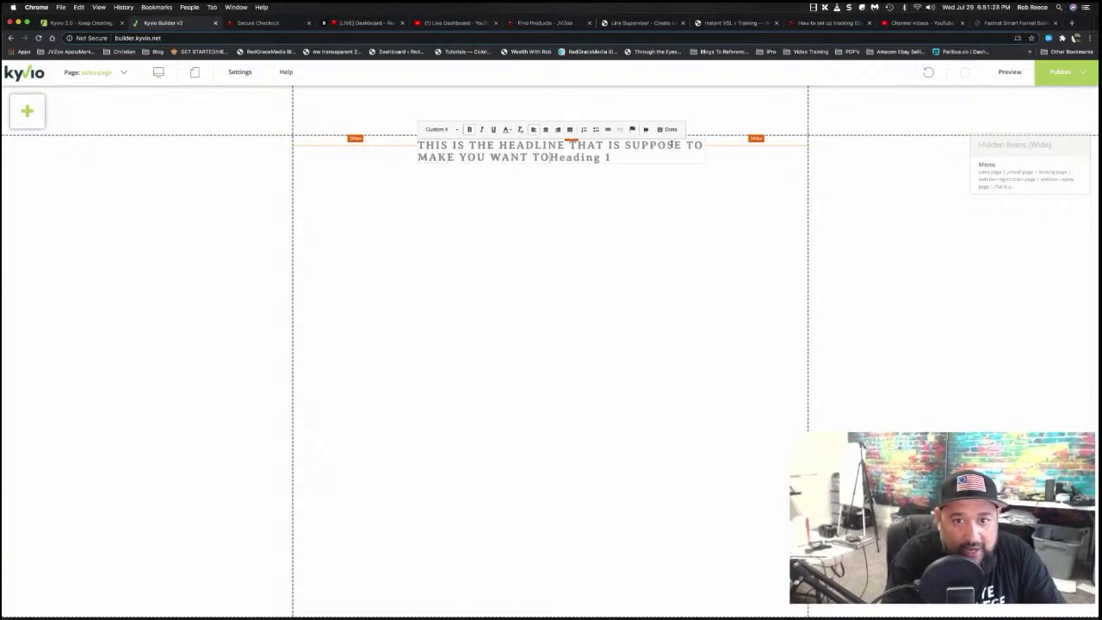
text( BUY SOMETHING)
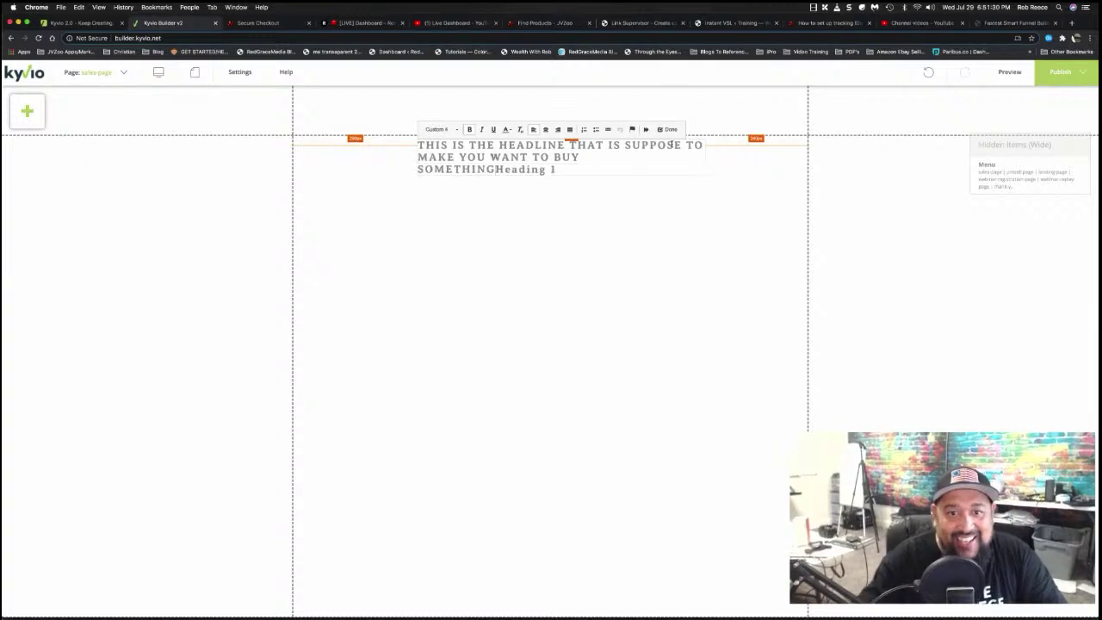
triple_click(577, 171)
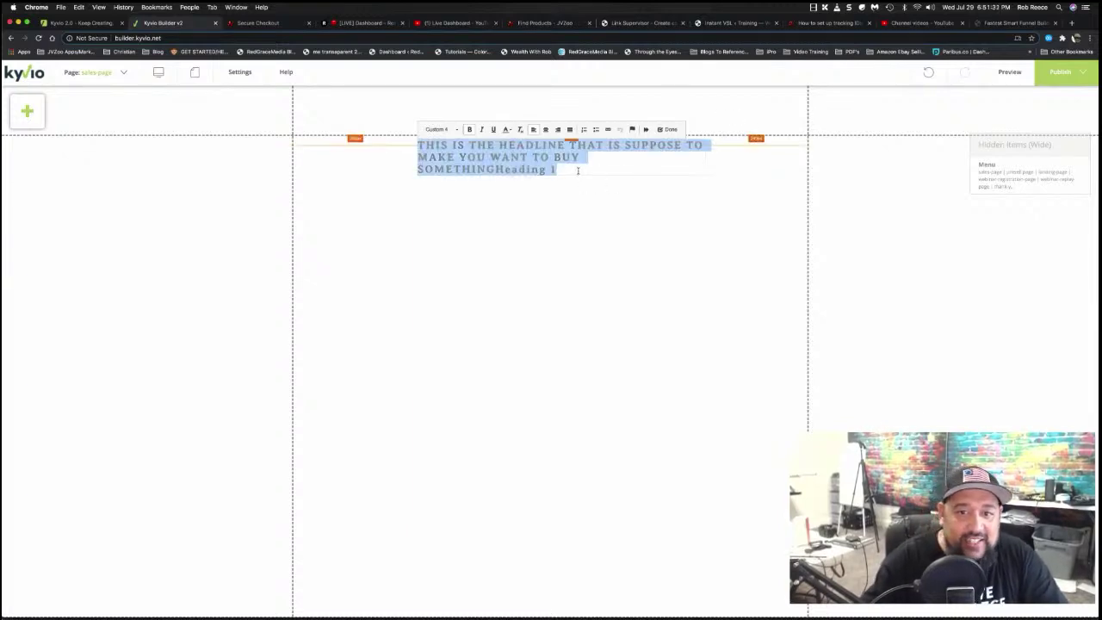
click(573, 172)
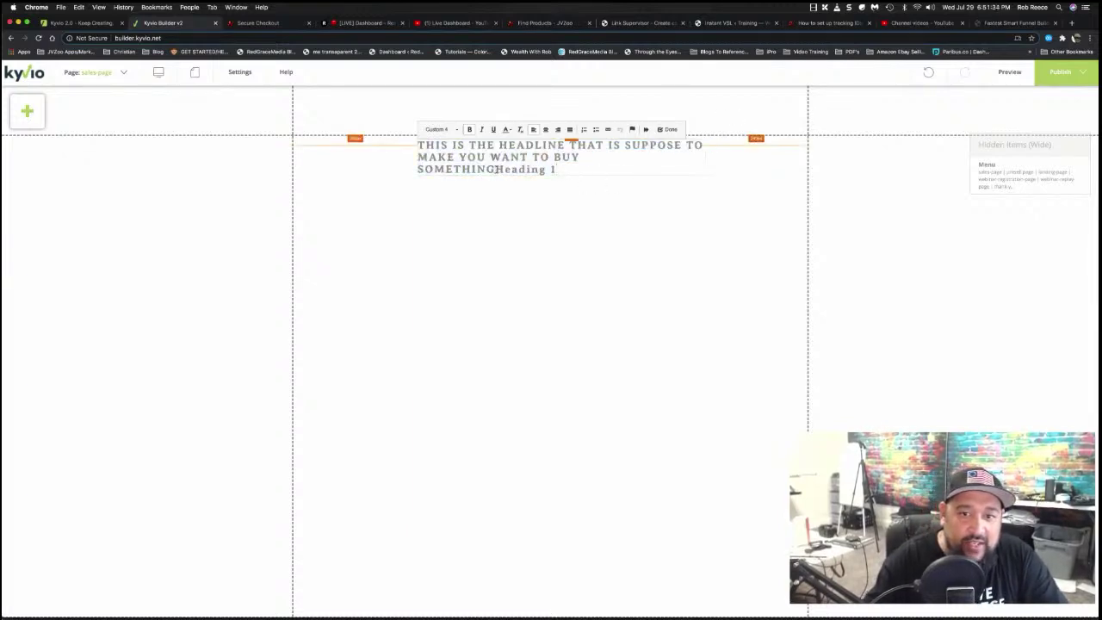
drag(496, 169, 574, 165)
key(BackSpace)
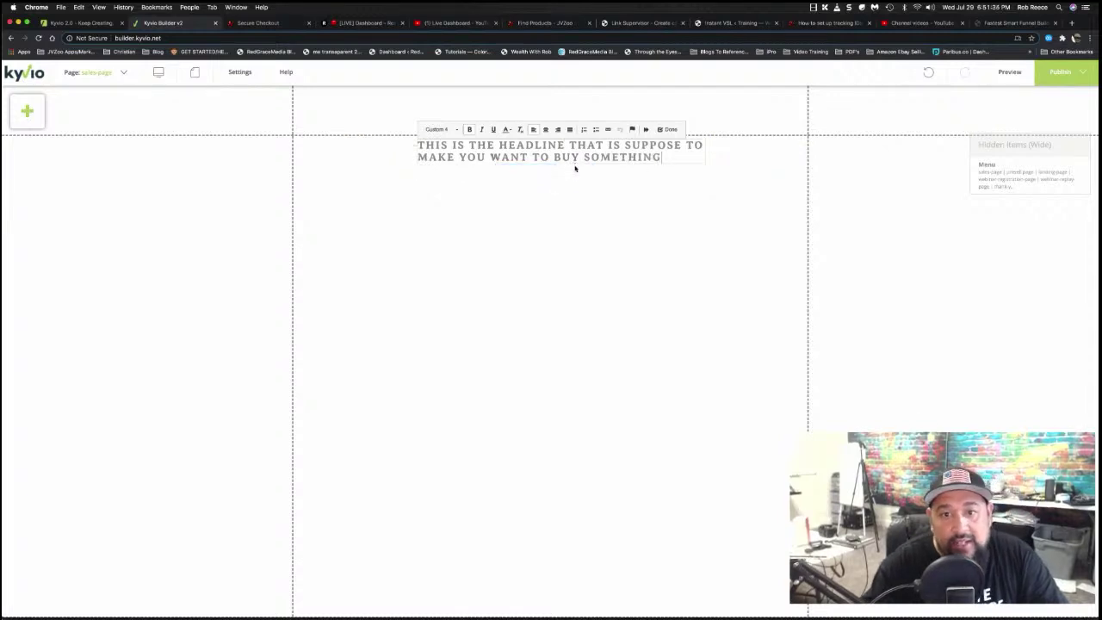
Center the headline text, apply the Heading 1 style to it, and finish editing
click(547, 129)
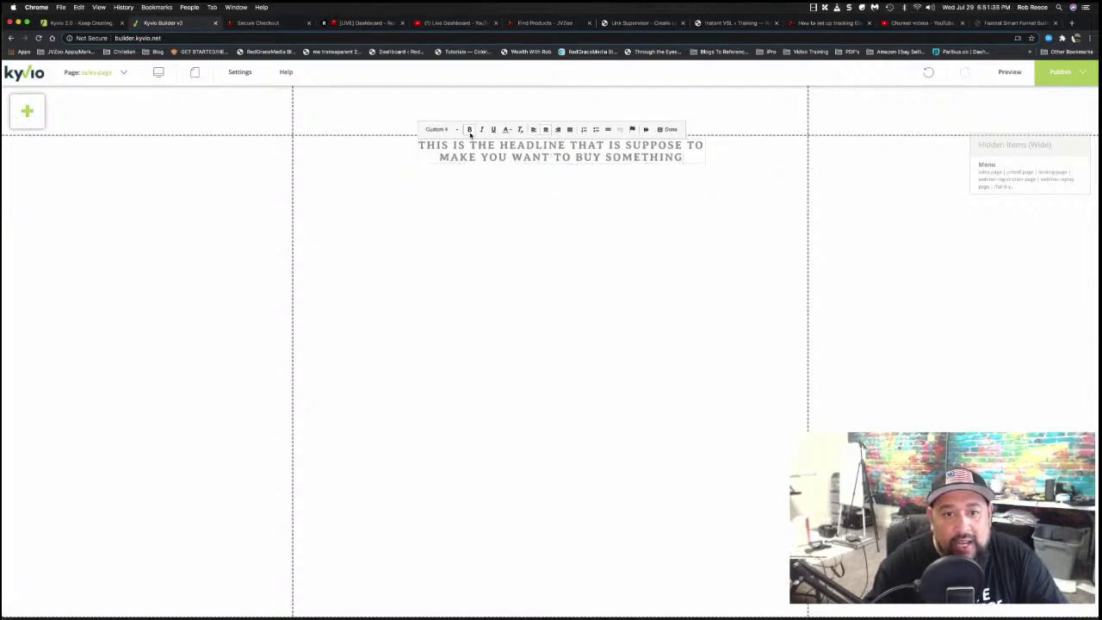
click(441, 130)
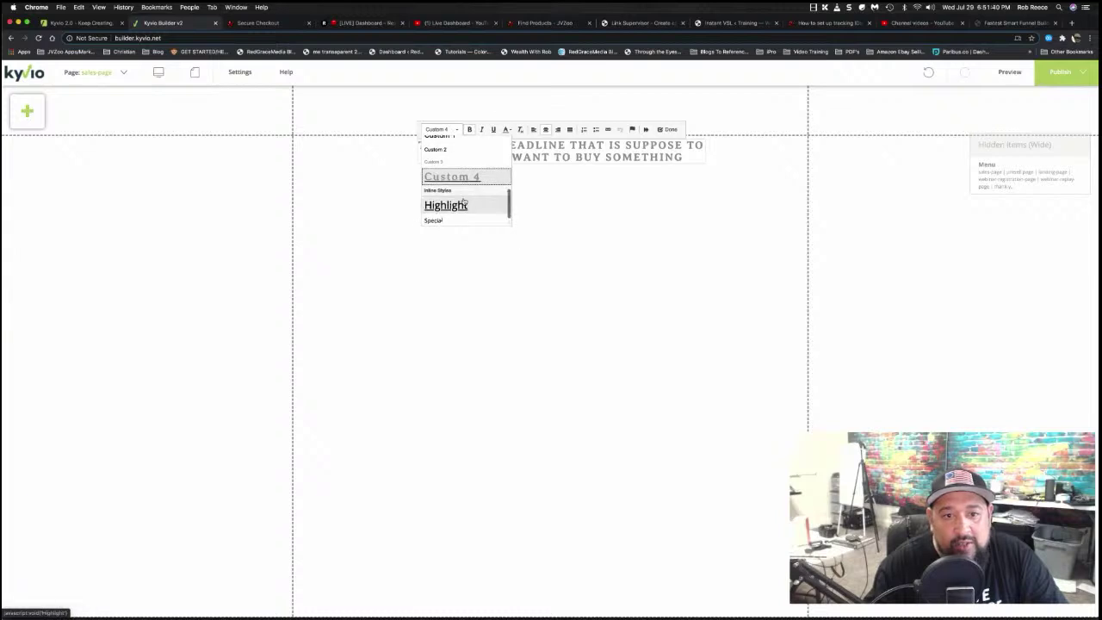
scroll(463, 202, up, 5)
click(465, 158)
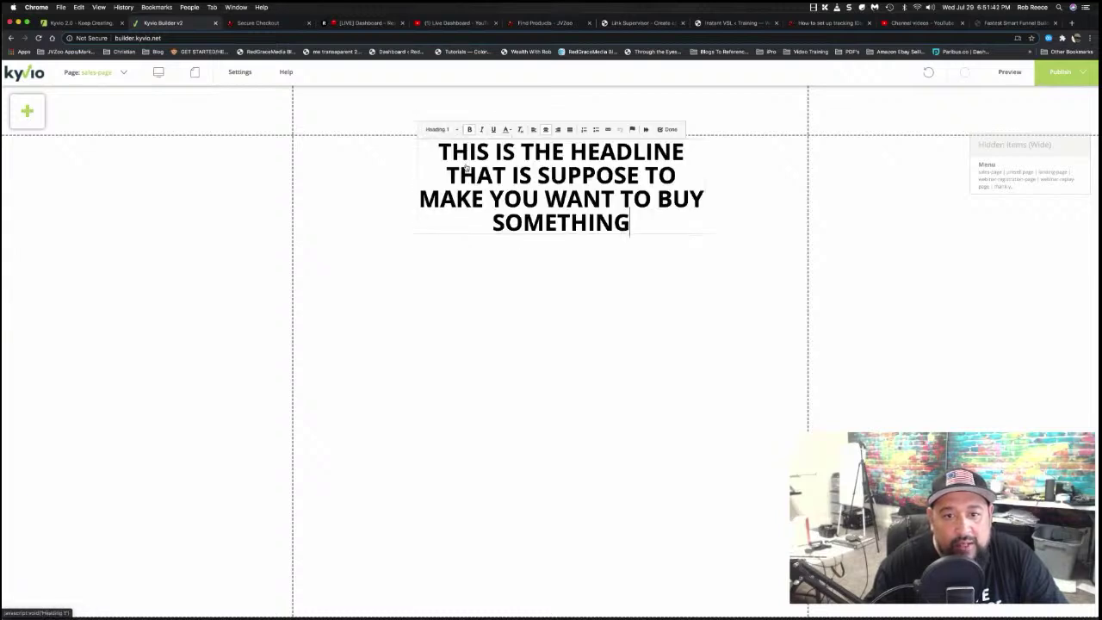
click(535, 290)
Add a YouTube video item to the sales page below the headline
click(27, 111)
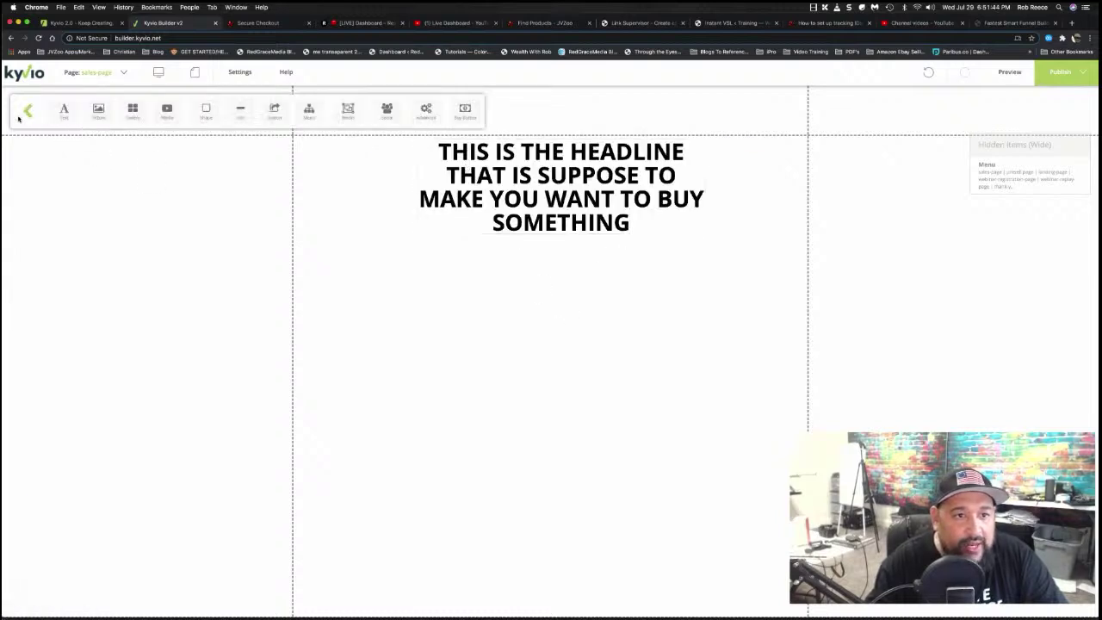
drag(169, 117, 516, 327)
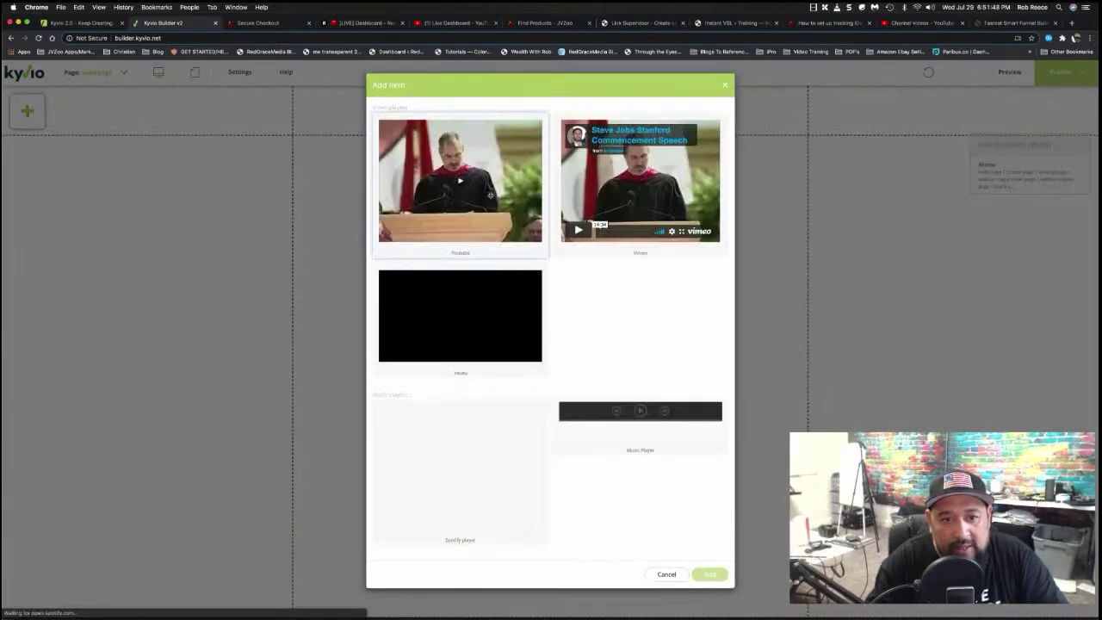
click(517, 328)
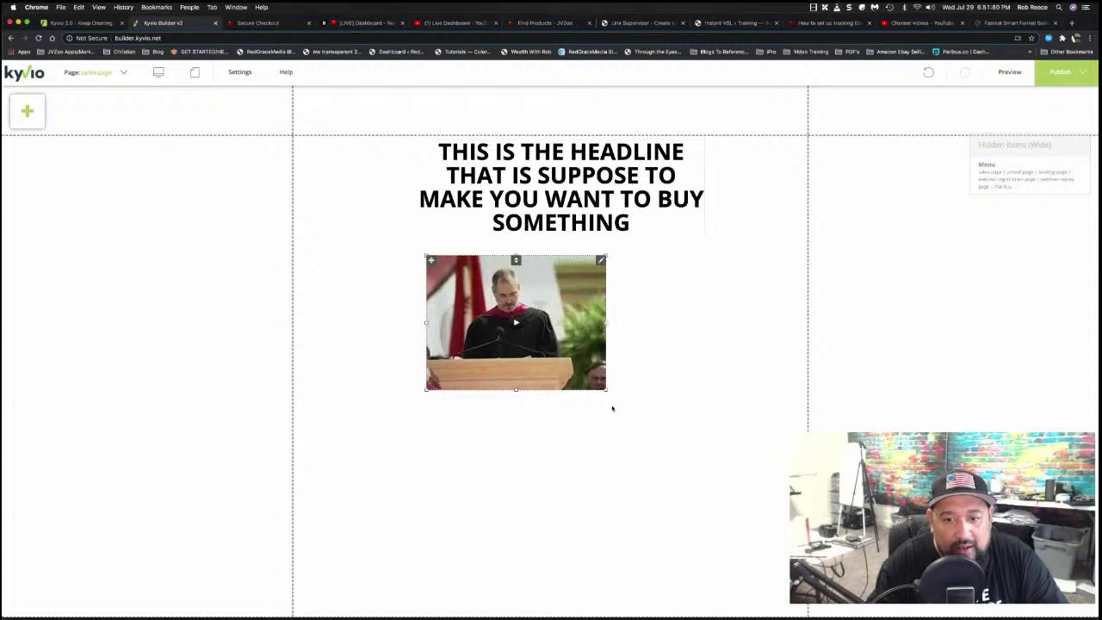
Move the video directly under the headline and enlarge it to about 990 by 490 px
drag(607, 391, 758, 412)
drag(607, 325, 754, 325)
drag(589, 259, 565, 256)
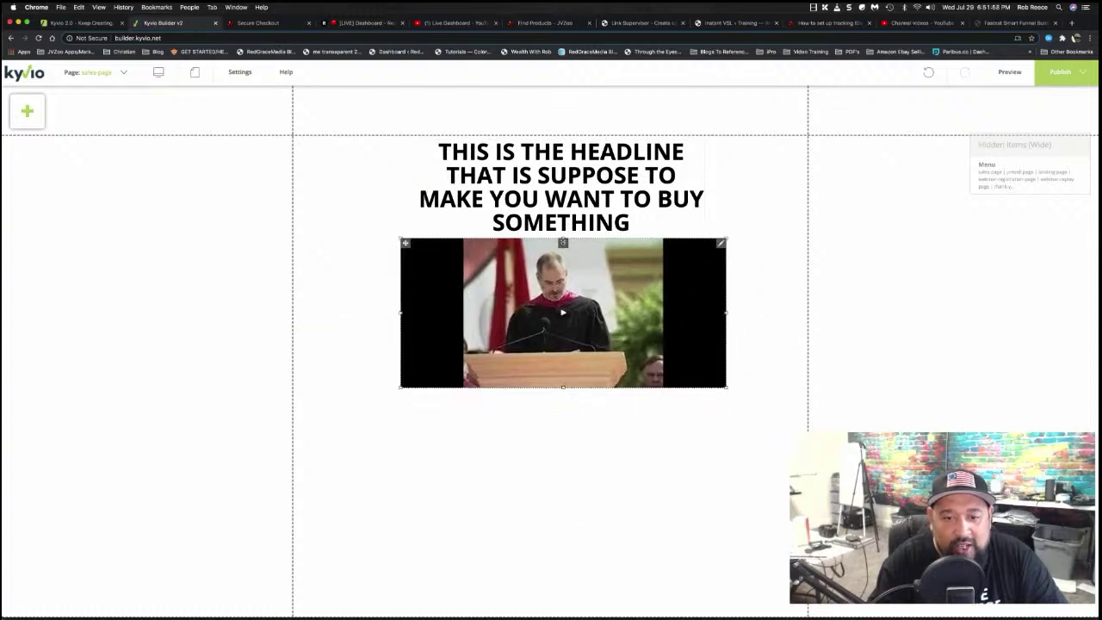
drag(565, 372, 568, 485)
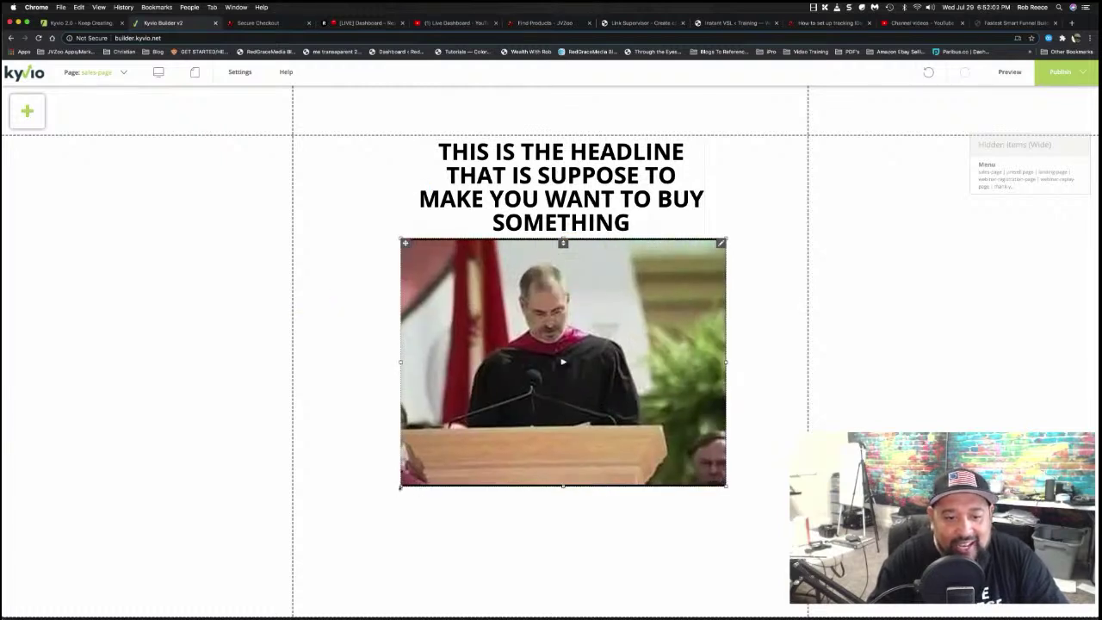
drag(400, 487, 361, 443)
drag(403, 341, 358, 343)
drag(683, 343, 781, 342)
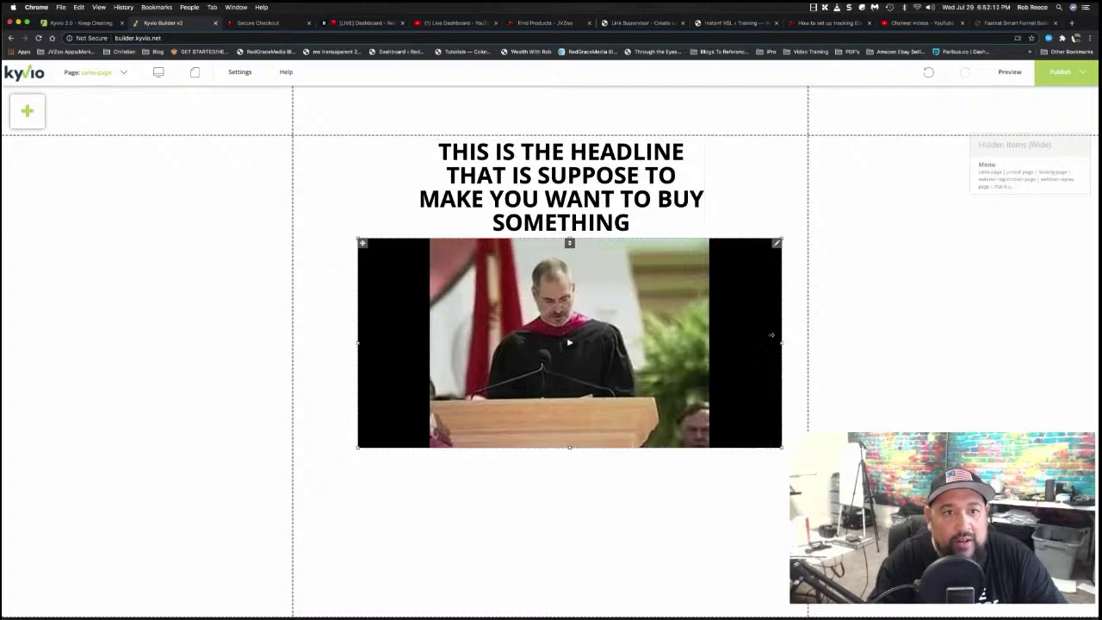
On YouTube, copy the video ID of the recommended NowThis live stream of the congressional testimony and return to the Kyvio builder
click(465, 23)
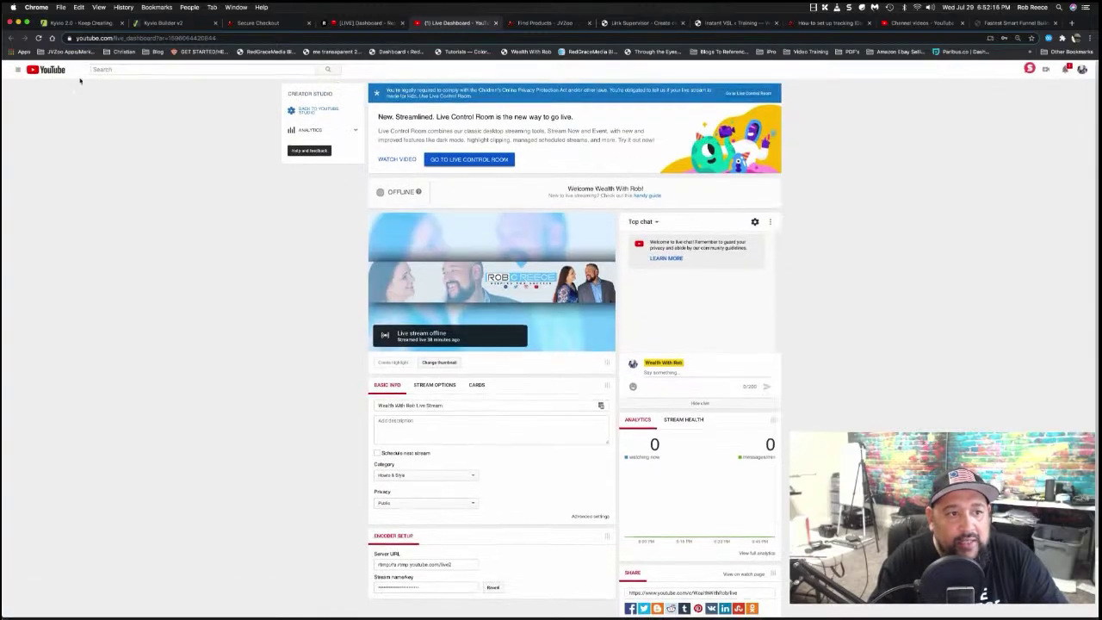
click(315, 111)
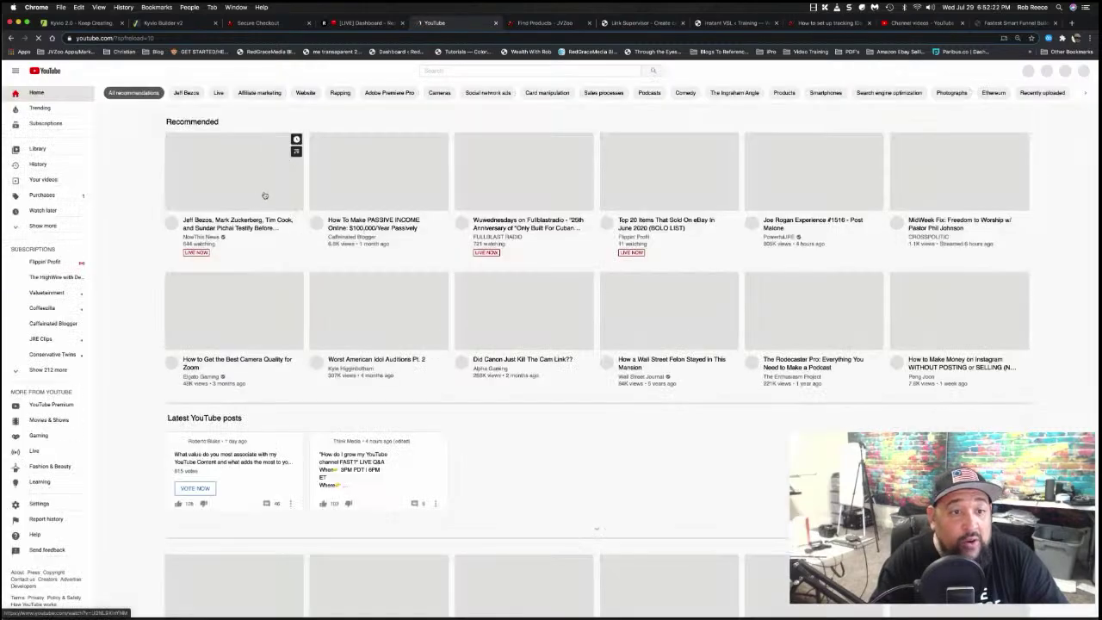
click(248, 178)
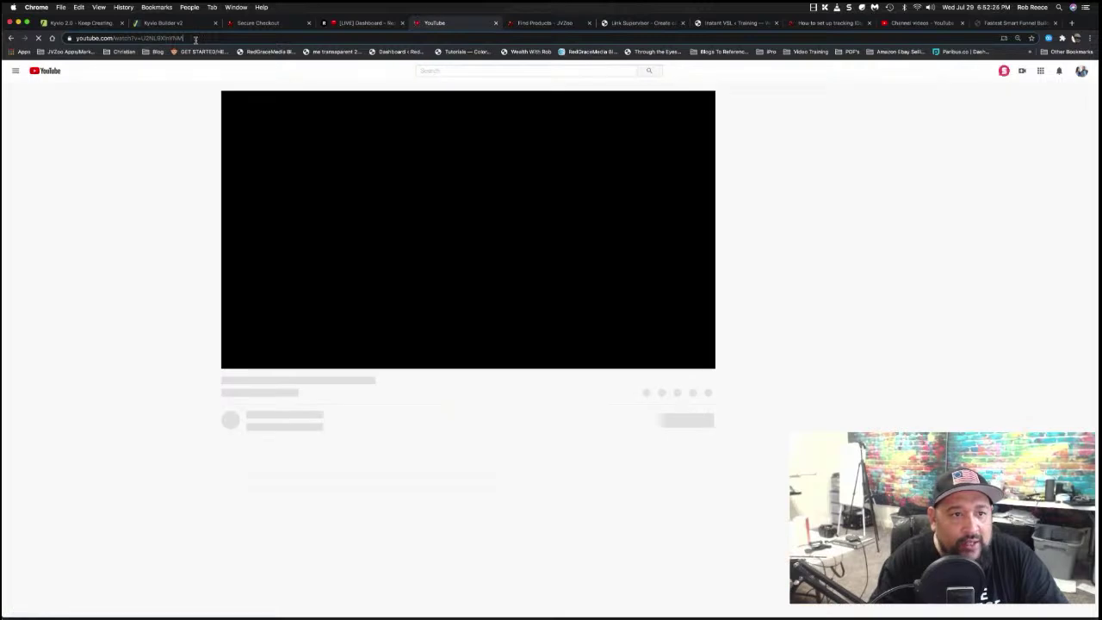
click(196, 39)
double_click(195, 39)
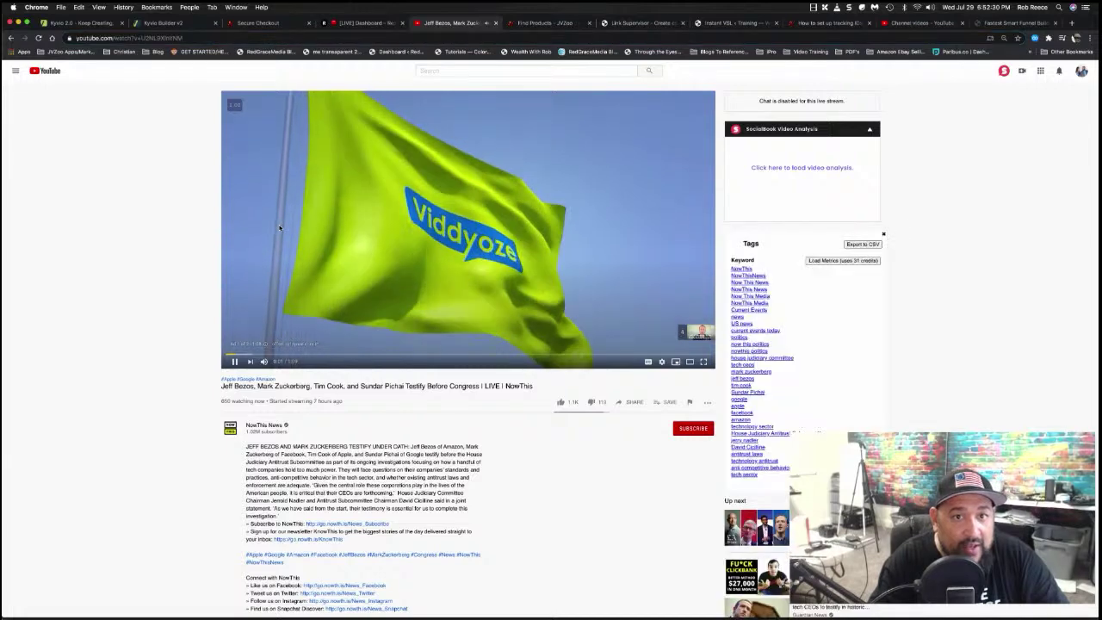
click(372, 276)
click(534, 22)
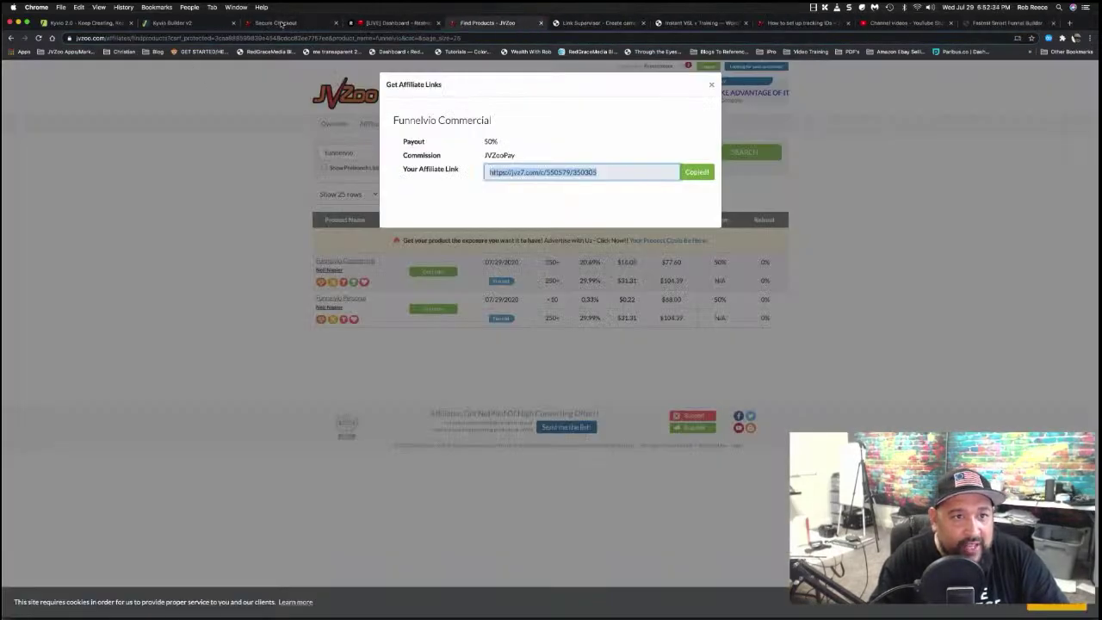
click(281, 24)
click(176, 26)
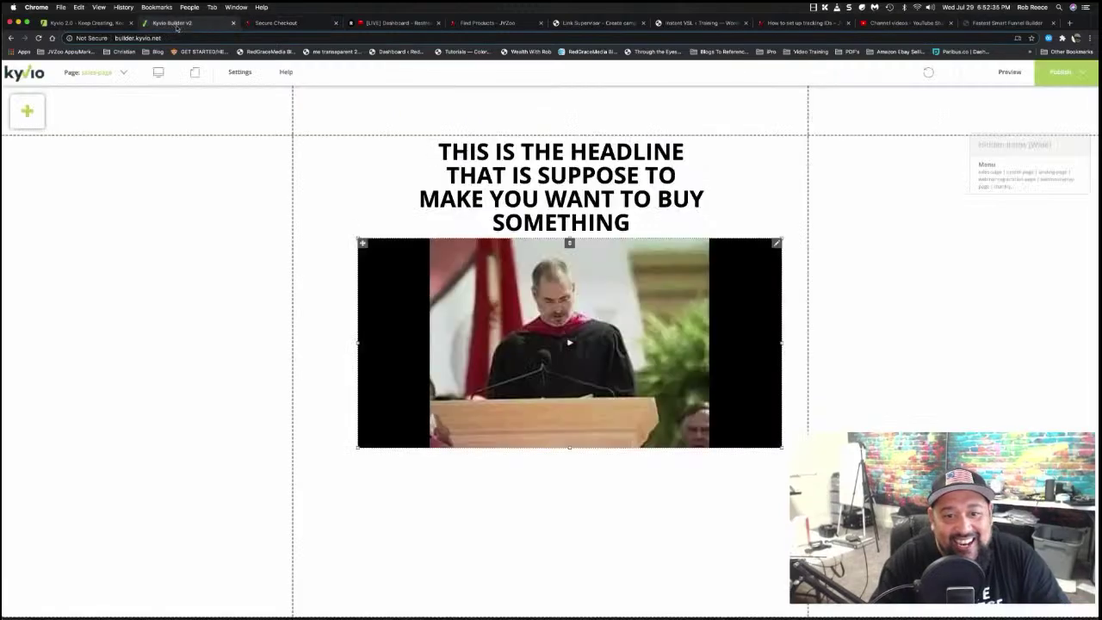
Replace the video item's YouTube source with the copied video ID and turn off the player controls
double_click(556, 343)
double_click(484, 145)
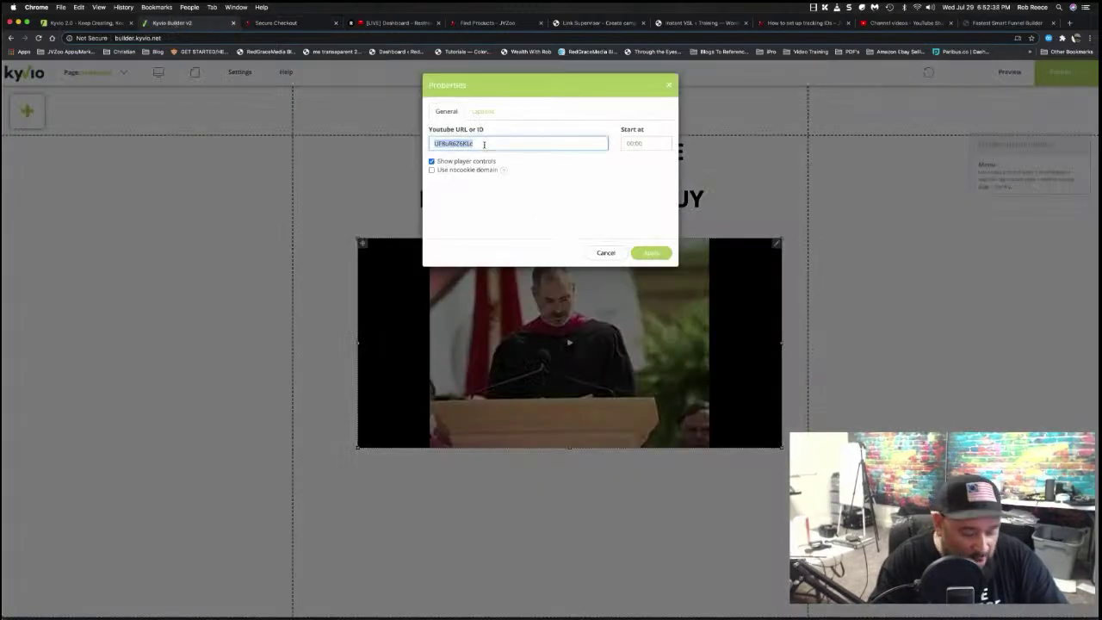
text(U2NLRXinYNM)
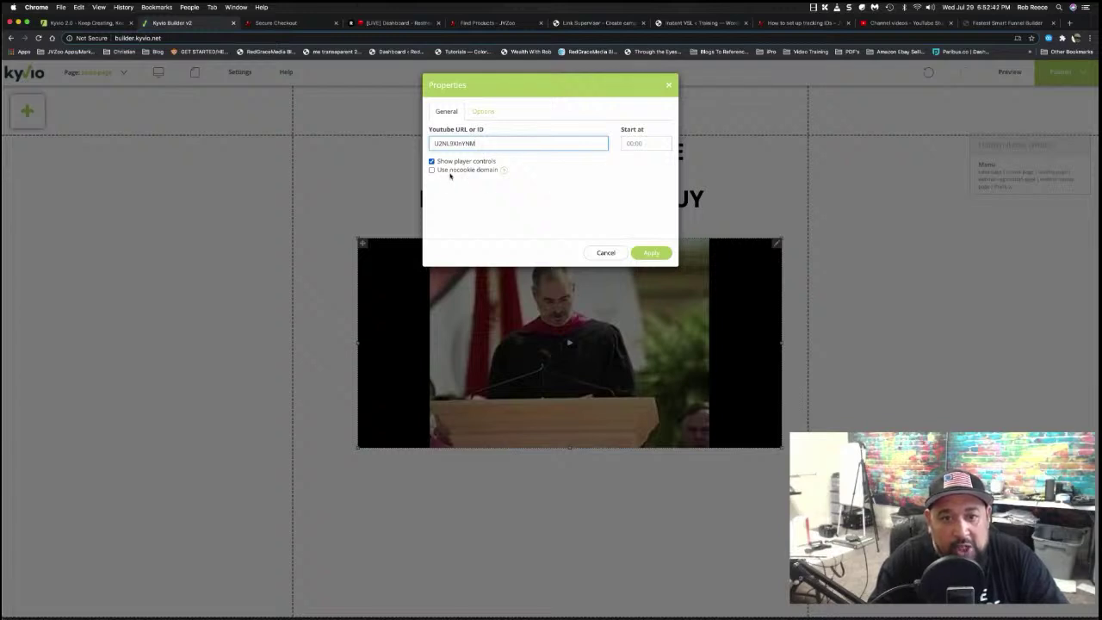
click(456, 163)
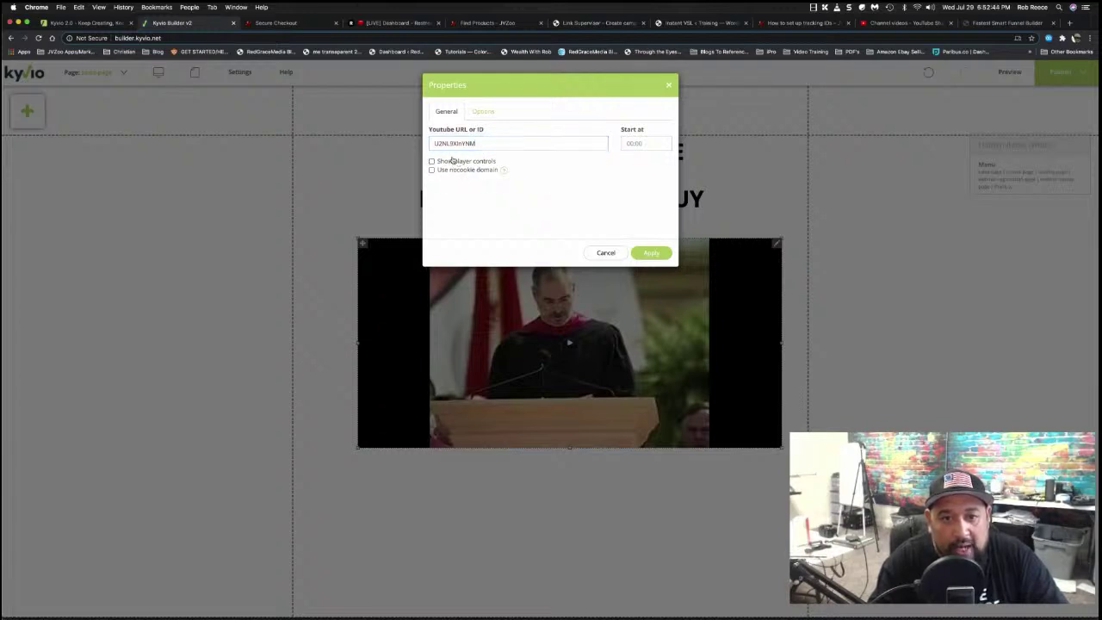
Enable full screen width for the video and apply its properties
click(483, 111)
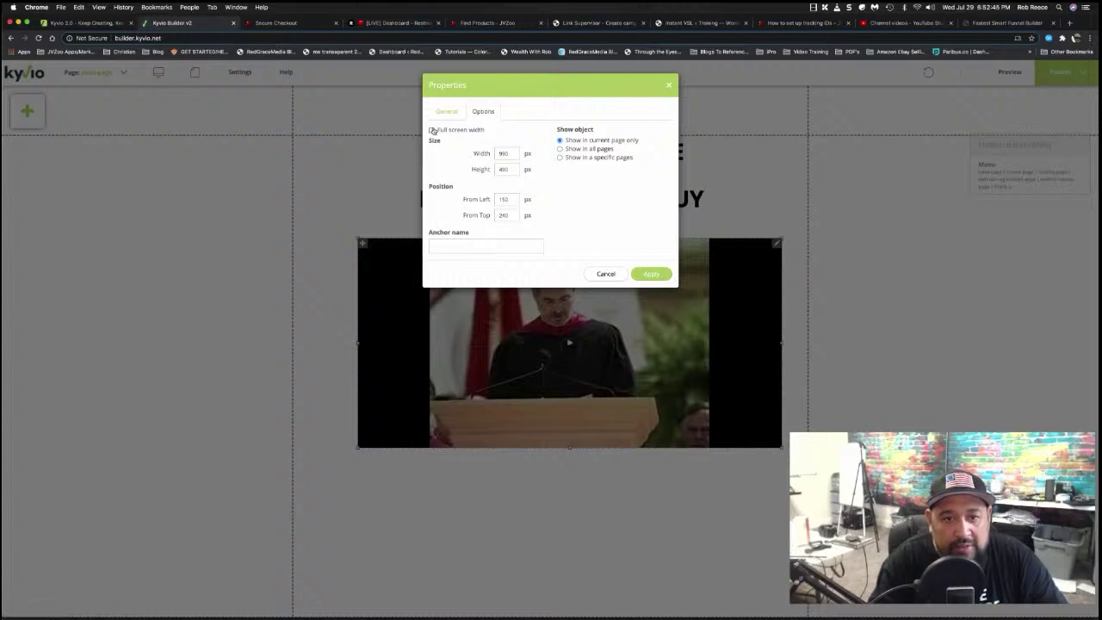
click(432, 130)
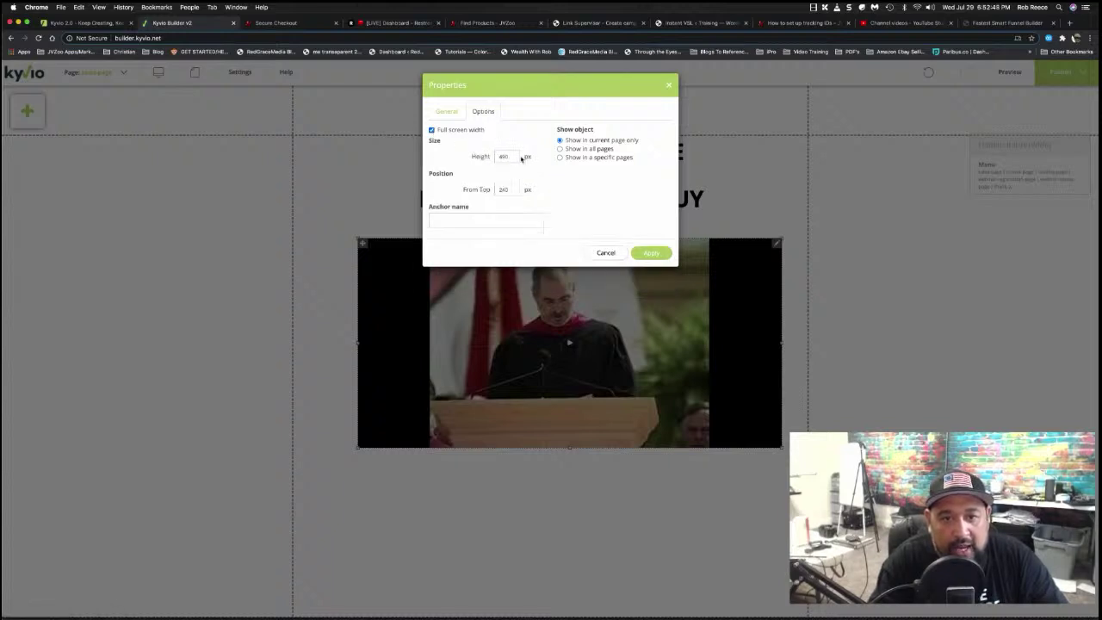
click(432, 130)
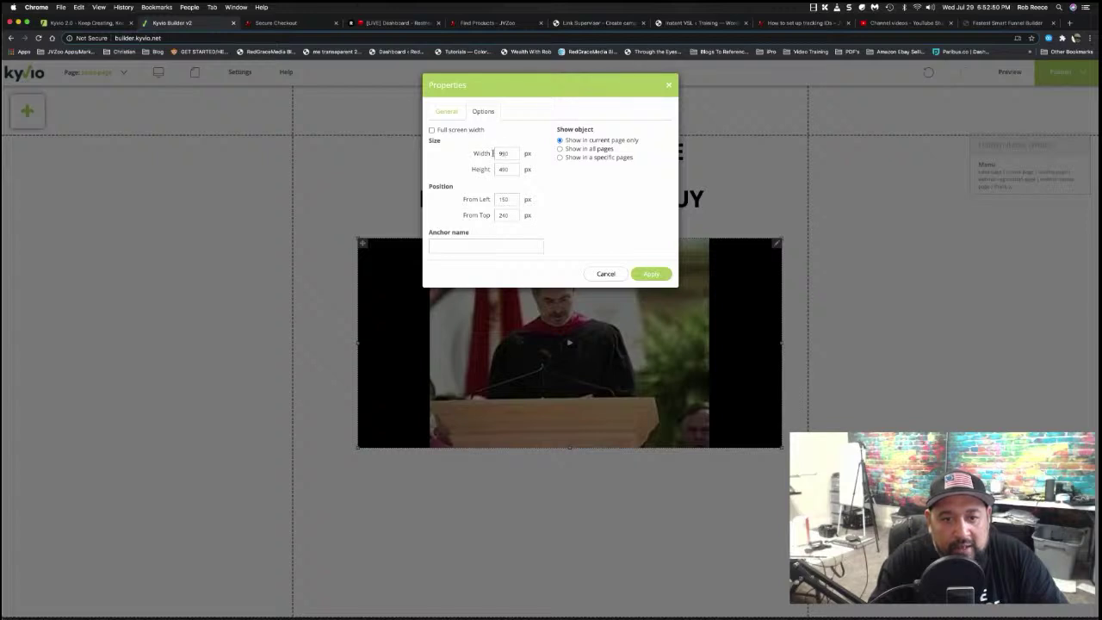
click(432, 130)
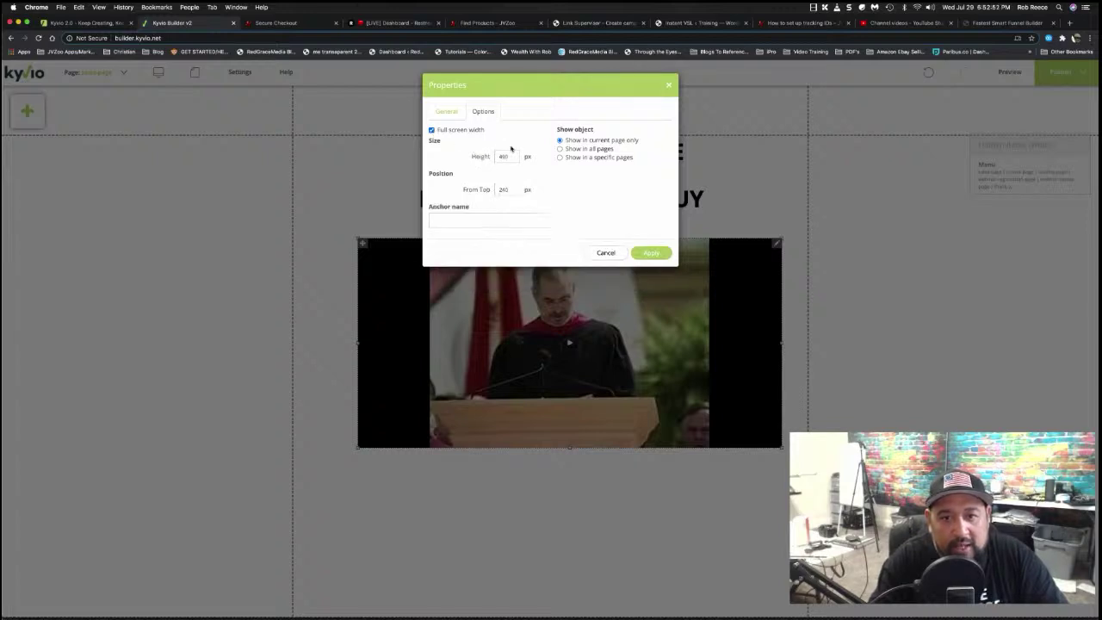
click(651, 253)
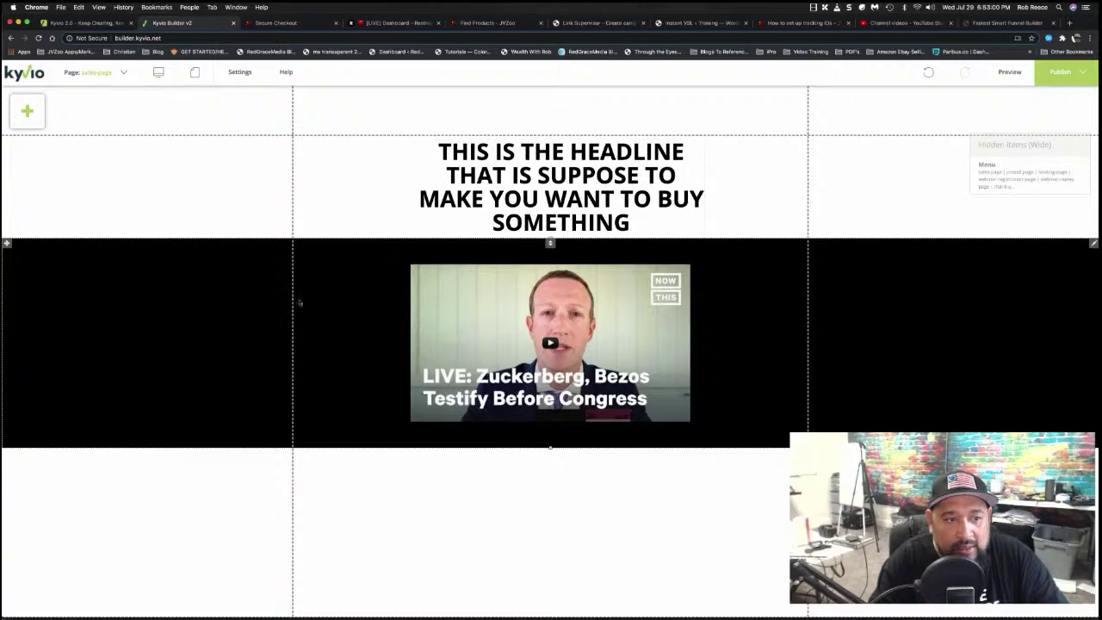
Turn off full screen width for the video and apply the change
double_click(309, 304)
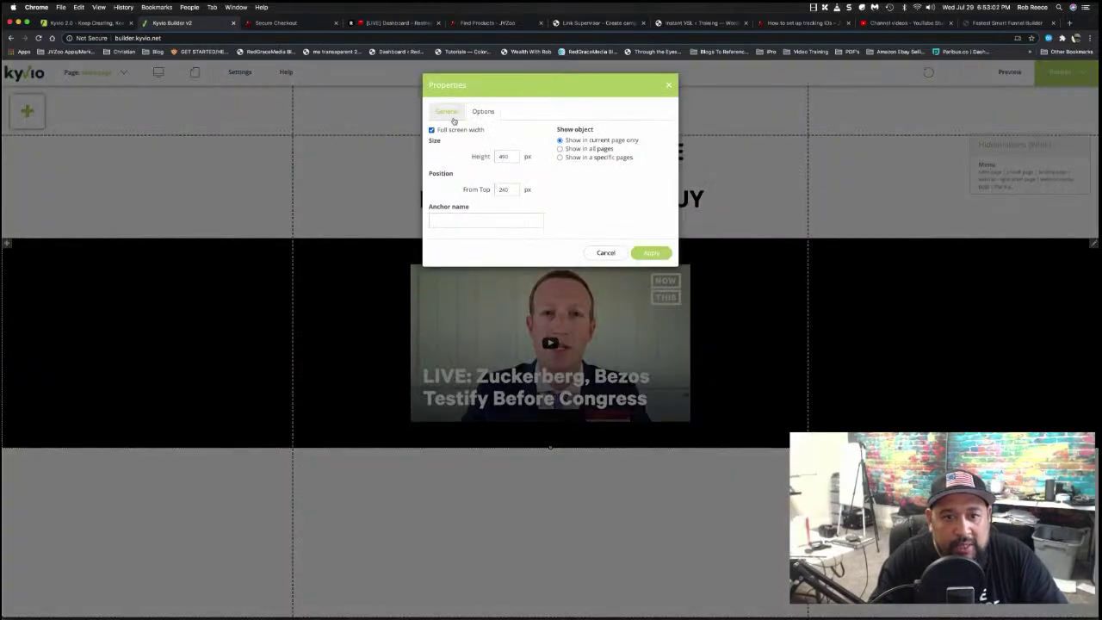
click(431, 130)
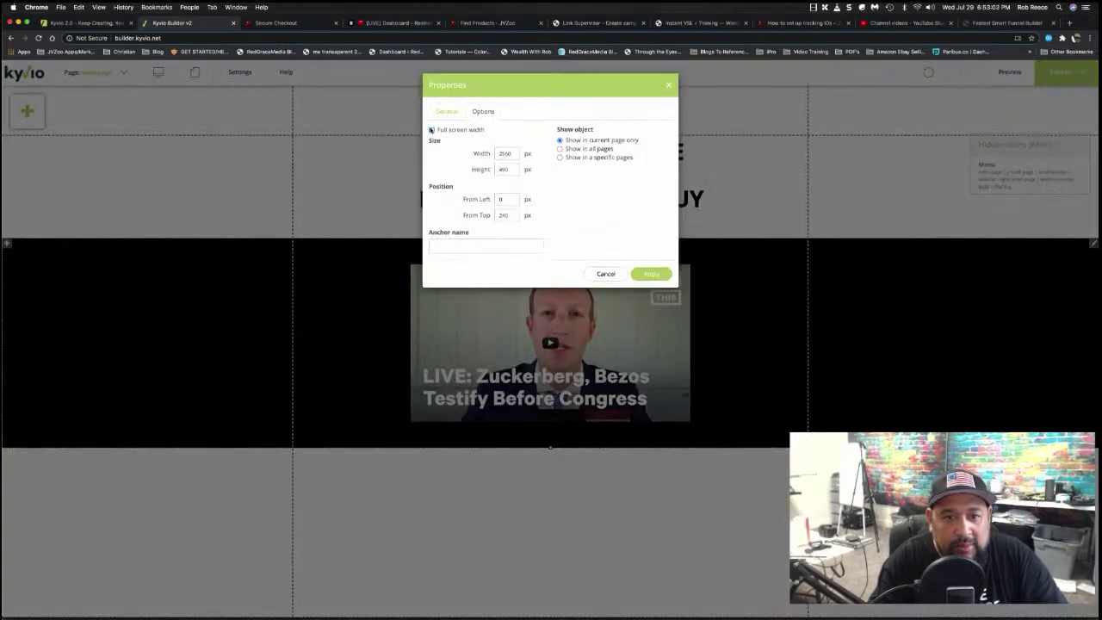
click(652, 274)
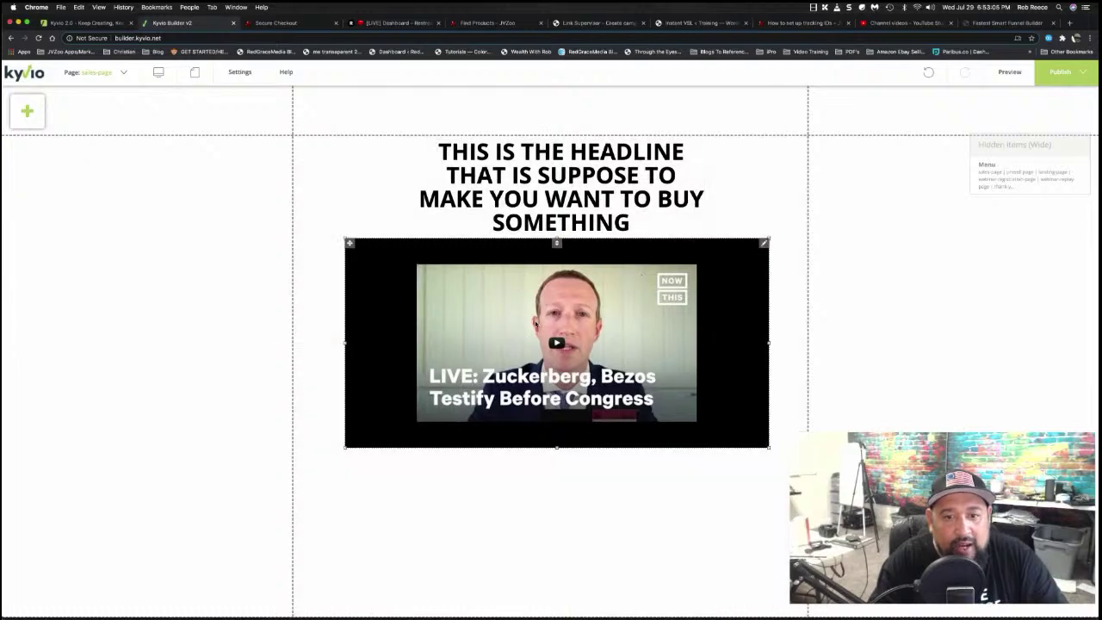
Examine the video item's general settings and its size, position and page visibility options
click(577, 414)
double_click(603, 362)
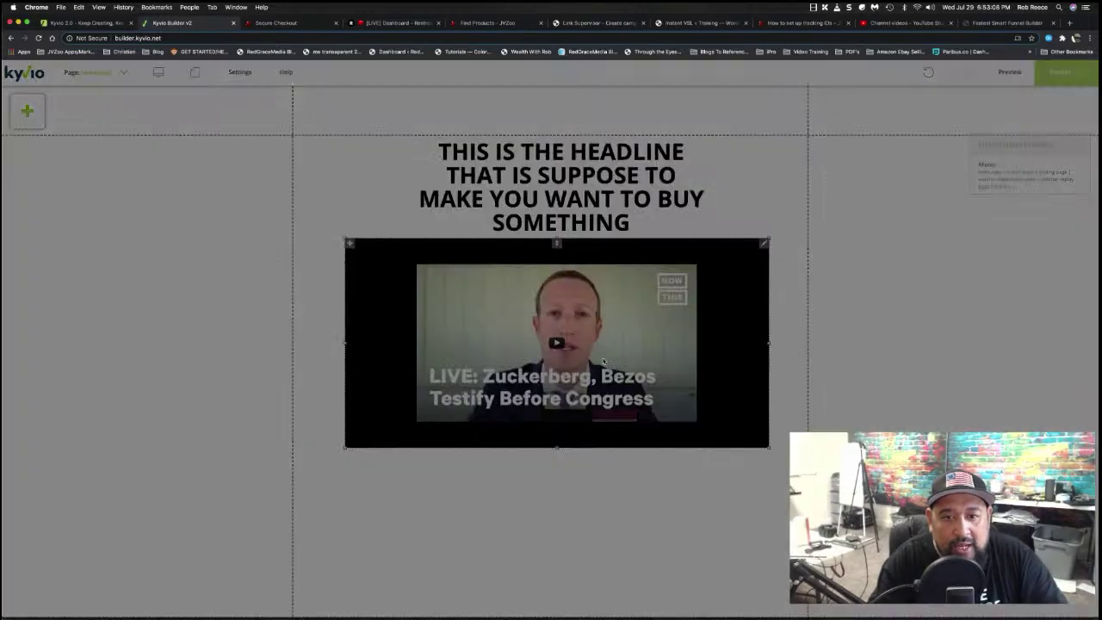
click(483, 111)
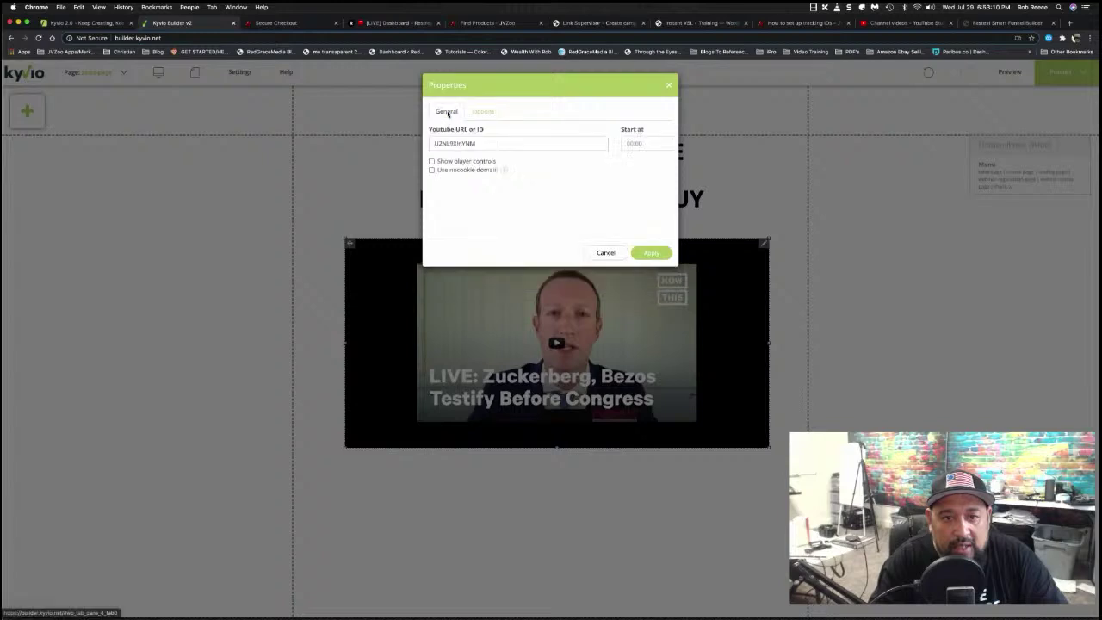
click(456, 112)
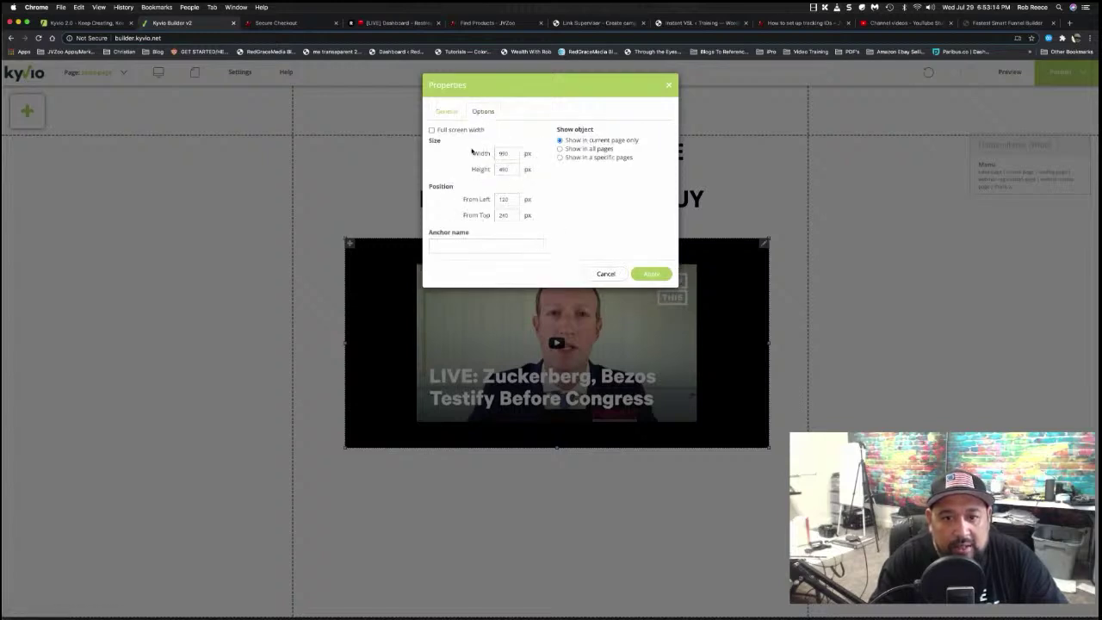
click(651, 273)
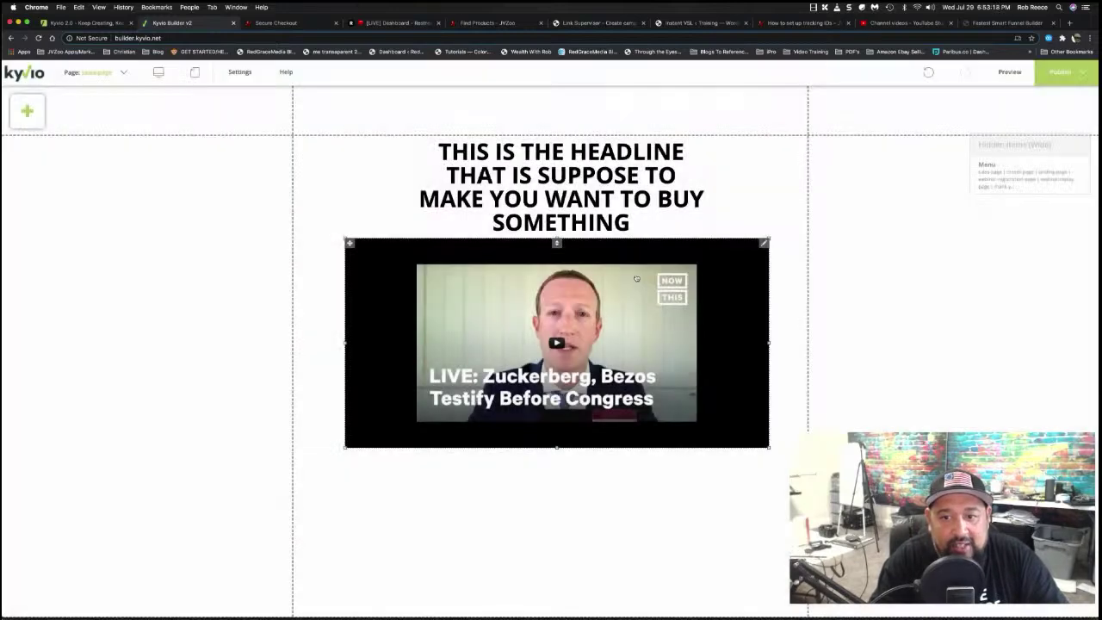
right_click(765, 248)
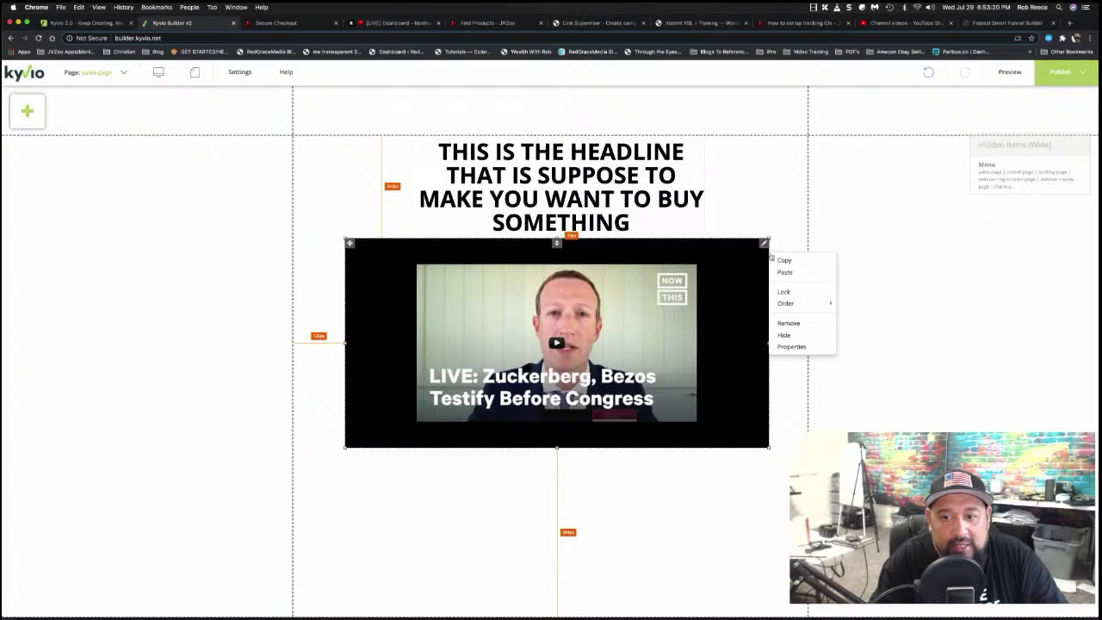
click(791, 346)
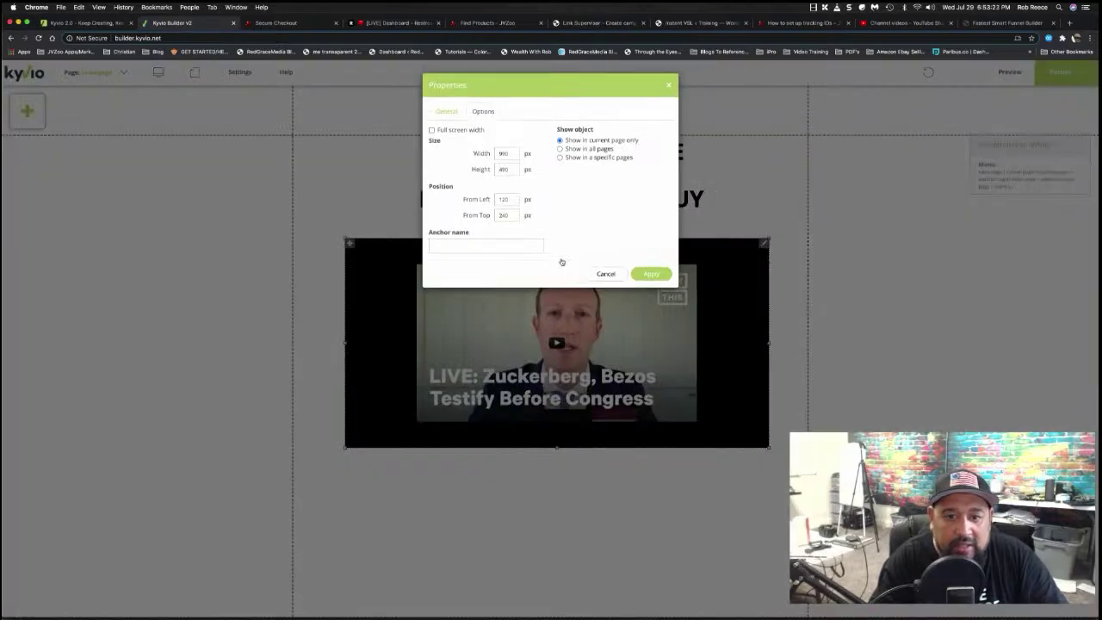
click(606, 274)
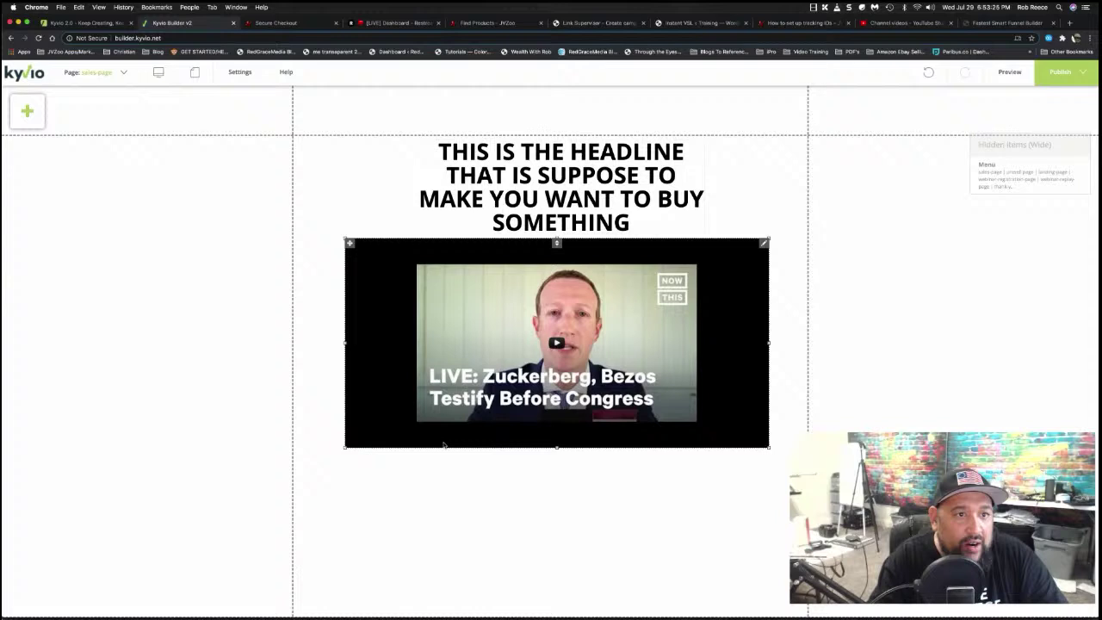
Add the green "100% money back guarantee" text button below the video
click(39, 118)
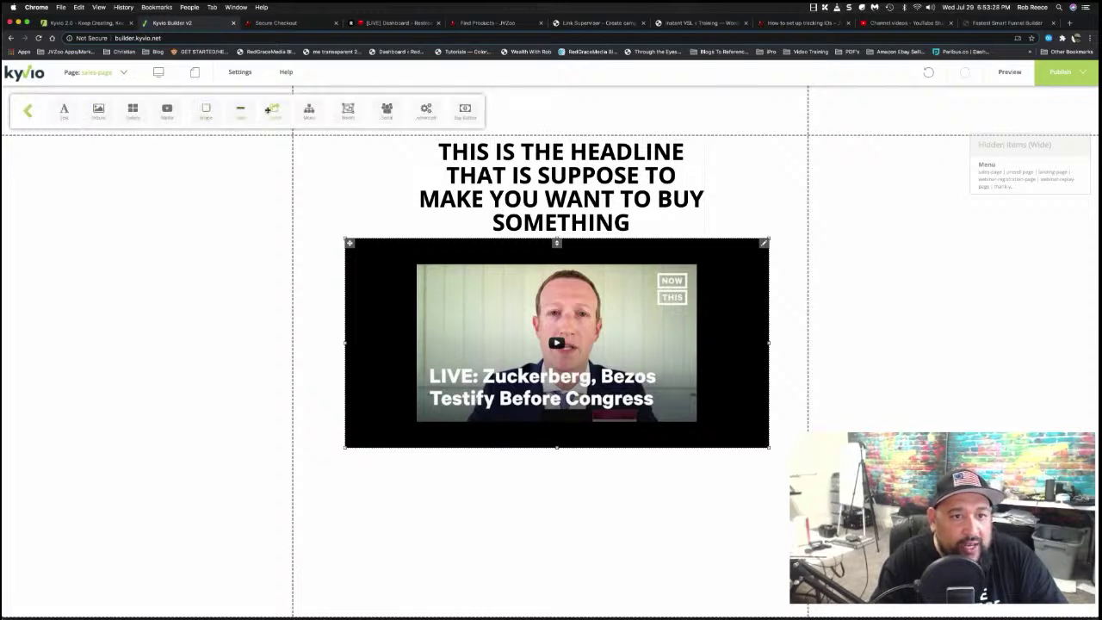
drag(275, 108, 554, 505)
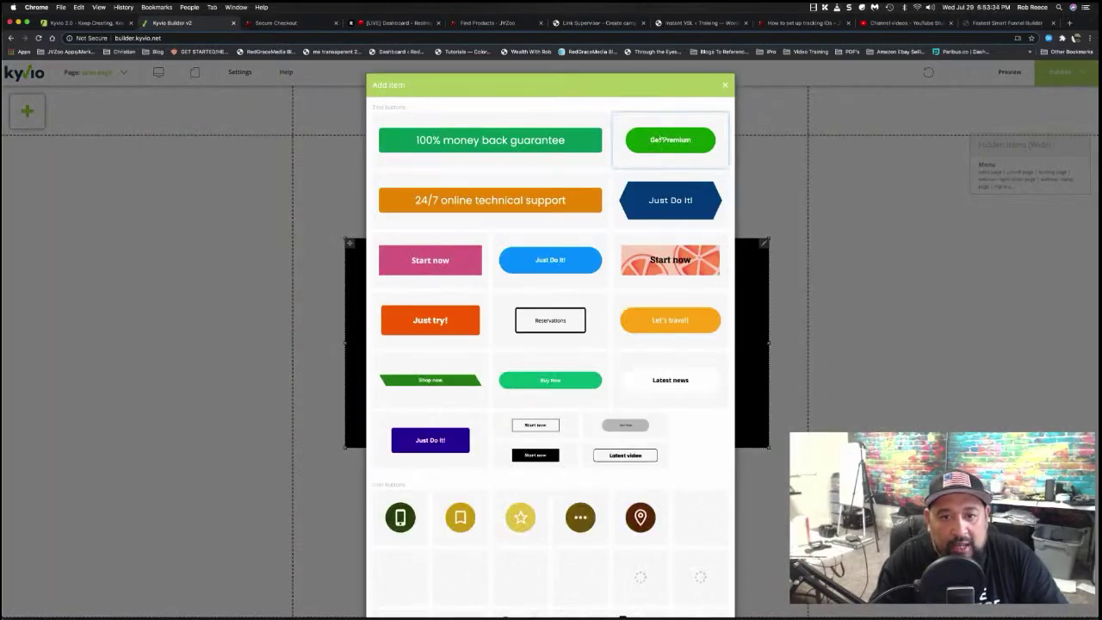
scroll(512, 334, down, 1)
scroll(512, 334, down, 3)
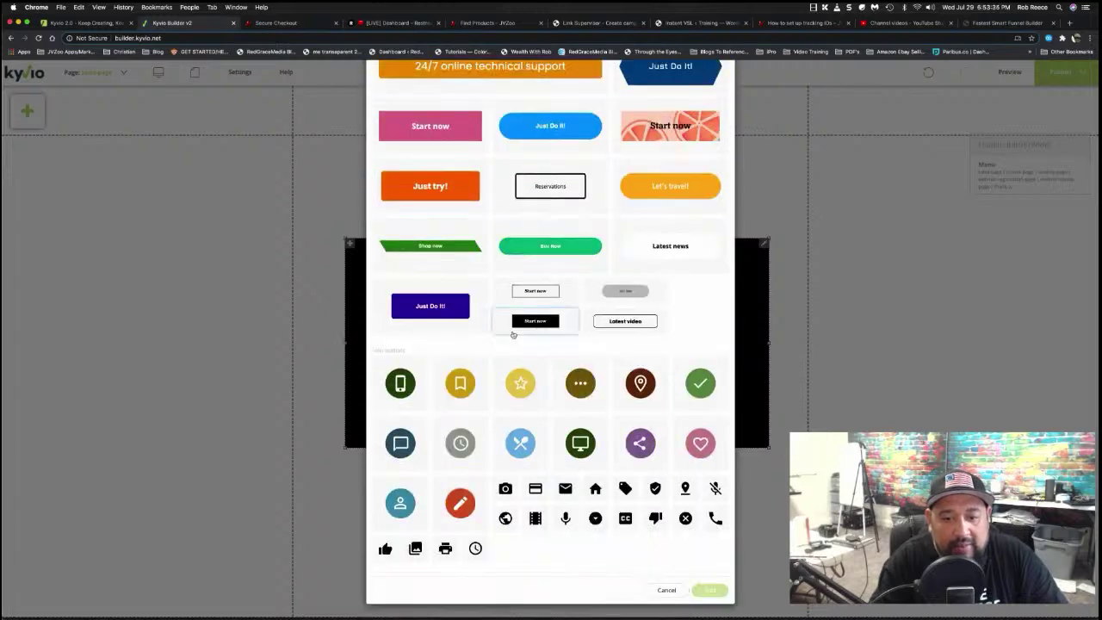
scroll(512, 334, up, 4)
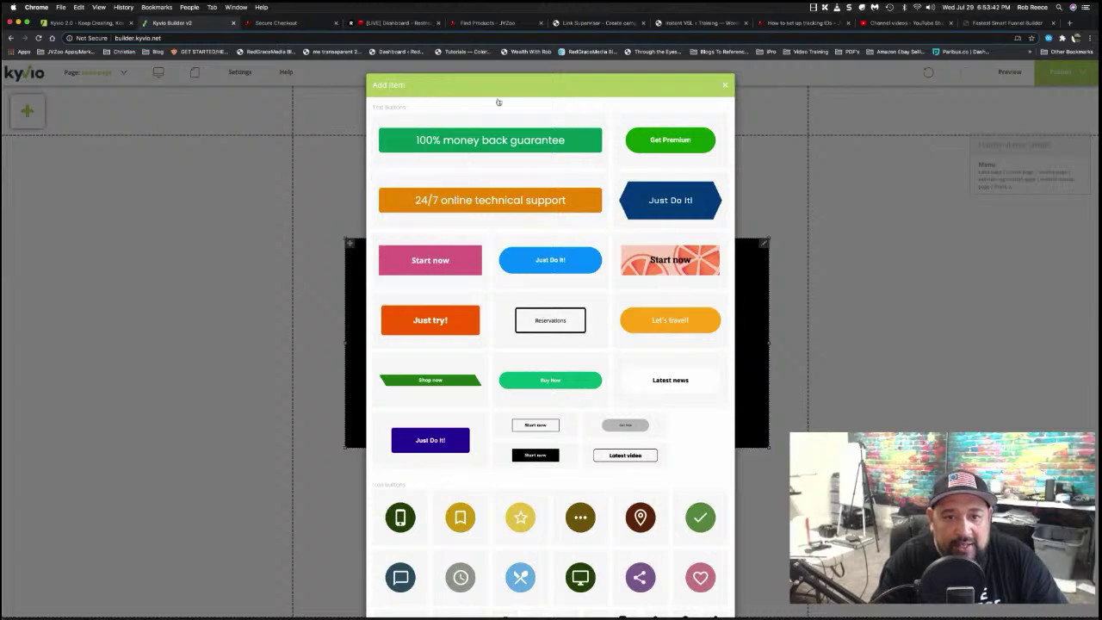
click(493, 139)
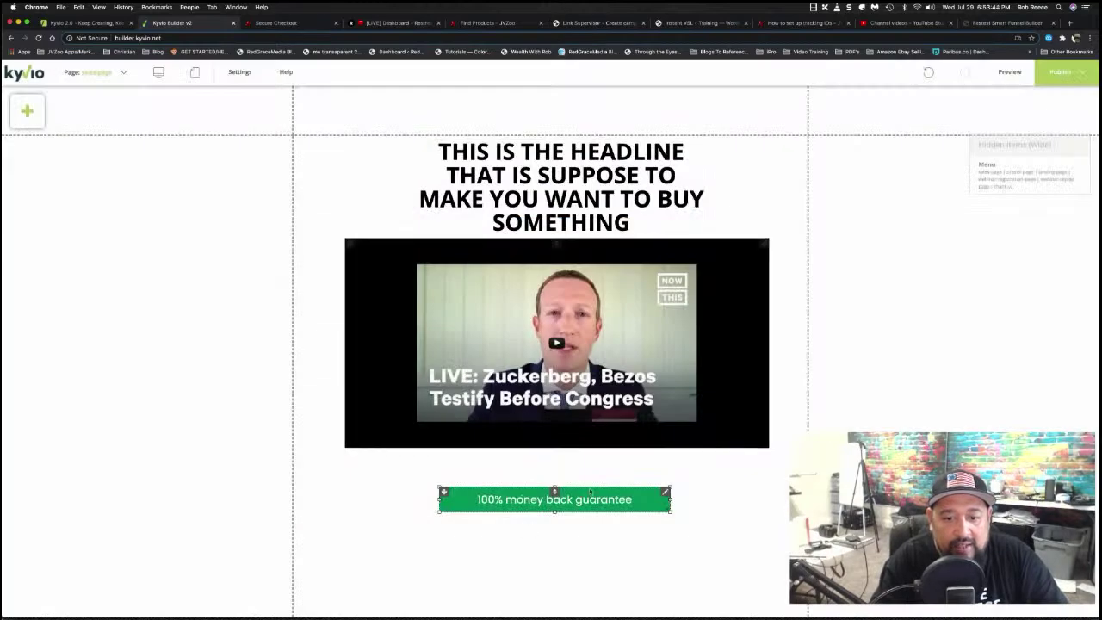
Move the green guarantee button up beneath the video, match its width to the video, and make it slightly taller
drag(555, 492, 554, 466)
drag(669, 473, 770, 475)
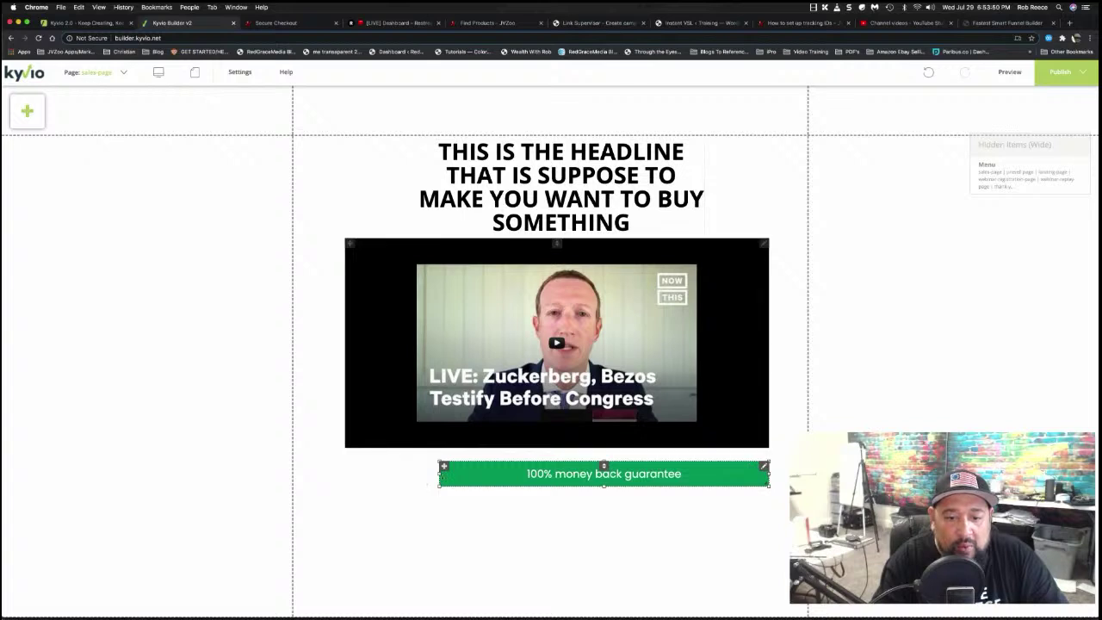
drag(425, 483, 344, 473)
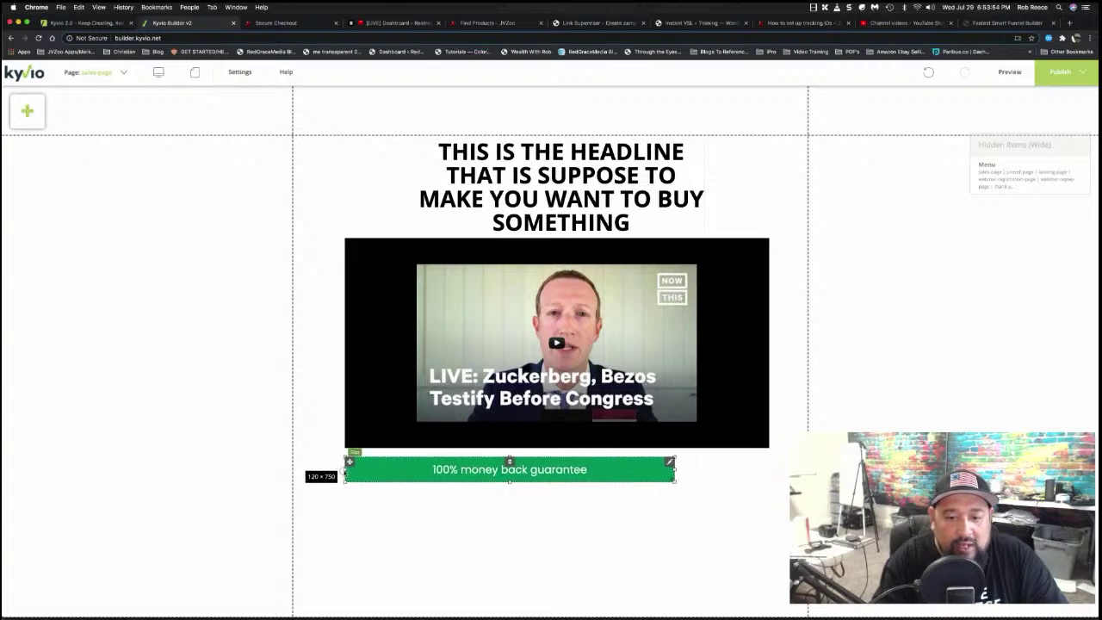
drag(675, 472, 770, 473)
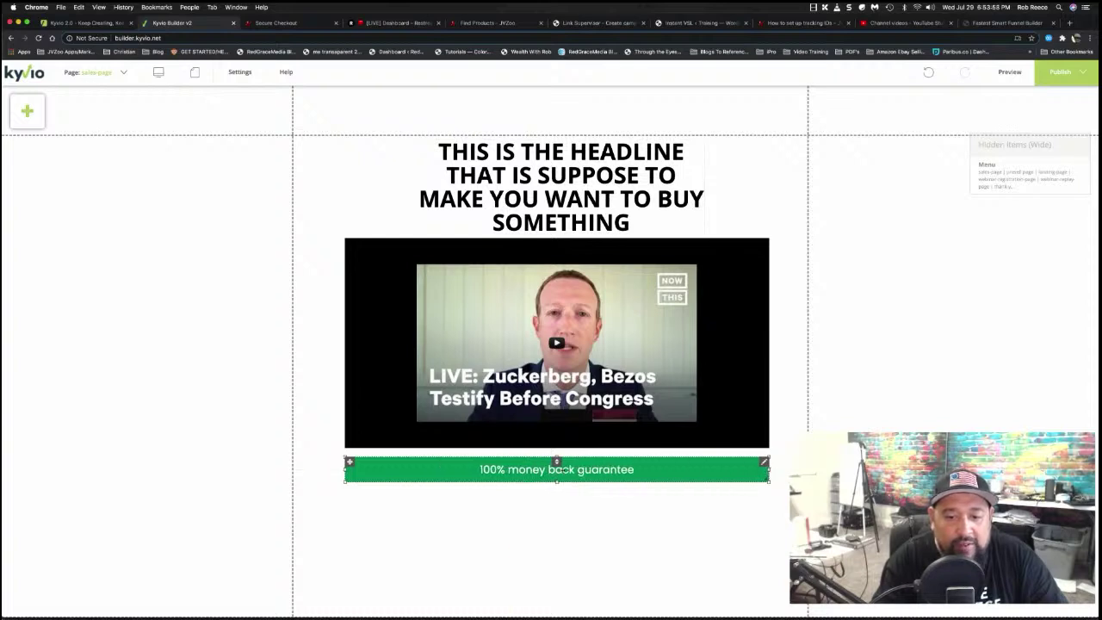
drag(557, 483, 557, 495)
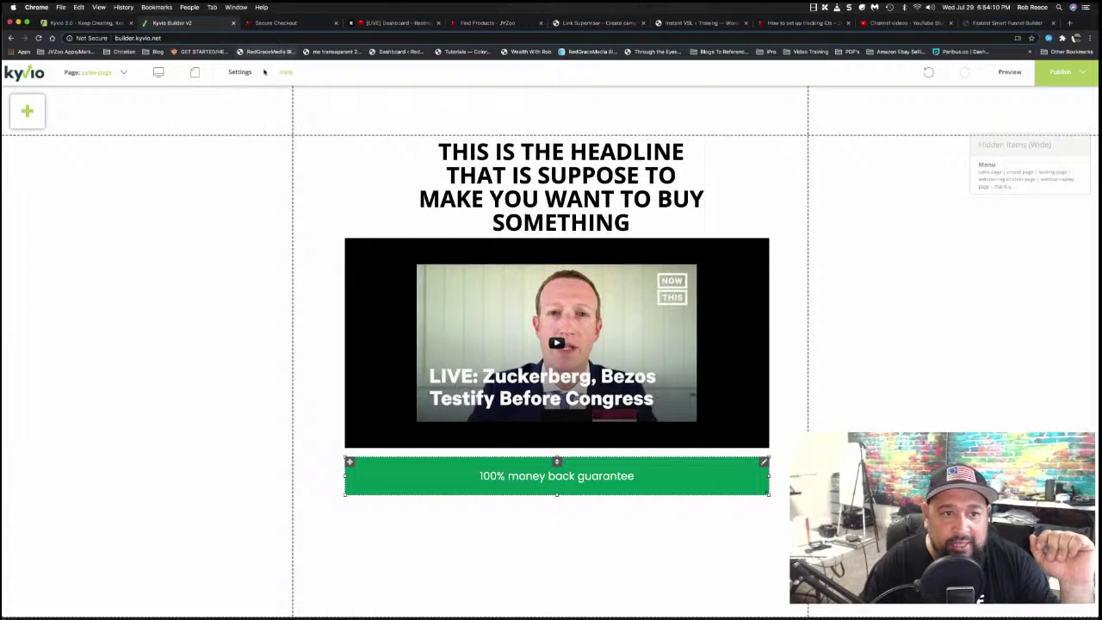
mouse_move(237, 88)
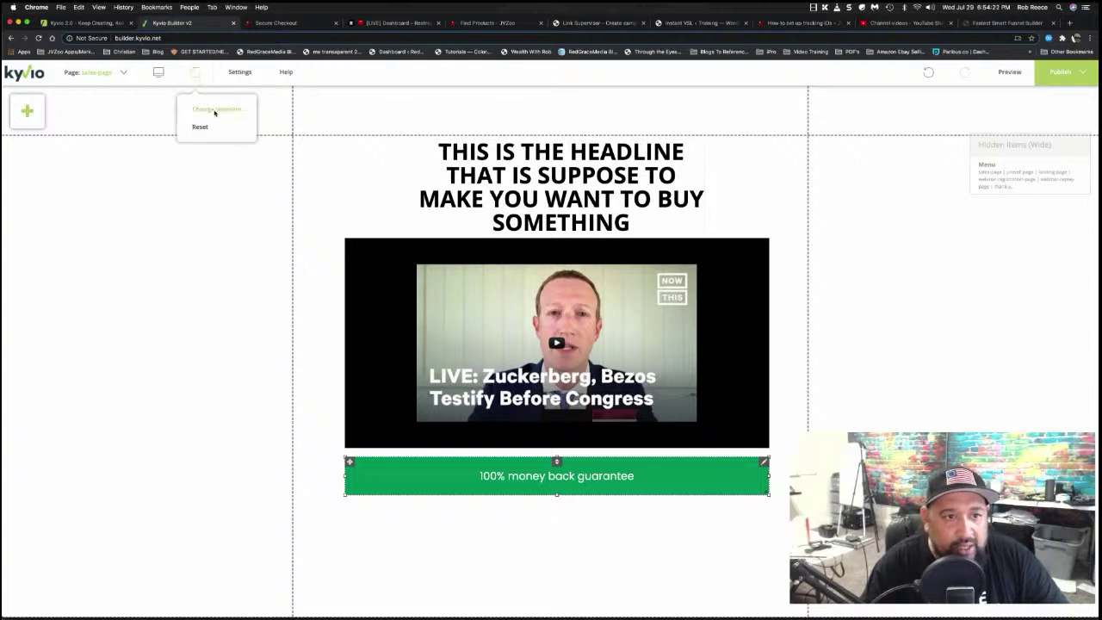
mouse_move(242, 78)
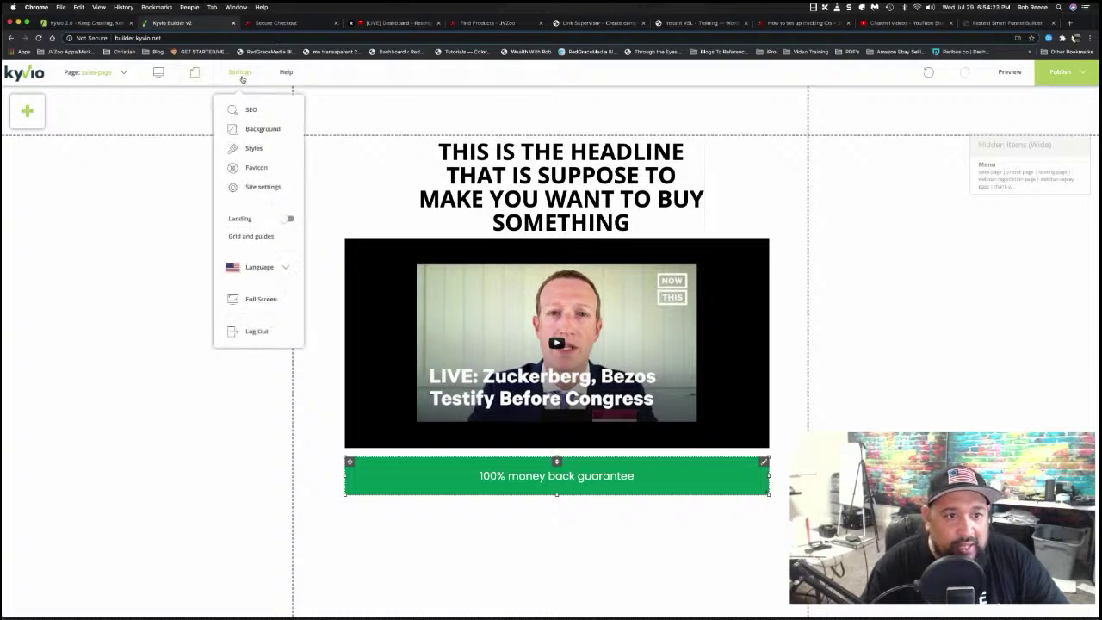
click(258, 131)
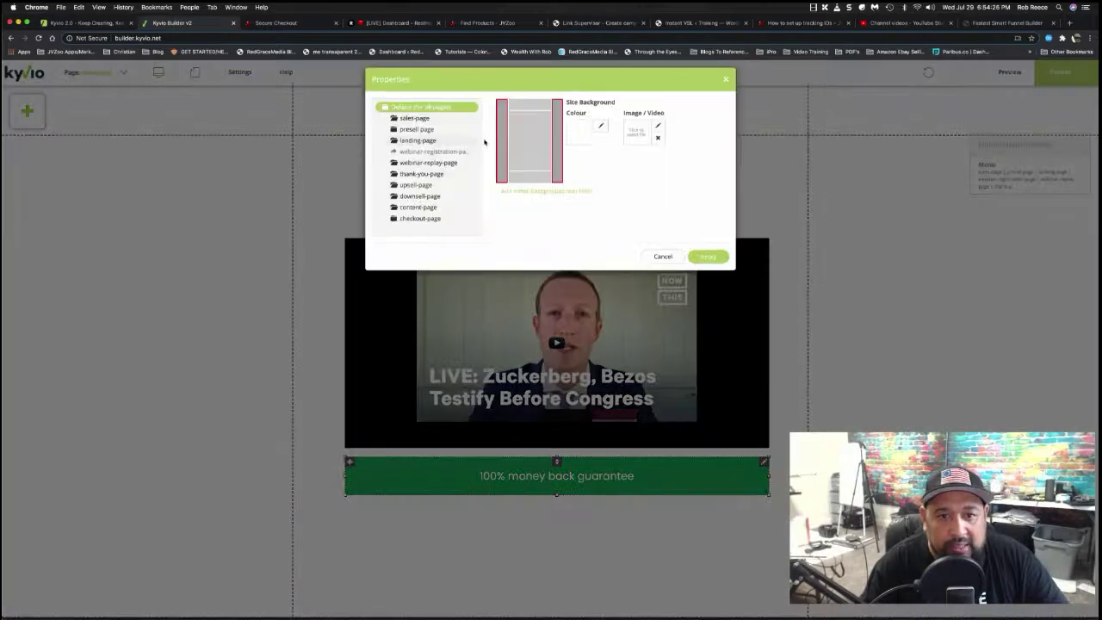
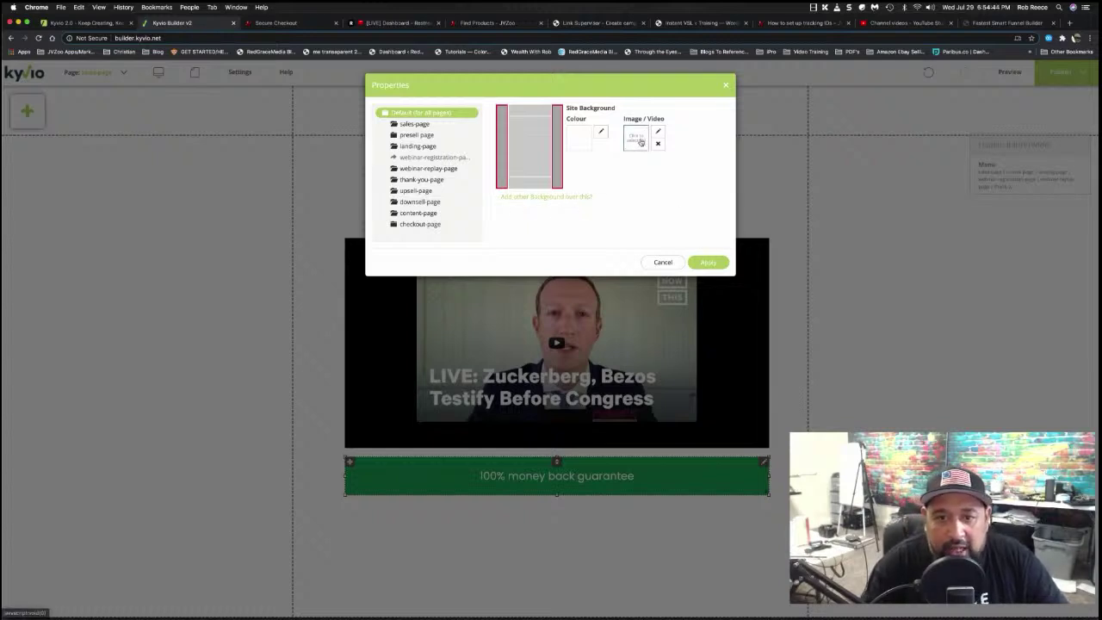
click(585, 138)
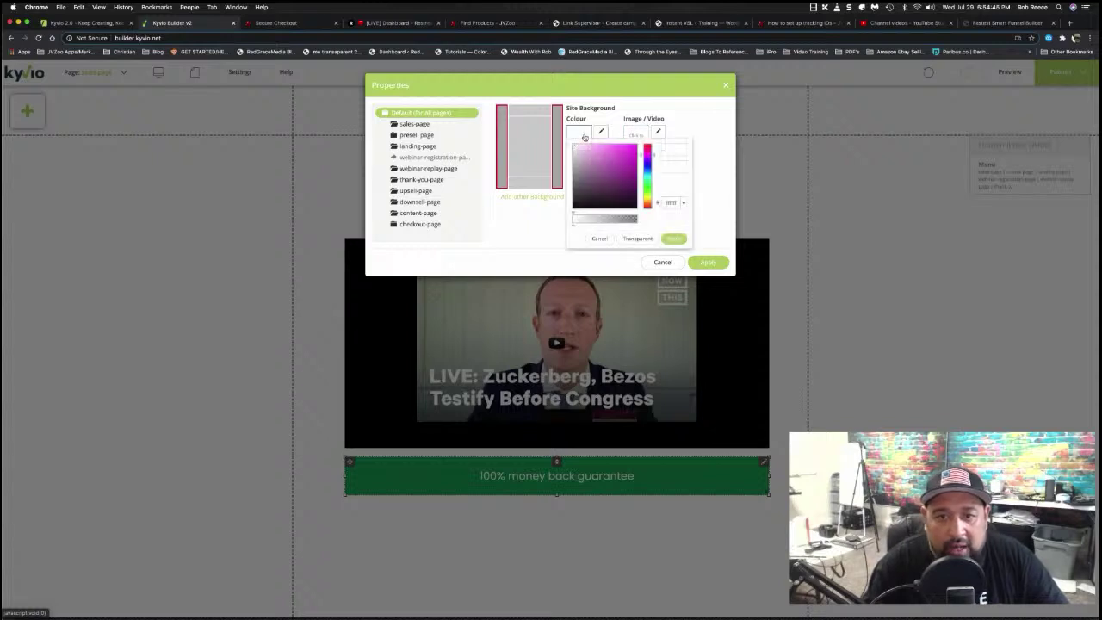
drag(628, 152, 633, 207)
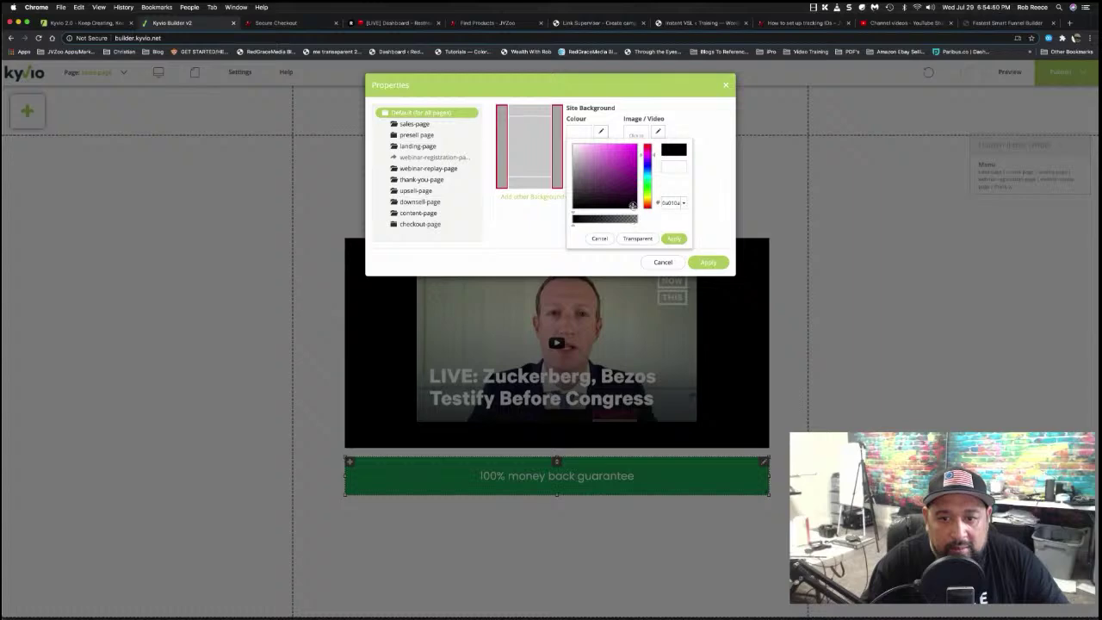
click(663, 262)
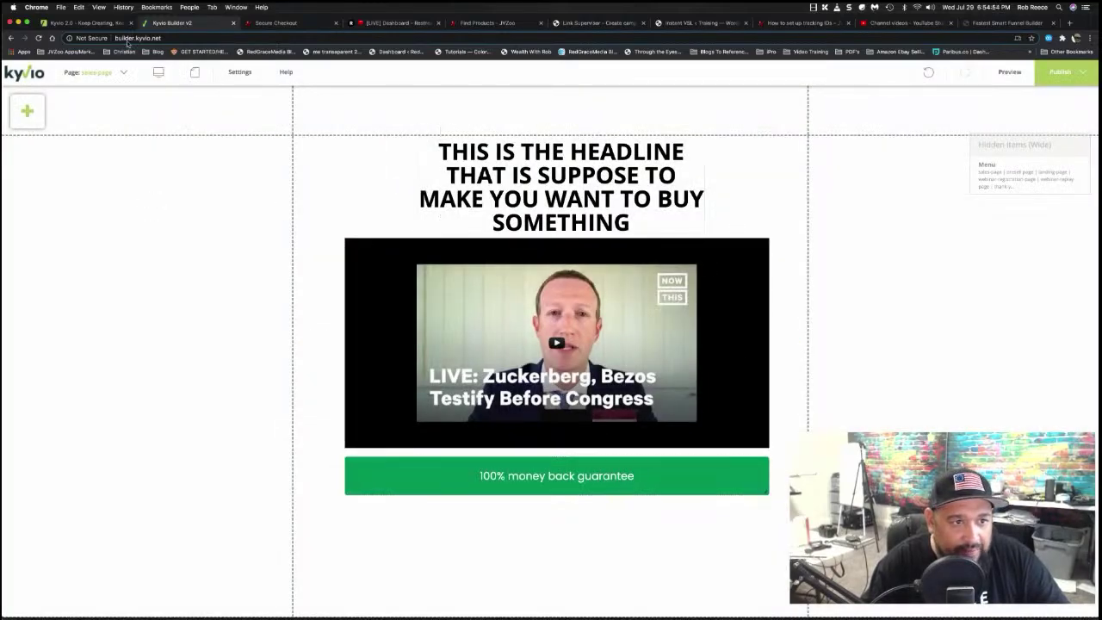
click(93, 73)
Set the default site background colour for all pages to black (000000) and apply it
mouse_move(236, 76)
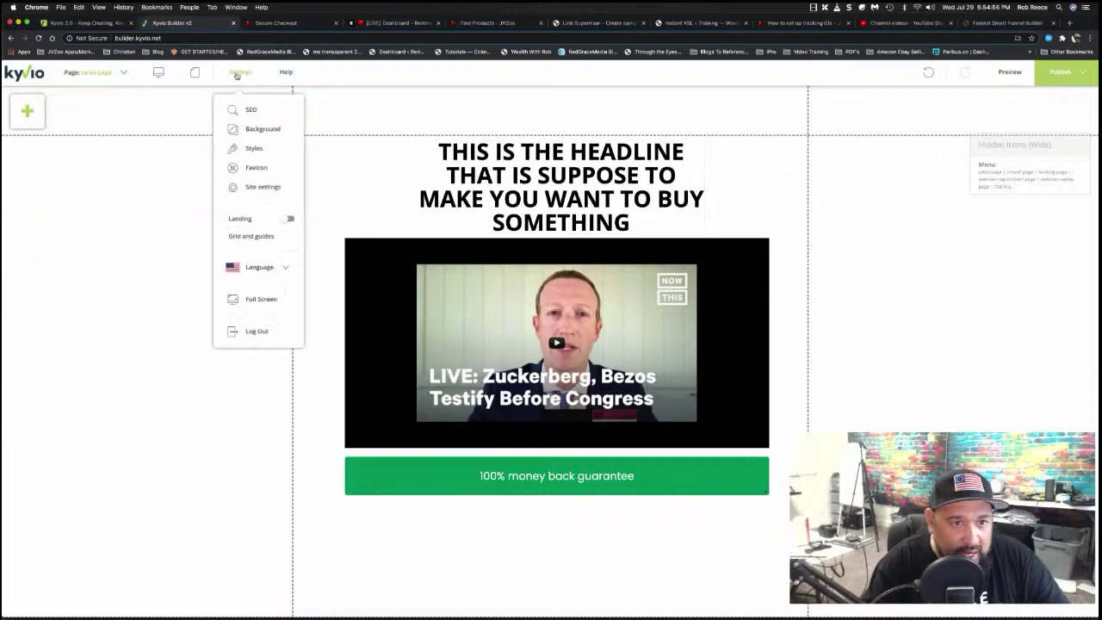
click(253, 129)
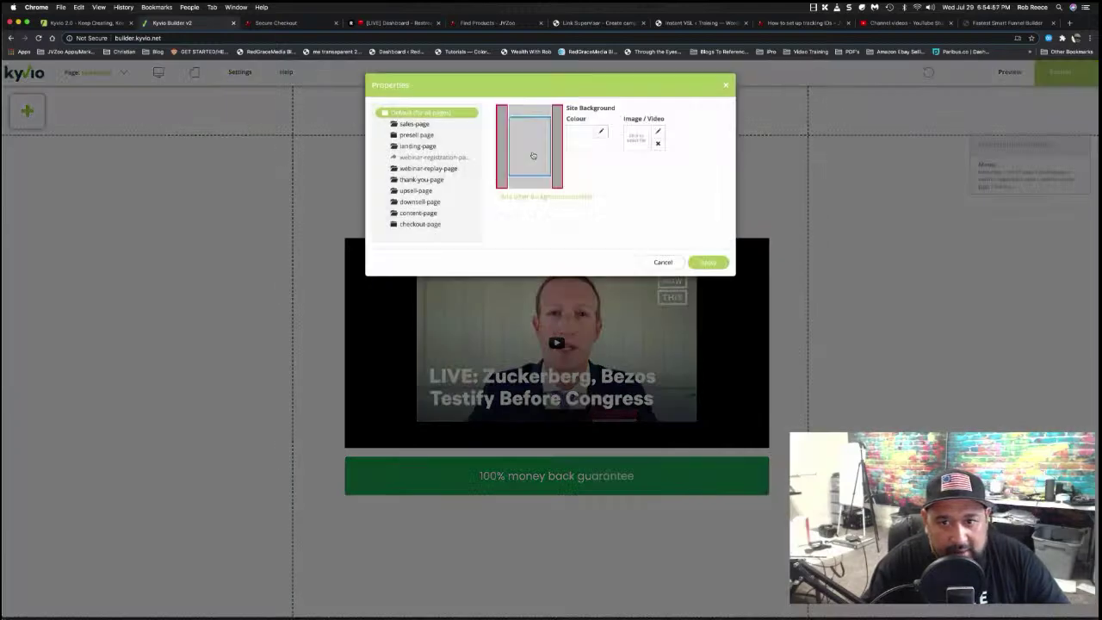
click(599, 133)
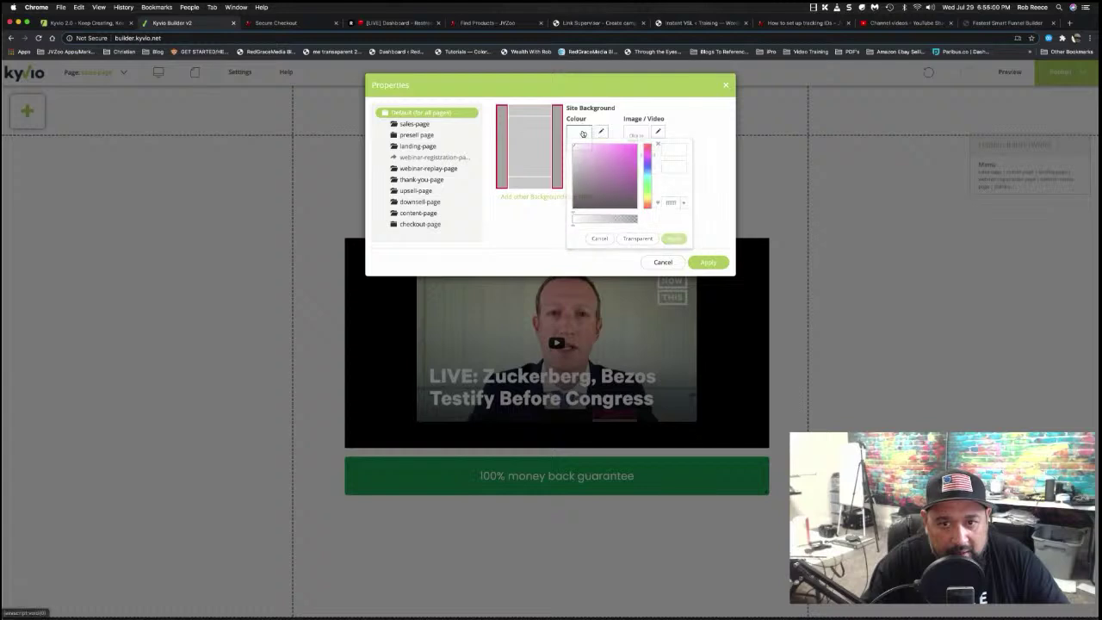
click(571, 200)
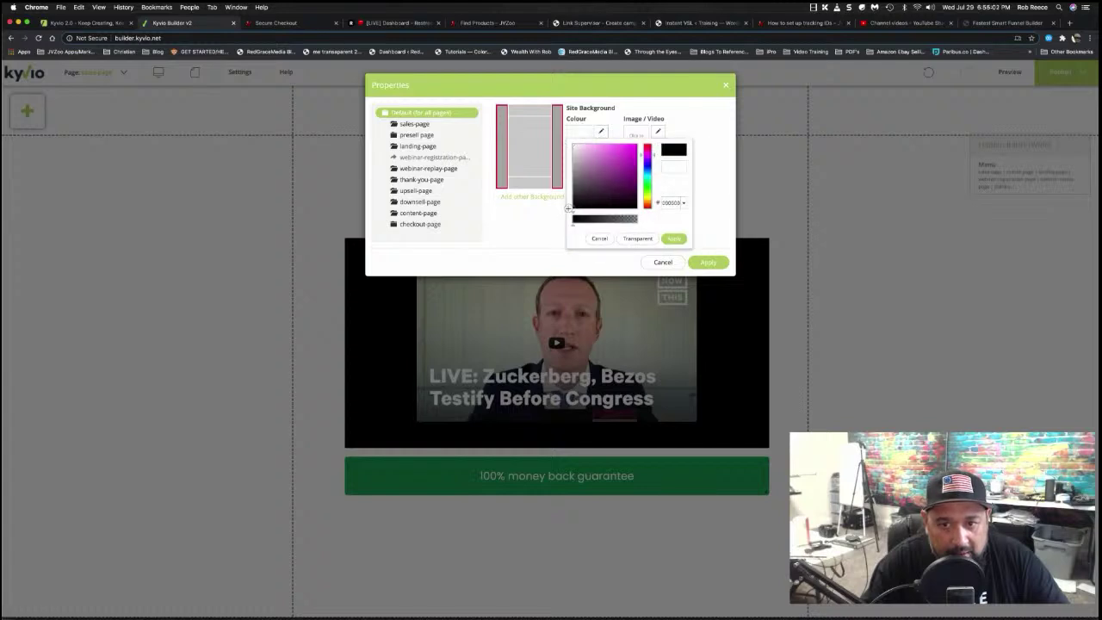
click(674, 239)
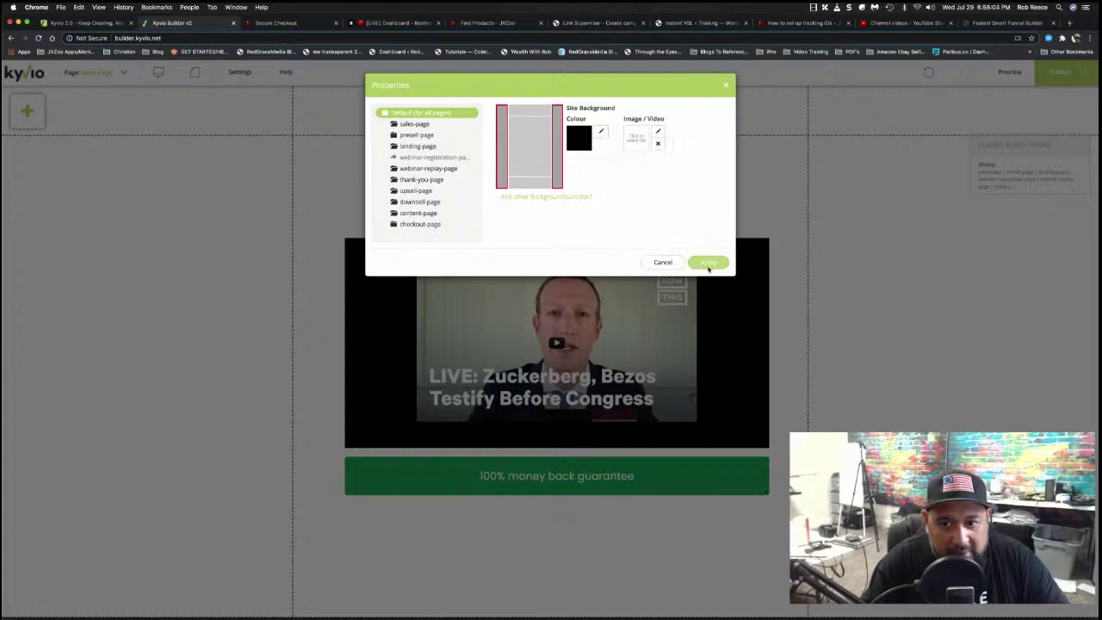
click(708, 262)
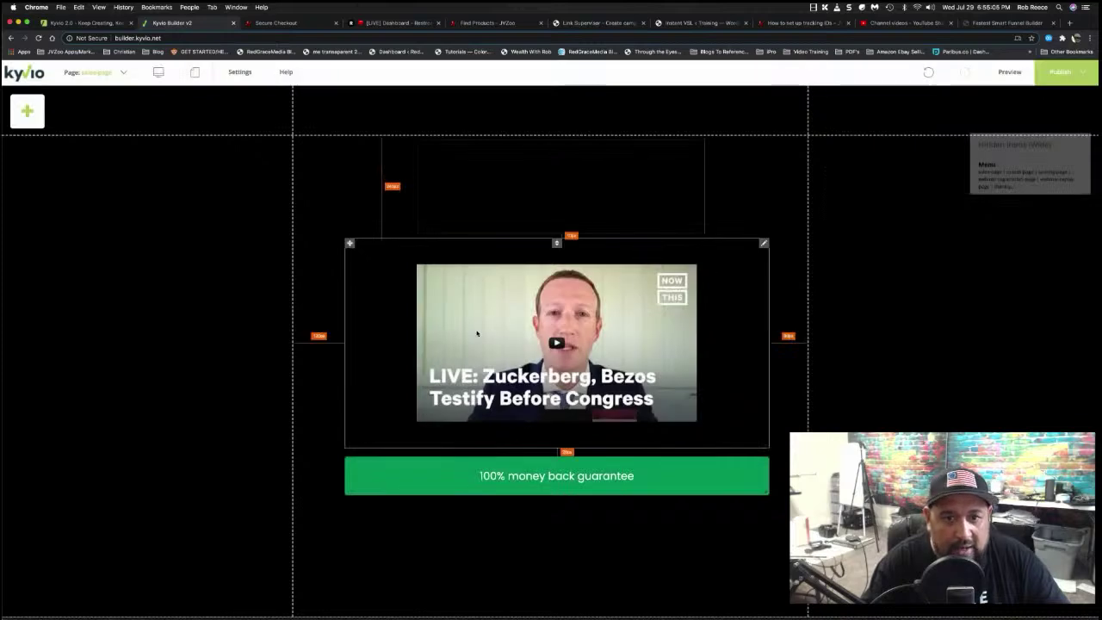
Change the text colour of the whole headline to white
double_click(482, 170)
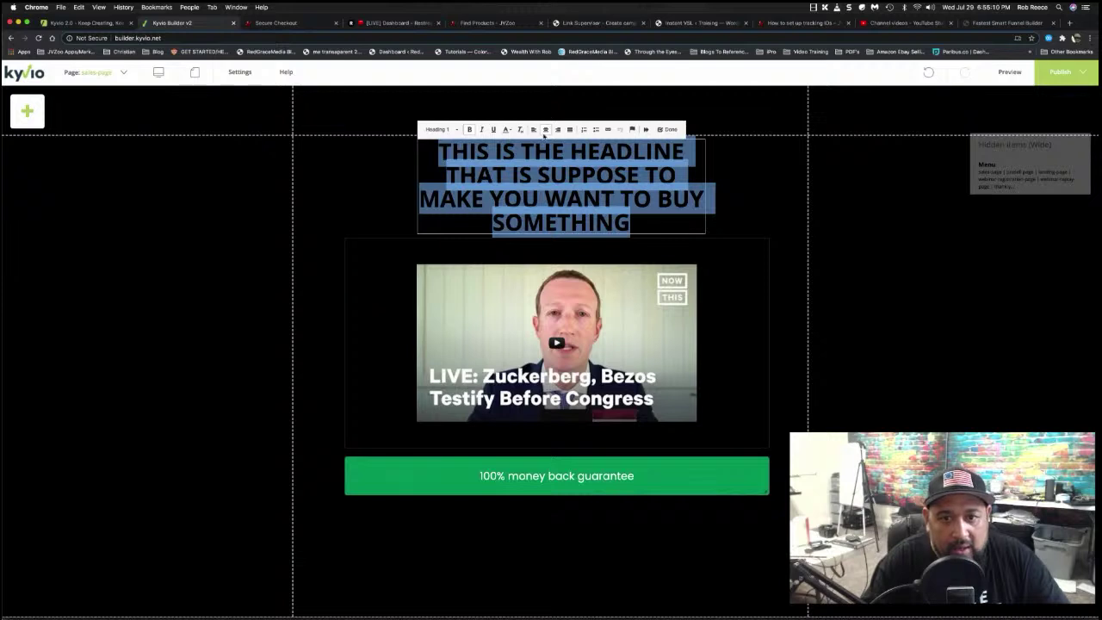
click(506, 130)
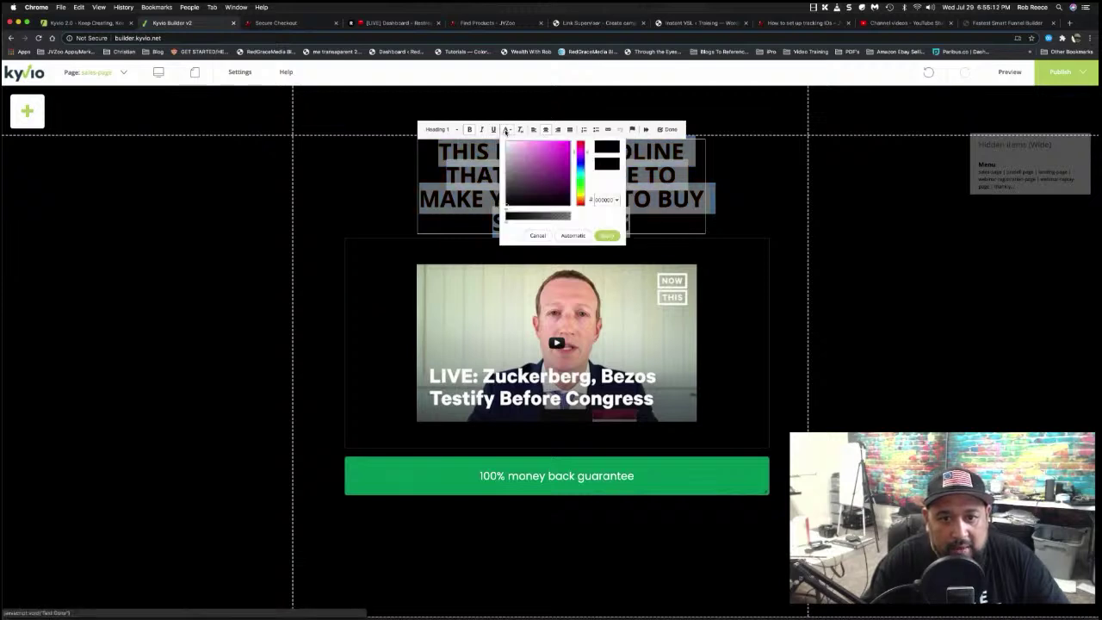
click(508, 144)
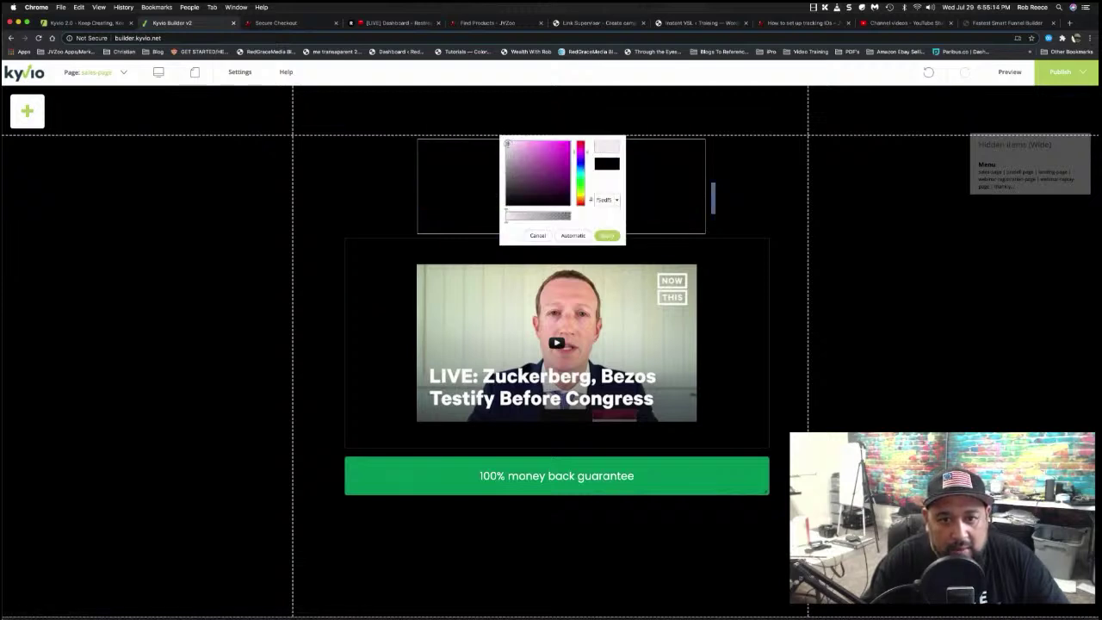
drag(507, 144, 506, 142)
click(609, 235)
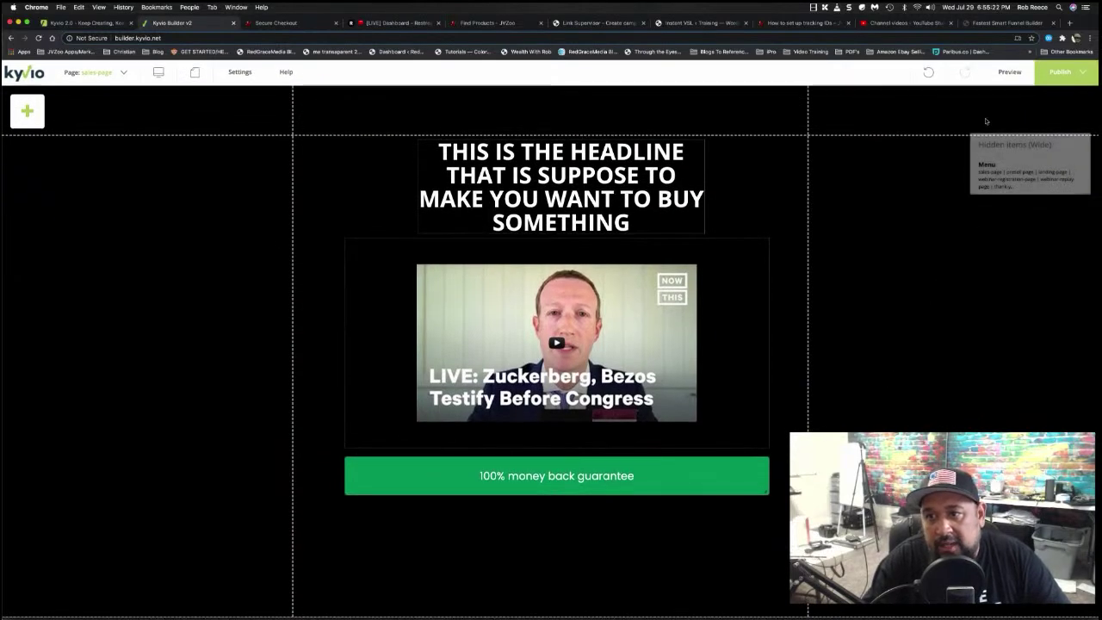
Preview the sales page and check how it fits at desktop, tablet and phone sizes
click(1009, 73)
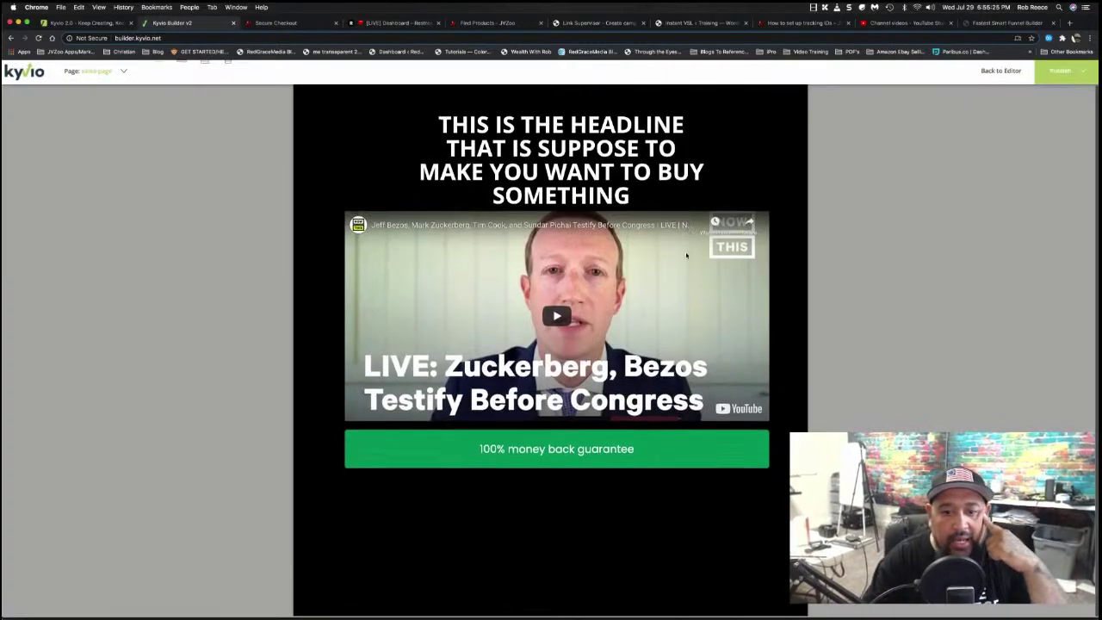
scroll(687, 254, down, 2)
scroll(687, 254, up, 2)
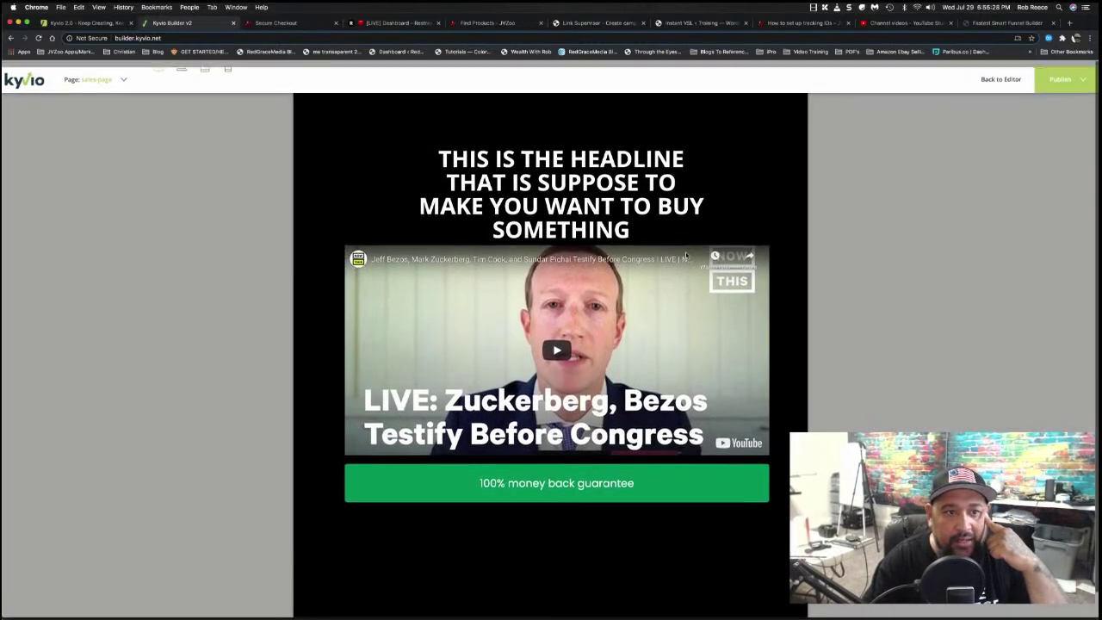
click(183, 64)
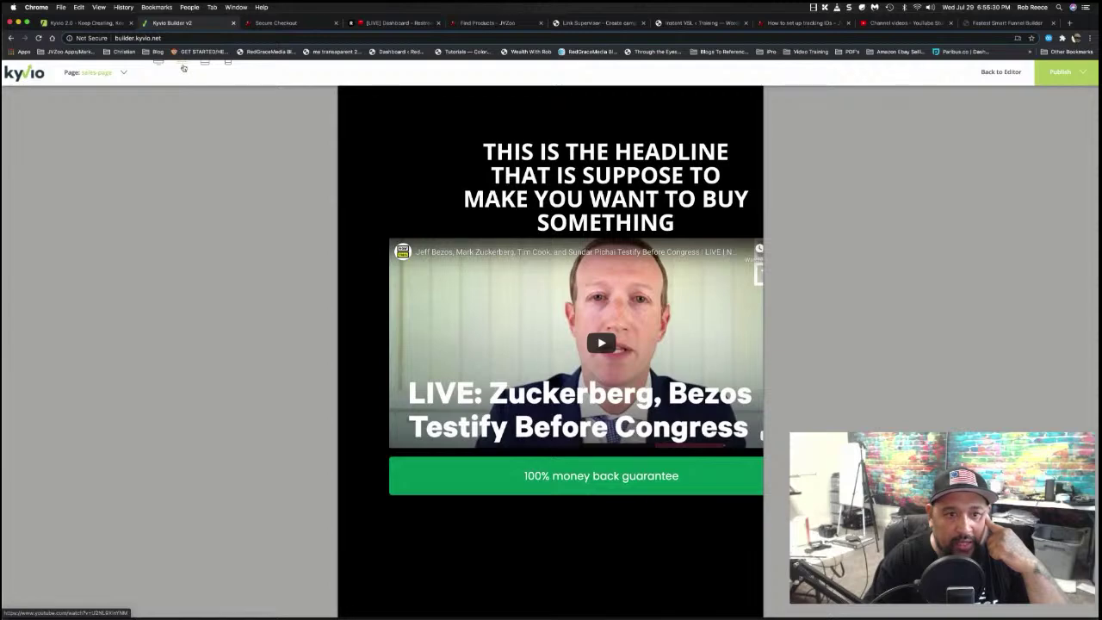
click(210, 66)
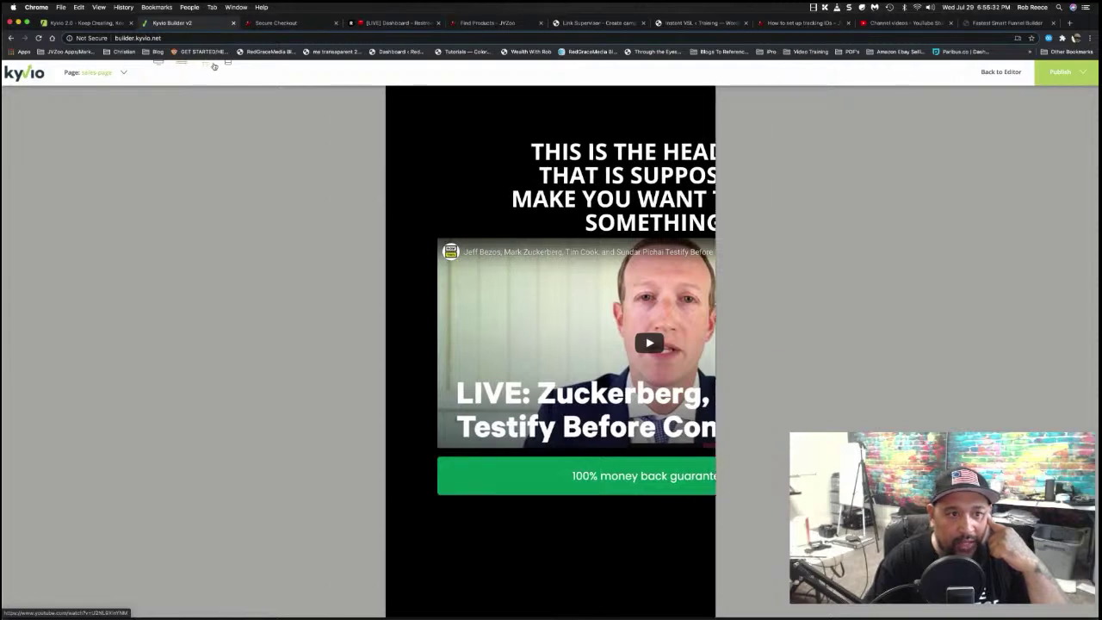
click(227, 67)
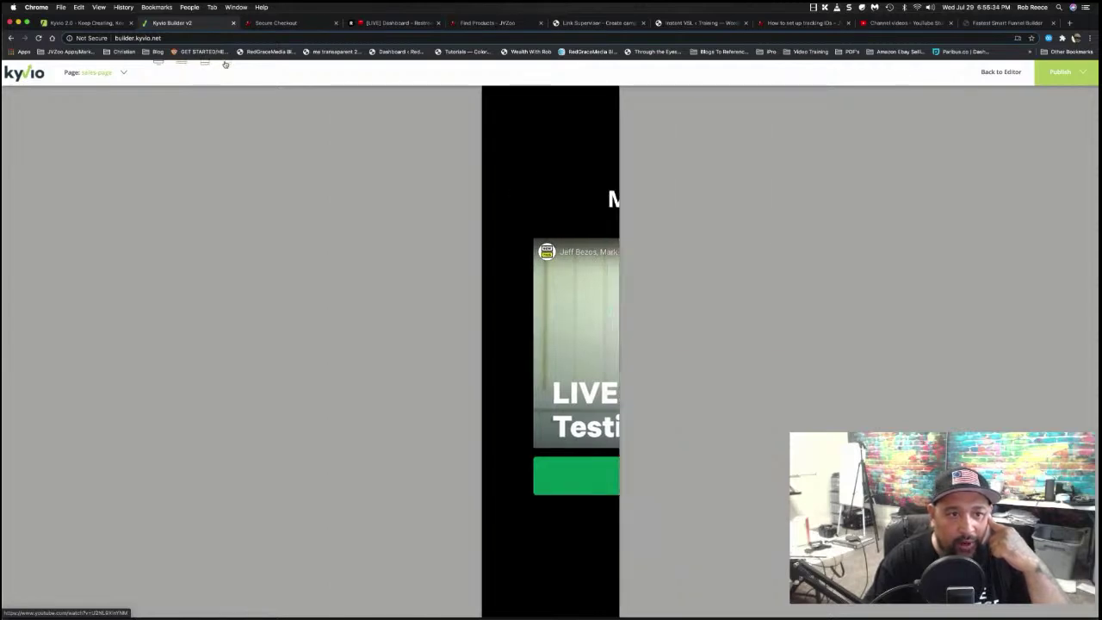
click(204, 66)
click(181, 63)
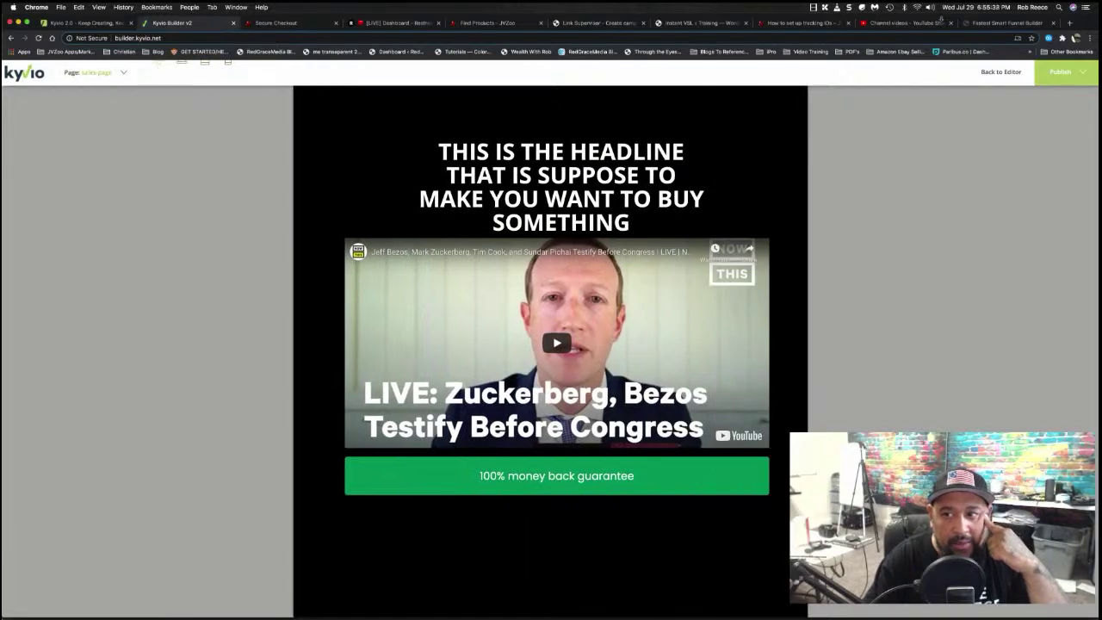
Return to the editor and turn on Auto Layout for the page's screen sizes
click(1002, 73)
mouse_move(159, 72)
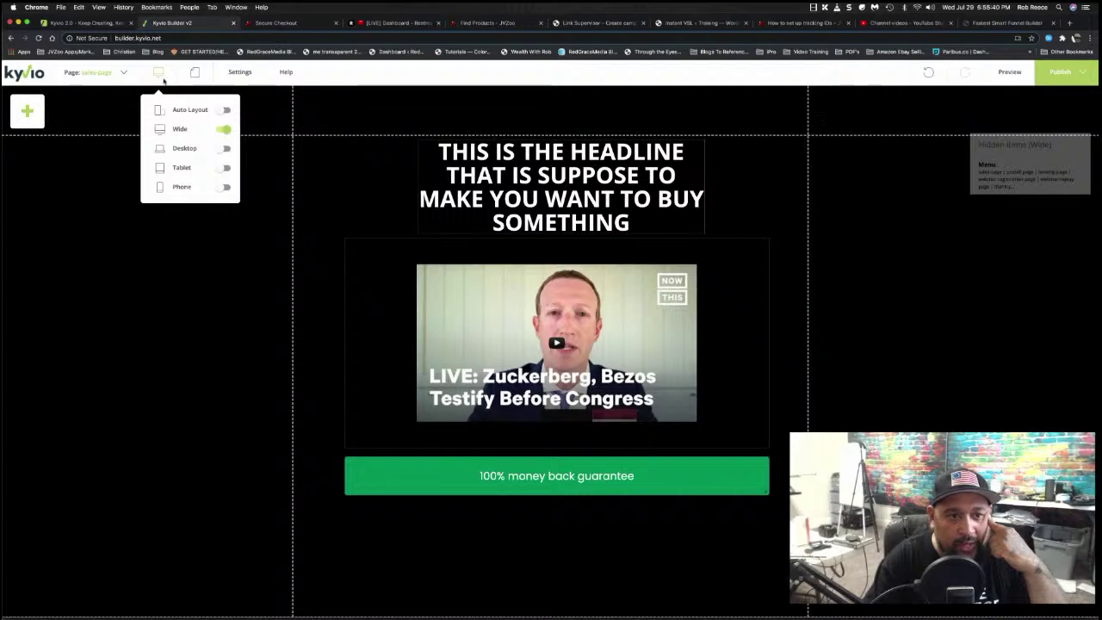
click(224, 111)
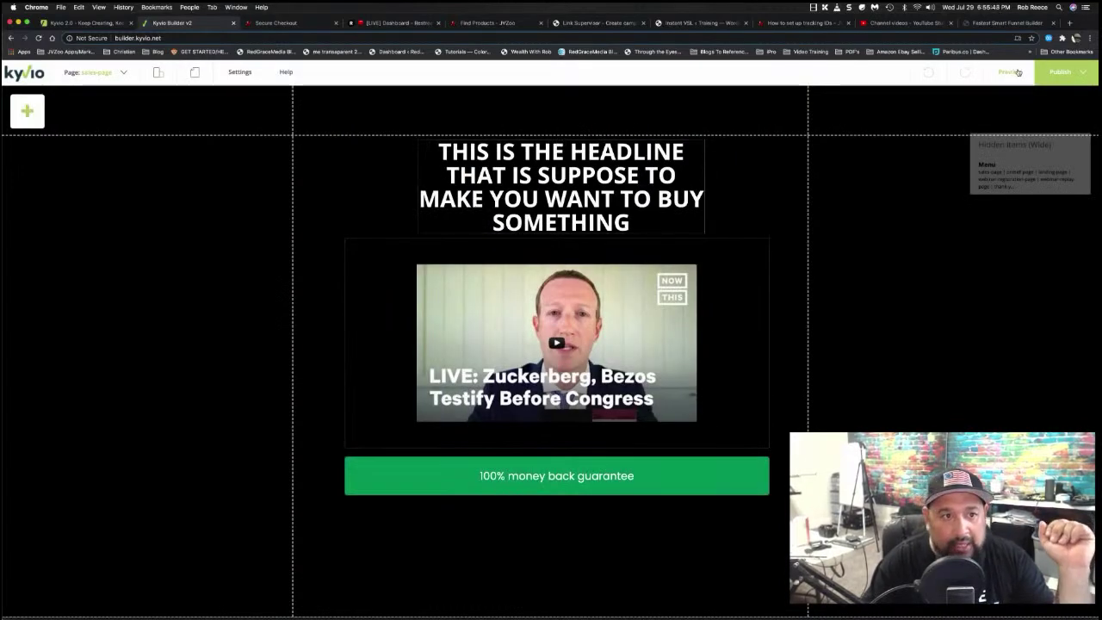
Preview the page with Auto Layout at wide, desktop, tablet and phone sizes, and return to the editor
click(1011, 71)
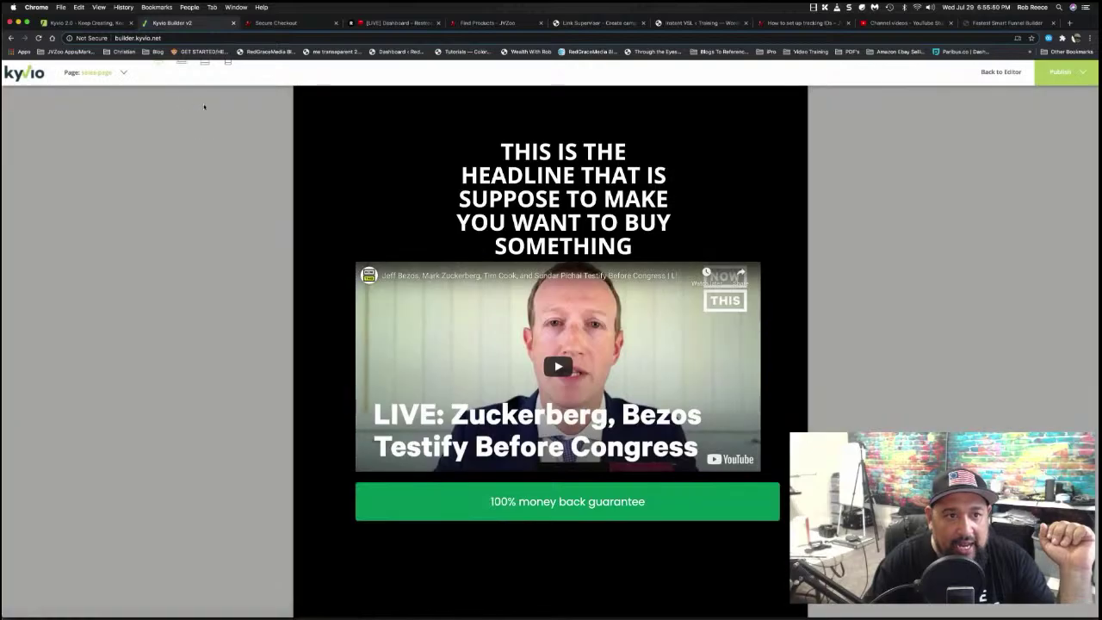
click(181, 64)
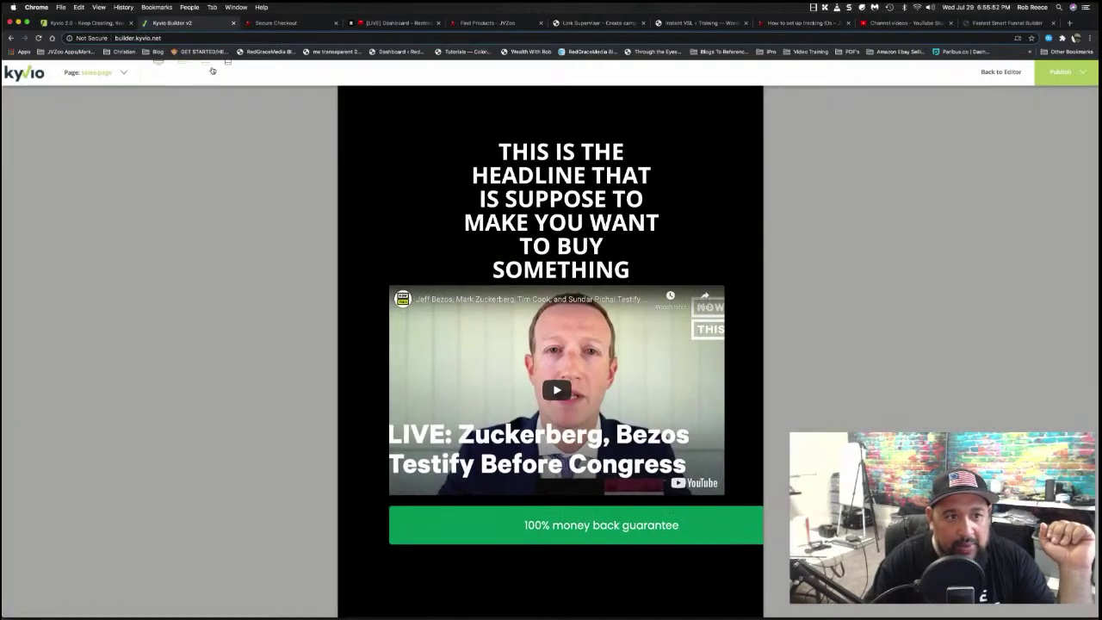
click(204, 66)
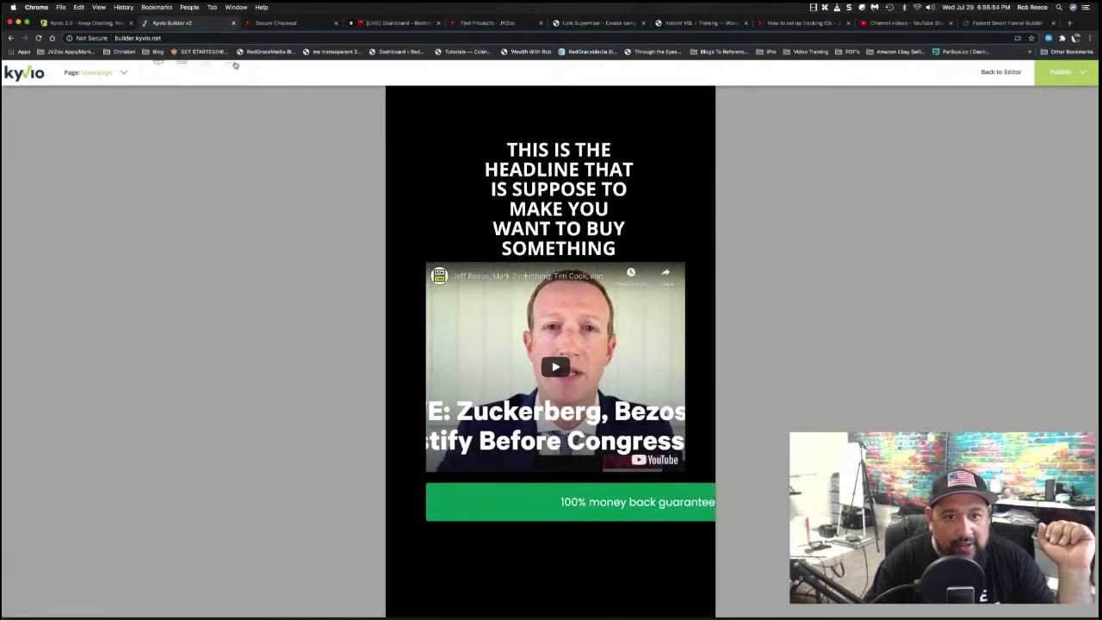
click(228, 66)
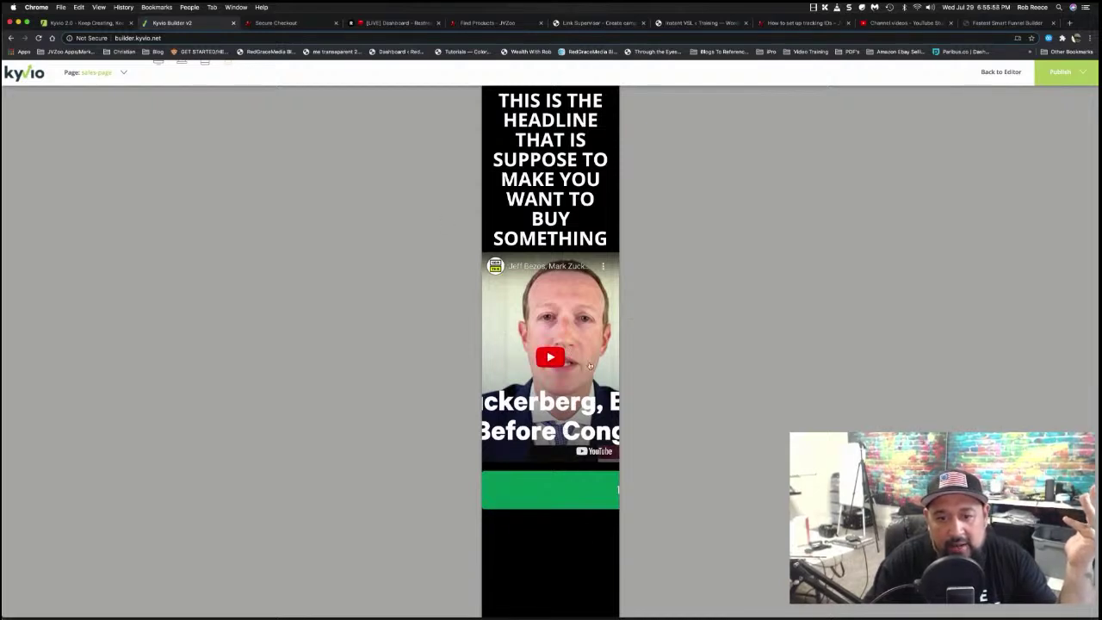
click(1001, 73)
click(159, 74)
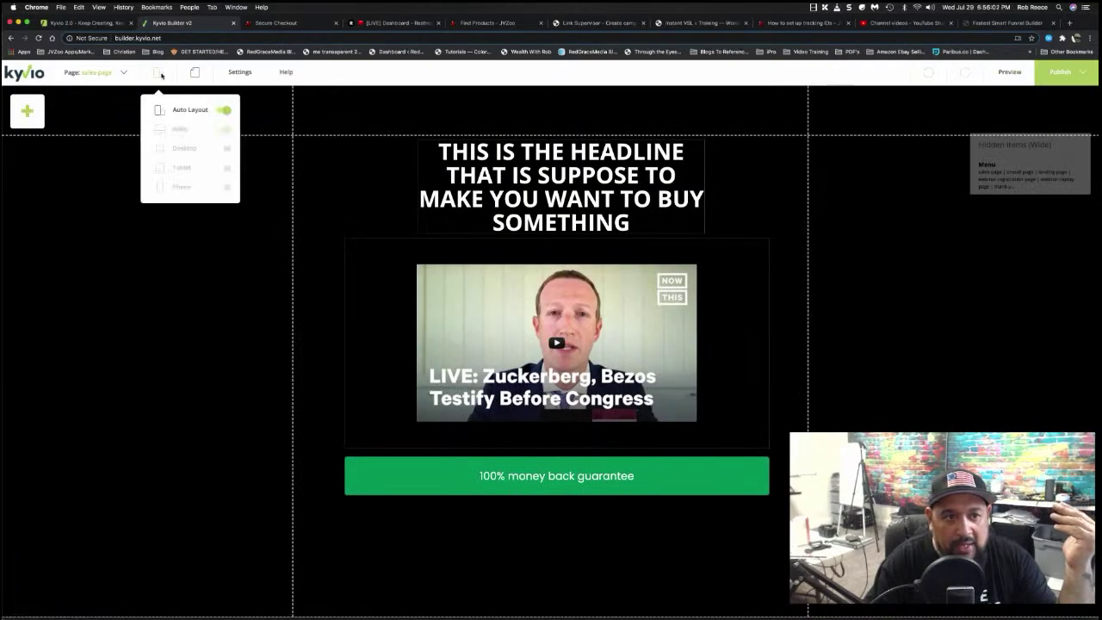
click(129, 76)
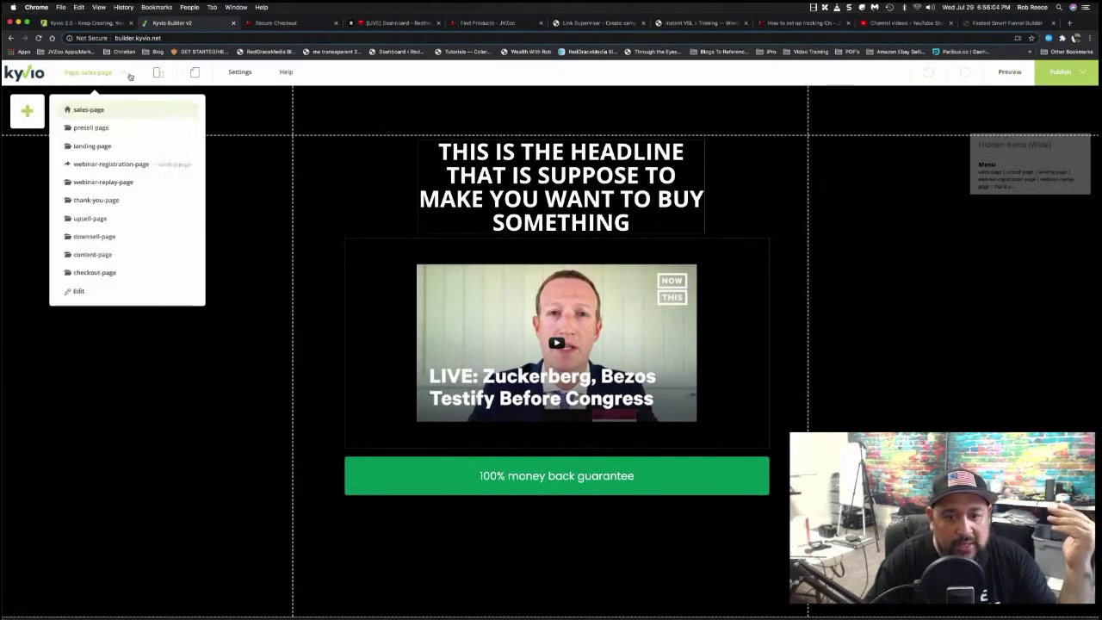
click(633, 341)
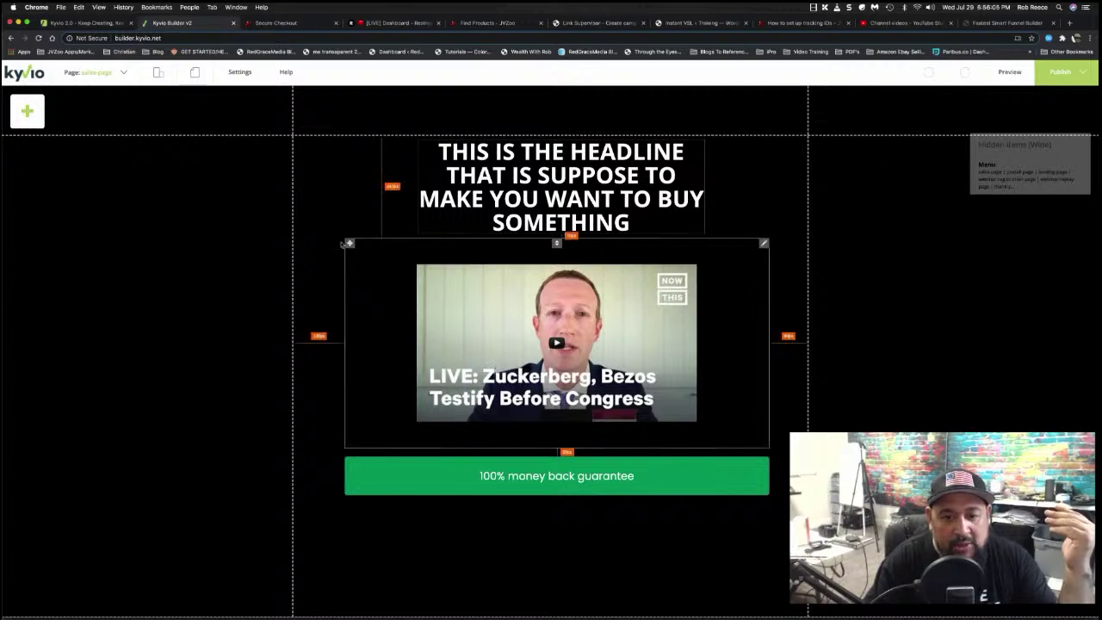
click(240, 73)
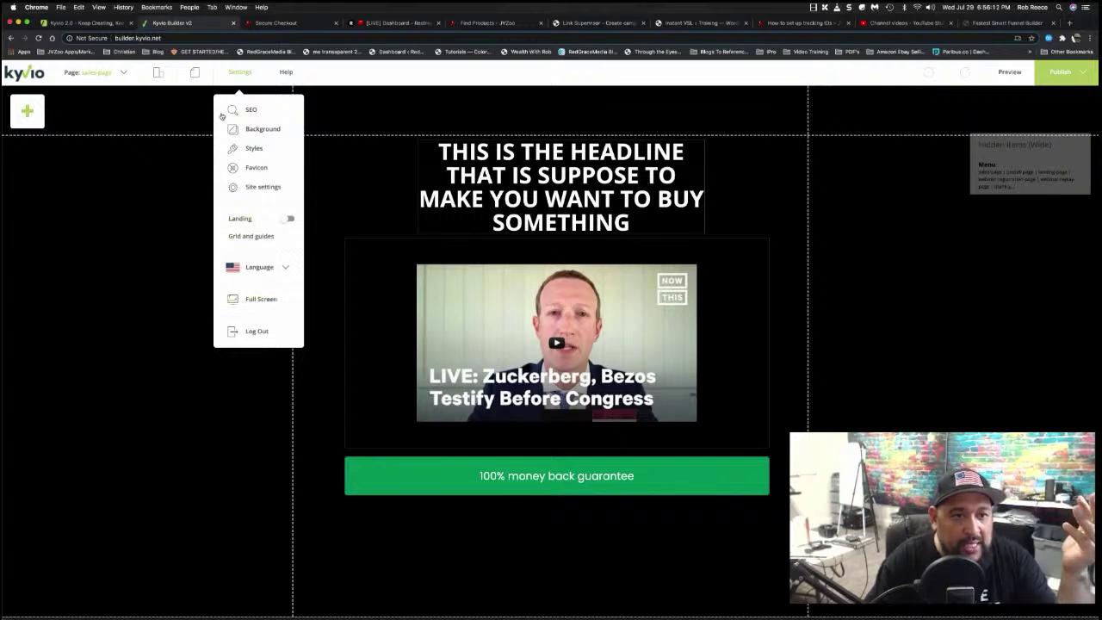
Turn off Auto Layout for the page, choosing to return to the previous design from before the switch
mouse_move(169, 78)
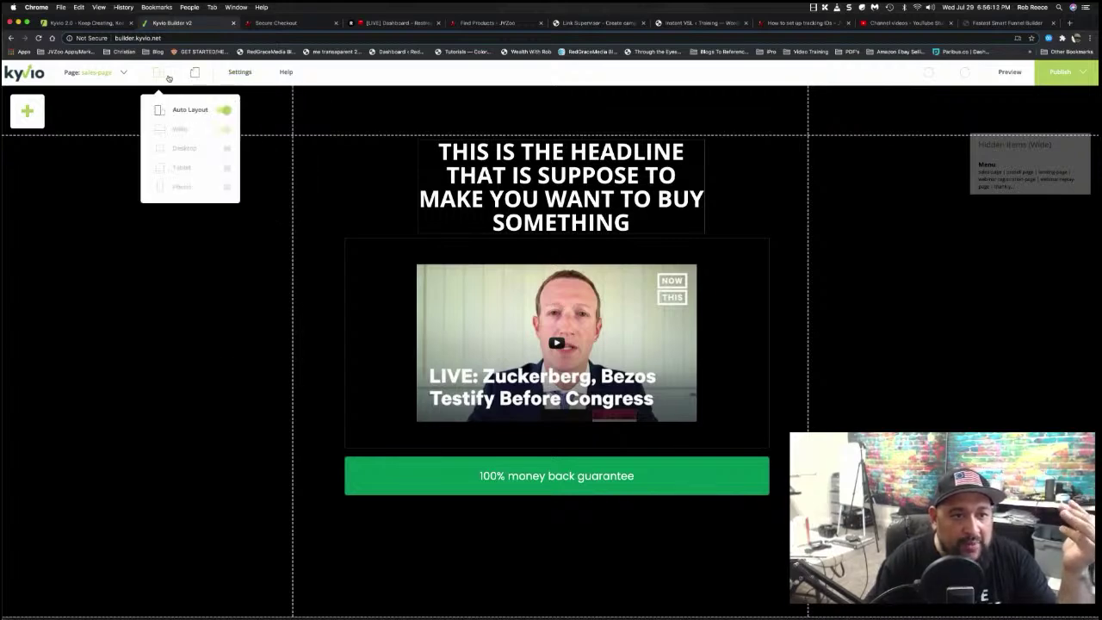
click(220, 114)
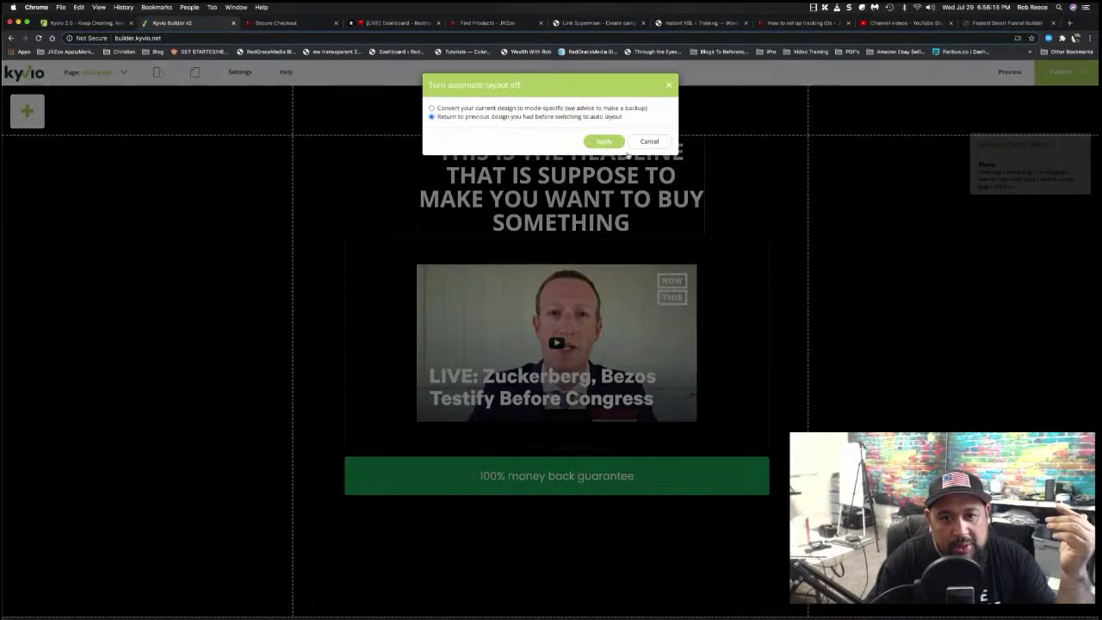
click(607, 141)
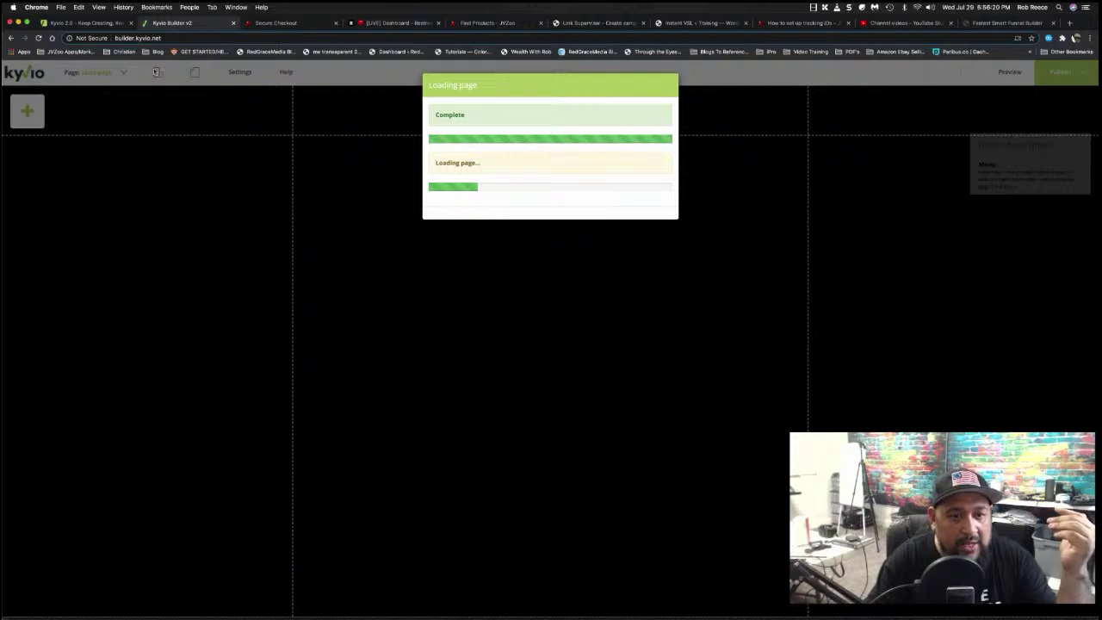
click(157, 72)
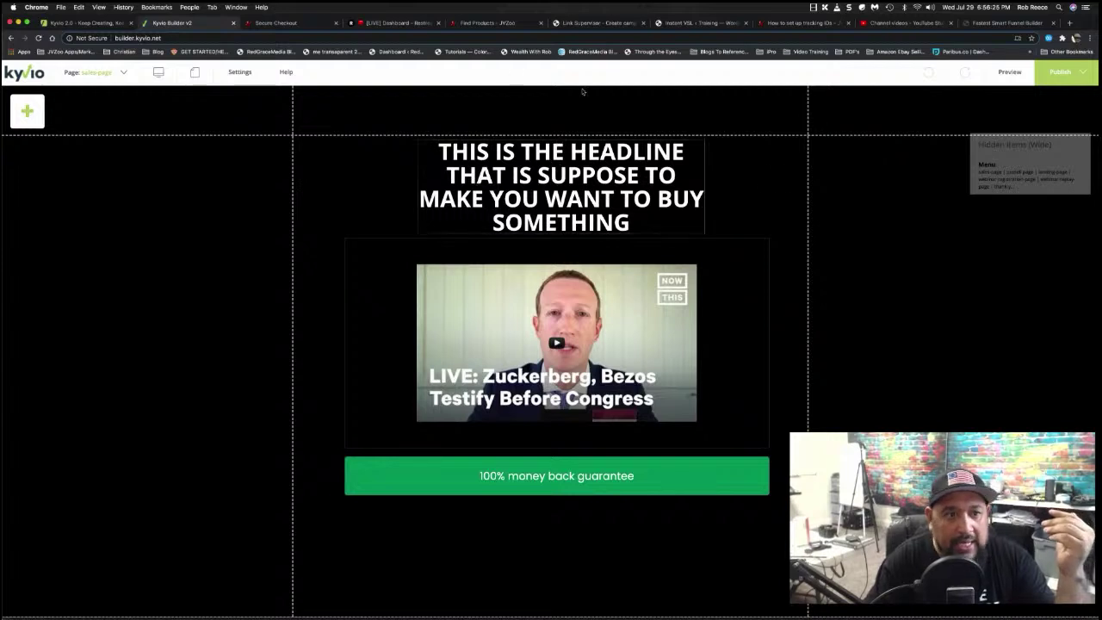
Preview the sales page without Auto Layout and return to the editor
click(1024, 73)
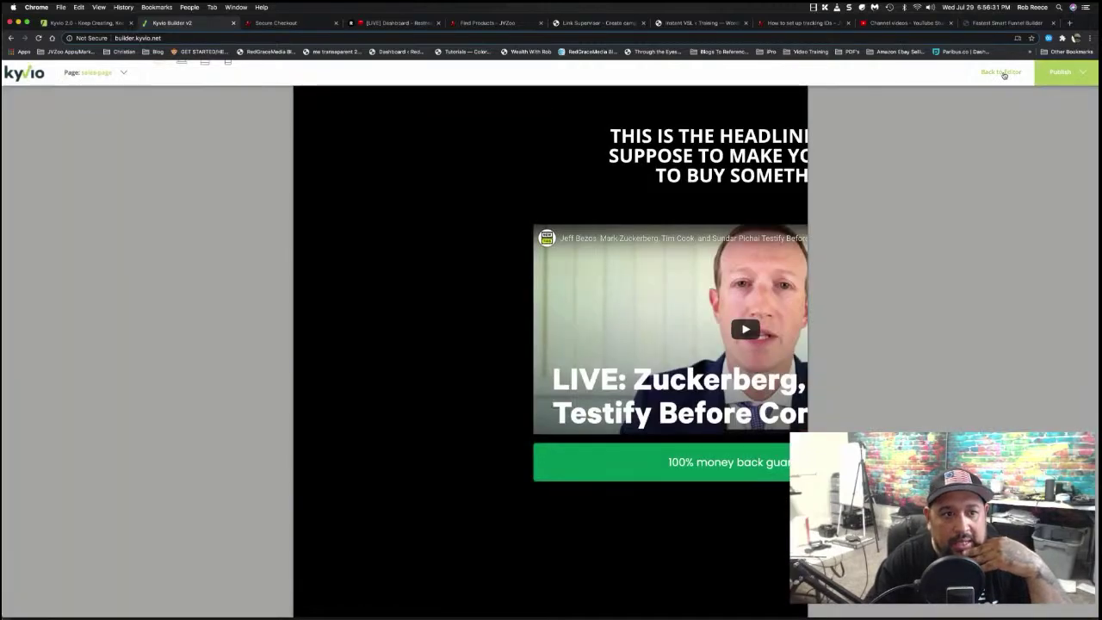
click(1002, 74)
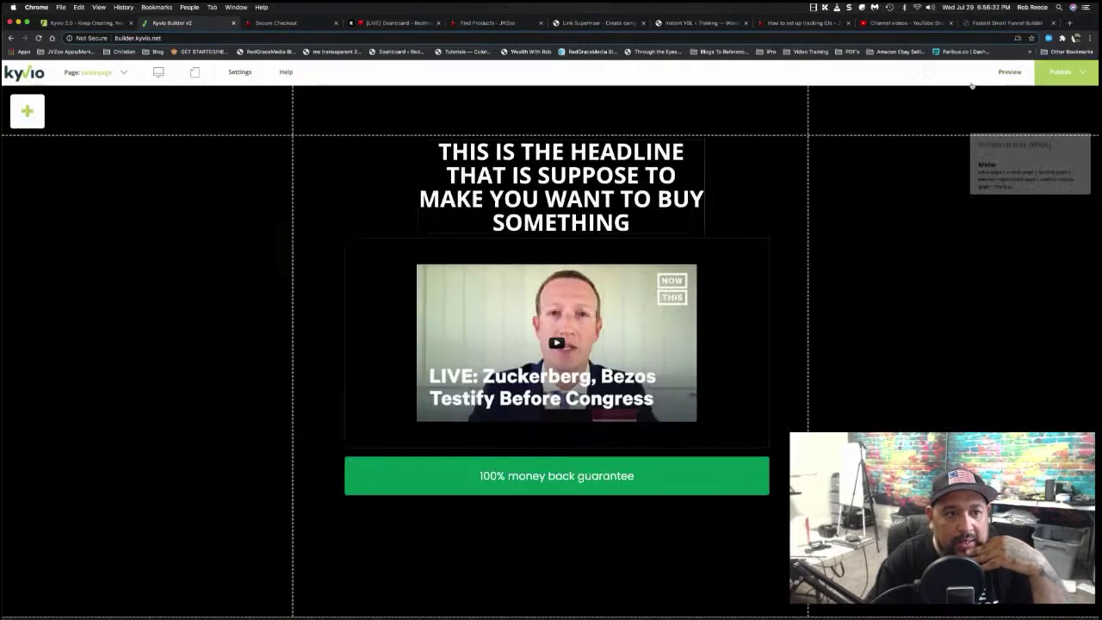
mouse_move(161, 79)
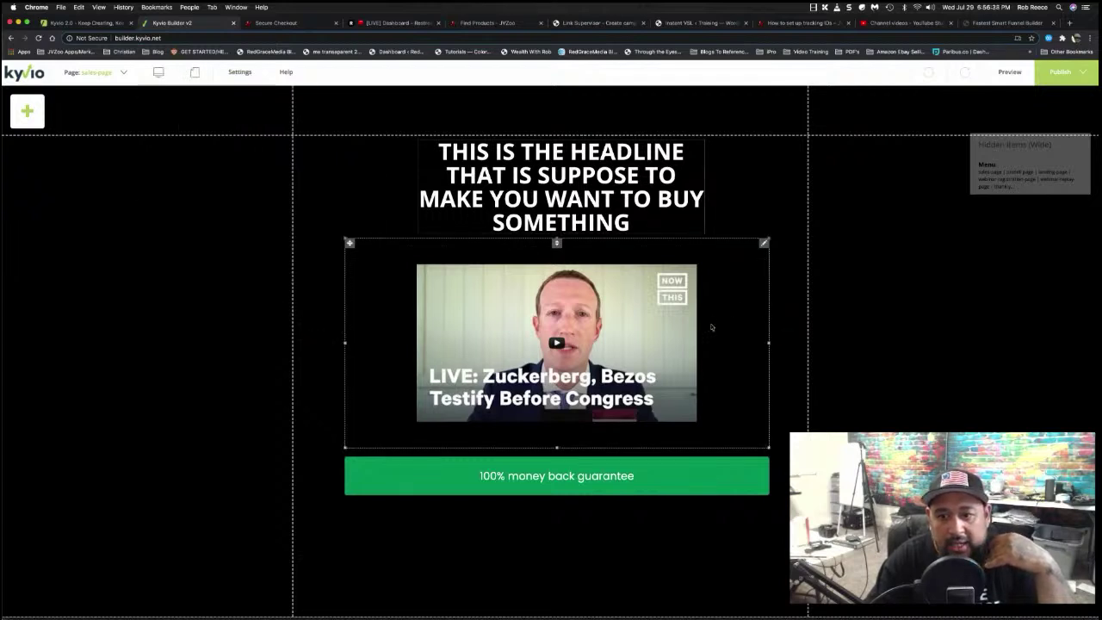
Shrink the video block, narrow the headline block, and centre the headline above the video
drag(768, 448, 502, 360)
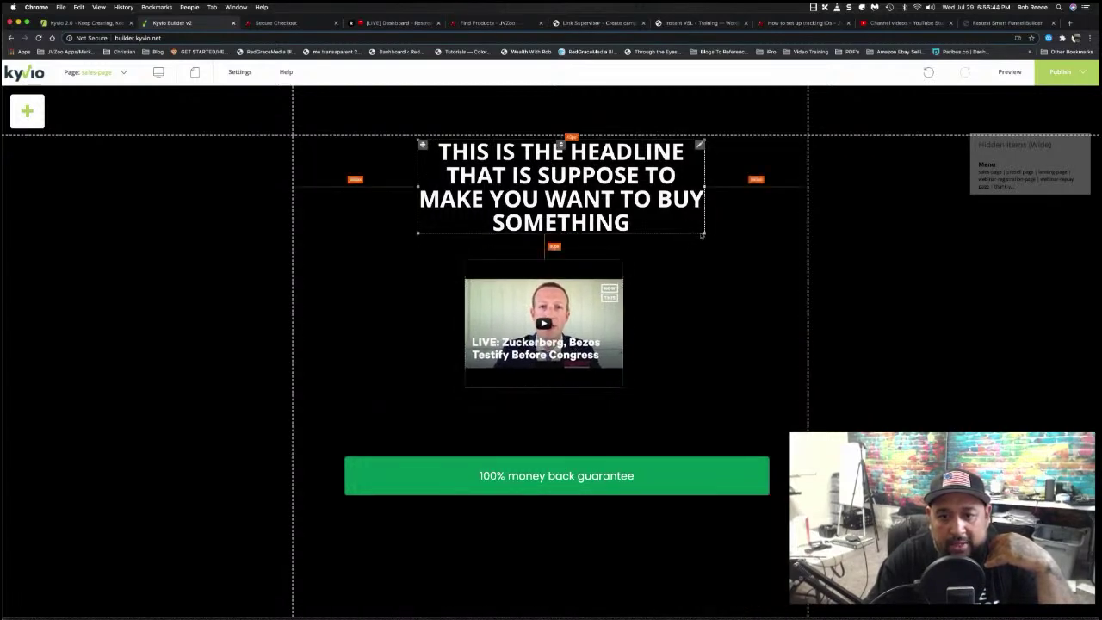
drag(701, 233, 586, 207)
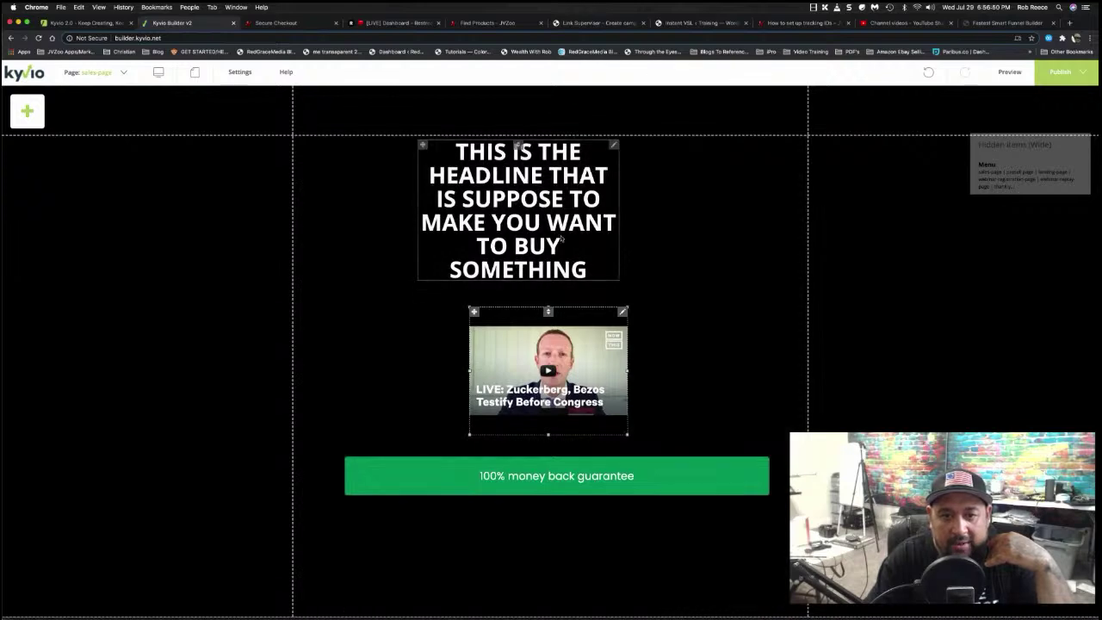
drag(563, 239, 591, 234)
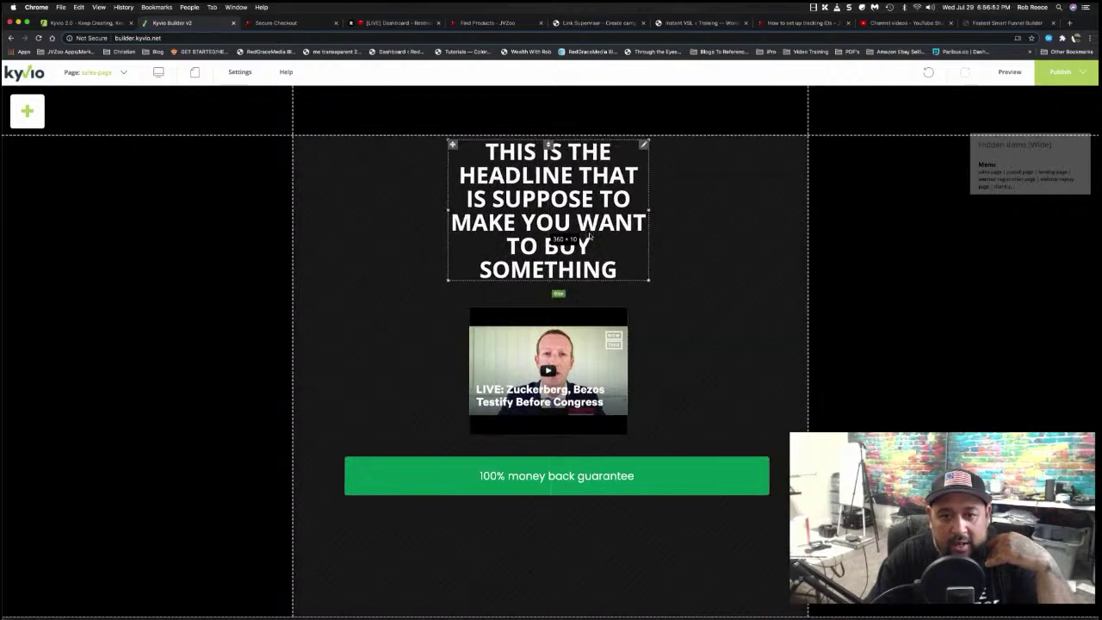
Apply the Heading 3 style to the whole headline and move the video up beneath it
double_click(603, 255)
click(618, 259)
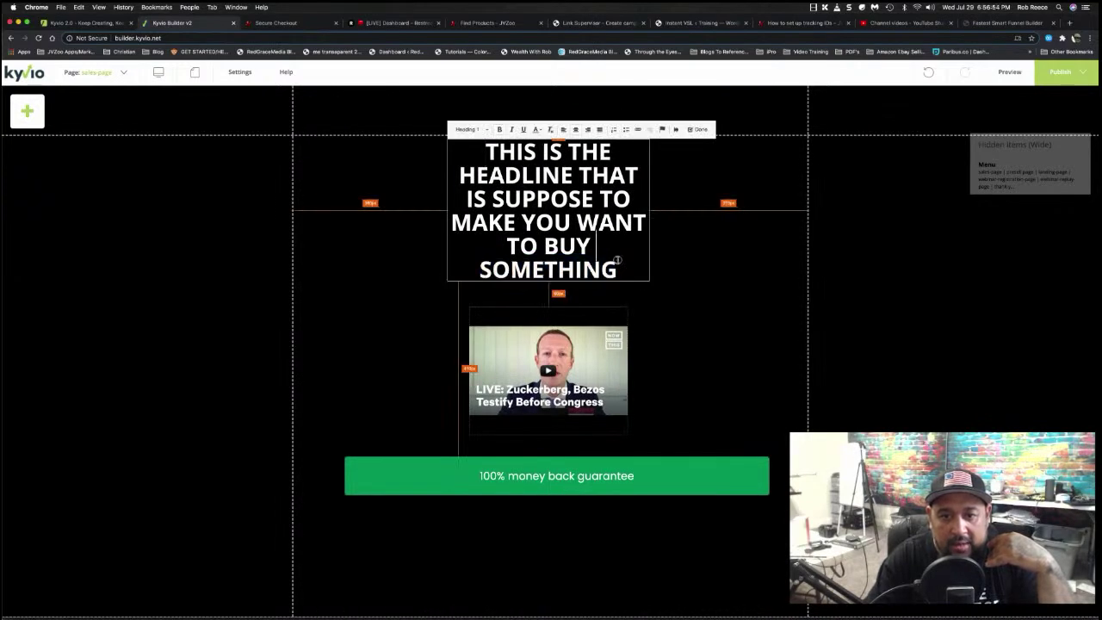
triple_click(609, 267)
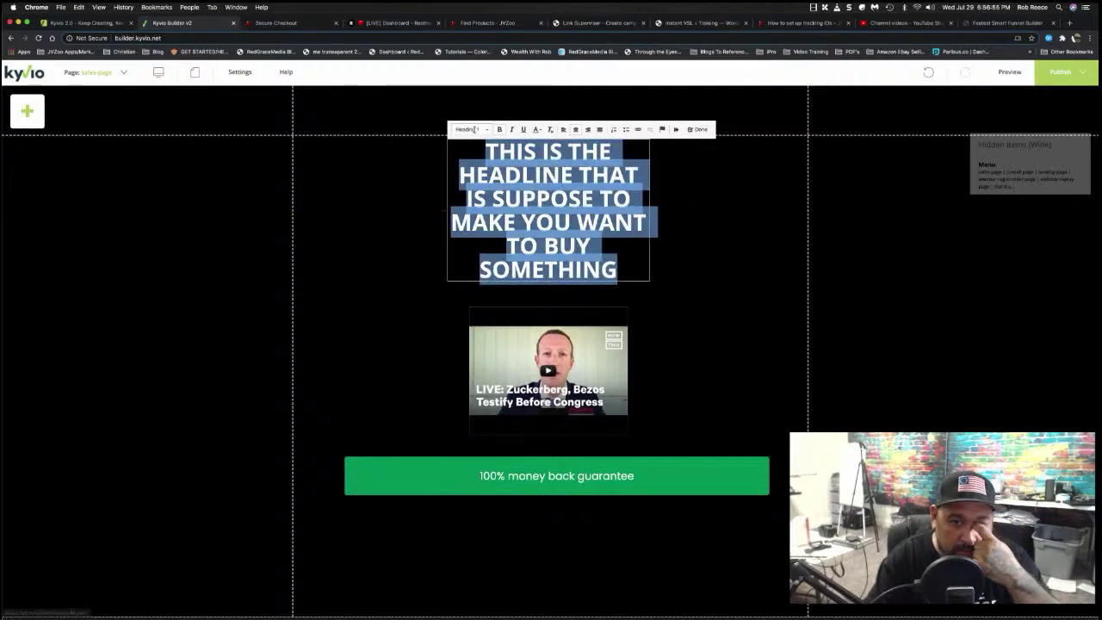
click(469, 130)
scroll(482, 172, down, 2)
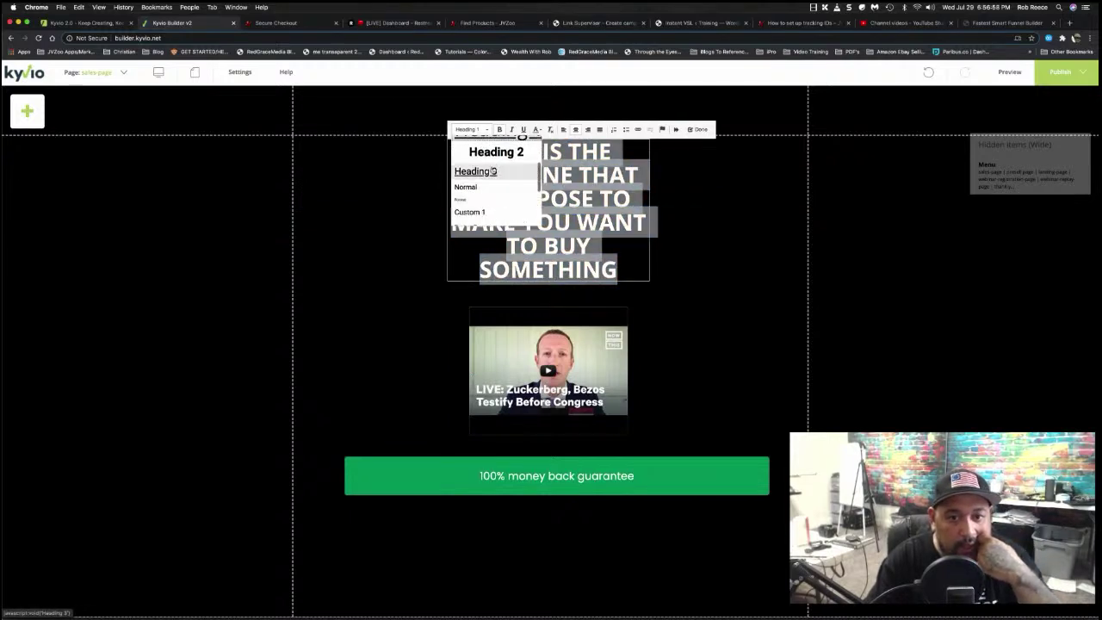
click(495, 176)
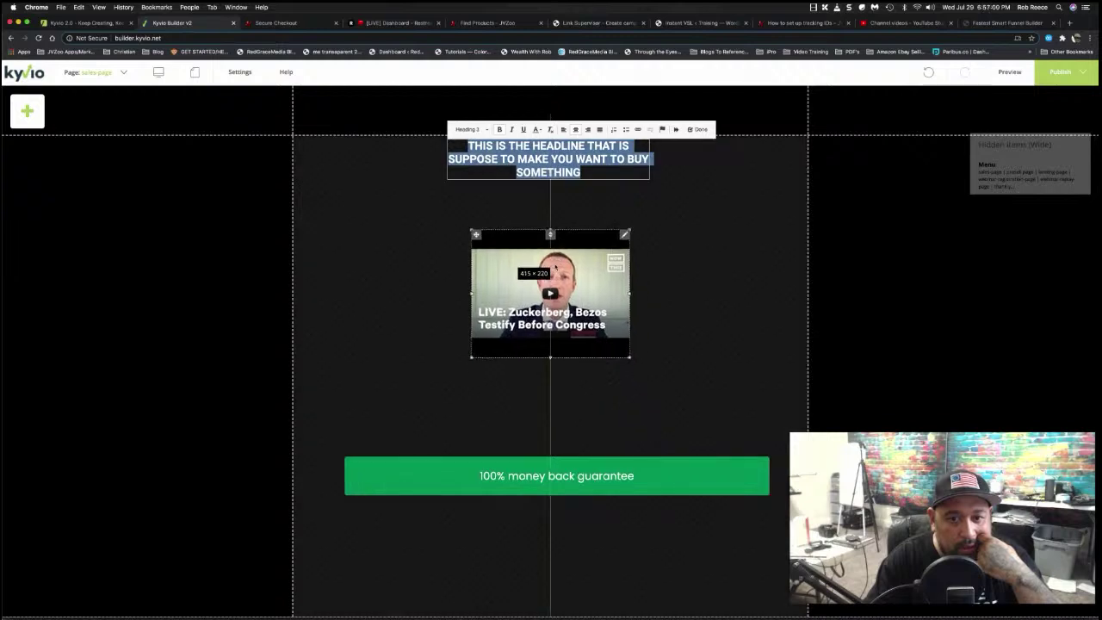
Narrow the green "100% money back guarantee" button to about the video's width and place it just below the video
click(648, 471)
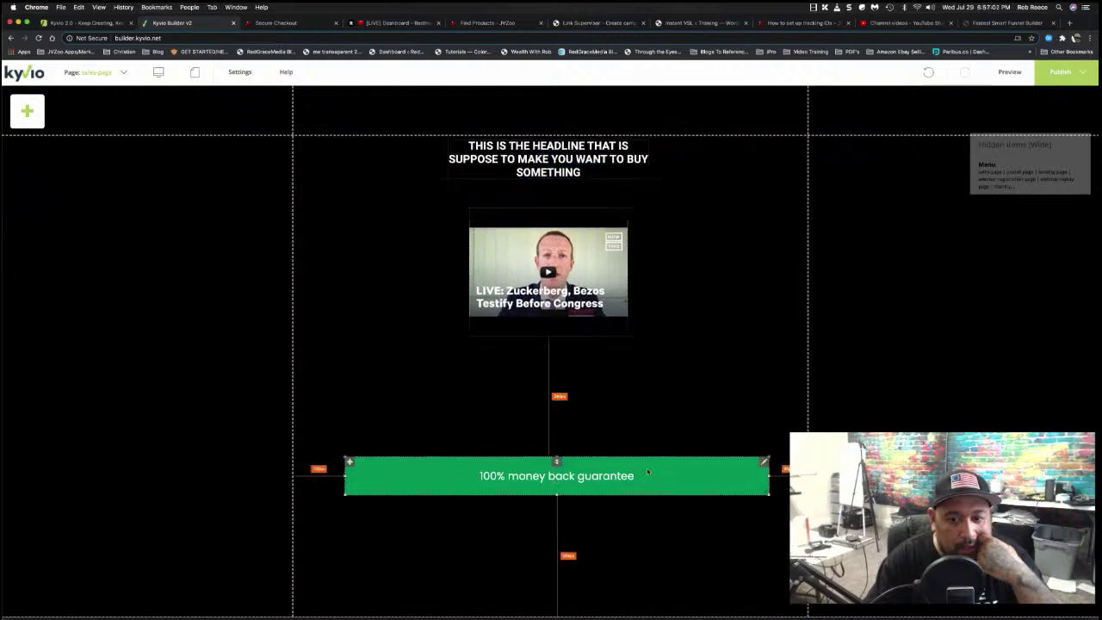
drag(768, 460, 594, 369)
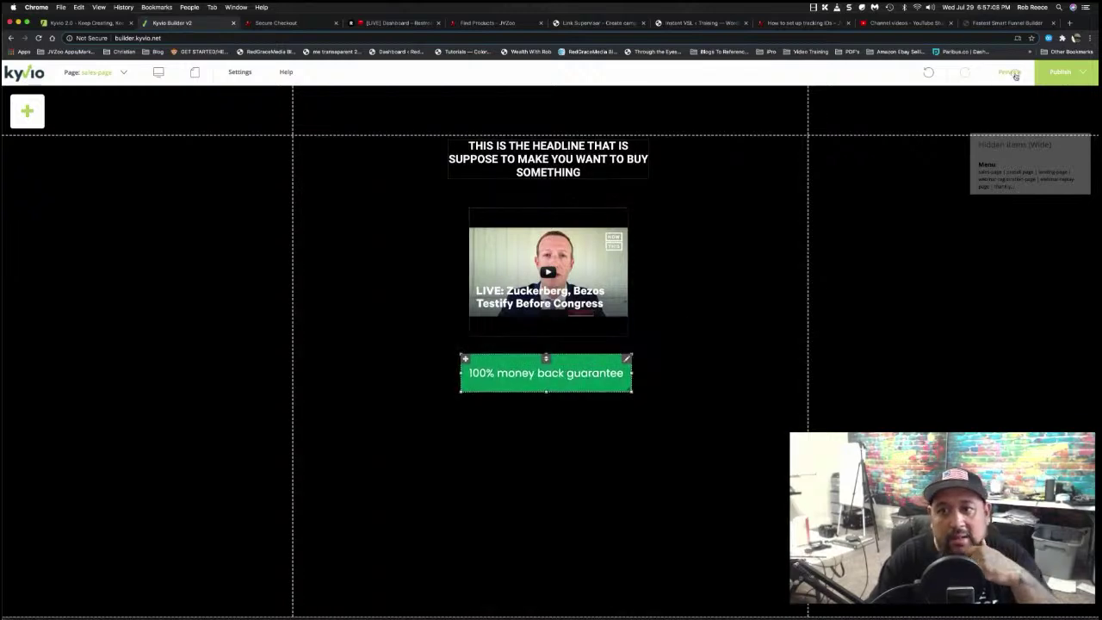
Preview the rearranged page at phone, tablet, desktop and wide sizes, and return to the editor
click(1012, 74)
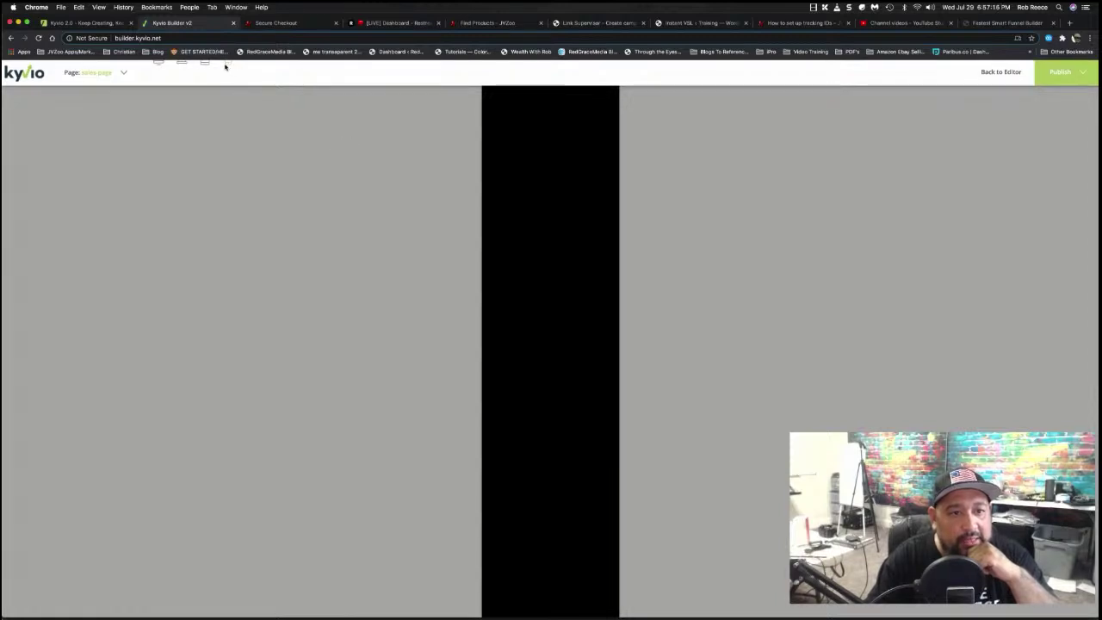
click(205, 65)
click(178, 67)
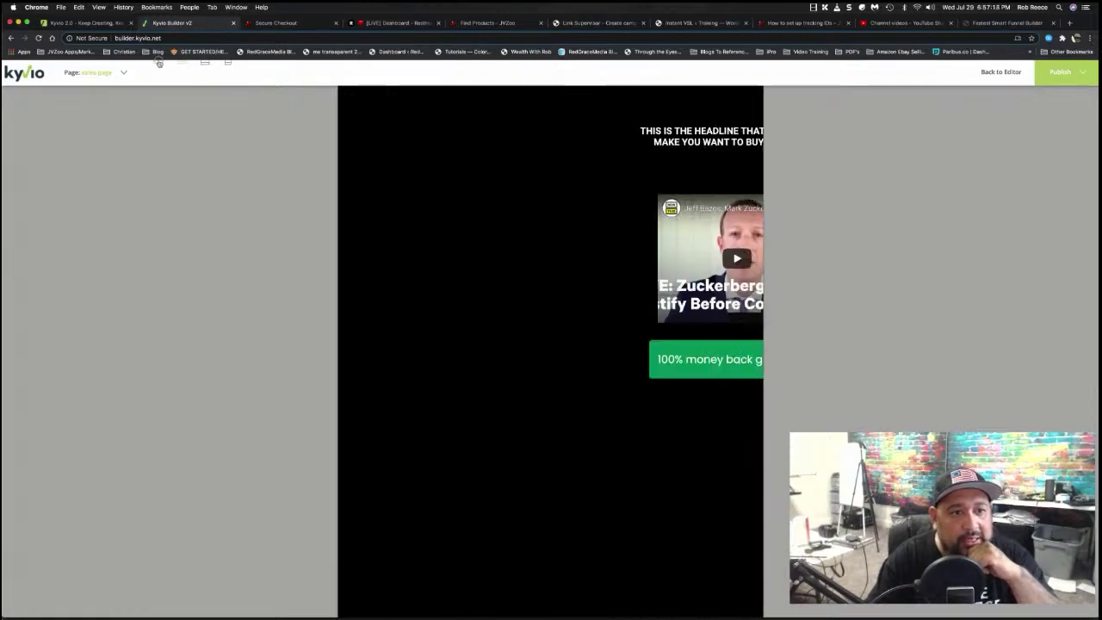
click(158, 63)
click(227, 66)
click(123, 71)
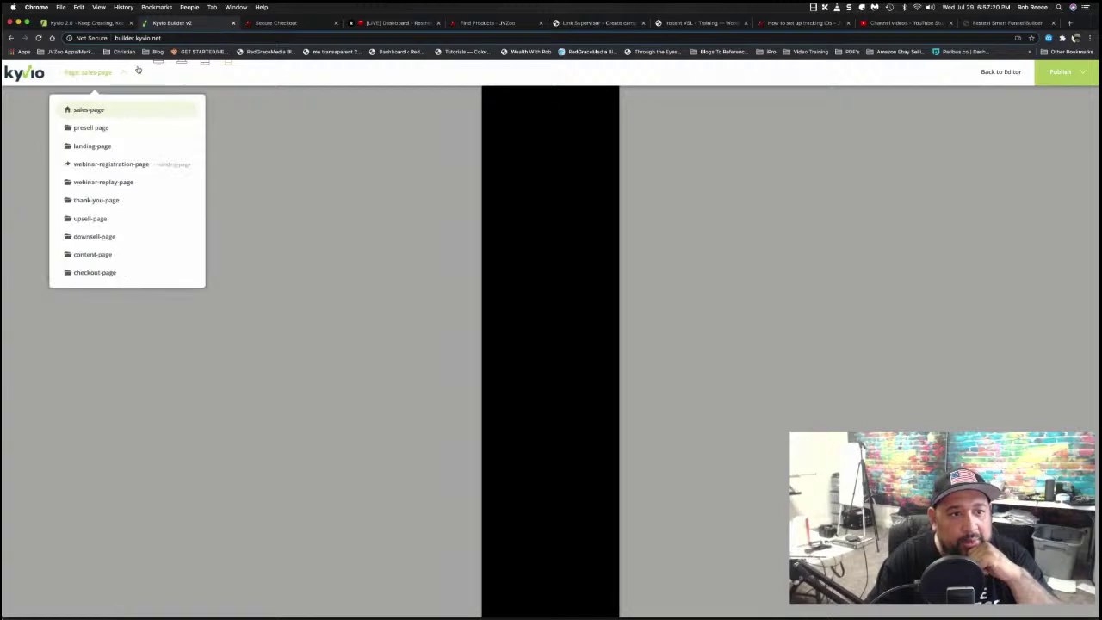
click(142, 73)
click(123, 72)
click(508, 158)
click(1067, 80)
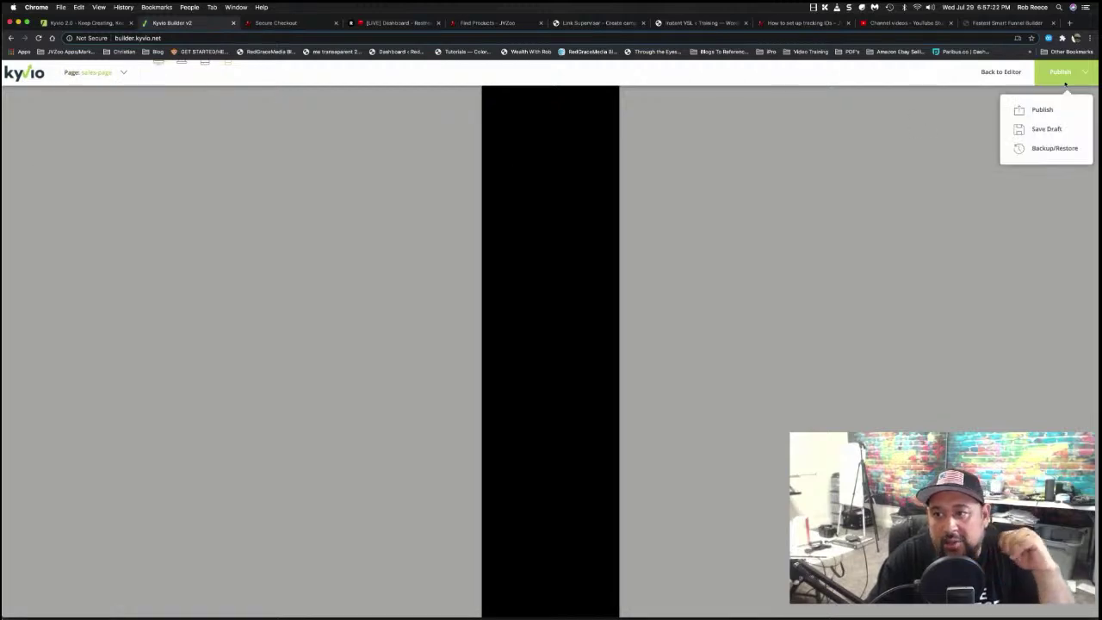
click(1000, 73)
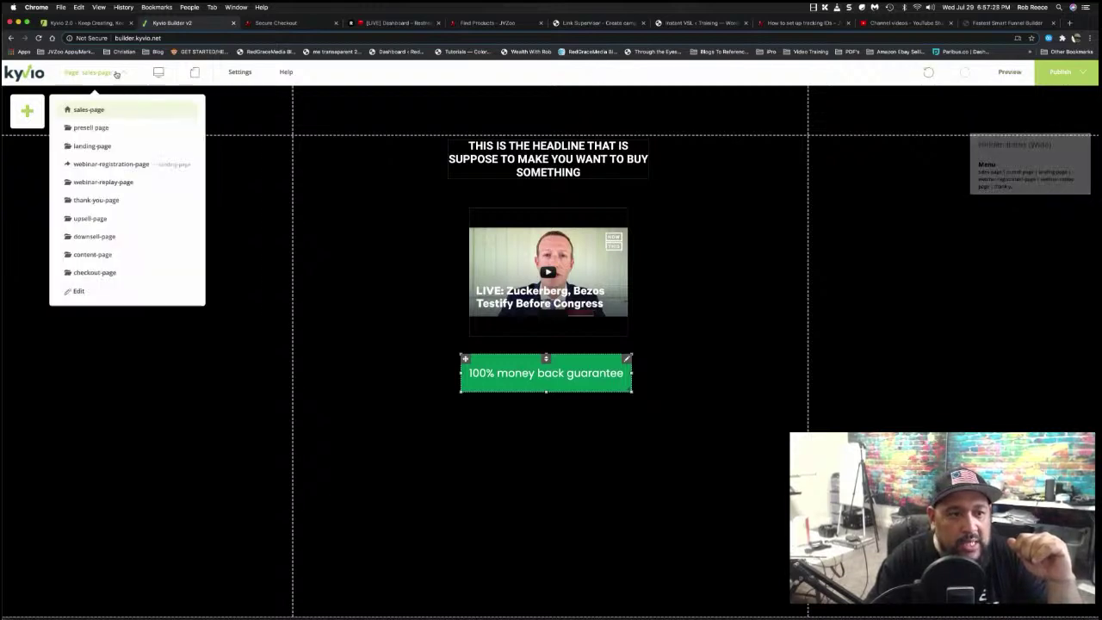
Turn Auto Layout back on for the rearranged sales page
mouse_move(164, 79)
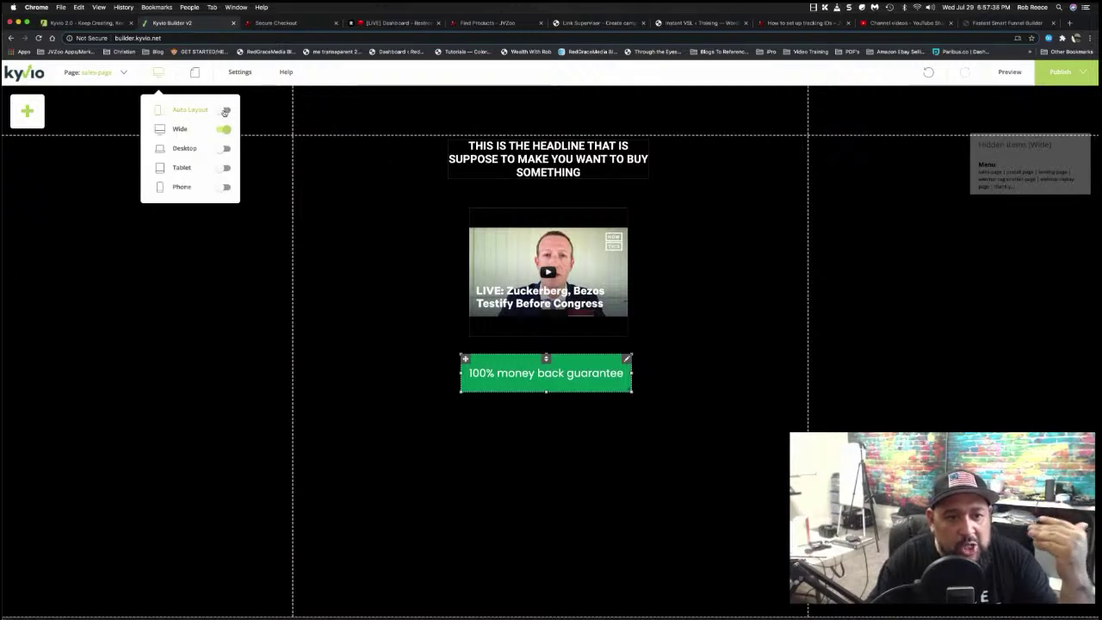
click(225, 112)
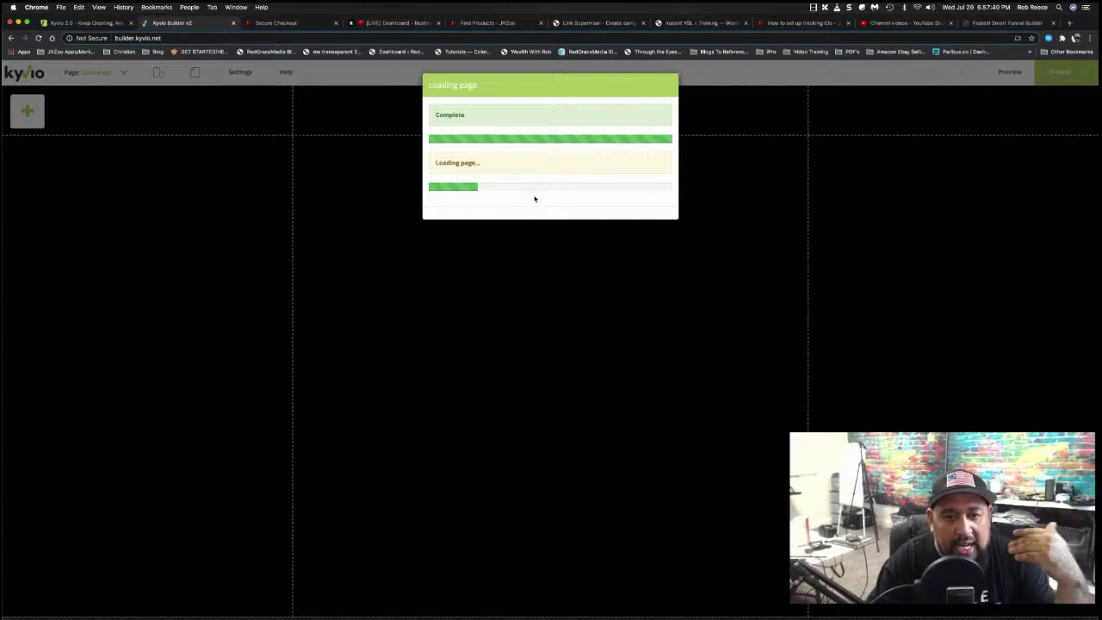
Preview the rearranged page with Auto Layout at desktop, tablet, phone and wide sizes, and return to the editor
click(1006, 75)
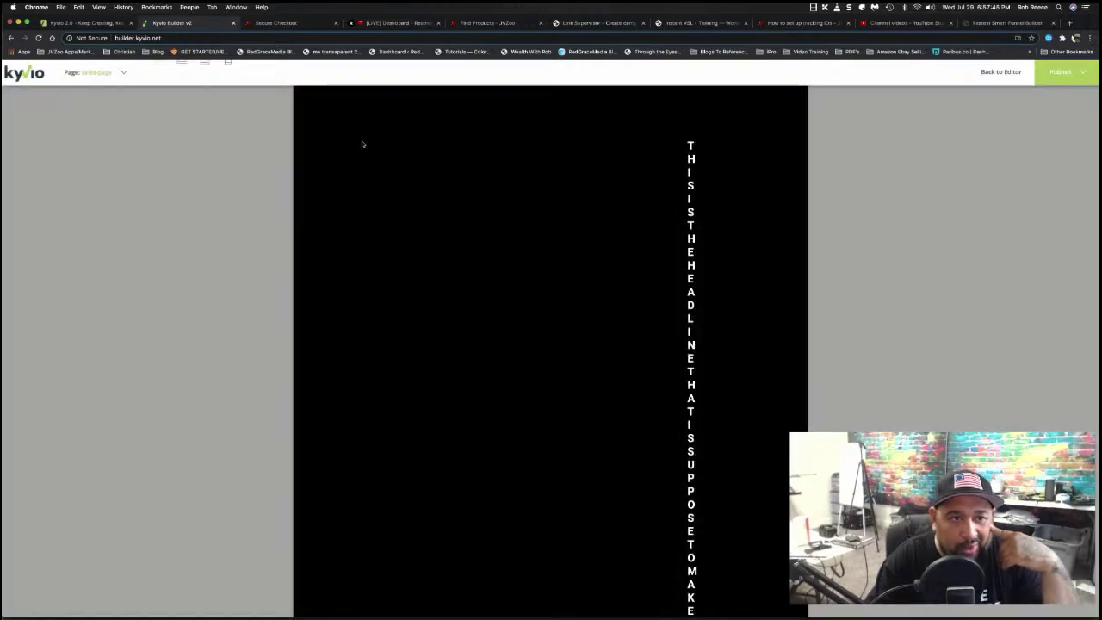
click(186, 67)
click(205, 67)
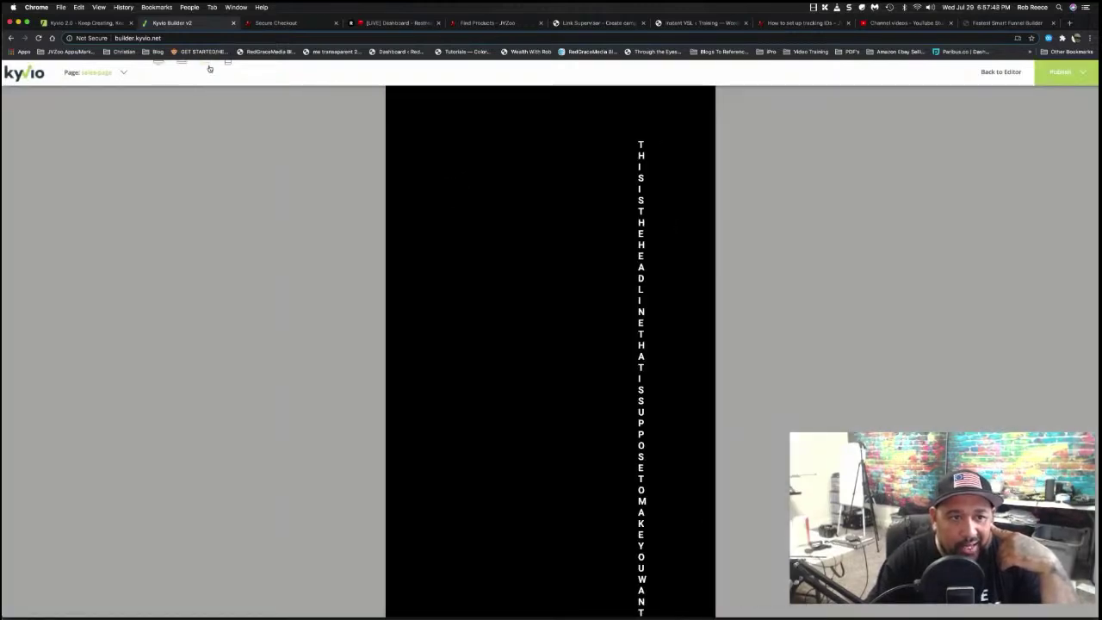
click(229, 63)
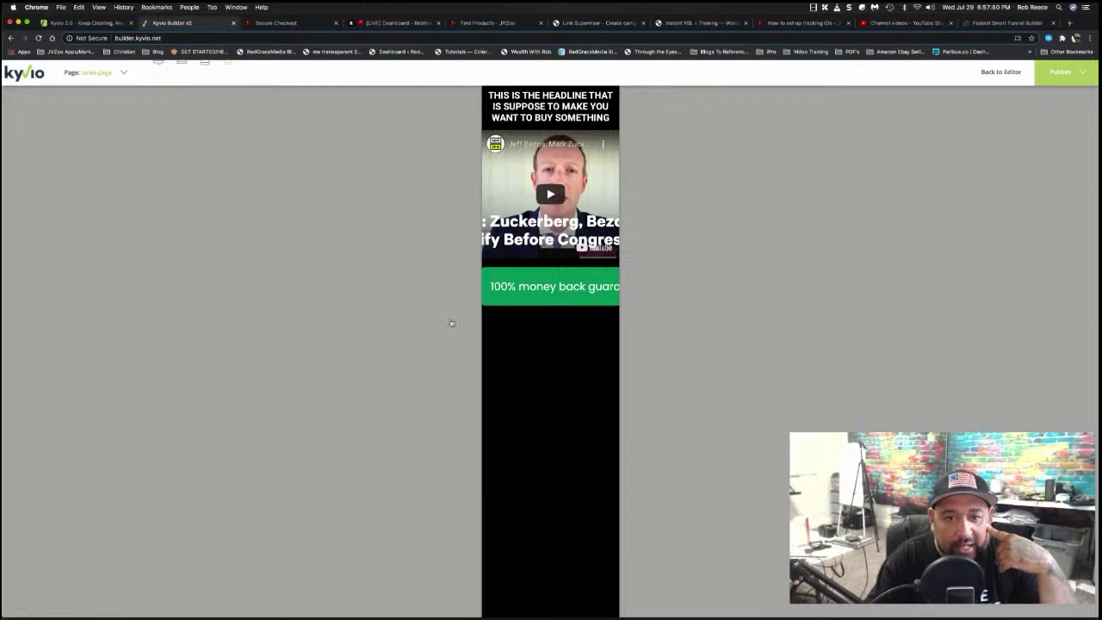
click(158, 63)
click(1008, 73)
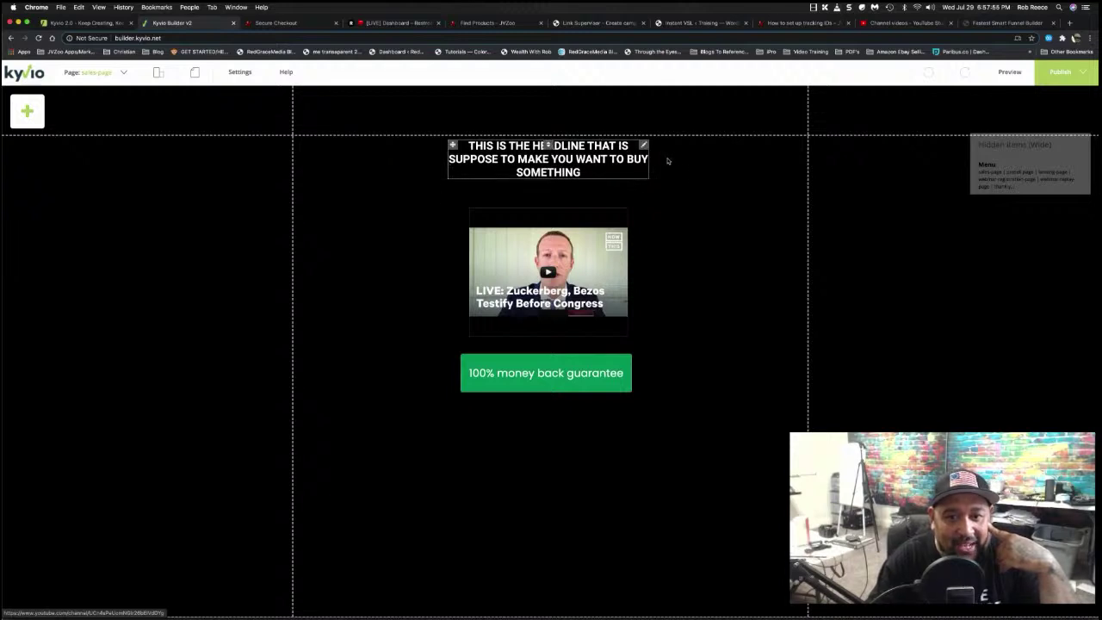
click(107, 74)
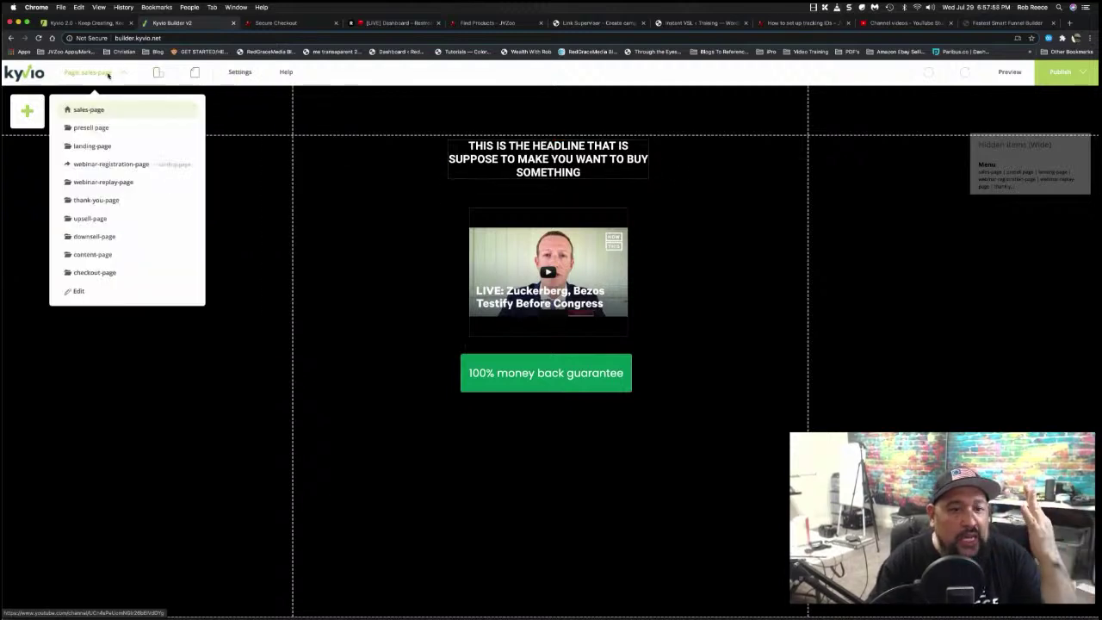